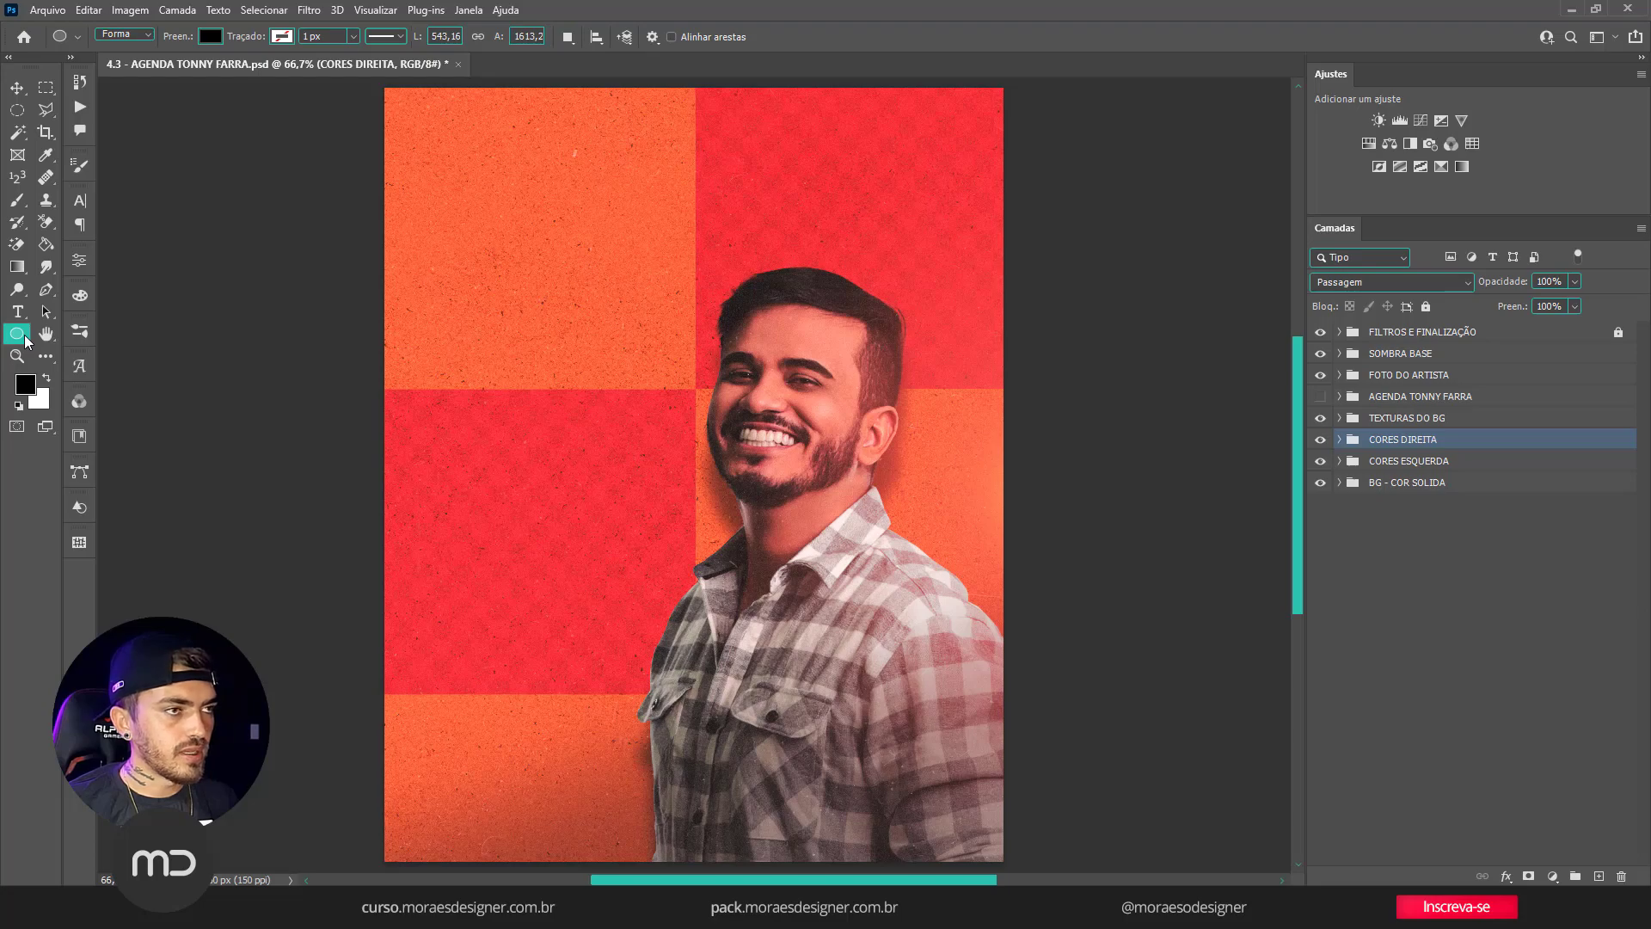
Draw a black circle about 410 px in diameter beside the man's face and move it slightly up towards his head.
{"action": "right_click", "coordinate": [21, 337]}
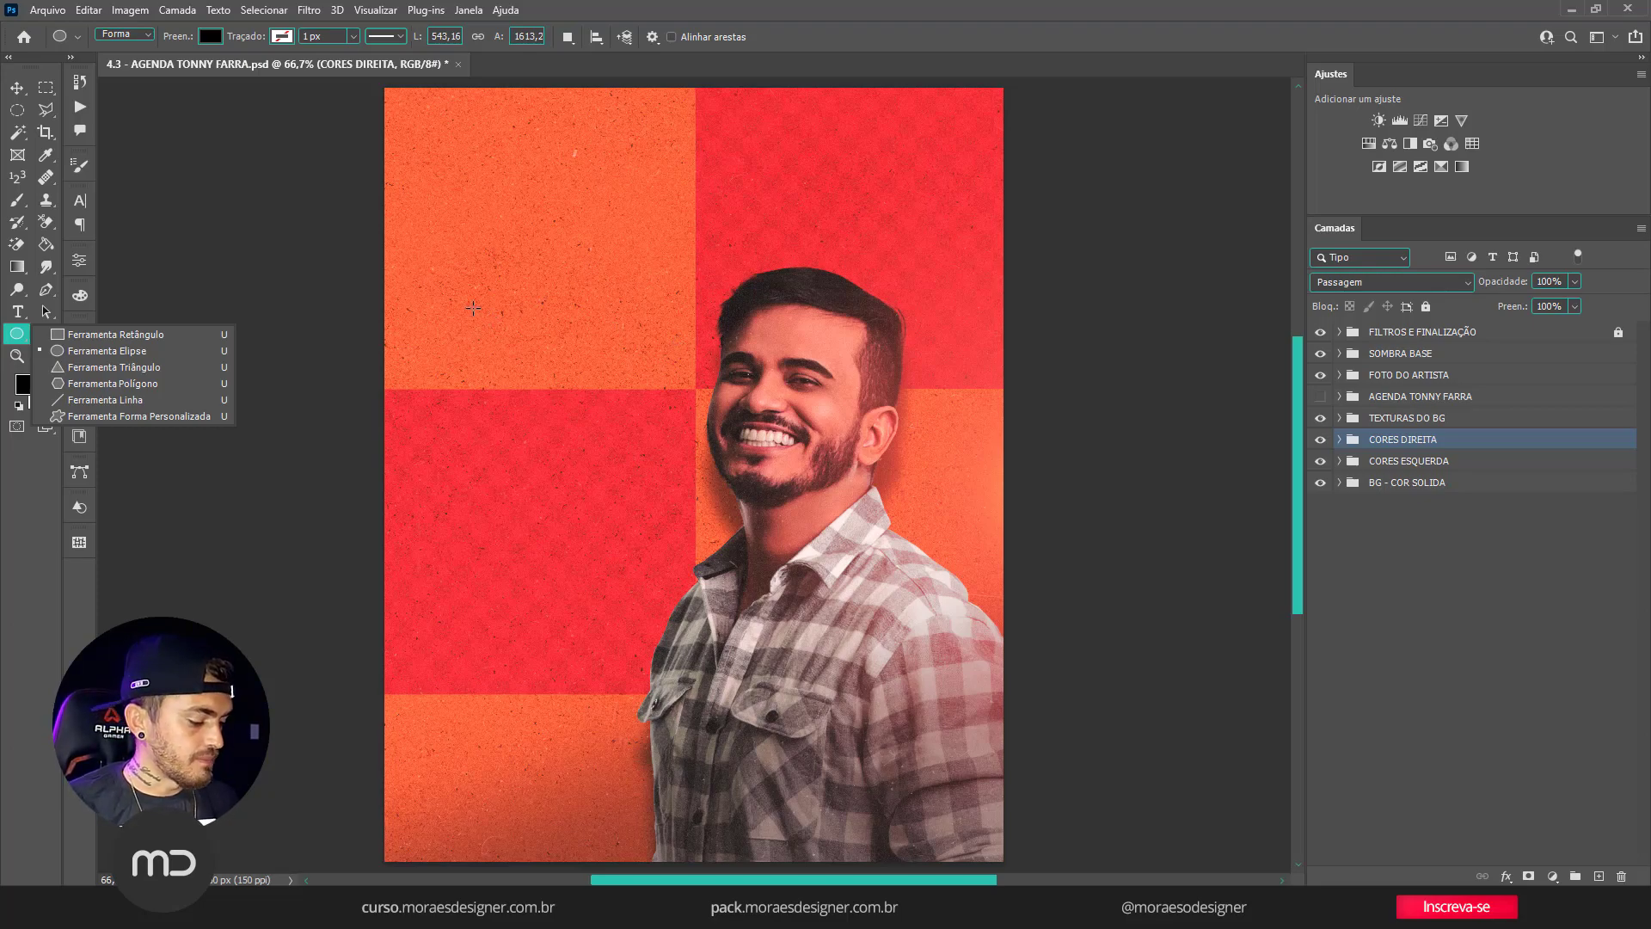
{"action": "left_click_drag", "start_coordinate": [472, 273], "coordinate": [706, 641]}
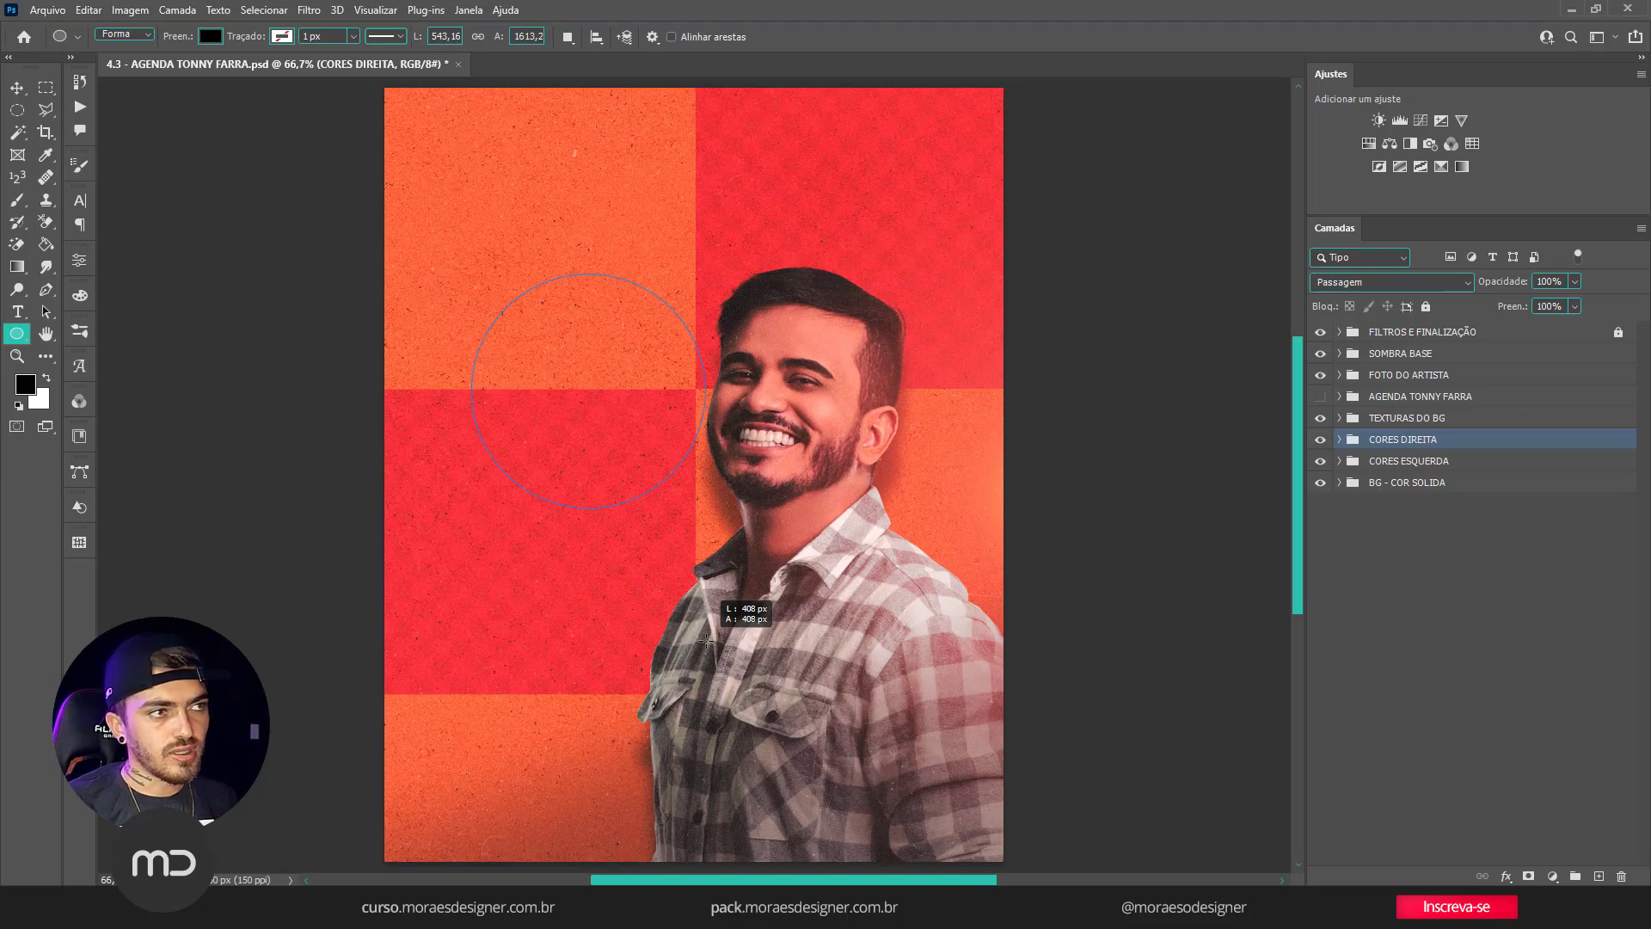
{"action": "left_click_drag", "start_coordinate": [706, 641], "coordinate": [707, 548]}
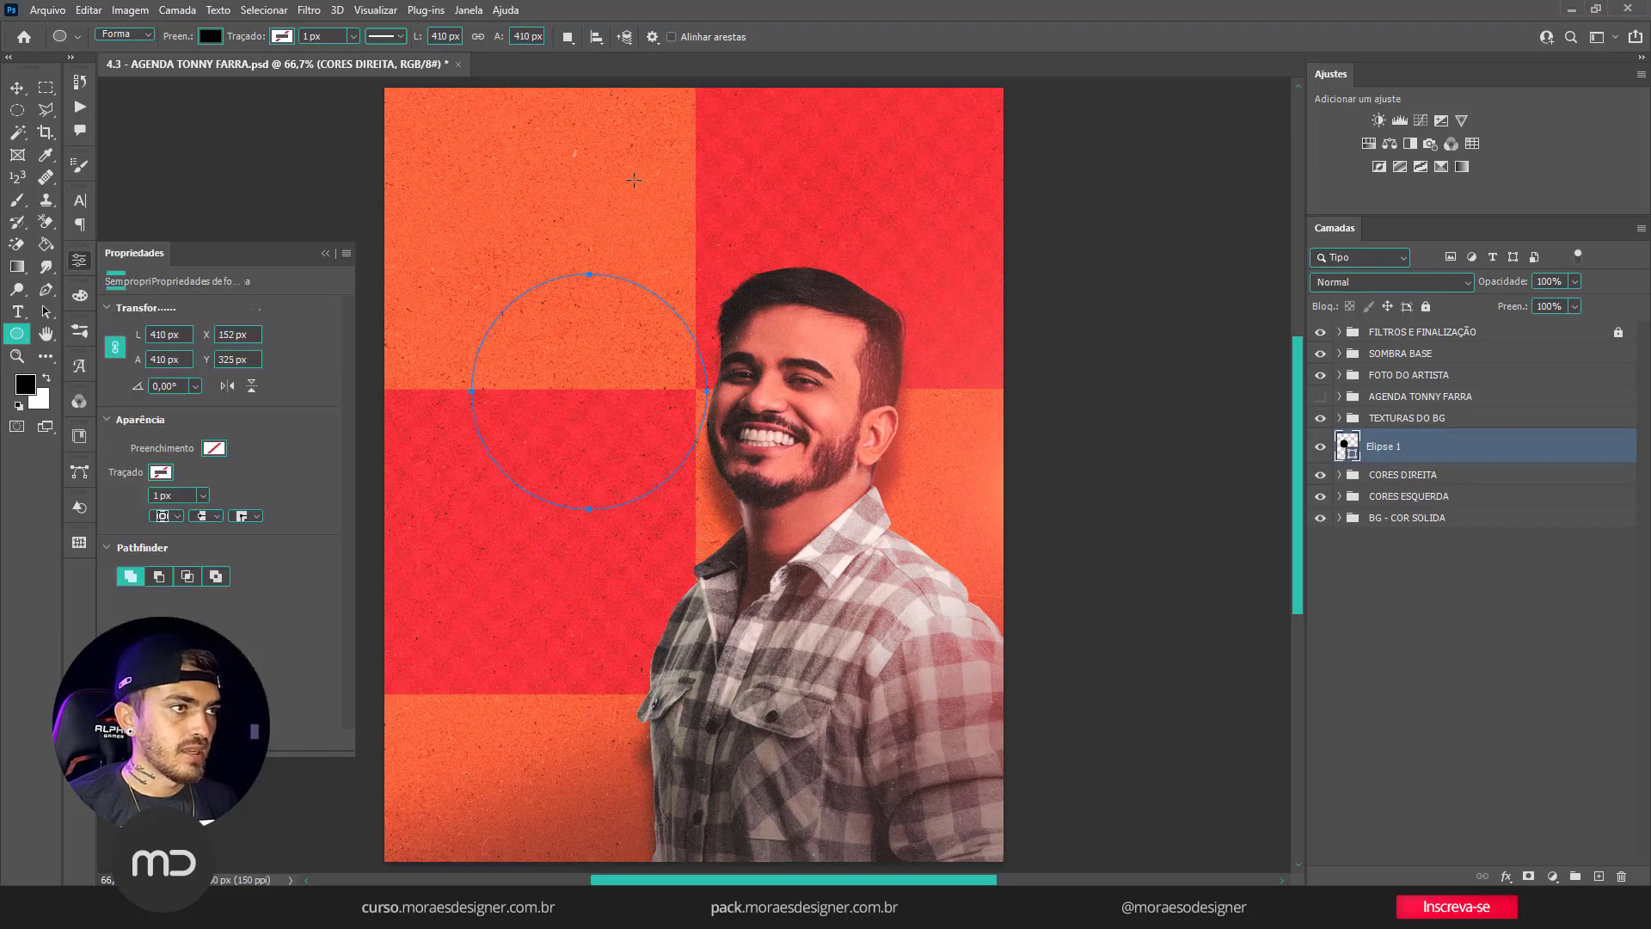
{"action": "left_click", "coordinate": [327, 255]}
{"action": "left_click", "coordinate": [17, 87]}
{"action": "left_click_drag", "start_coordinate": [580, 424], "coordinate": [590, 401]}
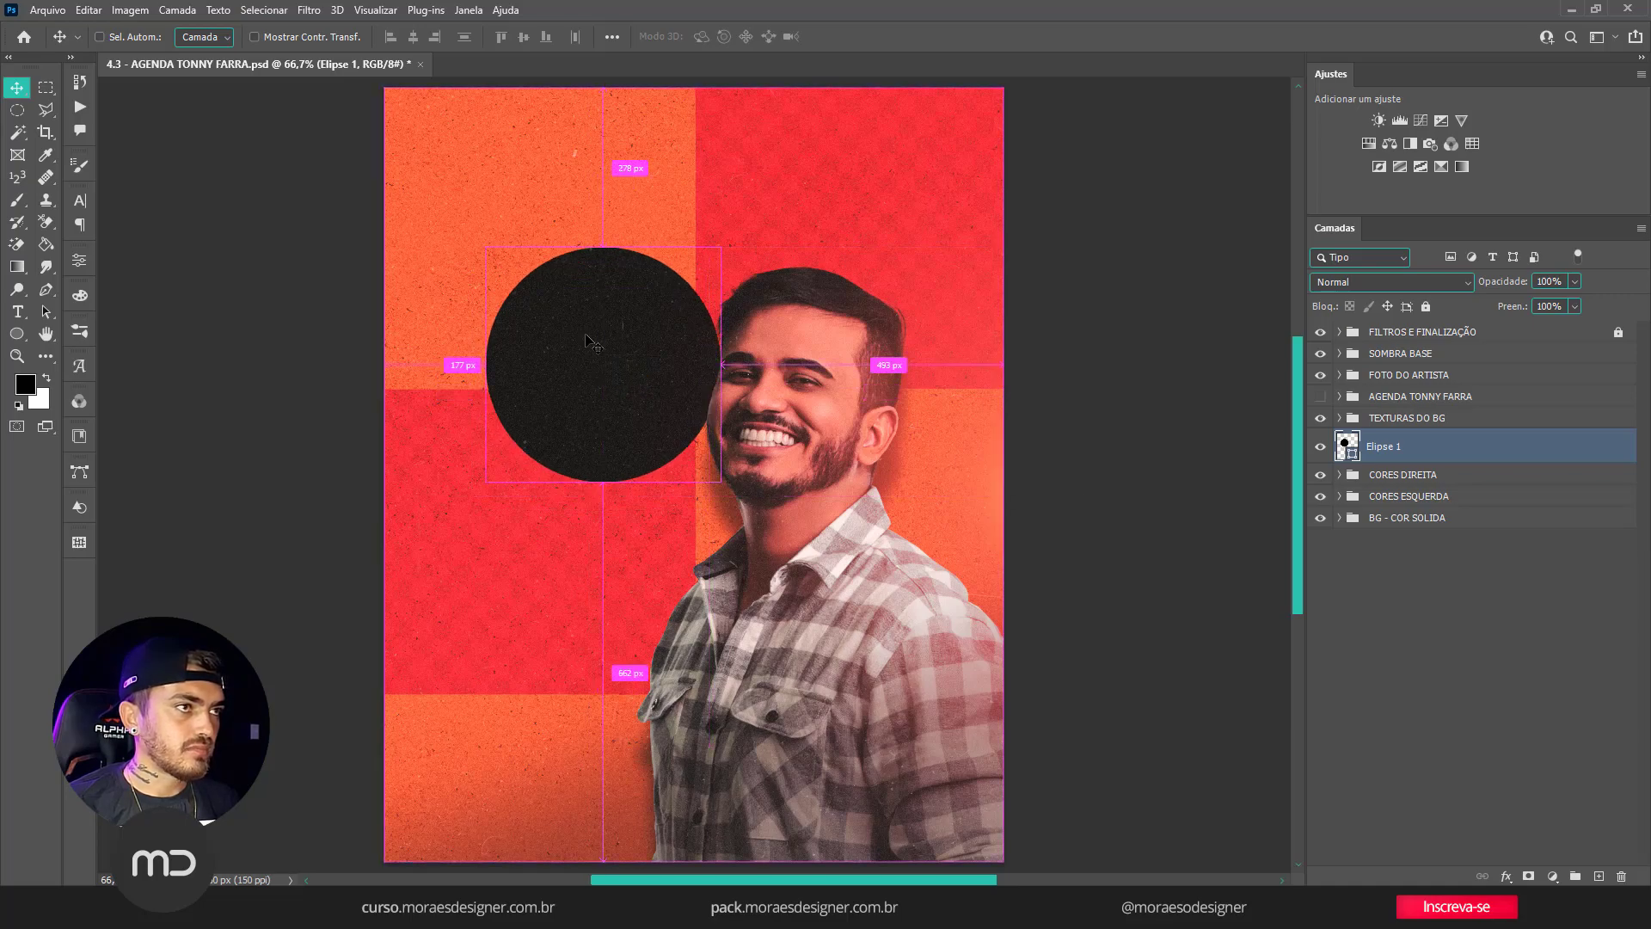
{"action": "left_click", "coordinate": [585, 336], "text": "ctrl"}
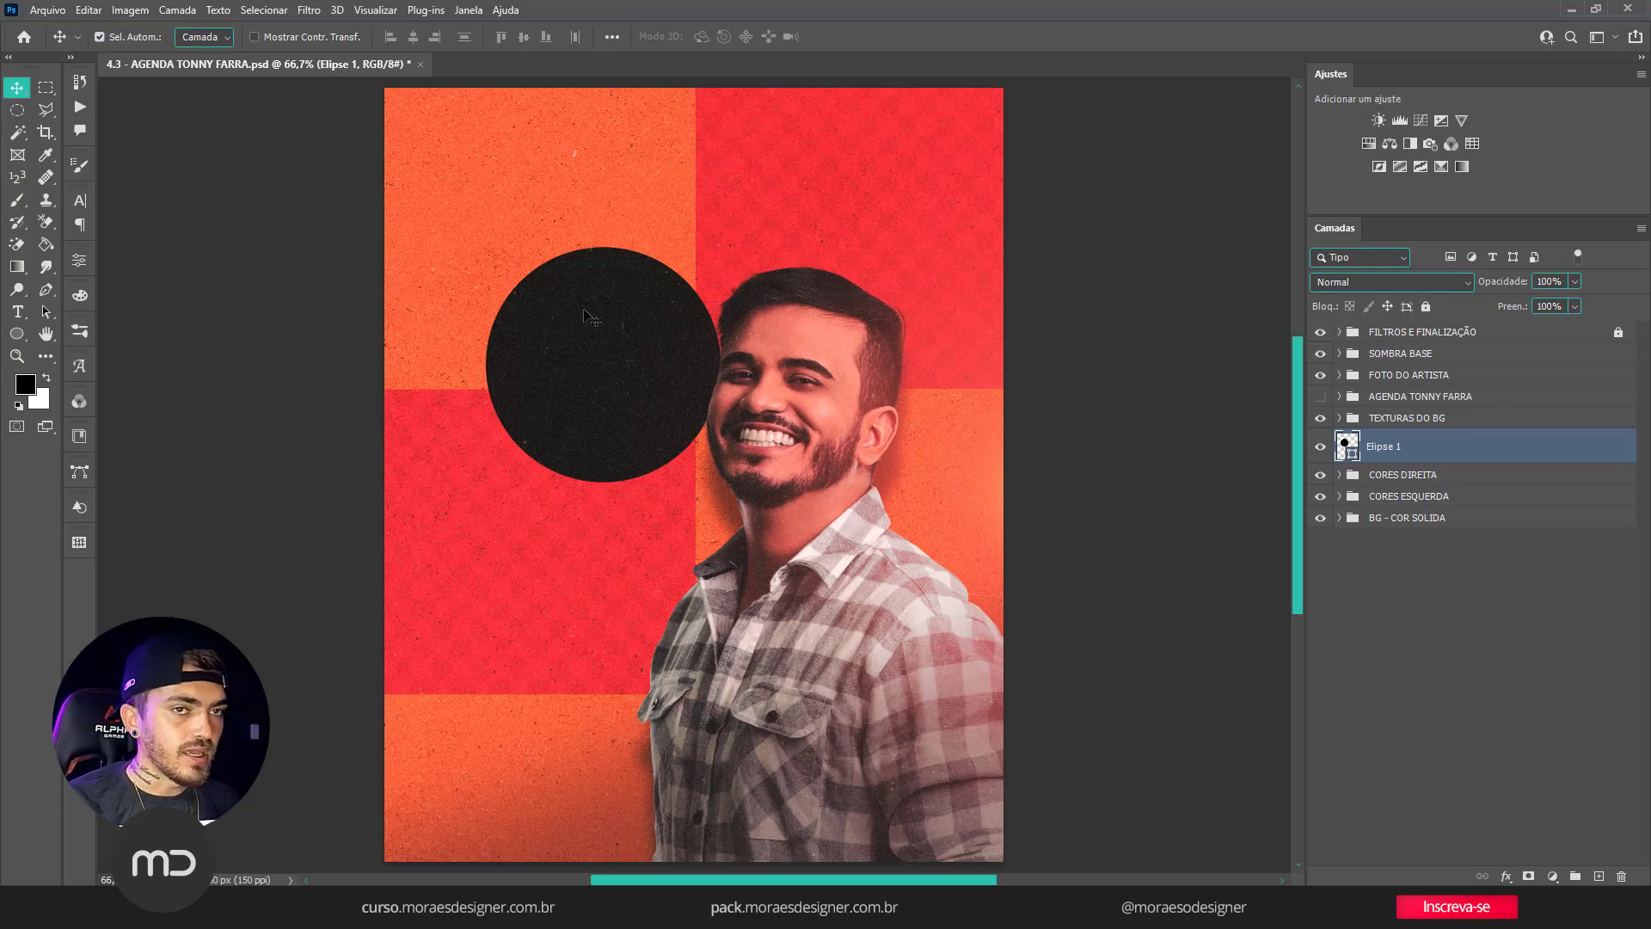
Change the circle's fill from black to a very dark brown, about #2a1818.
{"action": "key", "text": "u"}
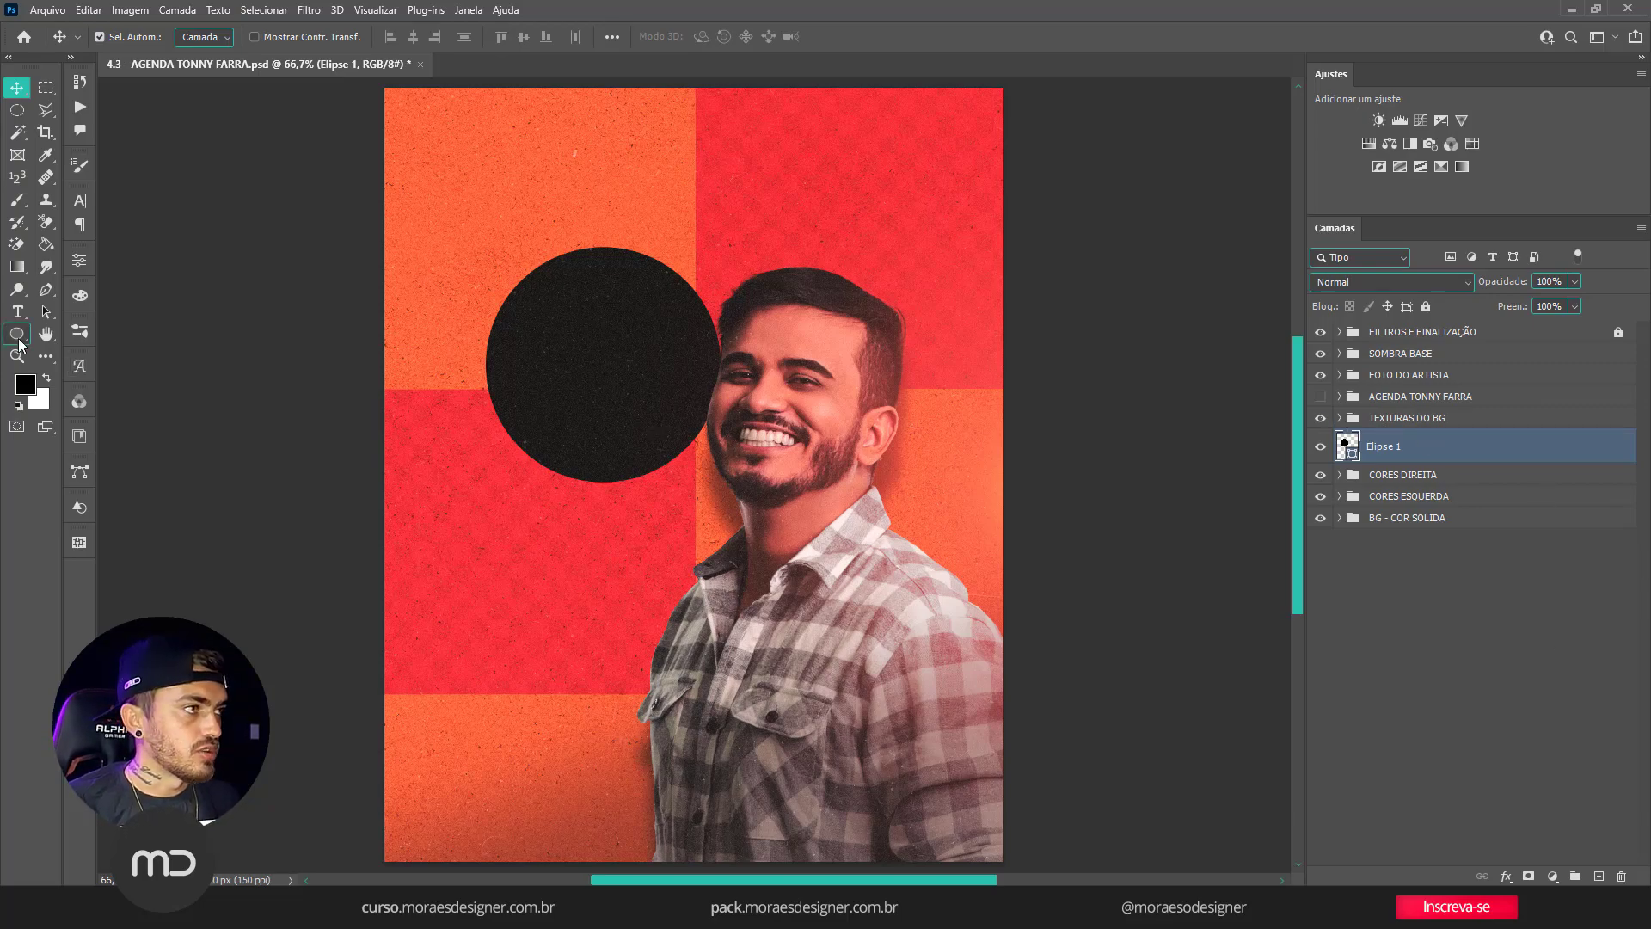
{"action": "left_click", "coordinate": [209, 36]}
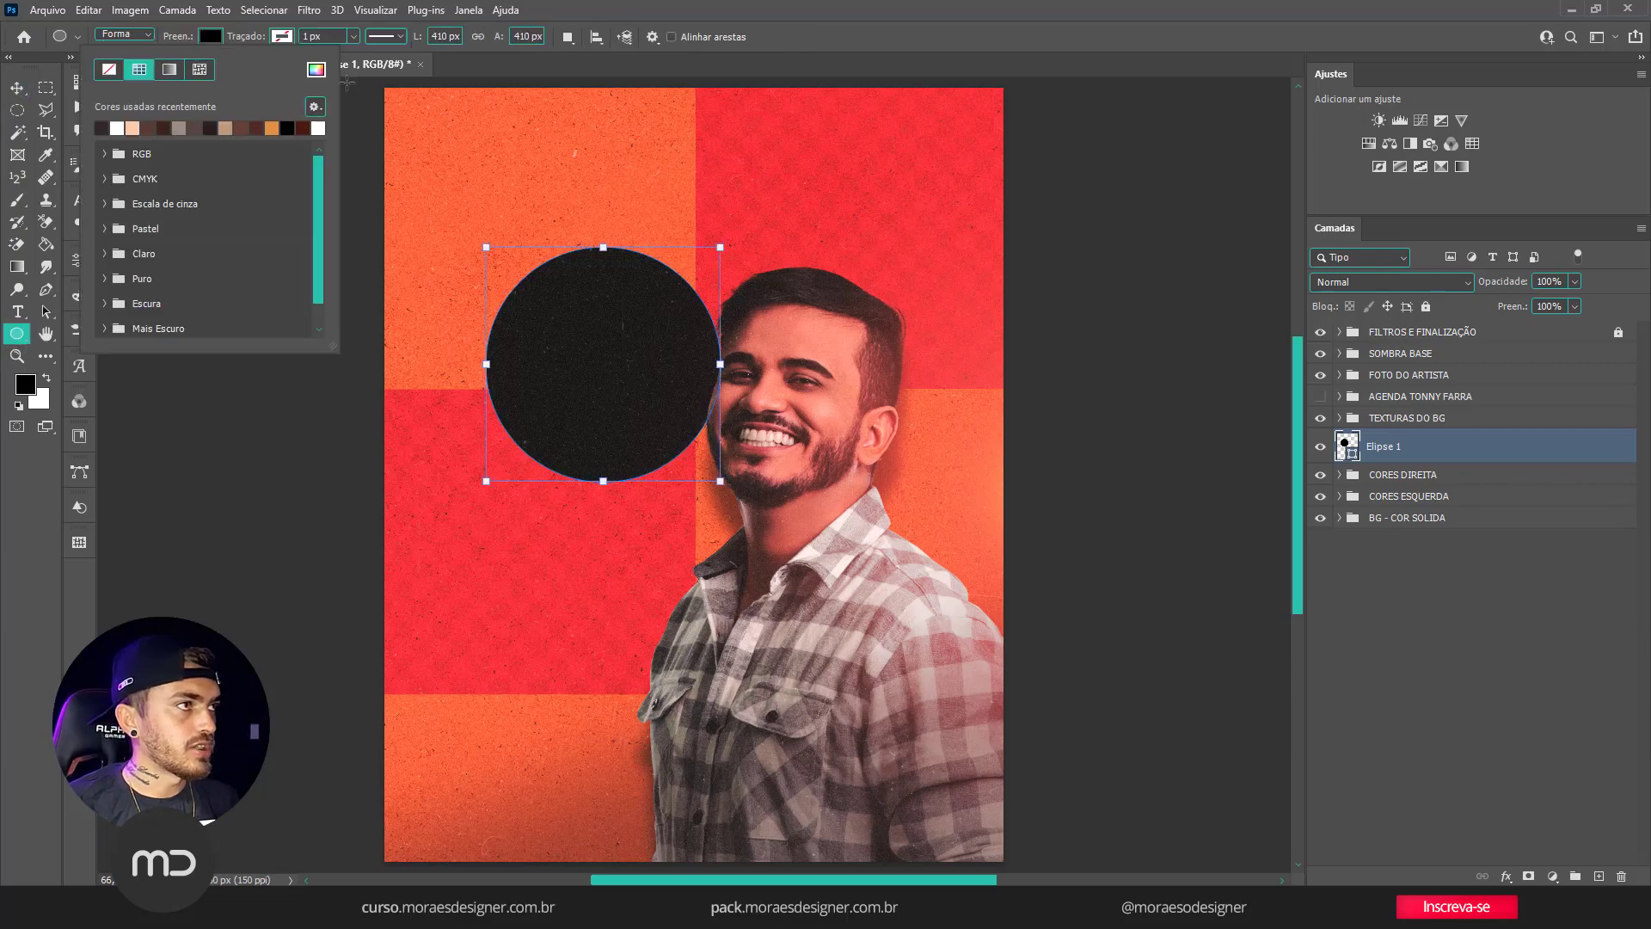
{"action": "left_click", "coordinate": [316, 70]}
{"action": "left_click_drag", "start_coordinate": [1220, 478], "coordinate": [1270, 514]}
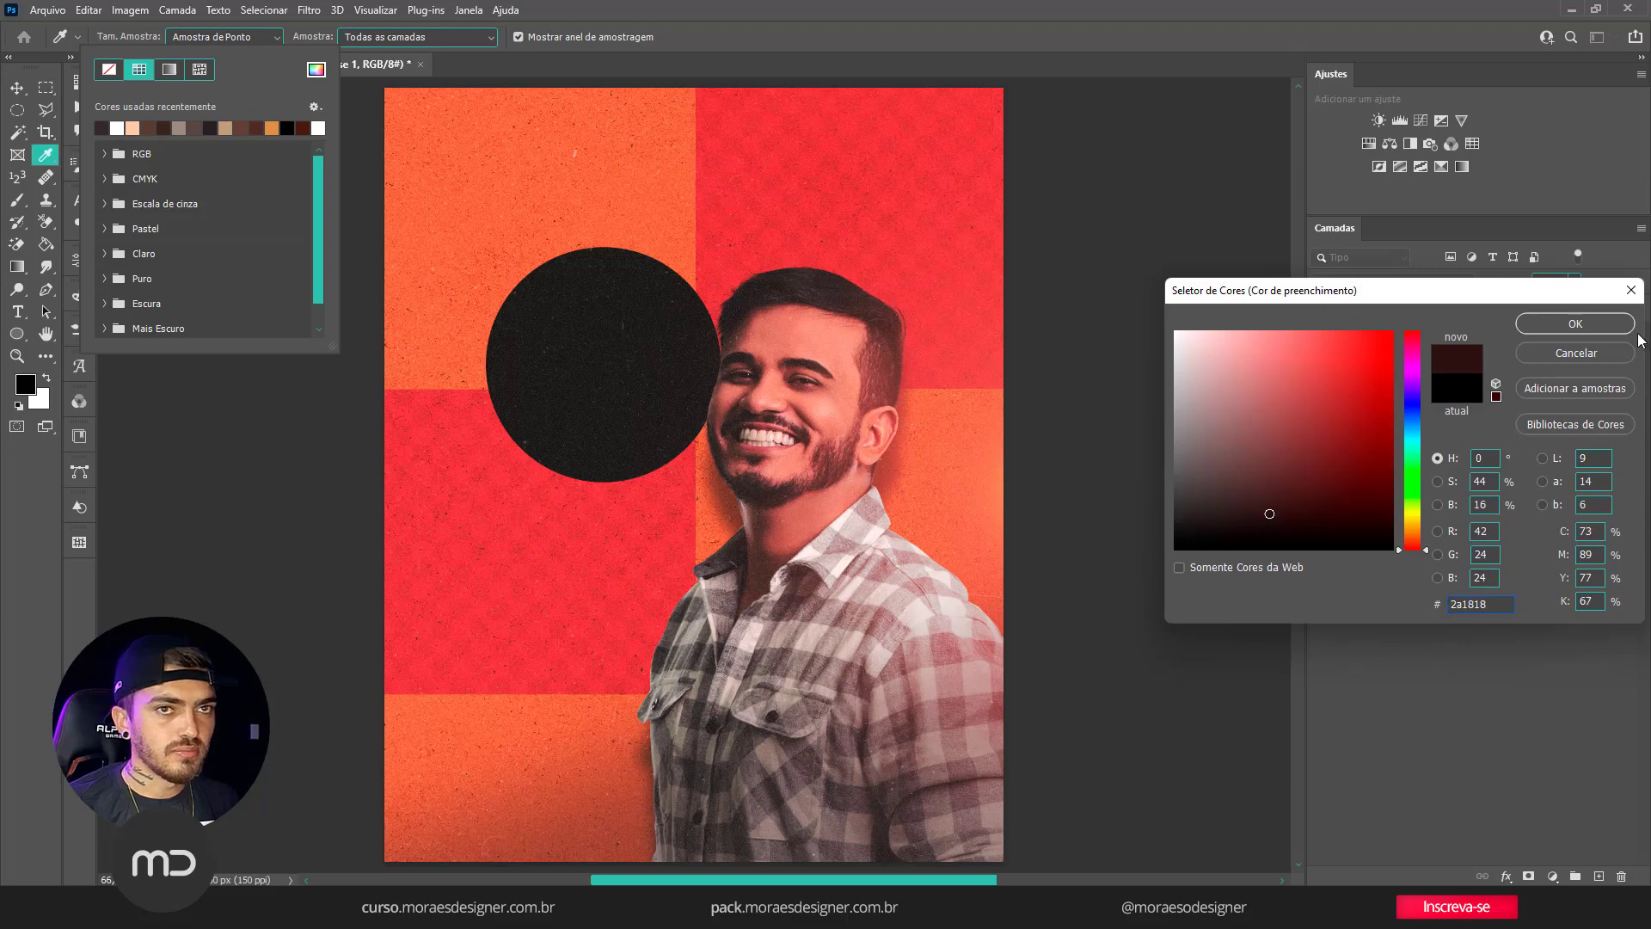
{"action": "left_click", "coordinate": [1623, 322]}
{"action": "key", "text": "v"}
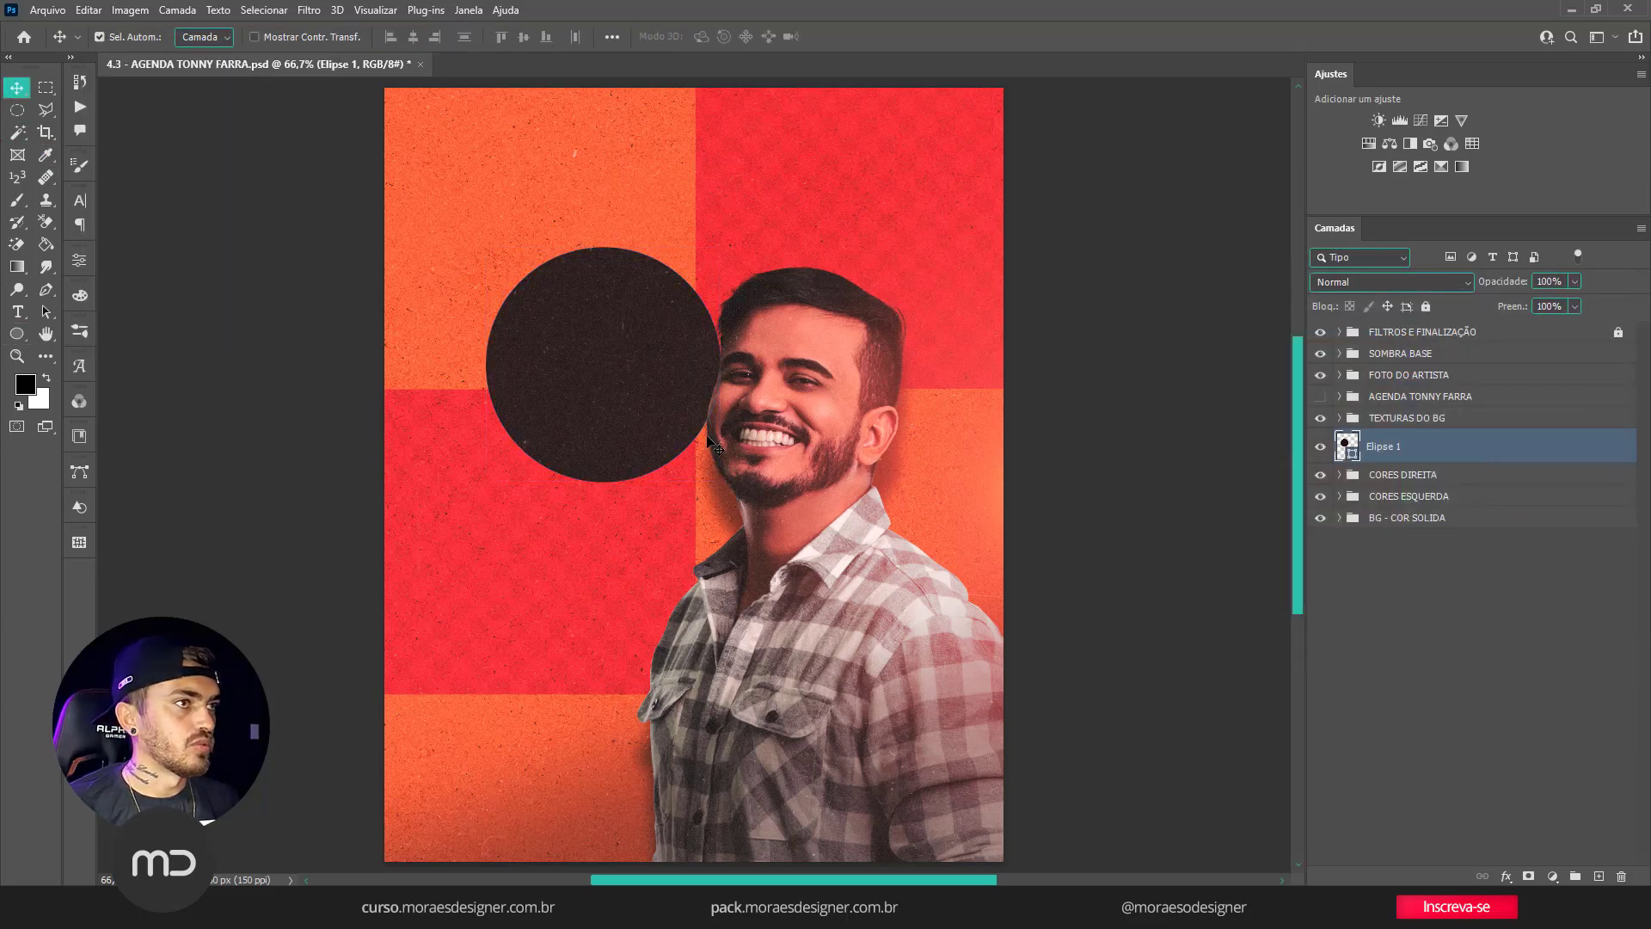
Duplicate the dark circle and scale the copy down around its centre to about 251 px.
{"action": "key", "text": "ctrl+j"}
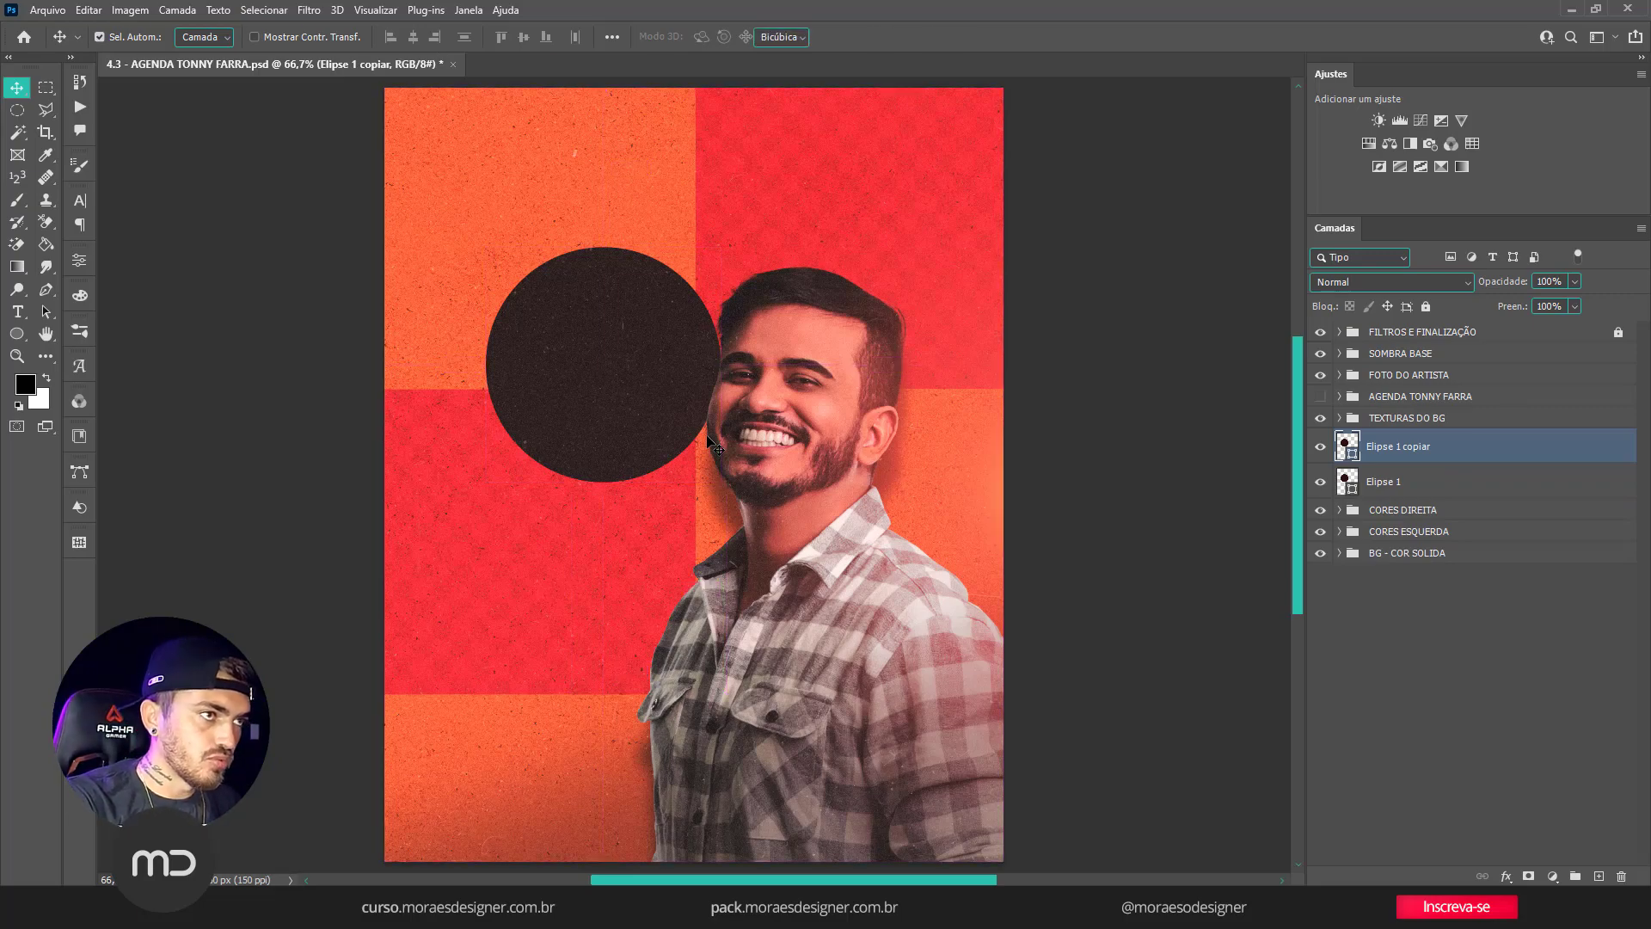
{"action": "key", "text": "ctrl+t"}
{"action": "left_click_drag", "start_coordinate": [720, 247], "coordinate": [660, 278]}
{"action": "left_click", "coordinate": [960, 39]}
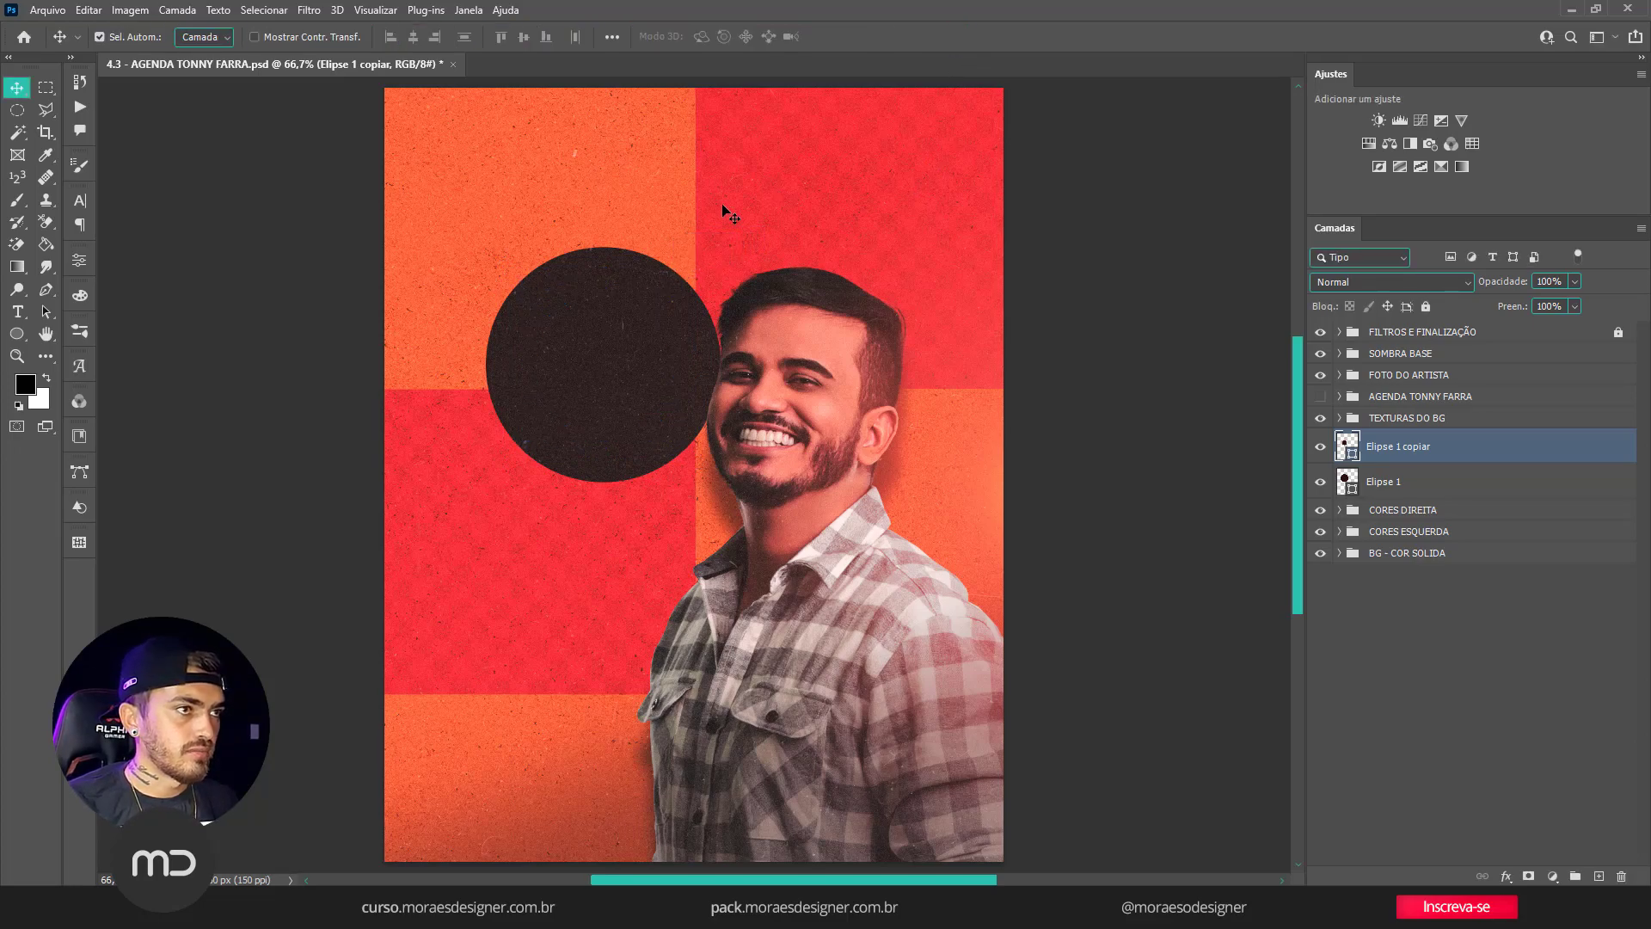
Fill the smaller circle with a slightly lighter dark brown, about #3c2929.
{"action": "left_click", "coordinate": [19, 332]}
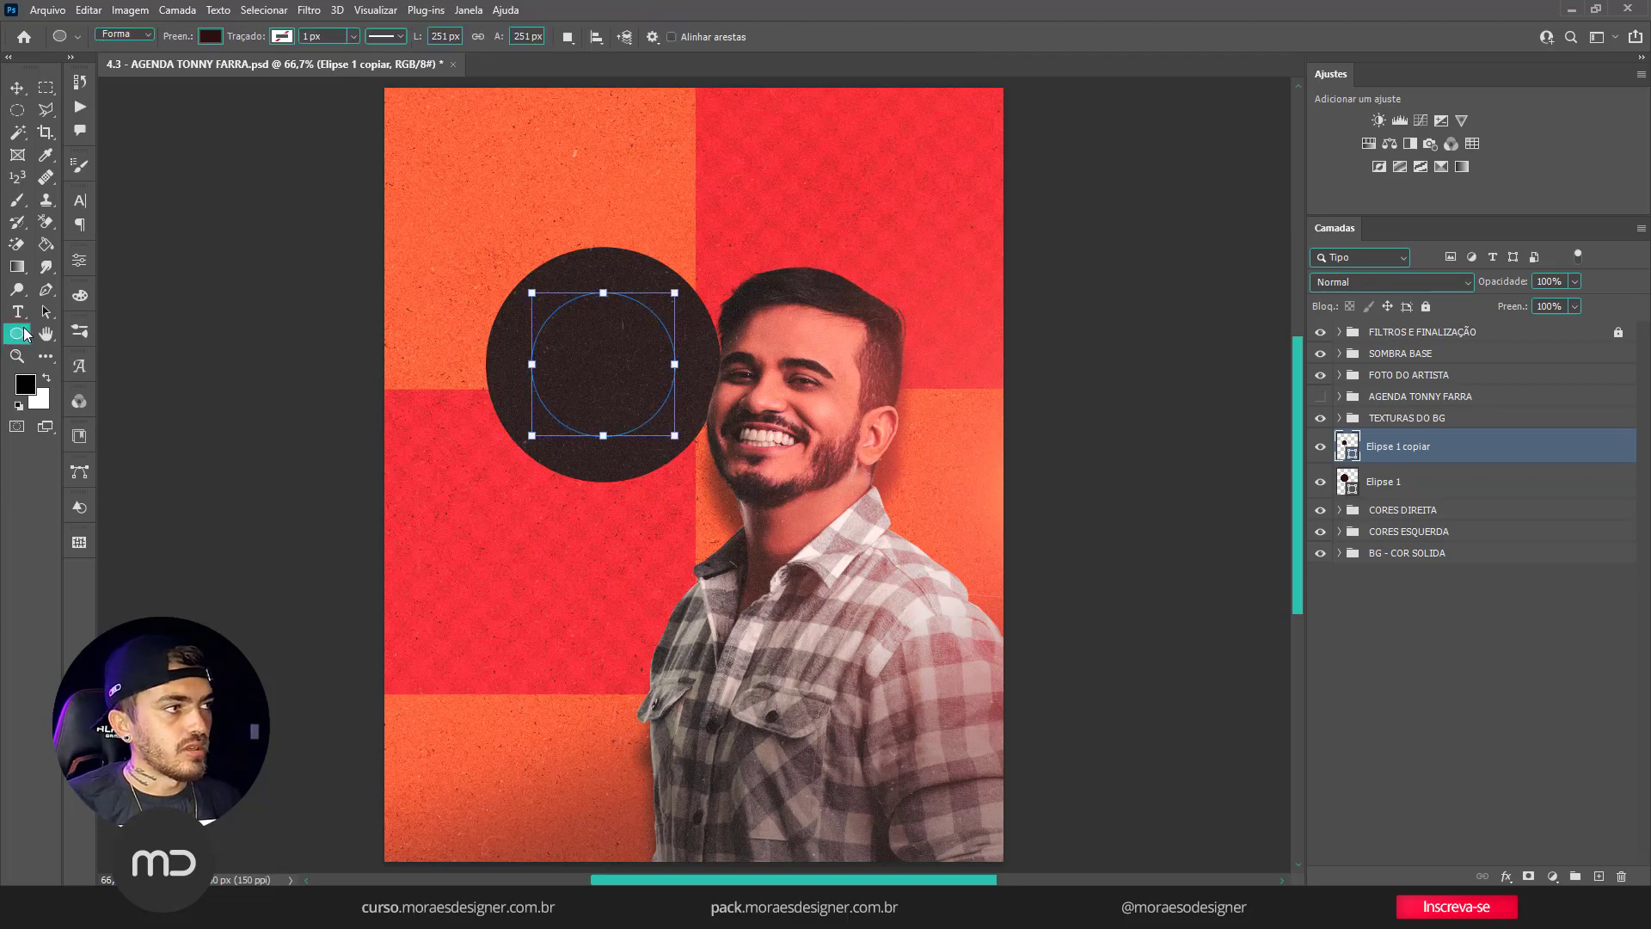
{"action": "left_click", "coordinate": [210, 35]}
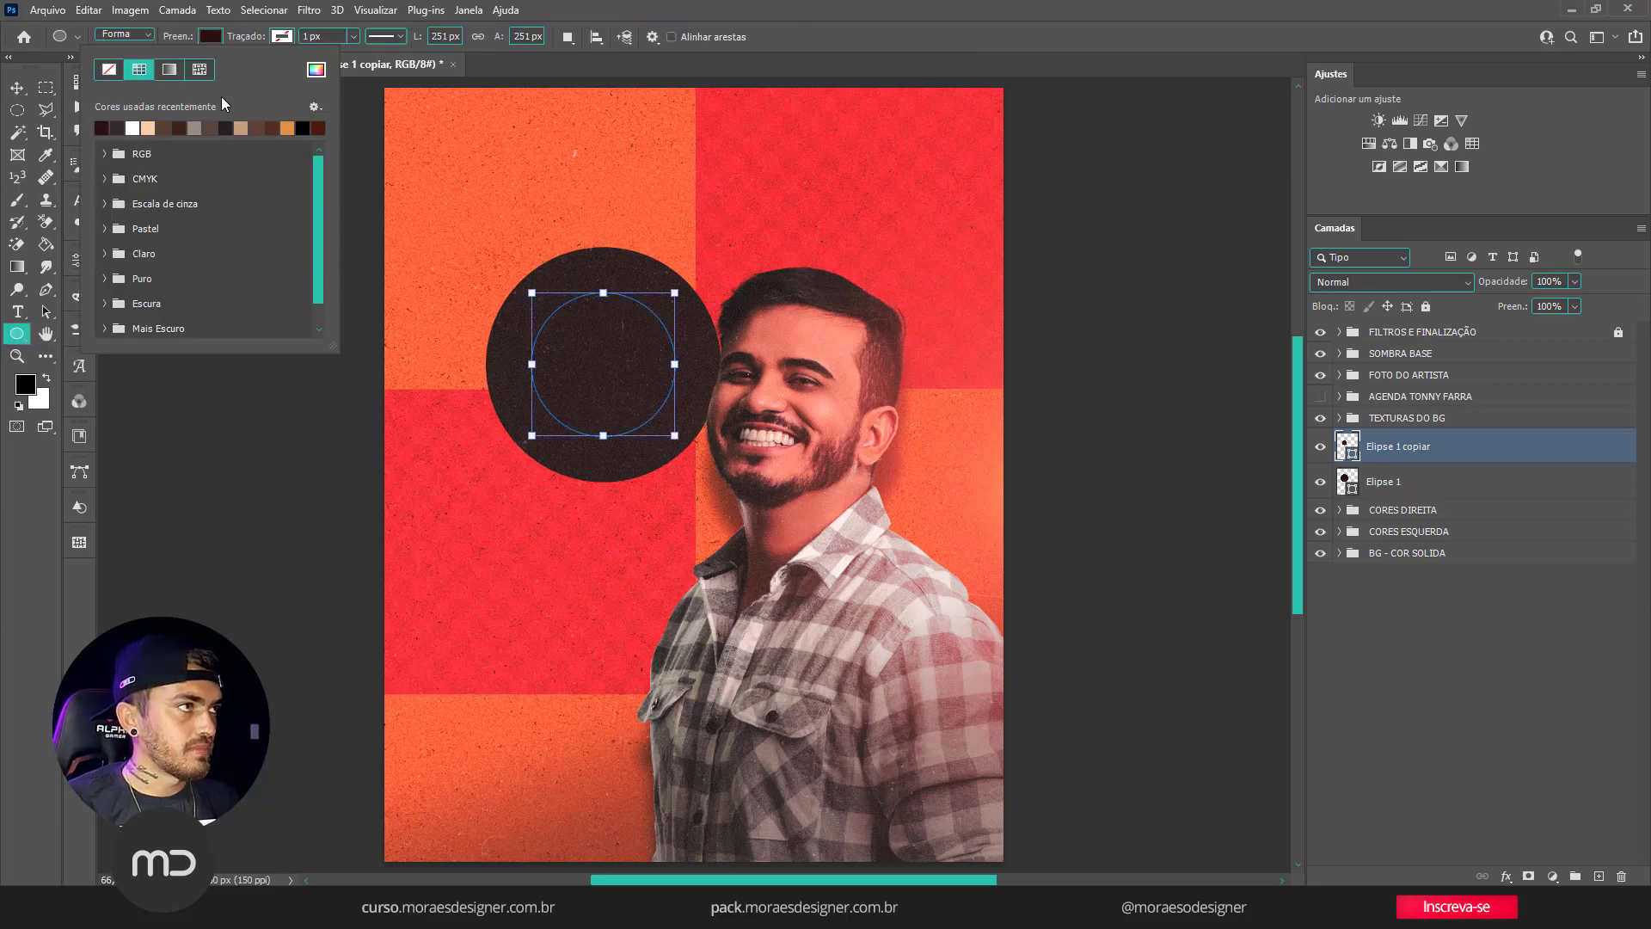
{"action": "left_click", "coordinate": [316, 70]}
{"action": "left_click_drag", "start_coordinate": [1266, 510], "coordinate": [1244, 499]}
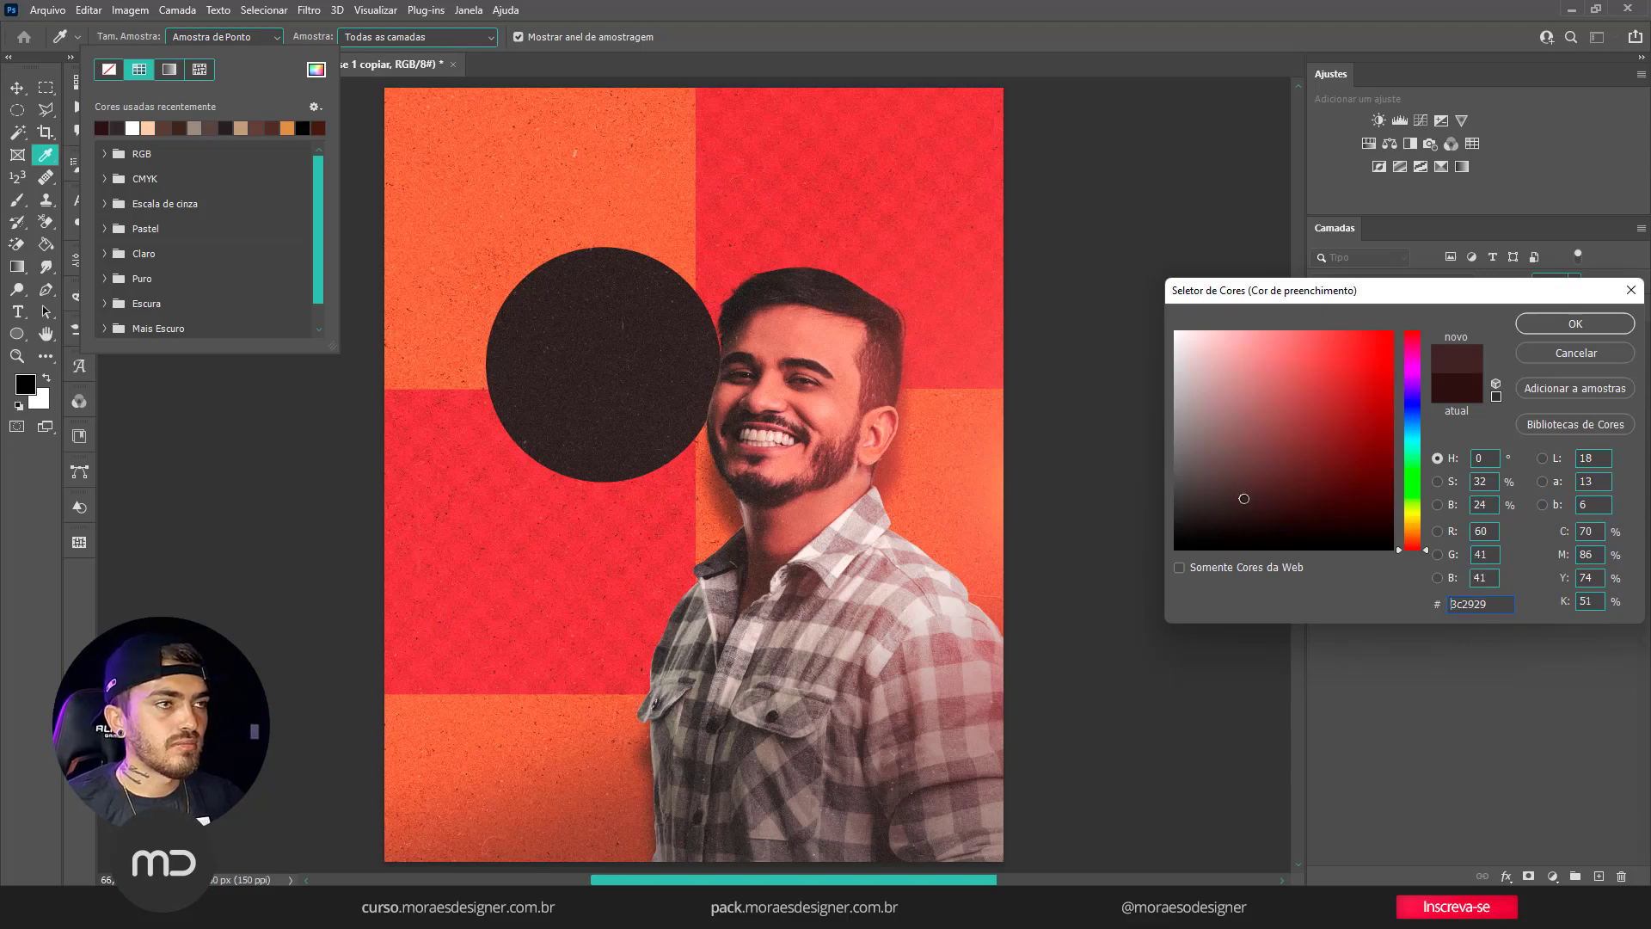
{"action": "left_click", "coordinate": [1575, 323]}
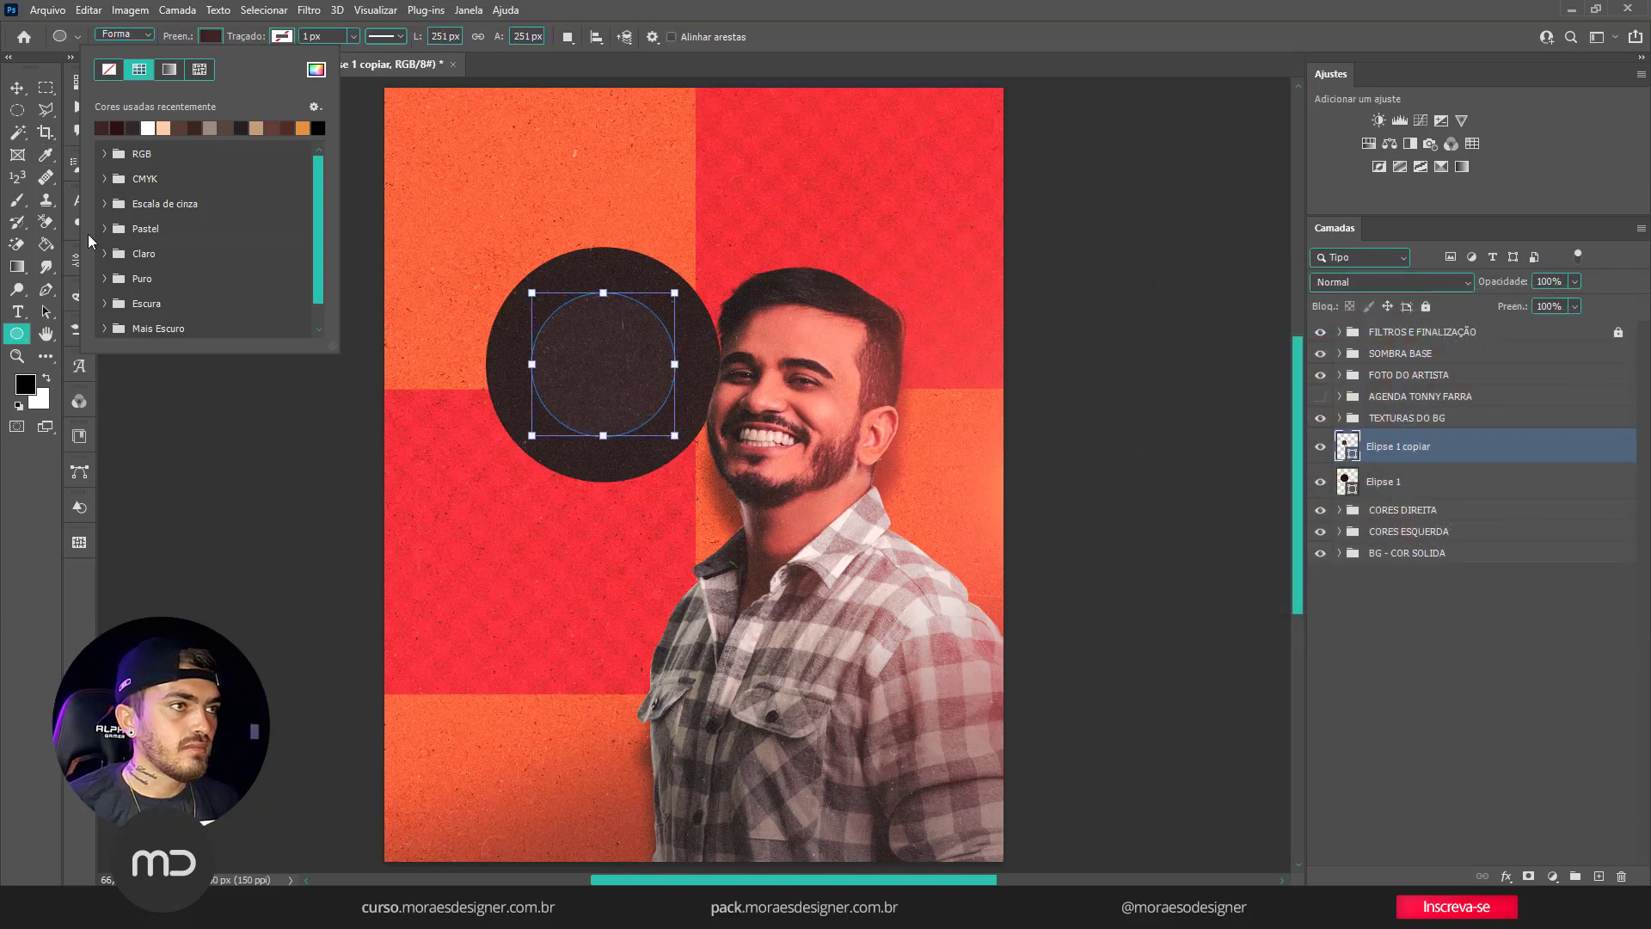
{"action": "key", "text": "Escape"}
{"action": "key", "text": "v"}
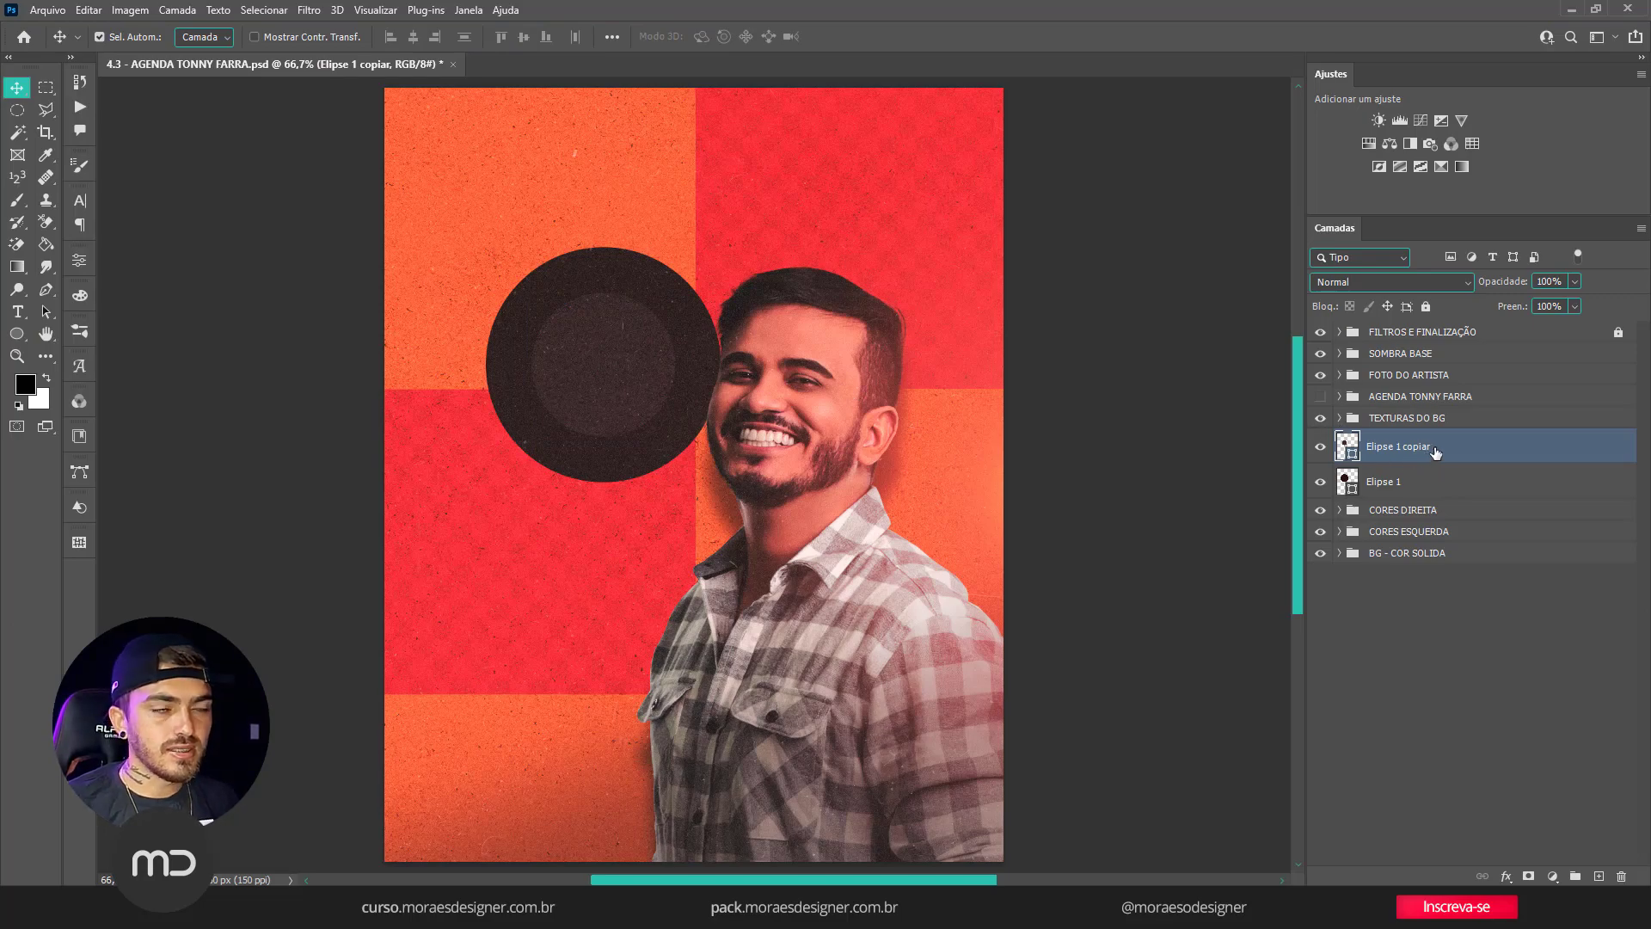
Convert the smaller circle to a smart object and apply a Gaussian Blur with a 5-pixel radius.
{"action": "right_click", "coordinate": [1448, 452]}
{"action": "left_click", "coordinate": [1376, 397]}
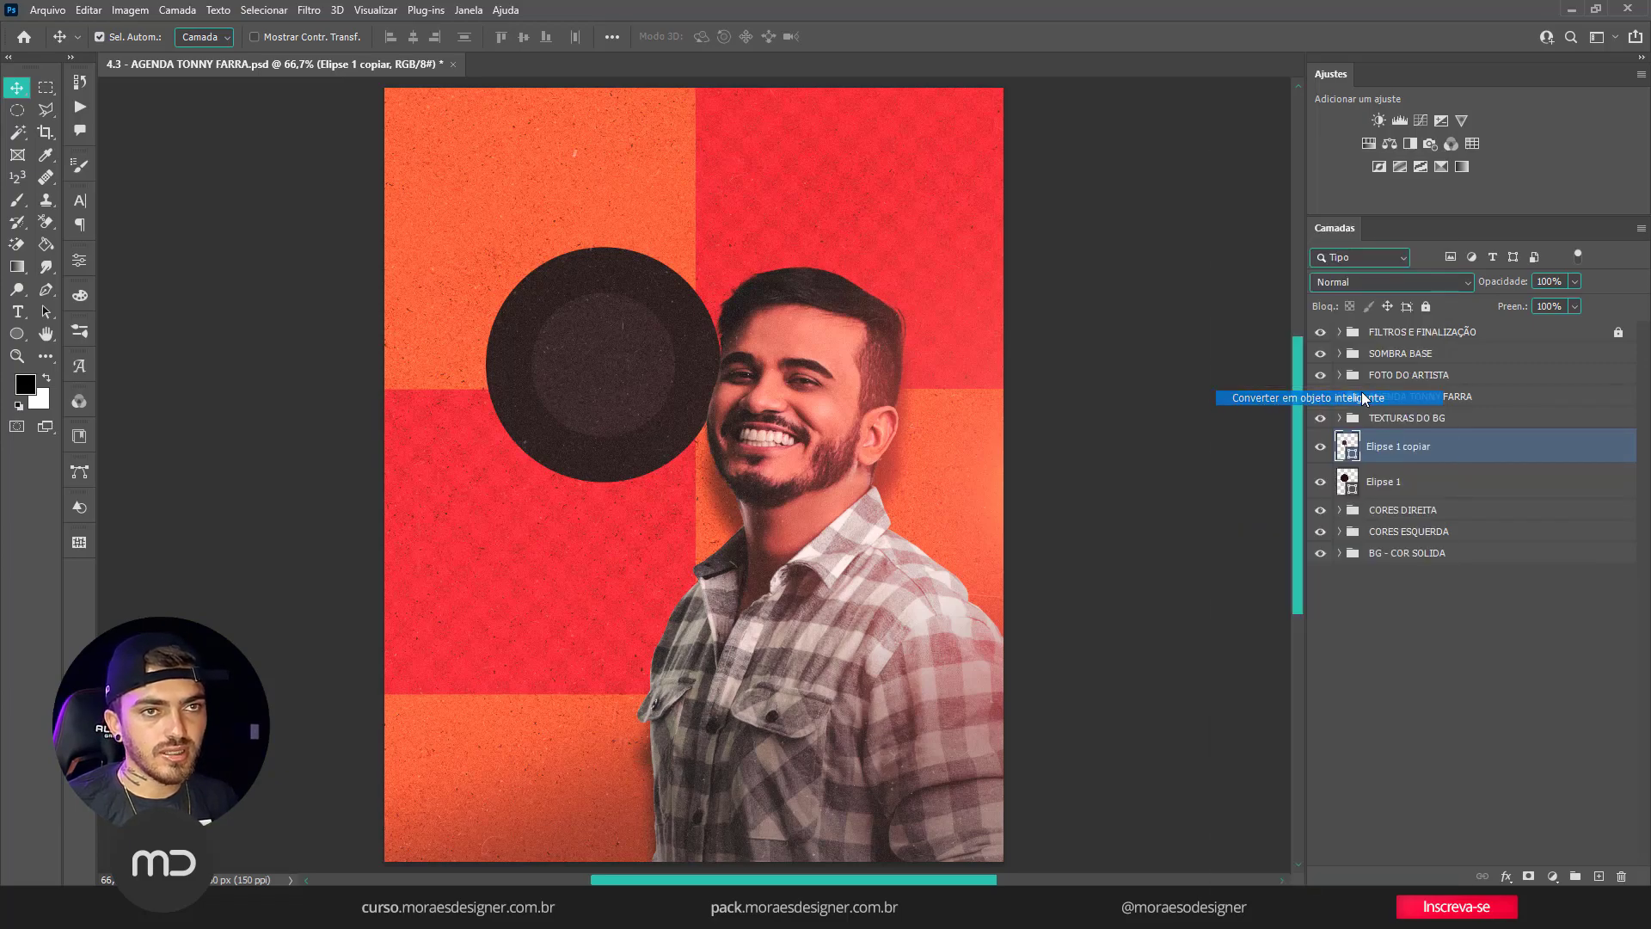
{"action": "left_click", "coordinate": [309, 12]}
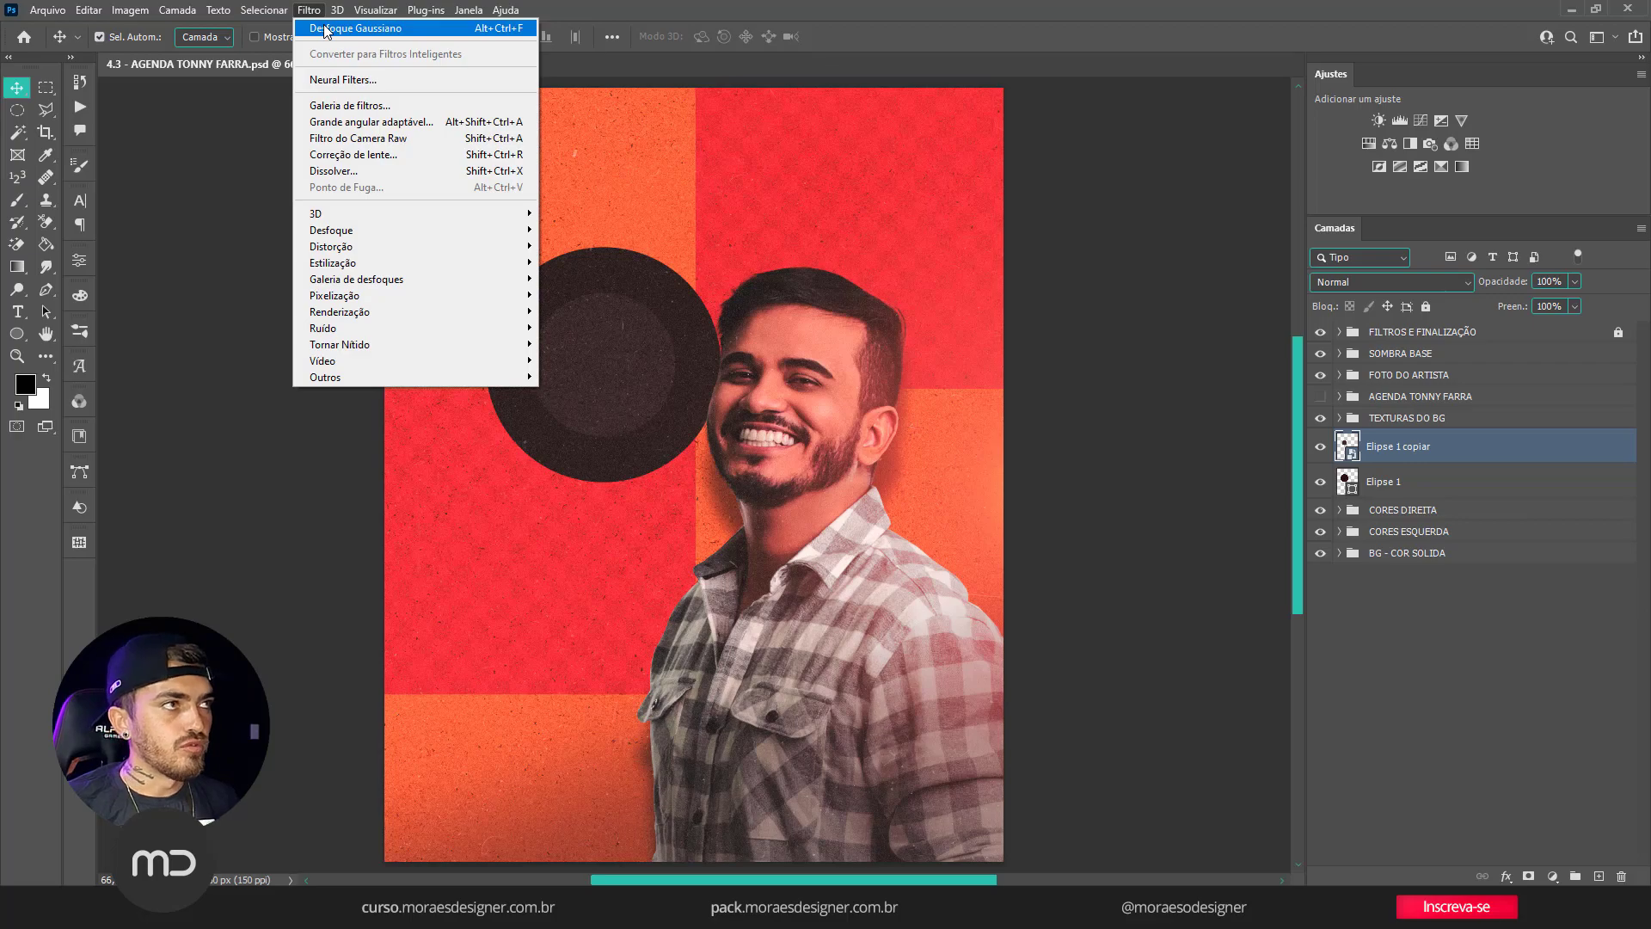
{"action": "left_click", "coordinate": [325, 31]}
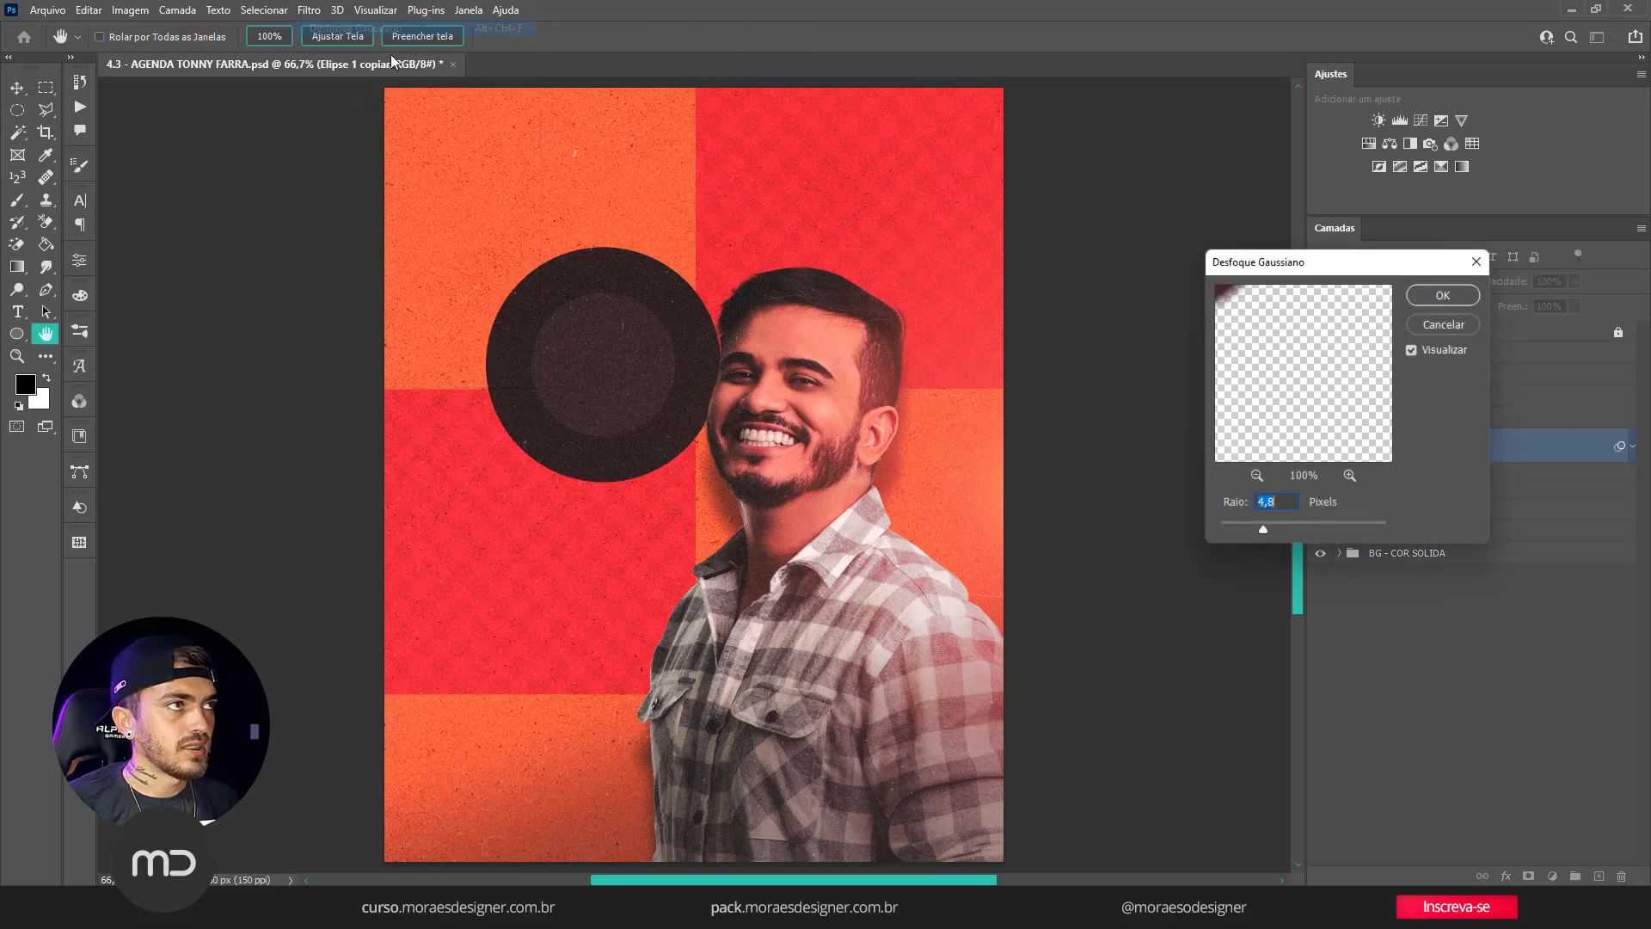
{"action": "type", "text": "5"}
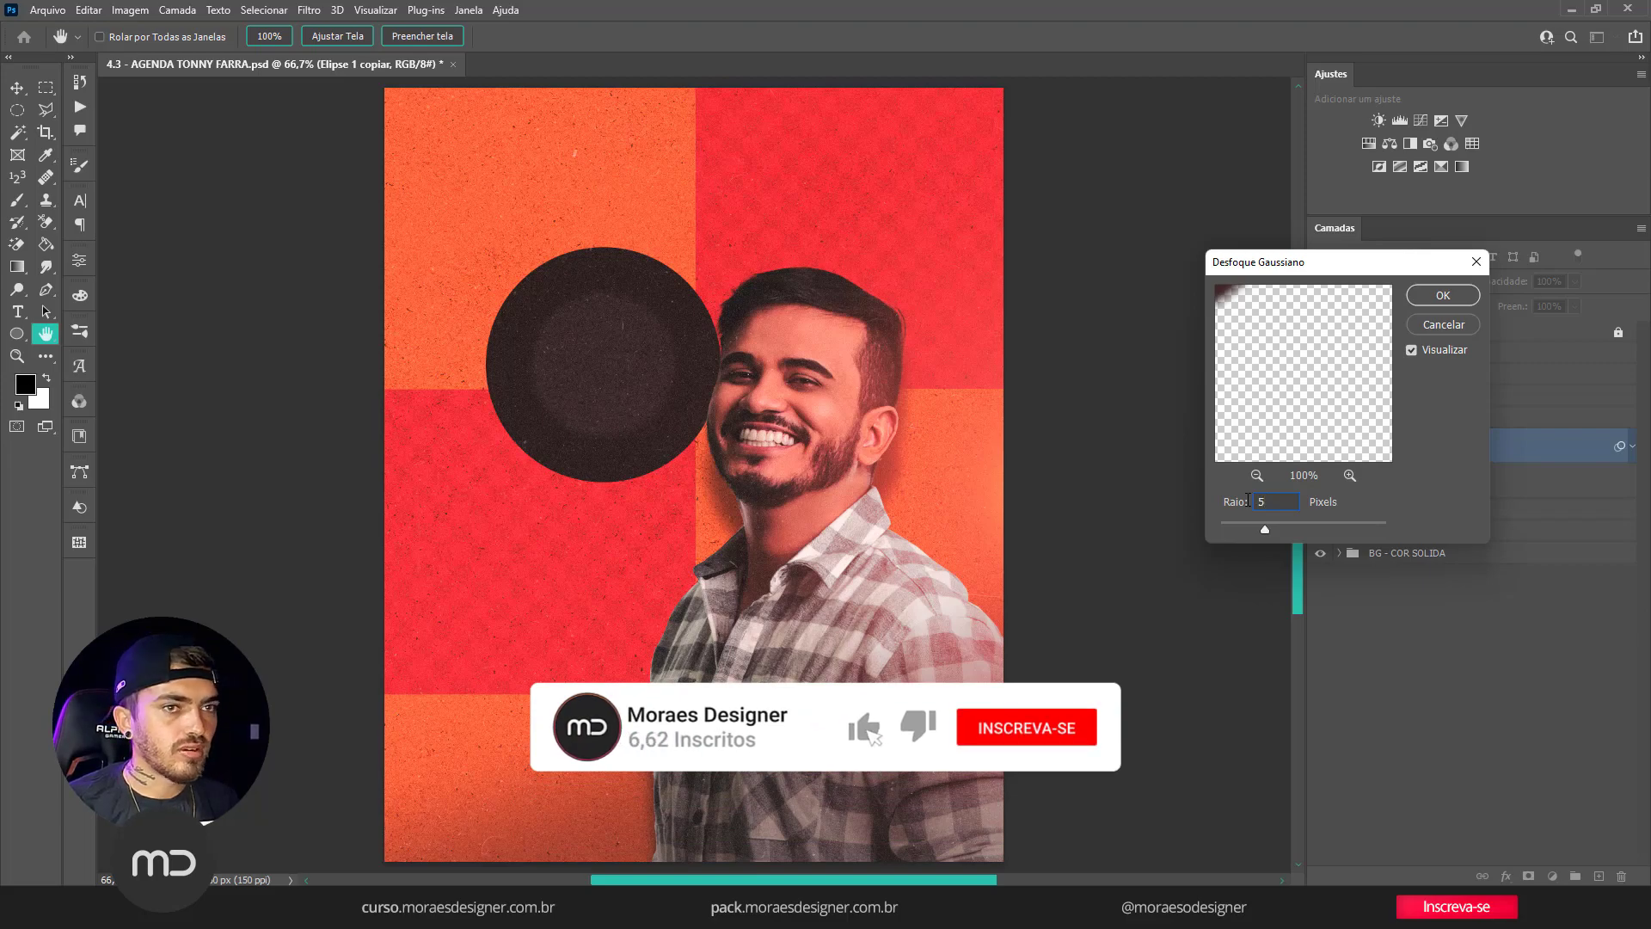
{"action": "key", "text": "Return"}
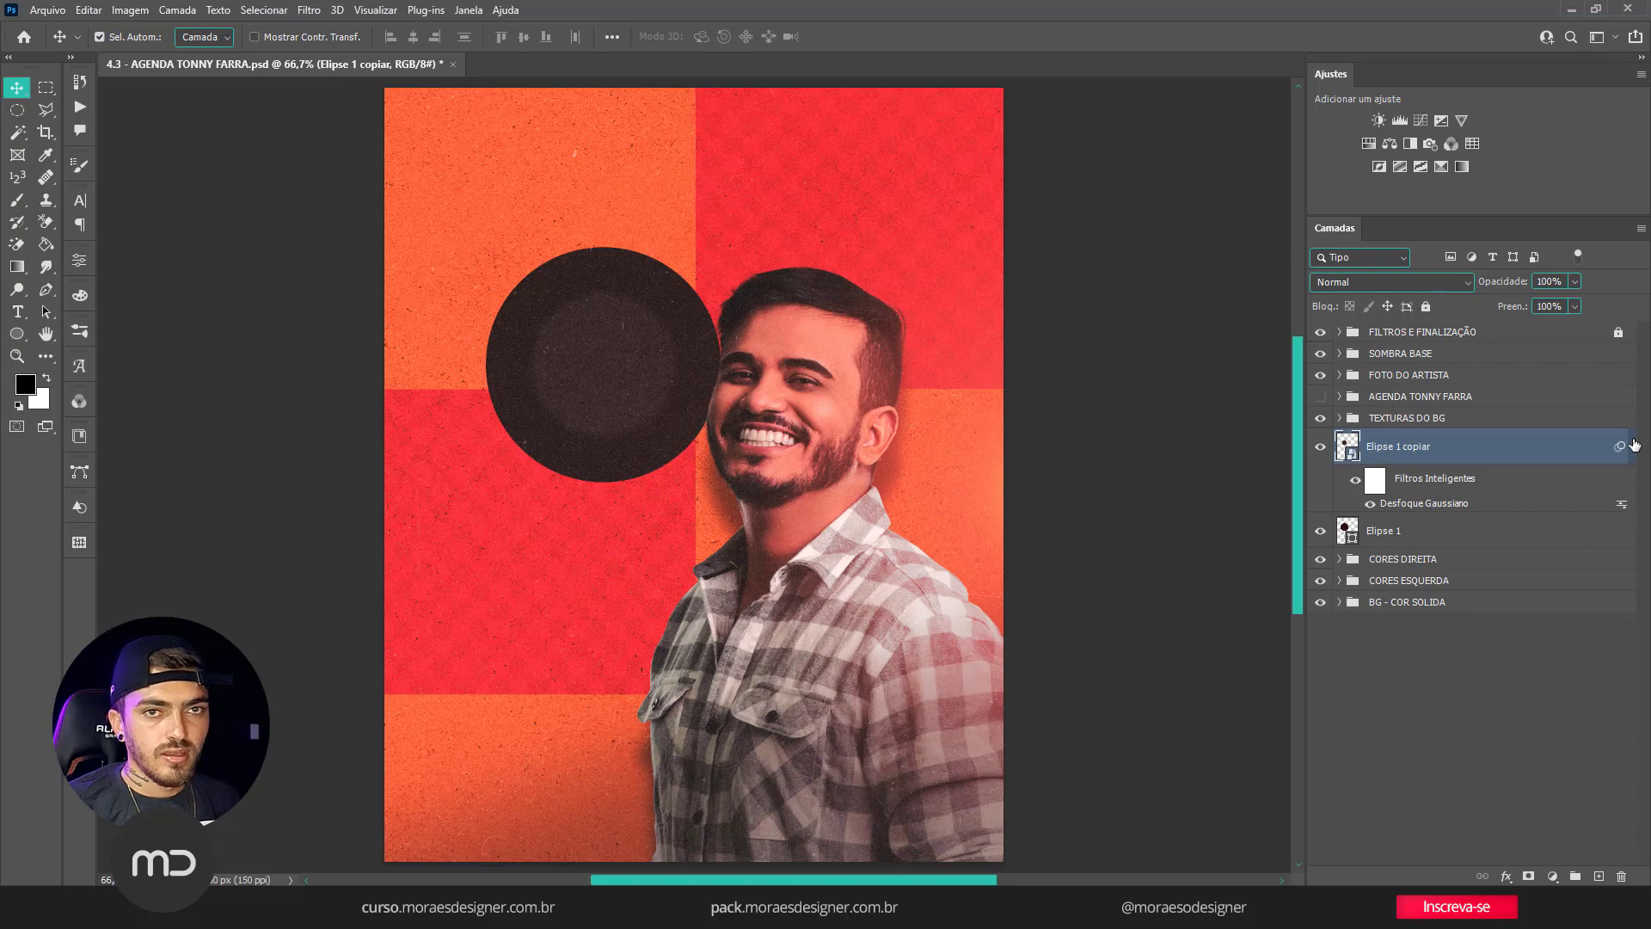
{"action": "left_click", "coordinate": [1632, 445]}
Duplicate the large Elipse 1 circle and remove the copy's fill.
{"action": "left_click", "coordinate": [1488, 484]}
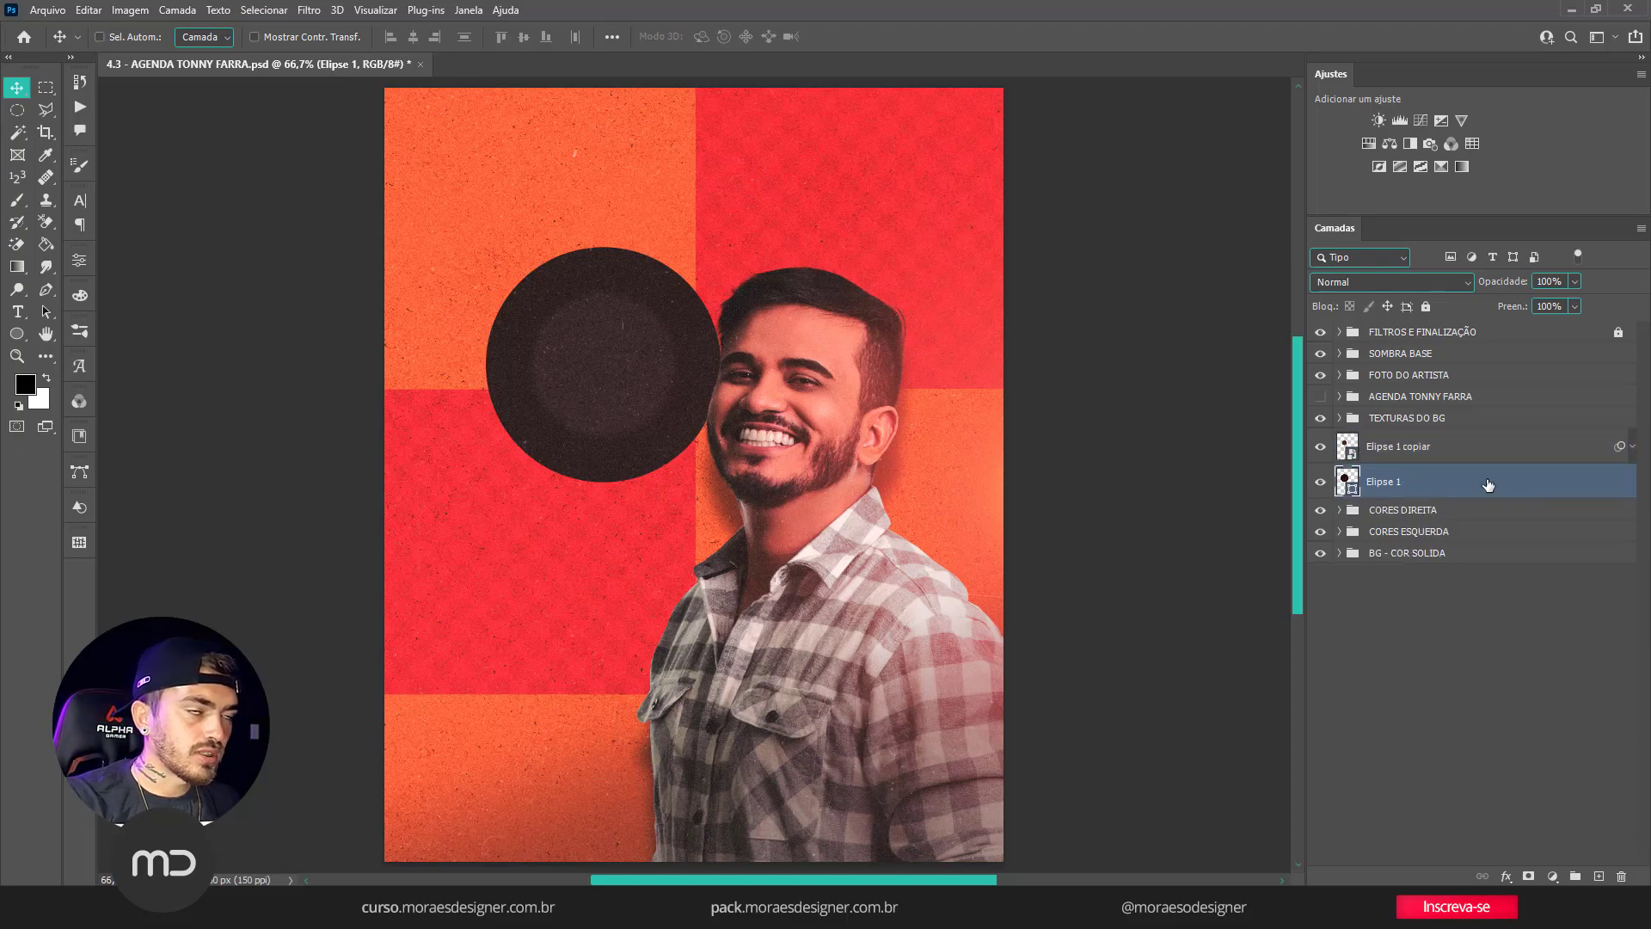
{"action": "key", "text": "ctrl+j"}
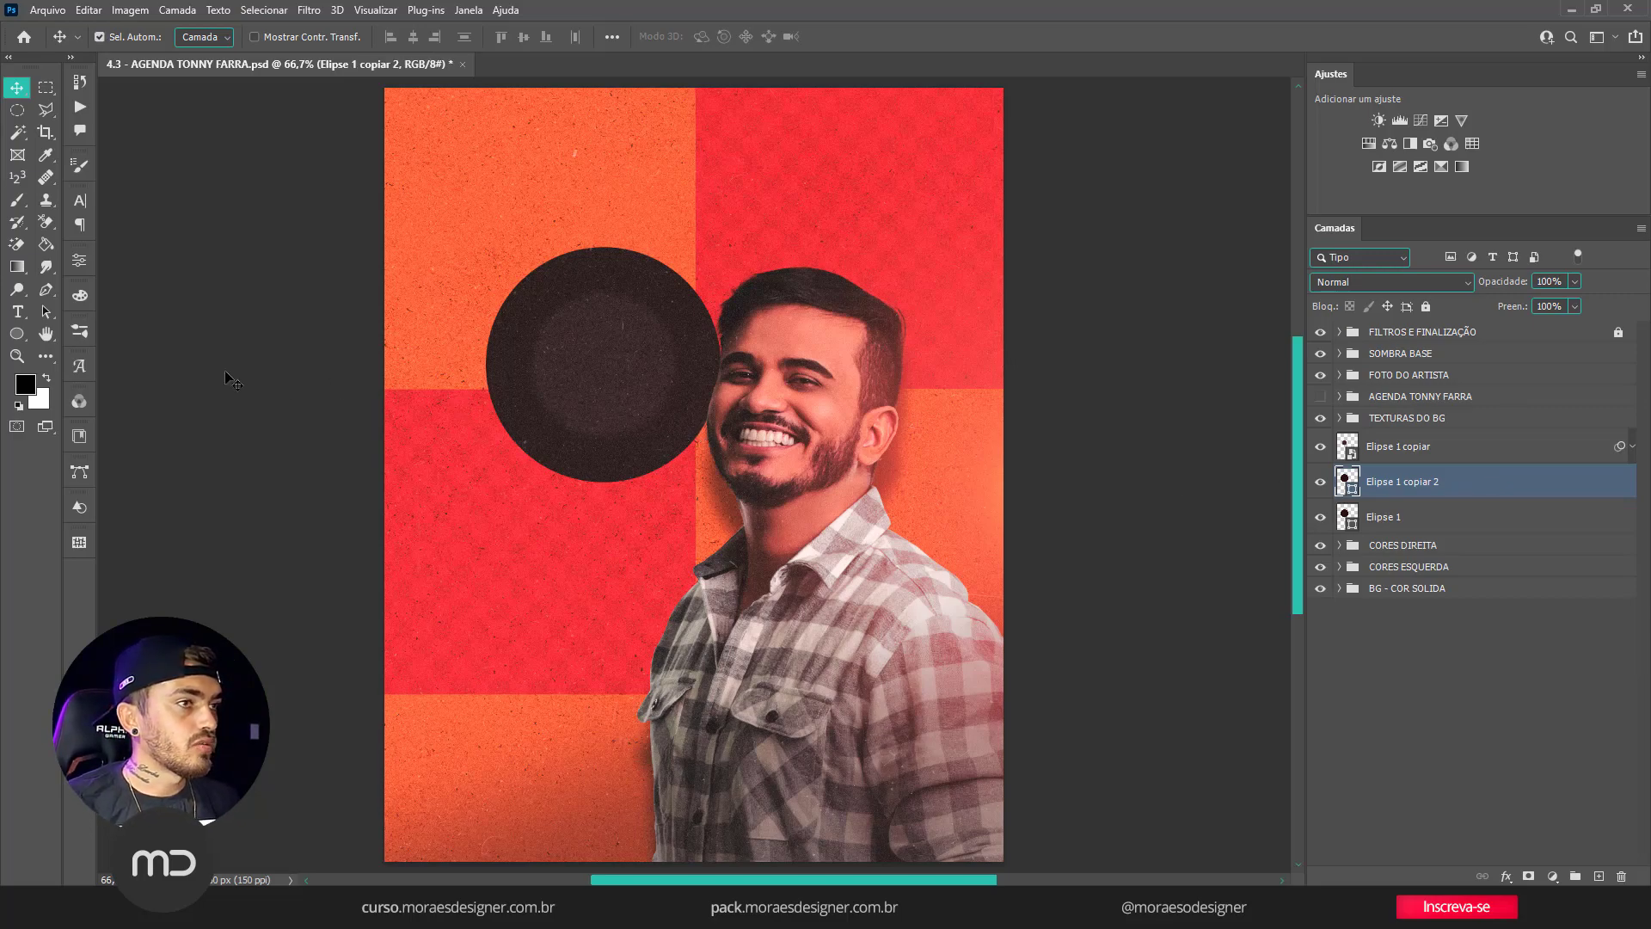
{"action": "left_click", "coordinate": [15, 334]}
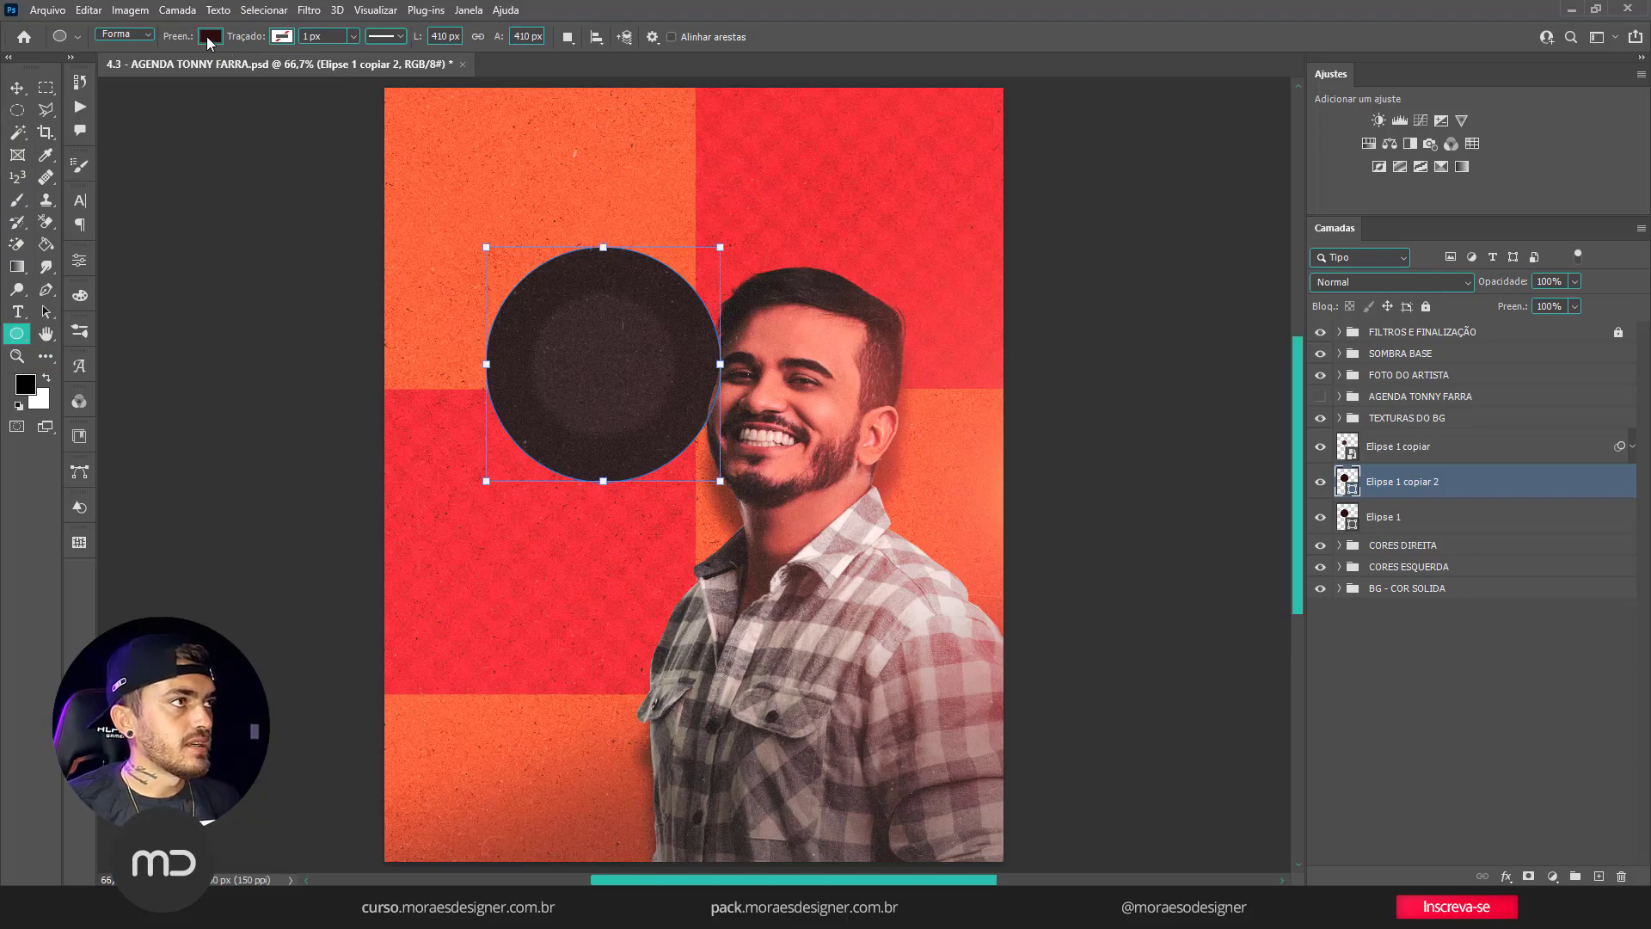
{"action": "left_click", "coordinate": [209, 38]}
{"action": "left_click", "coordinate": [109, 70]}
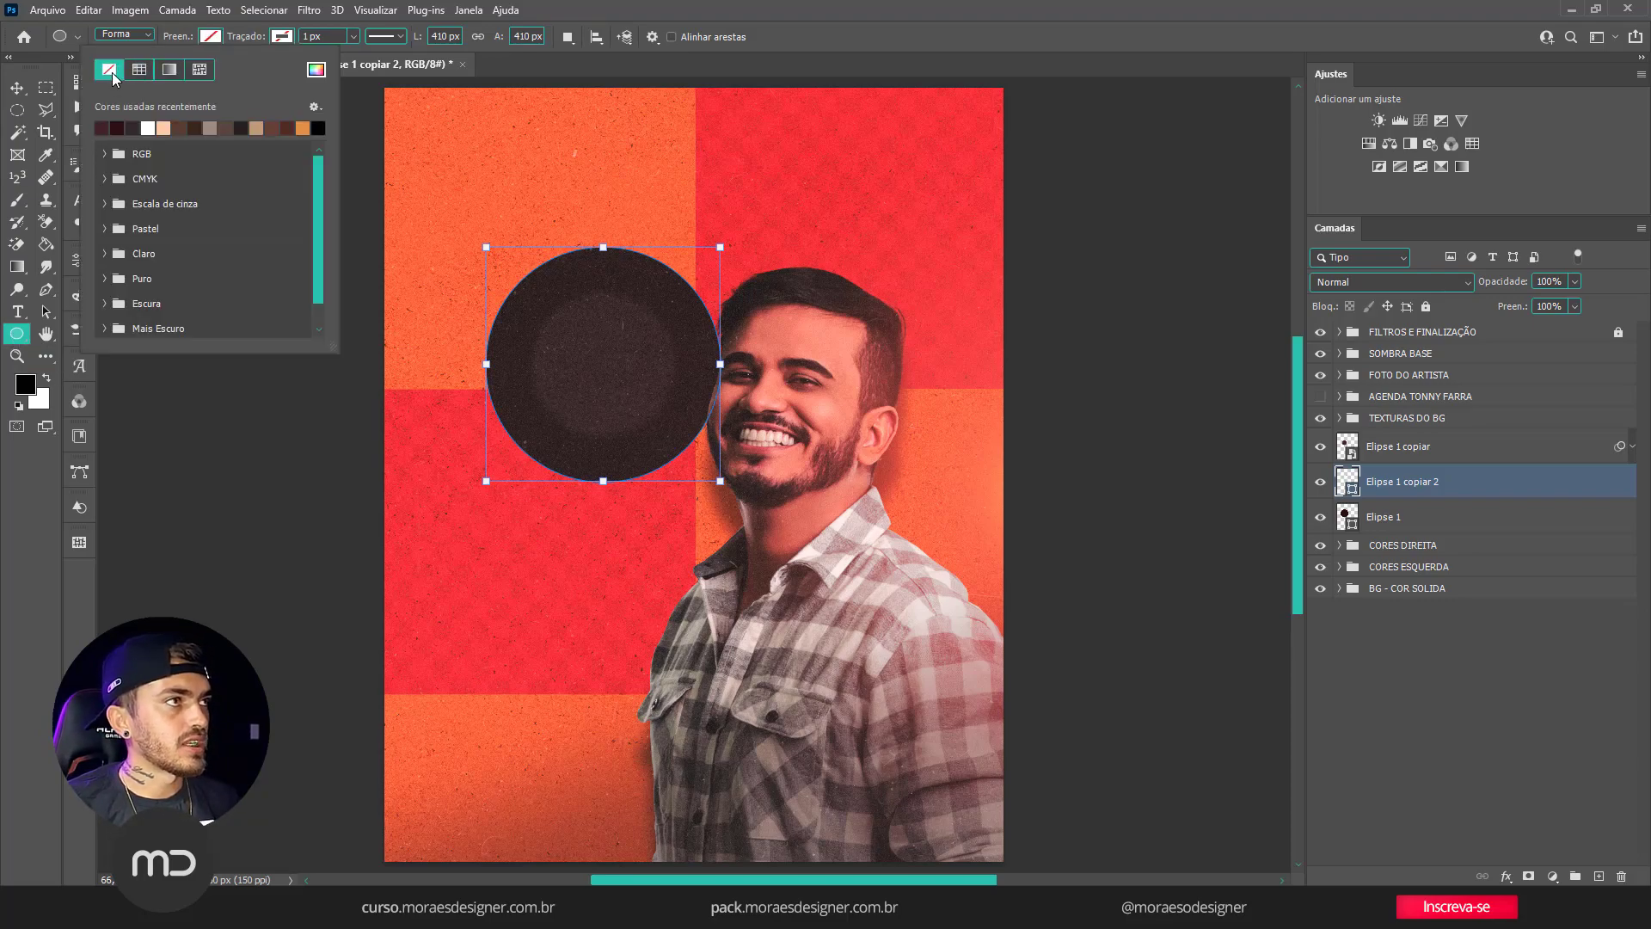
Give the unfilled circle copy a solid stroke in a slightly lighter brown than the recently used #432f2f.
{"action": "left_click", "coordinate": [282, 34]}
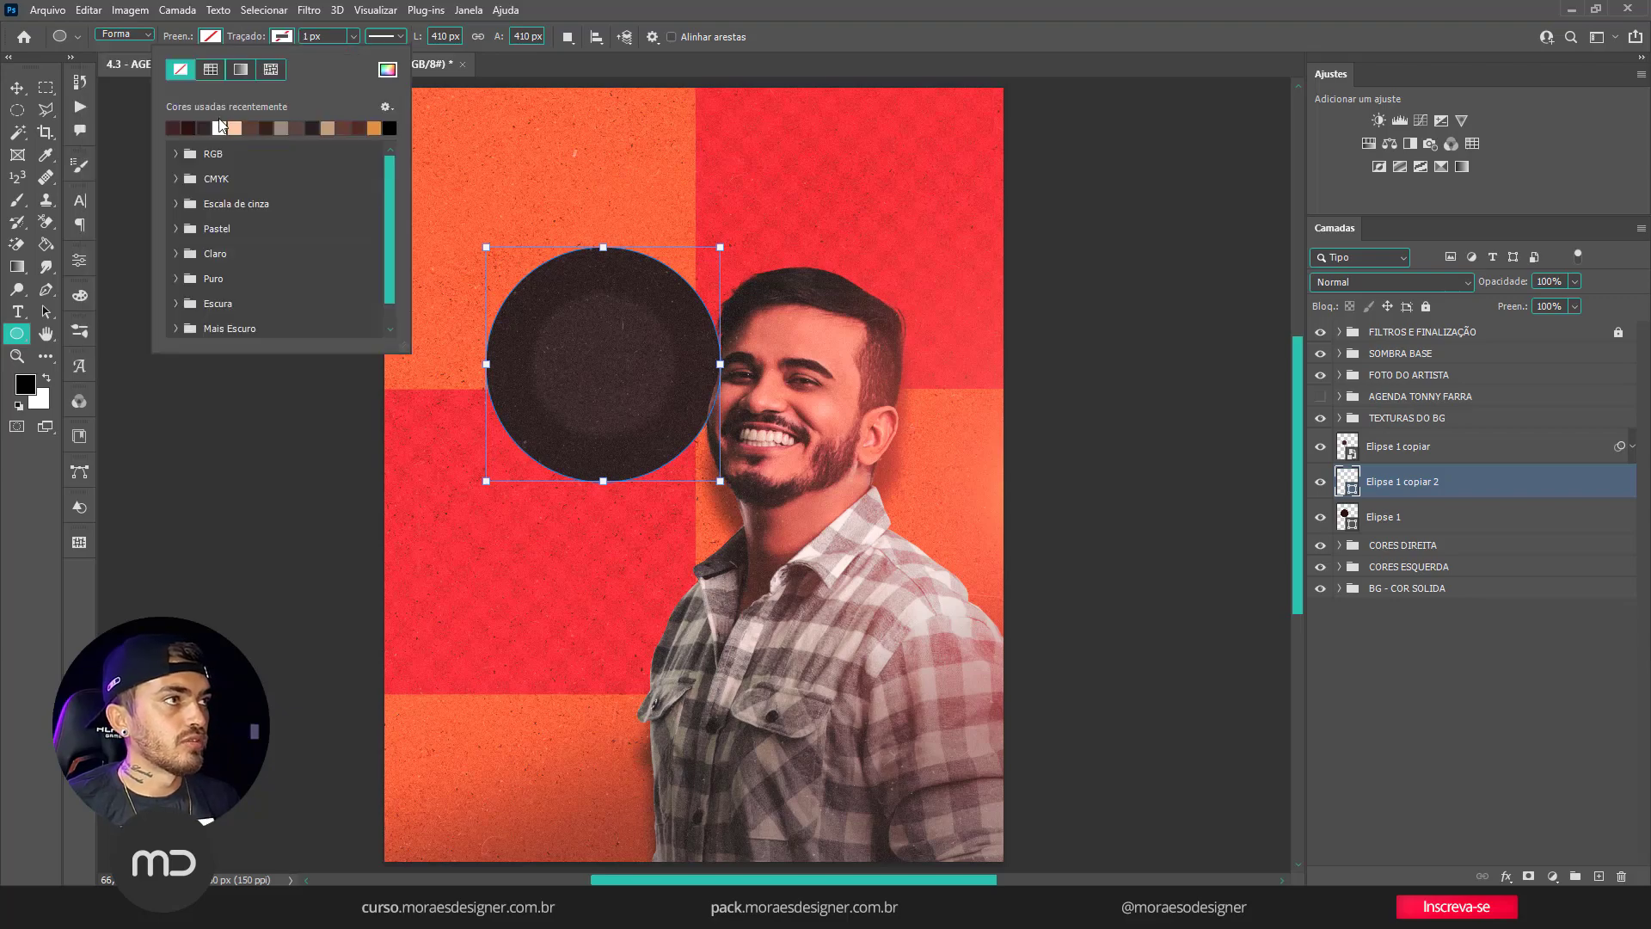
{"action": "left_click", "coordinate": [176, 128]}
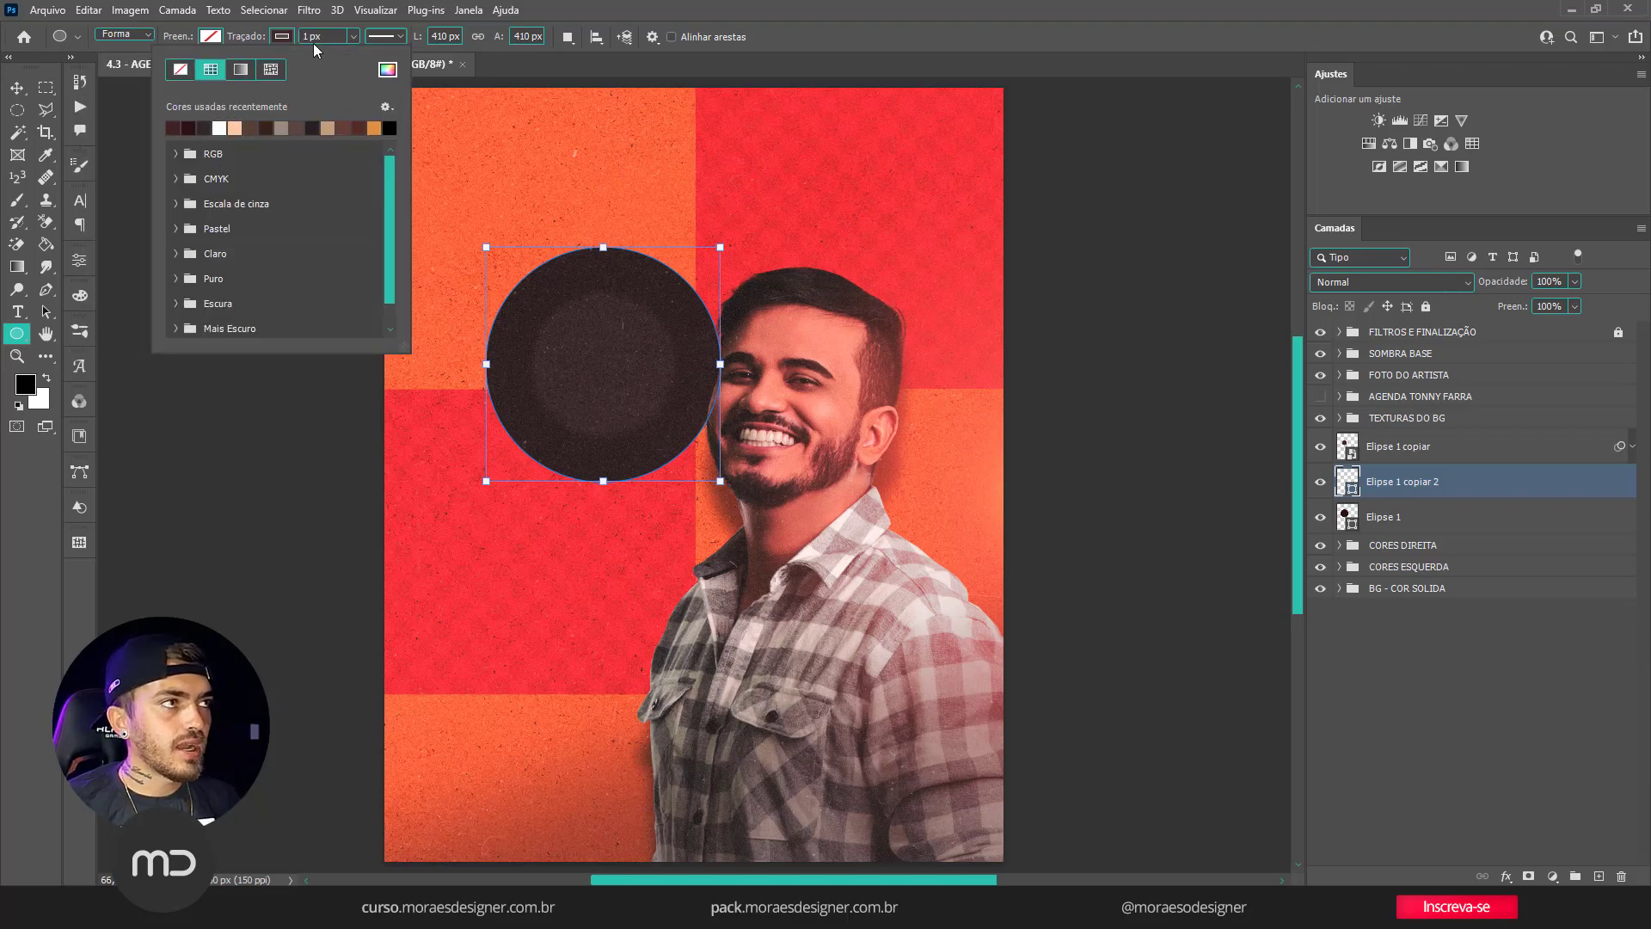
{"action": "left_click", "coordinate": [290, 39]}
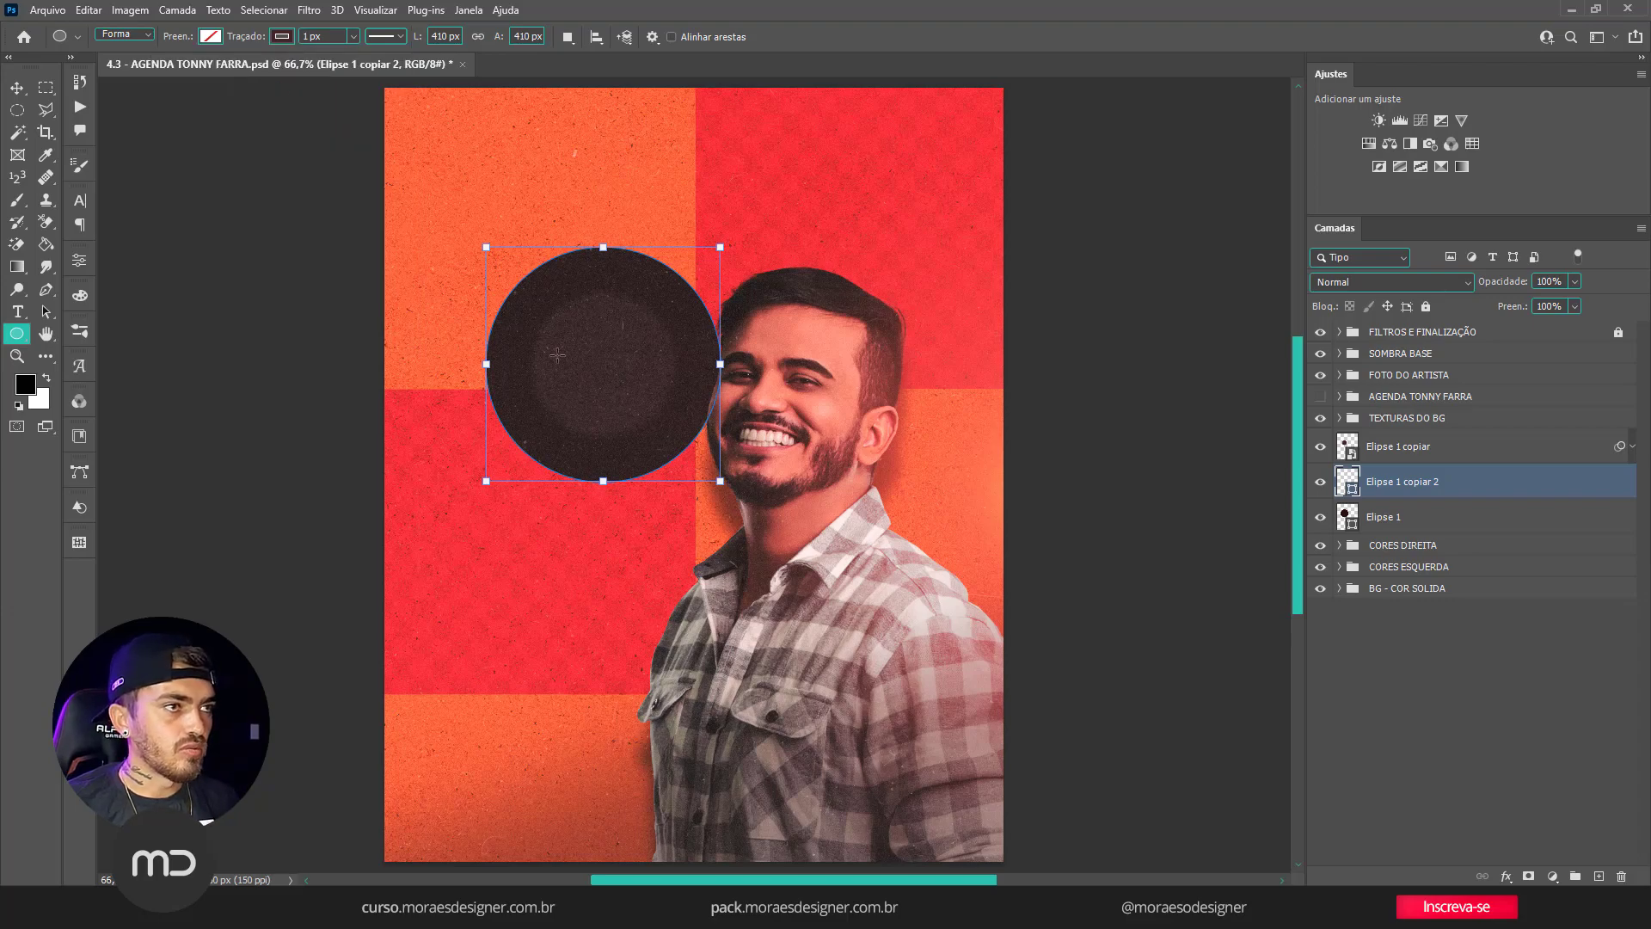
{"action": "left_click", "coordinate": [209, 36]}
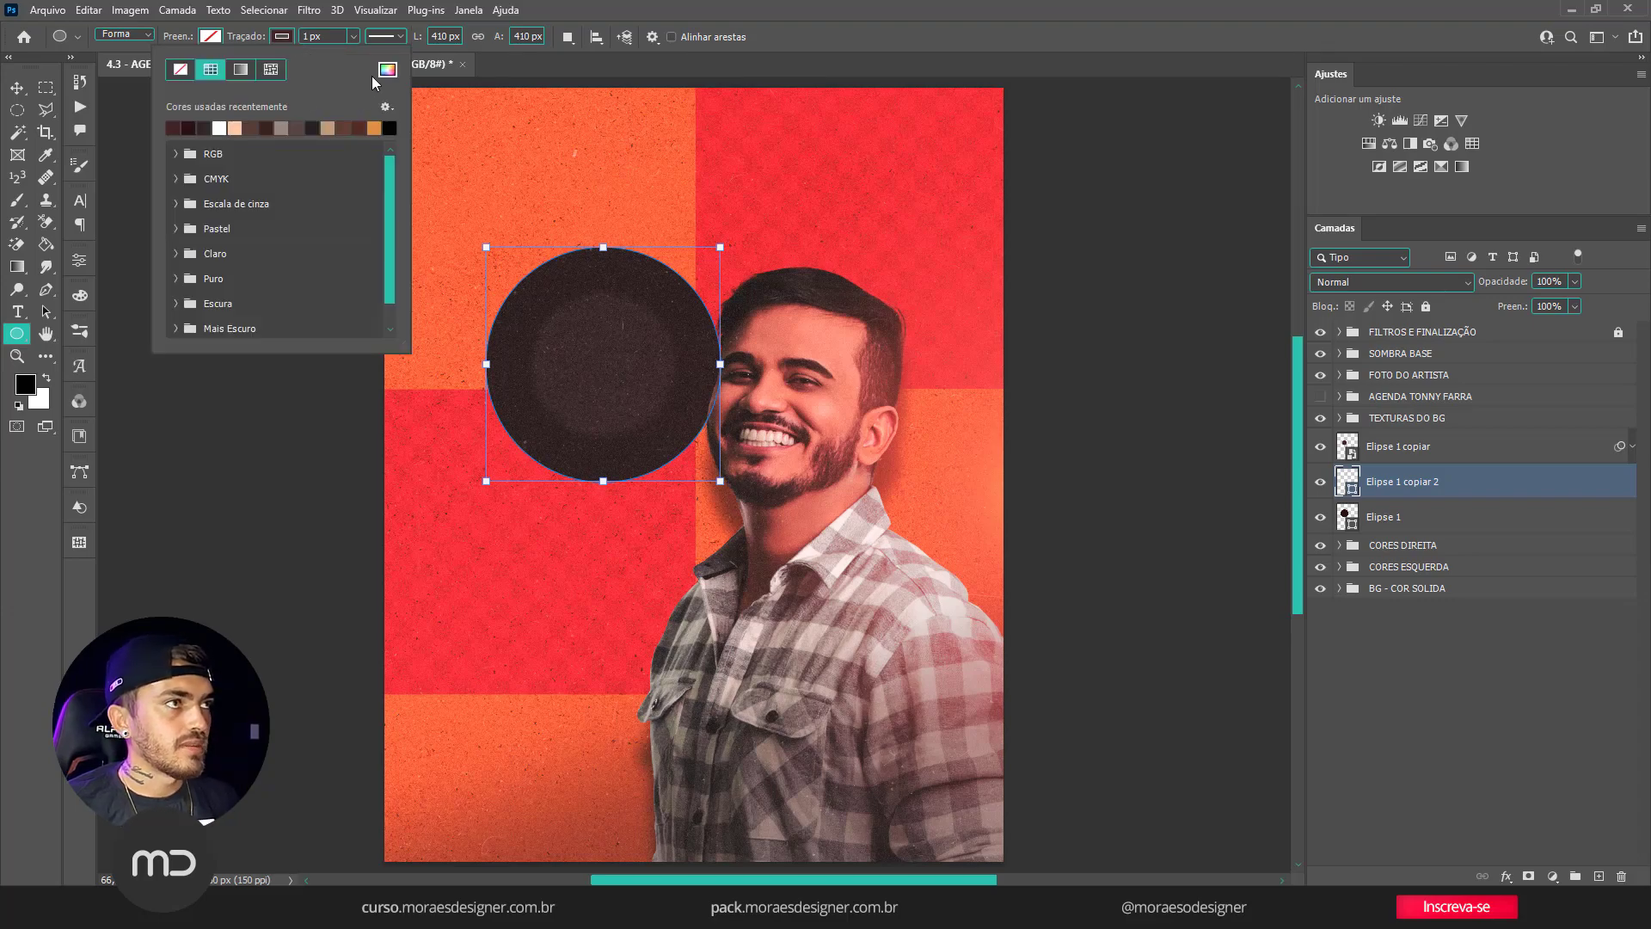
{"action": "left_click", "coordinate": [387, 72]}
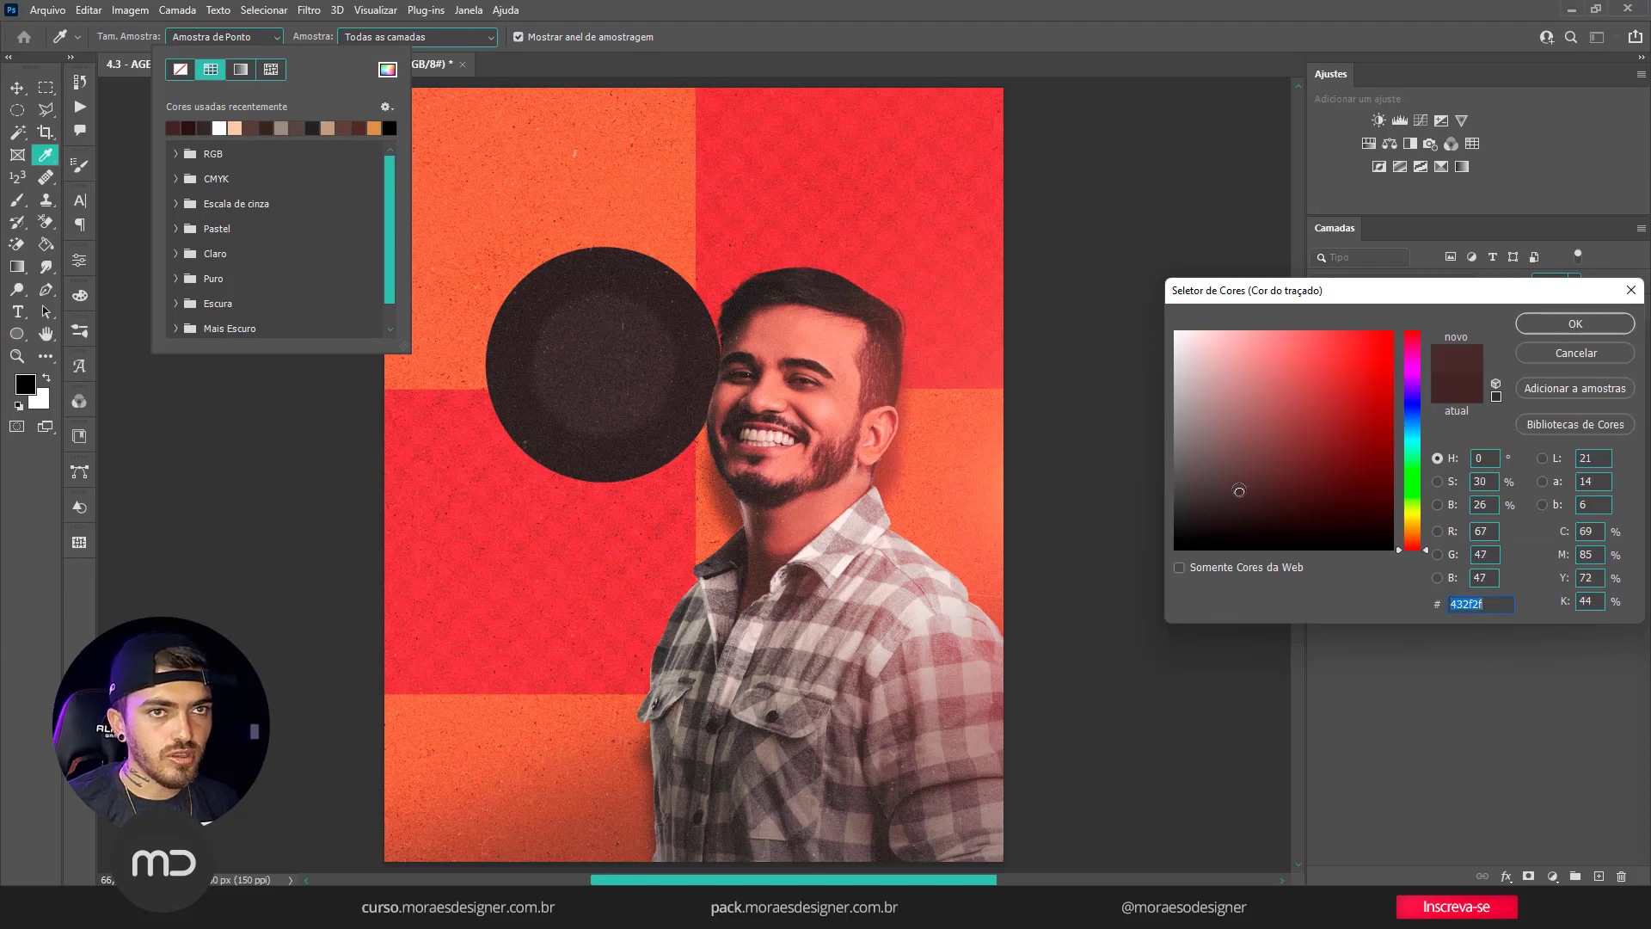
{"action": "left_click_drag", "start_coordinate": [1237, 489], "coordinate": [1234, 483]}
{"action": "left_click", "coordinate": [1545, 326]}
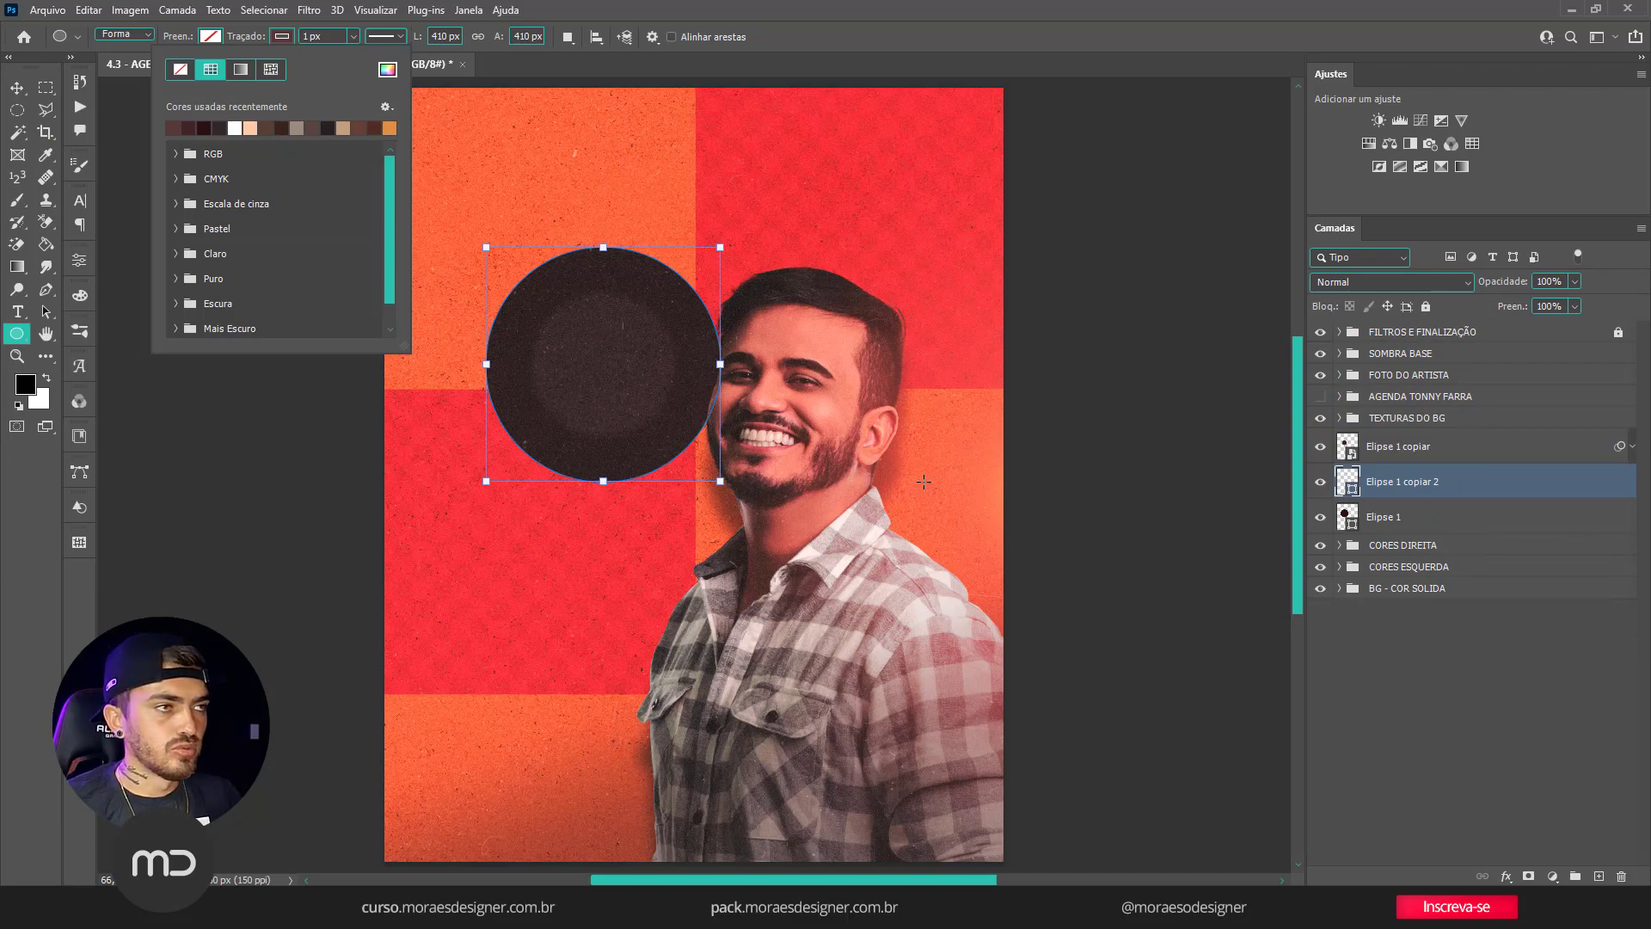
Thicken the unfilled circle's stroke to about 24.5 px to form a rim around the dark disc.
{"action": "left_click", "coordinate": [400, 37]}
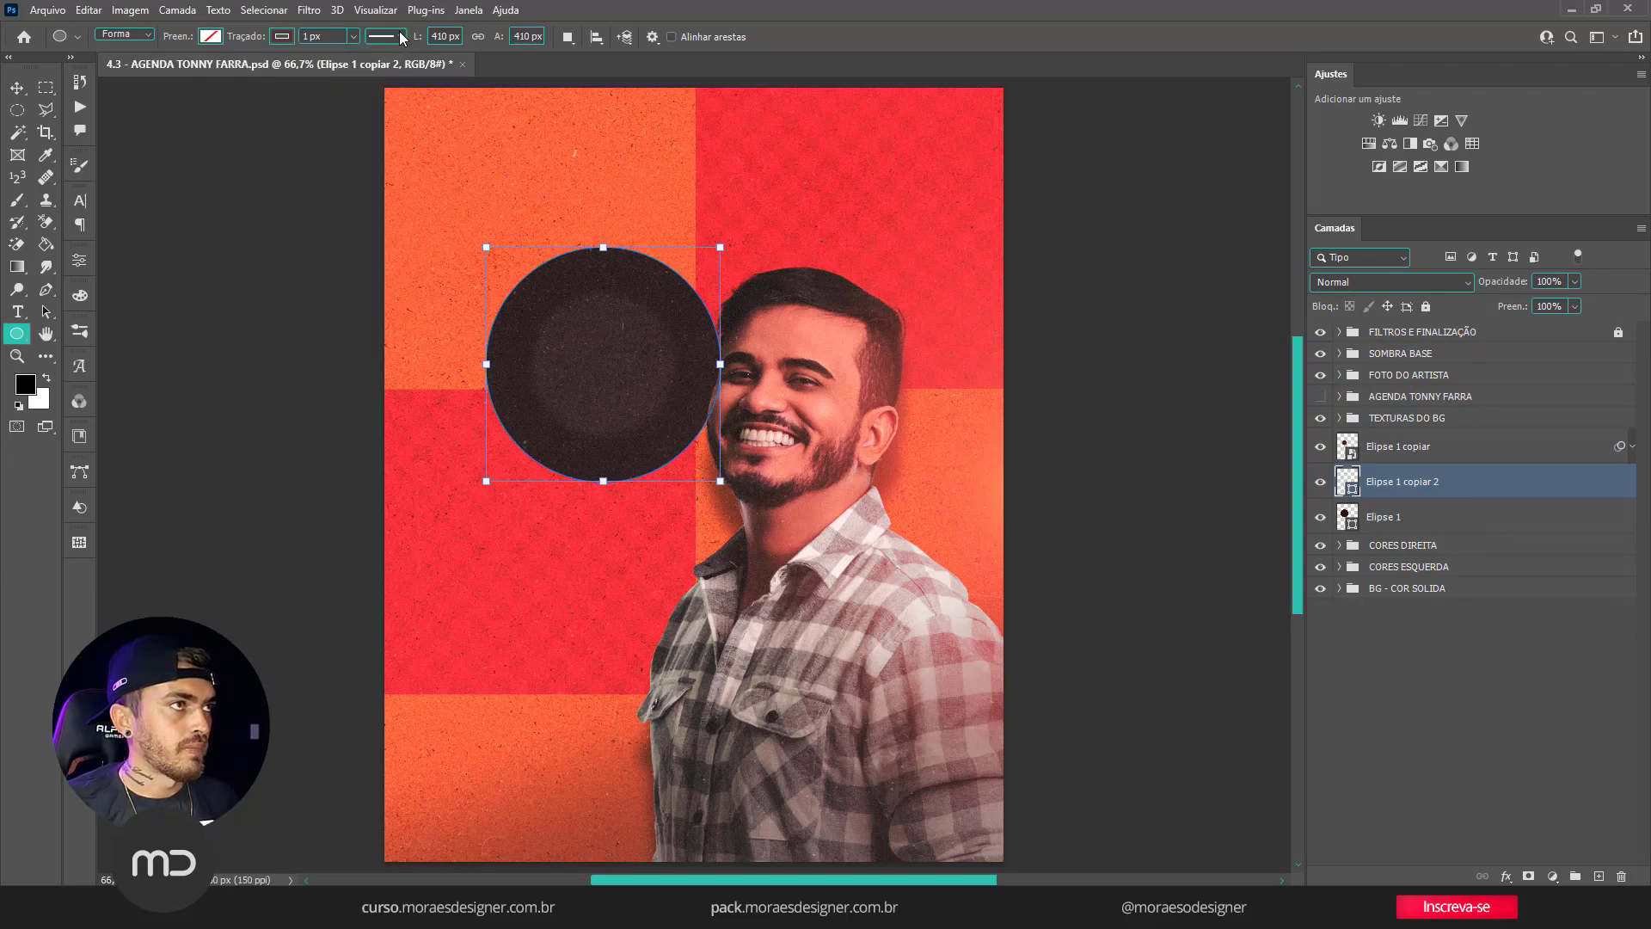
{"action": "left_click", "coordinate": [400, 37]}
{"action": "left_click", "coordinate": [353, 38]}
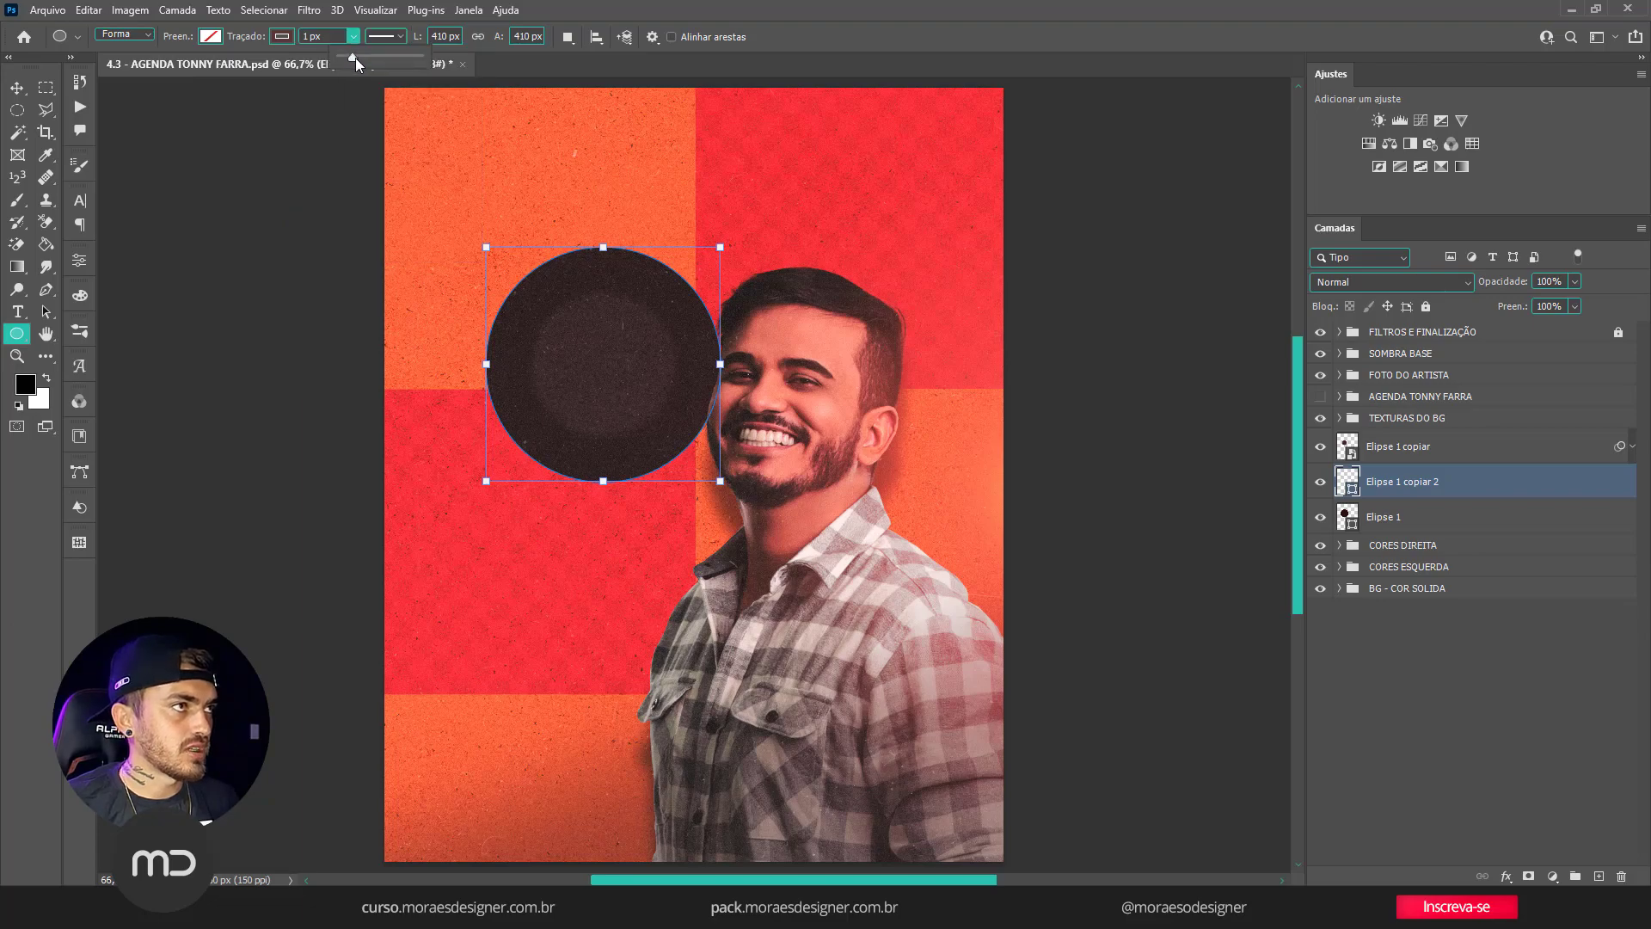
{"action": "left_click_drag", "start_coordinate": [355, 59], "coordinate": [361, 59]}
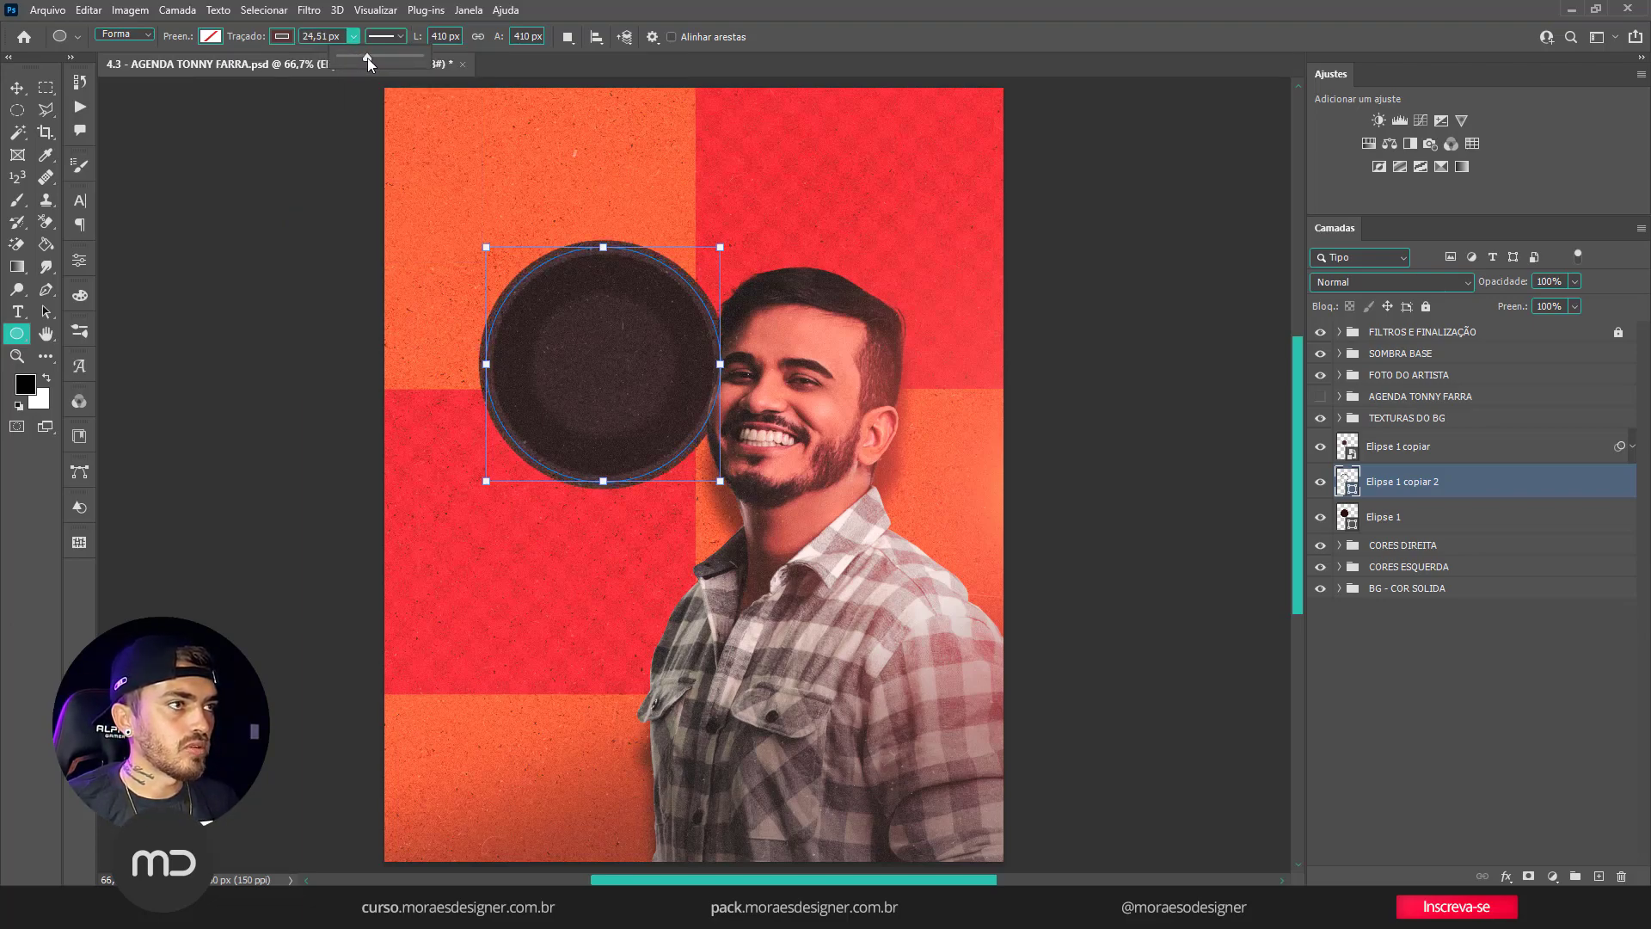
{"action": "left_click", "coordinate": [18, 87]}
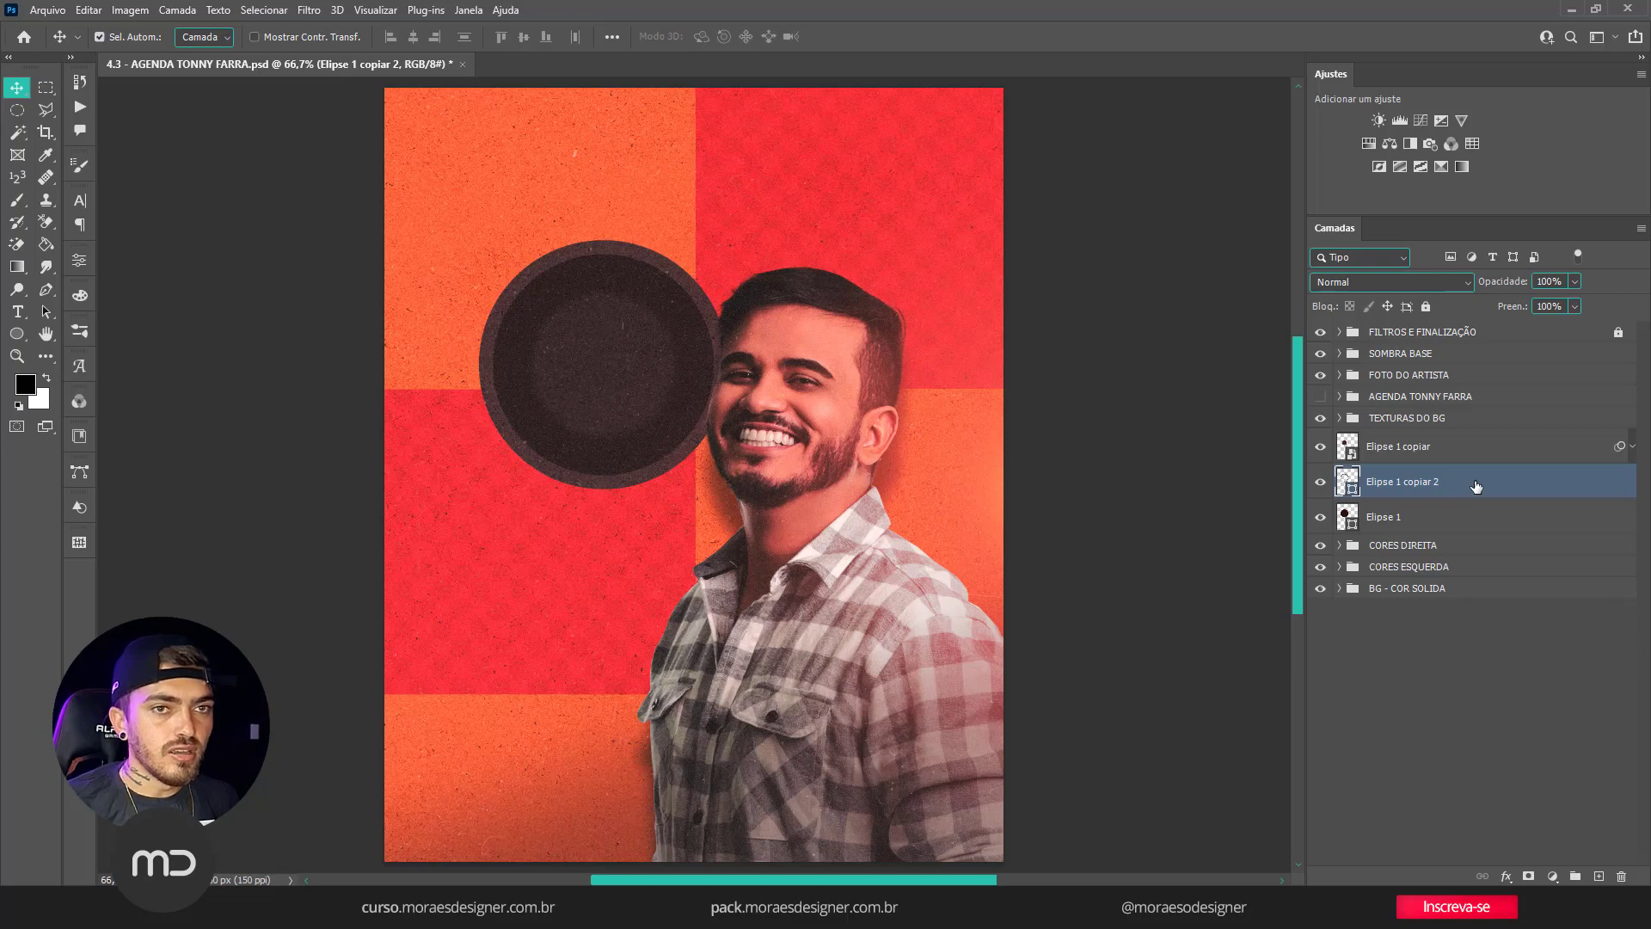
Apply a Chanfro & Entalhe effect to the rim layer Elipse 1 copiar 2 with 2 px size and 80% highlight opacity.
{"action": "double_click", "coordinate": [1475, 487]}
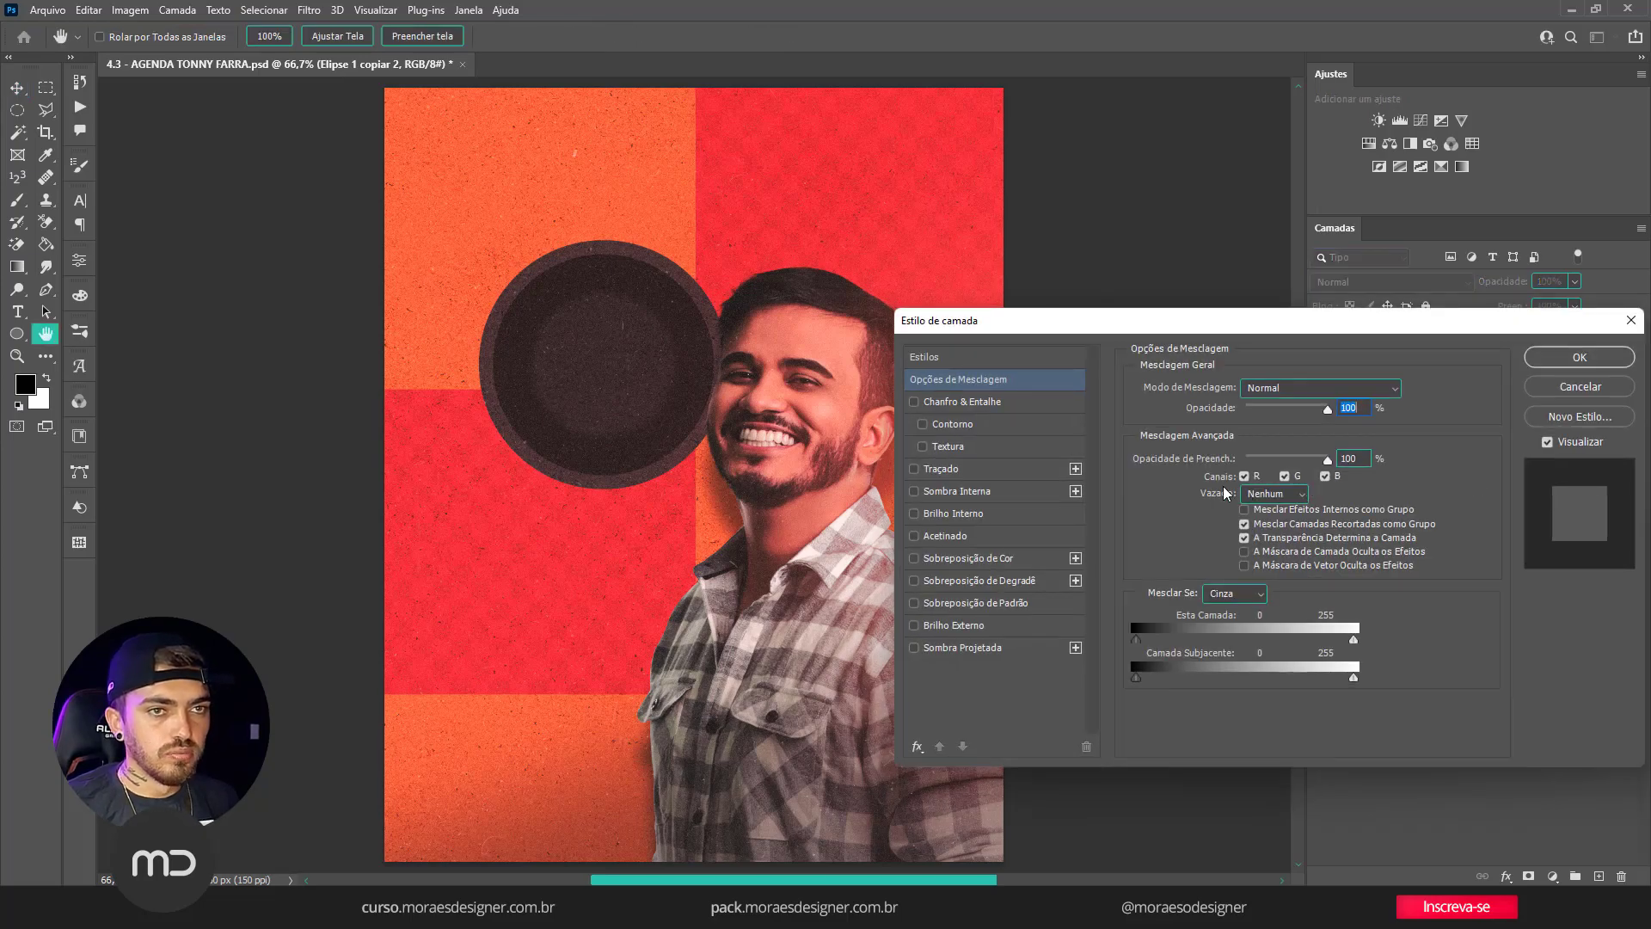
{"action": "left_click", "coordinate": [955, 405]}
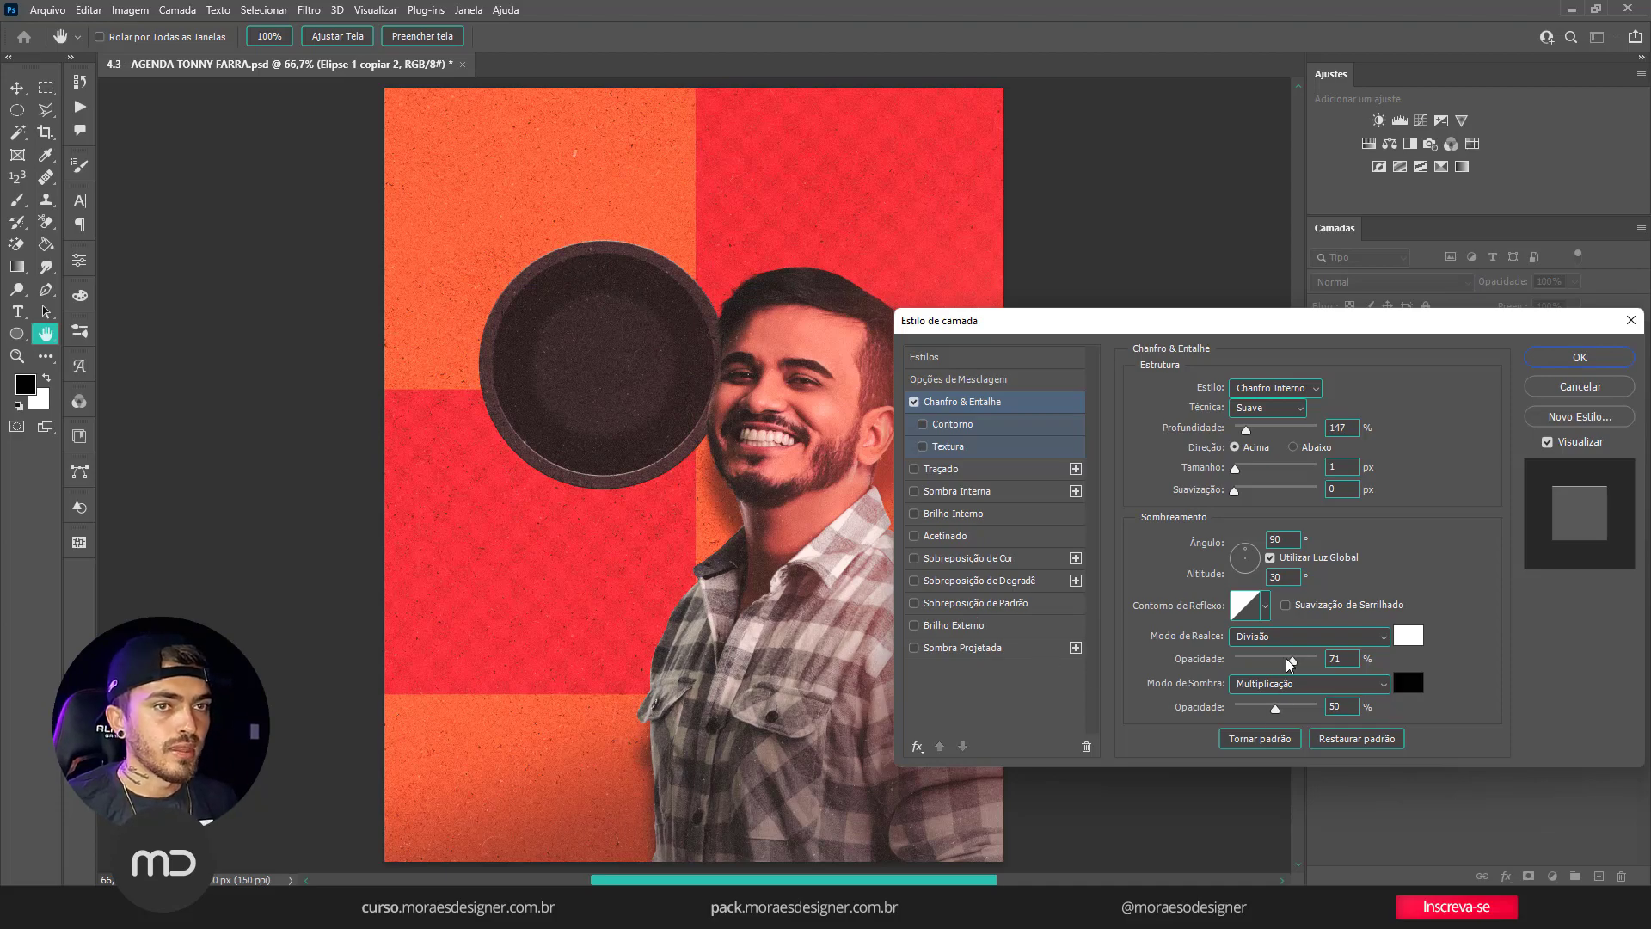
{"action": "left_click_drag", "start_coordinate": [1235, 468], "coordinate": [1238, 474]}
{"action": "double_click", "coordinate": [1346, 468]}
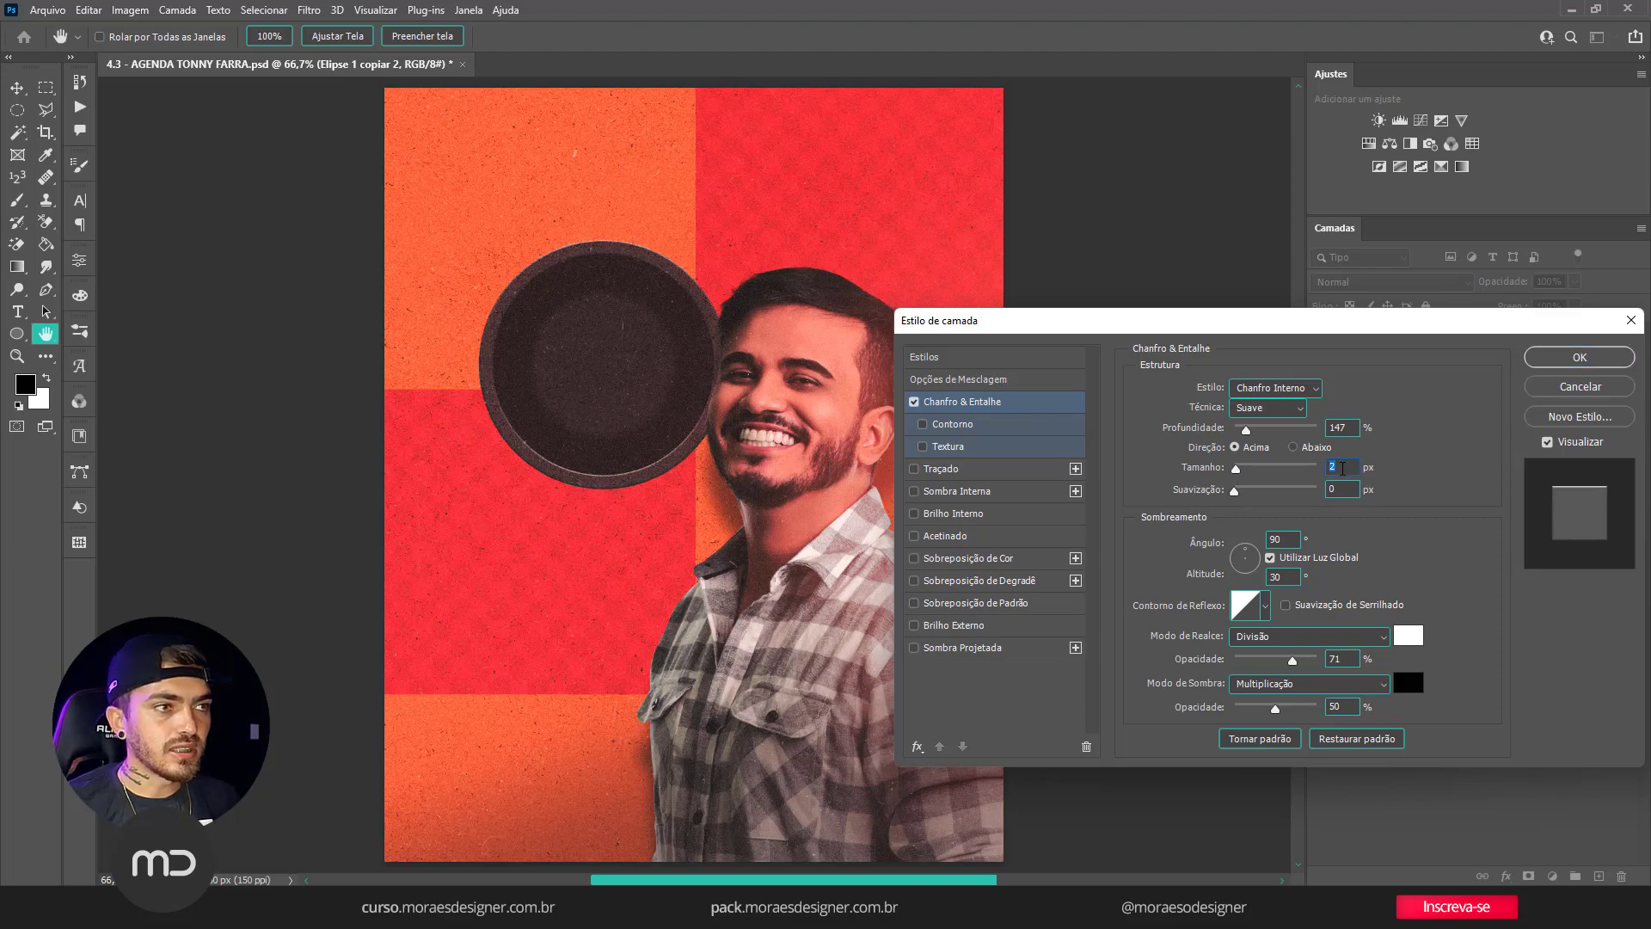
{"action": "mouse_move", "coordinate": [1294, 659]}
{"action": "left_mouse_down"}
{"action": "mouse_move", "coordinate": [1281, 670]}
{"action": "mouse_move", "coordinate": [1359, 670]}
{"action": "mouse_move", "coordinate": [1302, 669]}
{"action": "left_mouse_up"}
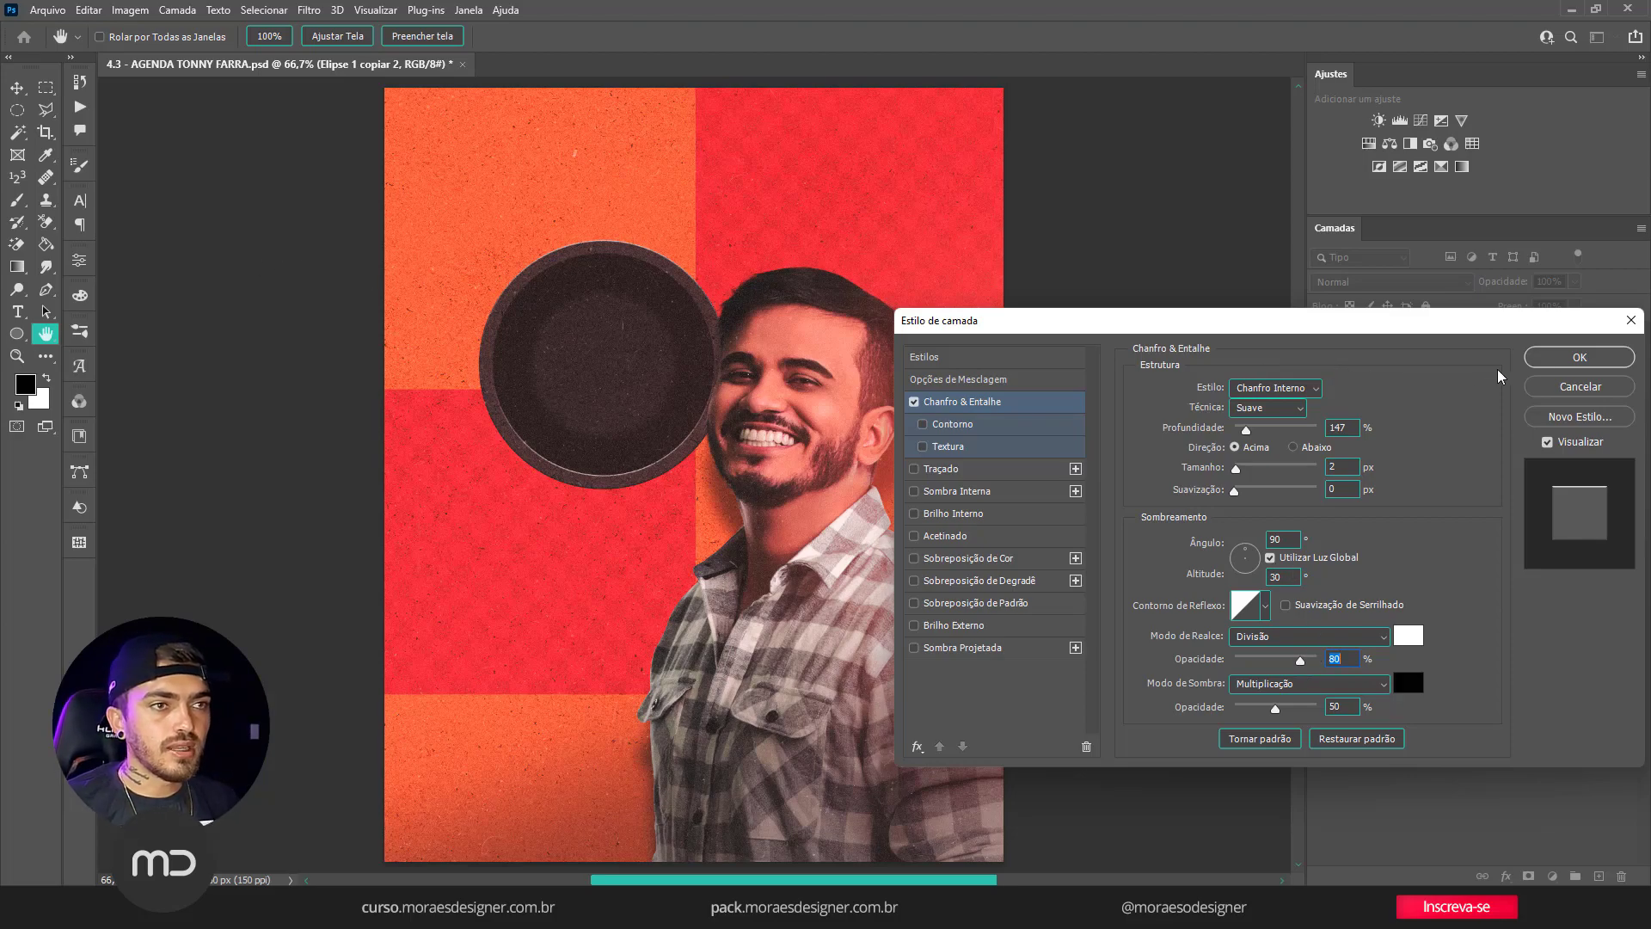
{"action": "left_click", "coordinate": [1572, 361]}
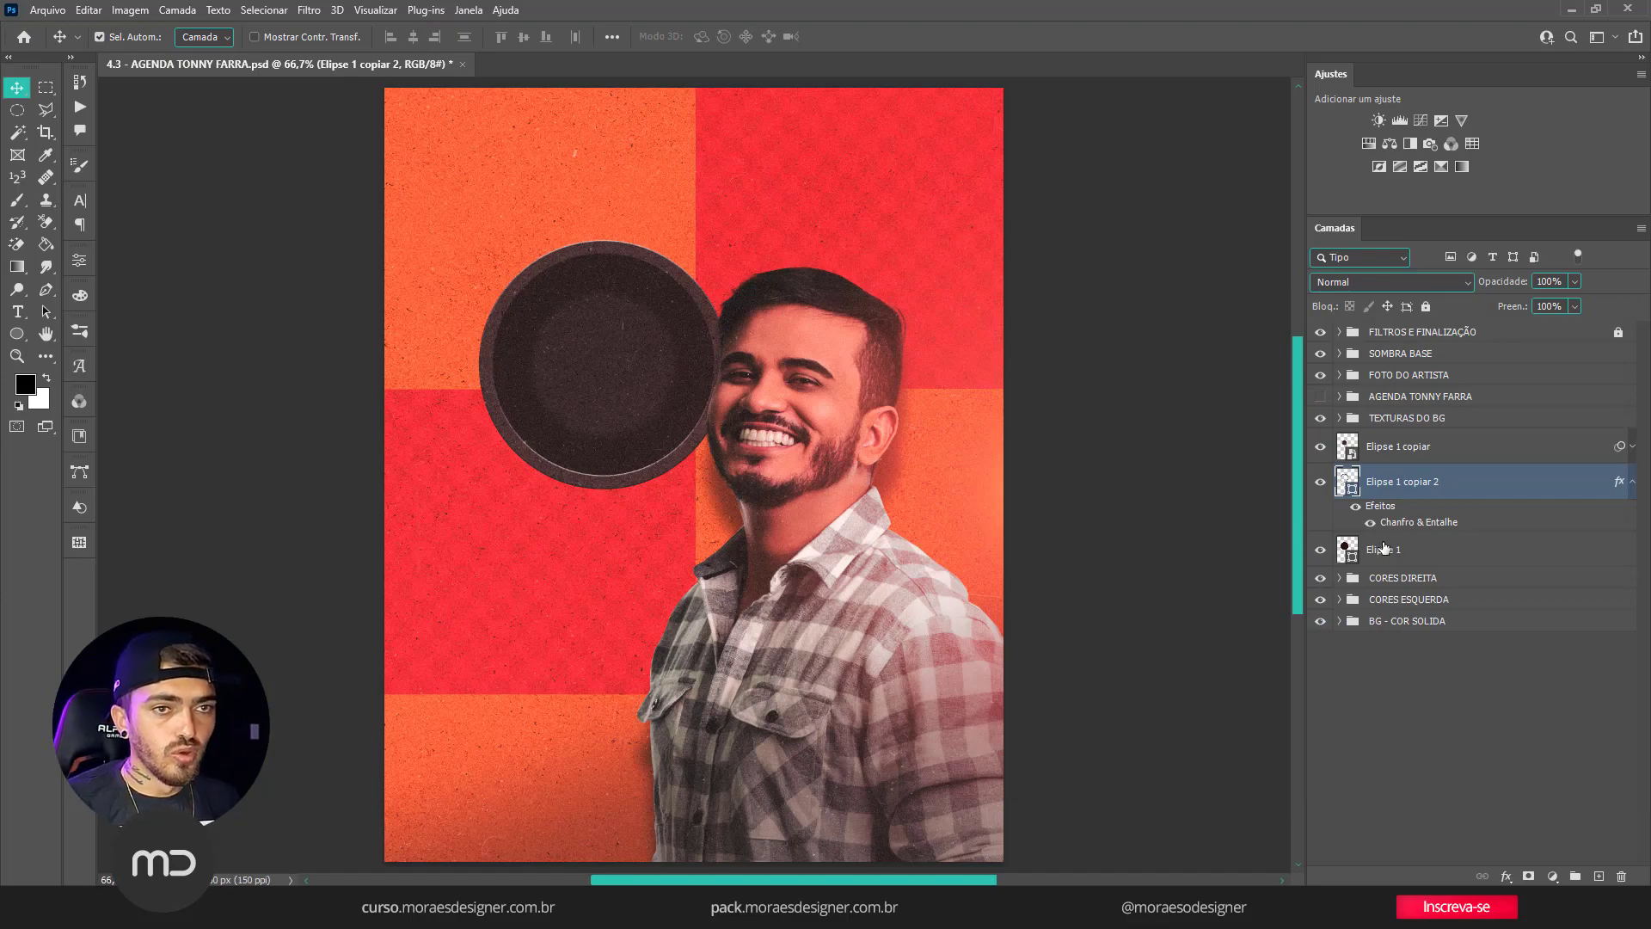
Duplicate the large Elipse 1 circle and shrink the copy around its centre to about 333.5 px wide.
{"action": "left_click", "coordinate": [1383, 547]}
{"action": "key", "text": "ctrl+j"}
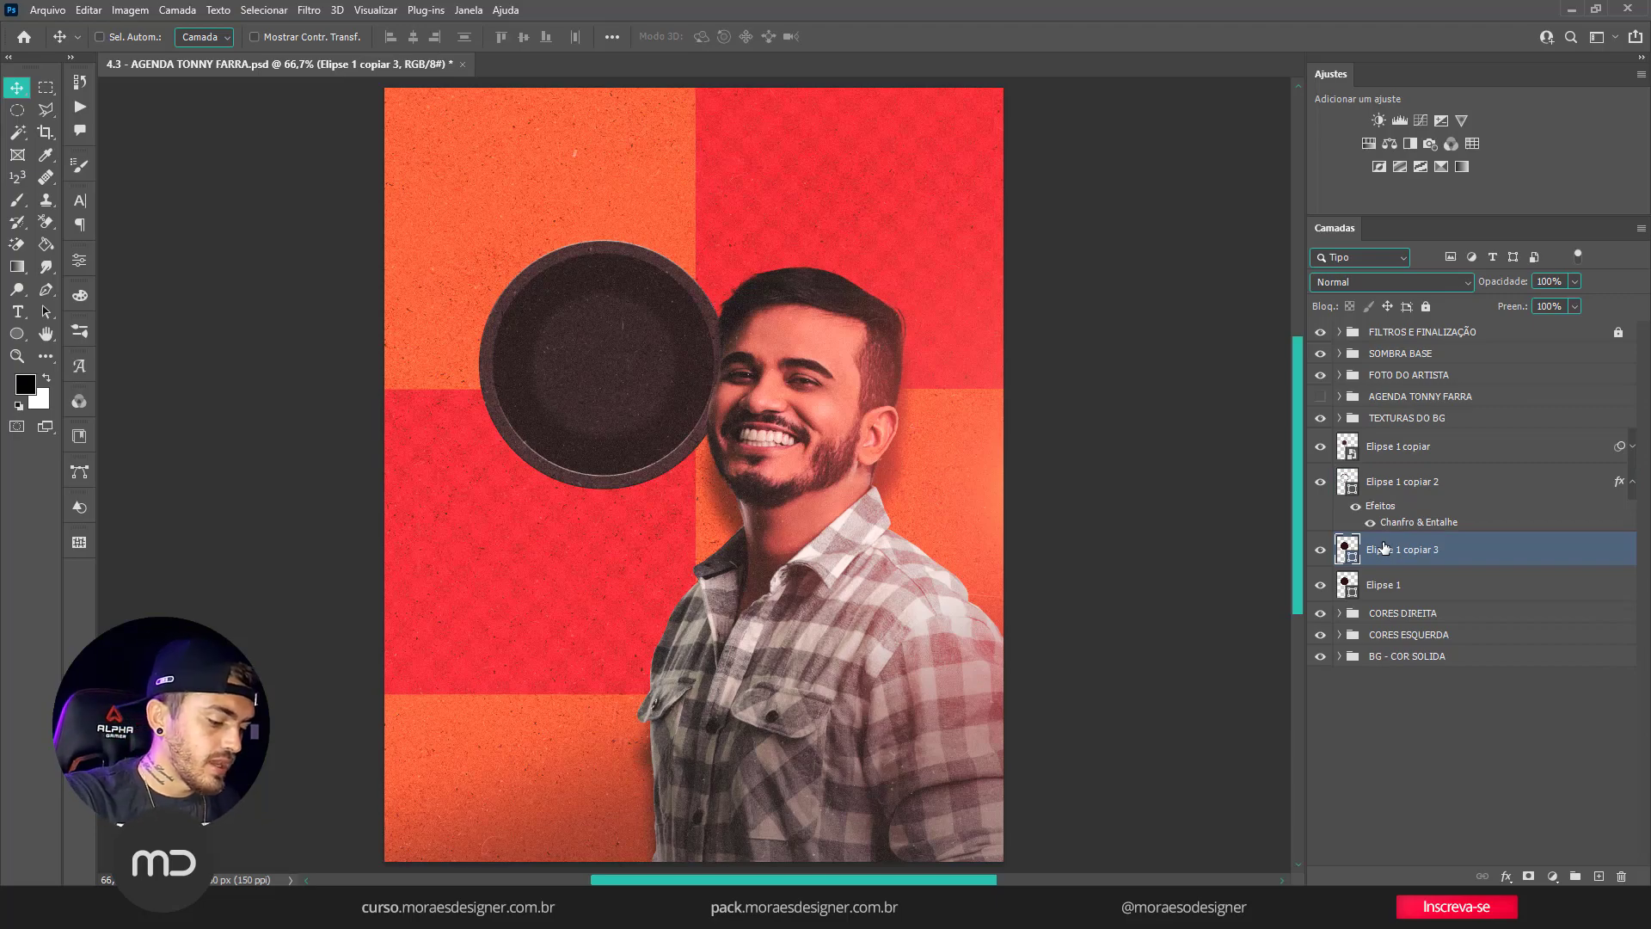
{"action": "key", "text": "ctrl+t"}
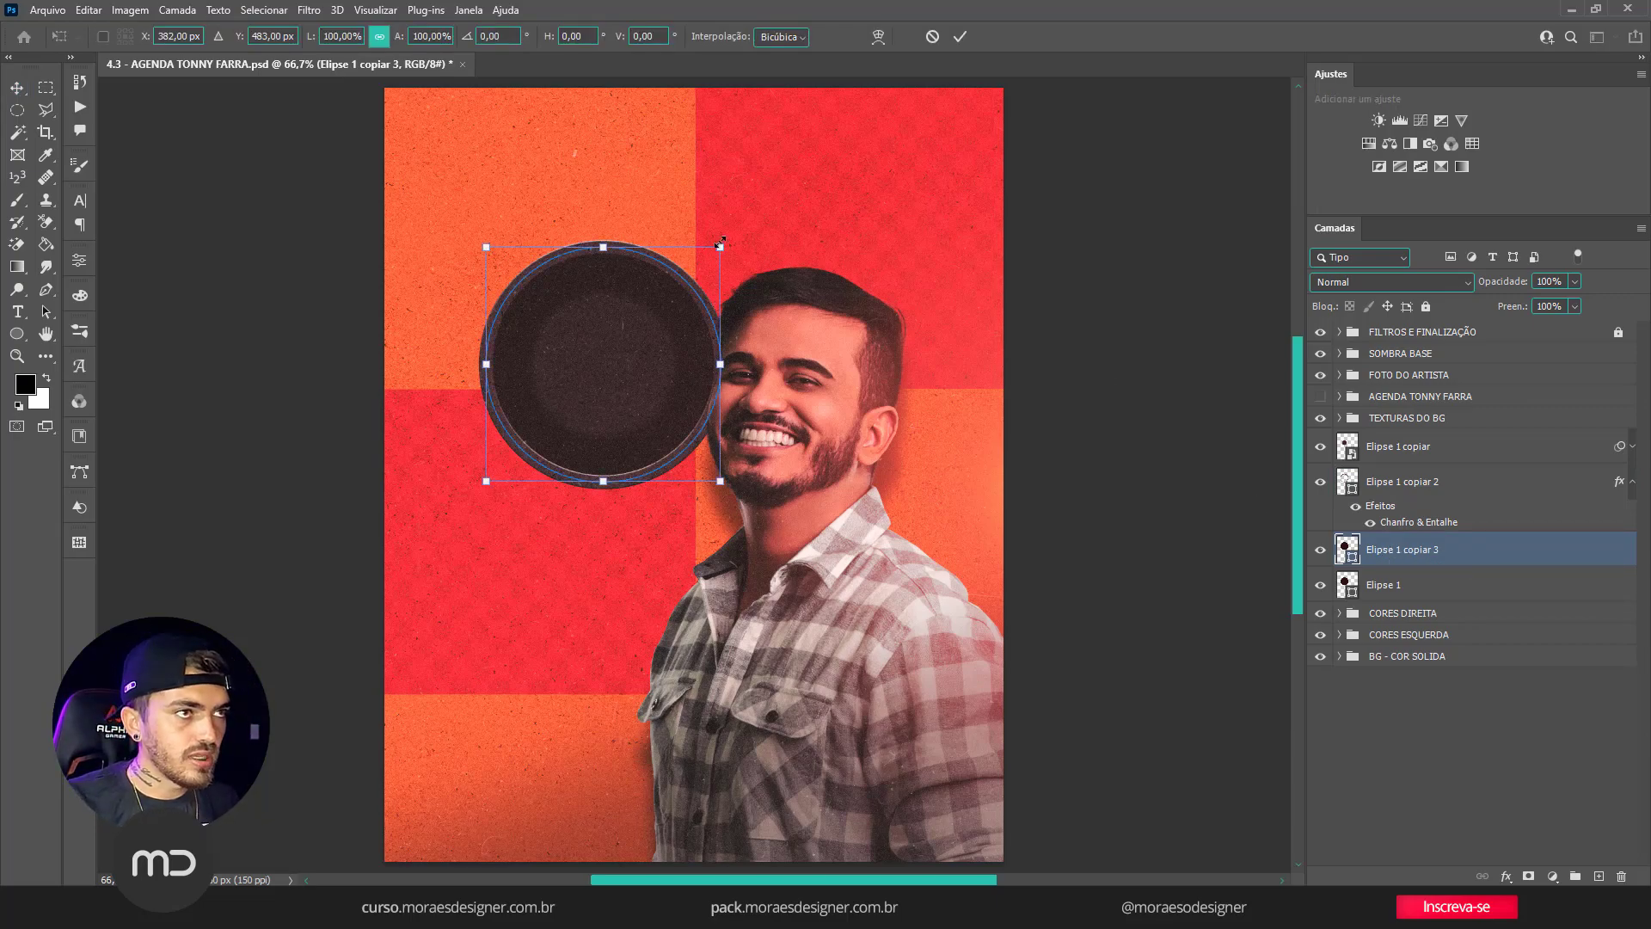
{"action": "left_click_drag", "start_coordinate": [719, 246], "coordinate": [704, 262]}
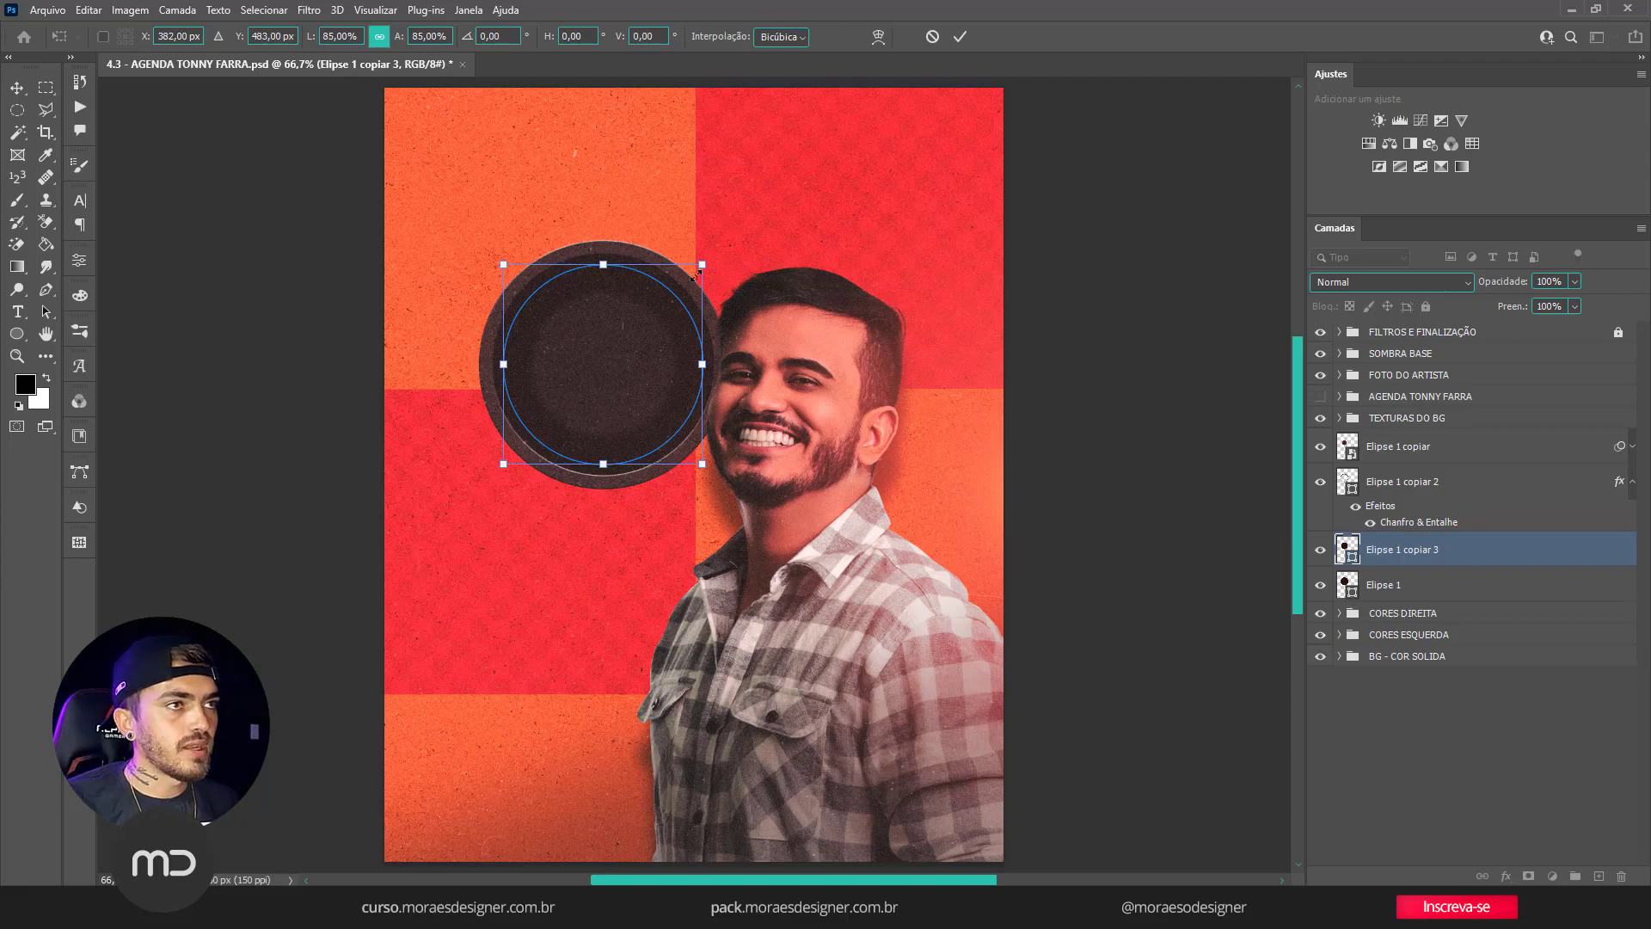
{"action": "left_click_drag", "start_coordinate": [695, 272], "coordinate": [694, 271]}
{"action": "left_click", "coordinate": [960, 36]}
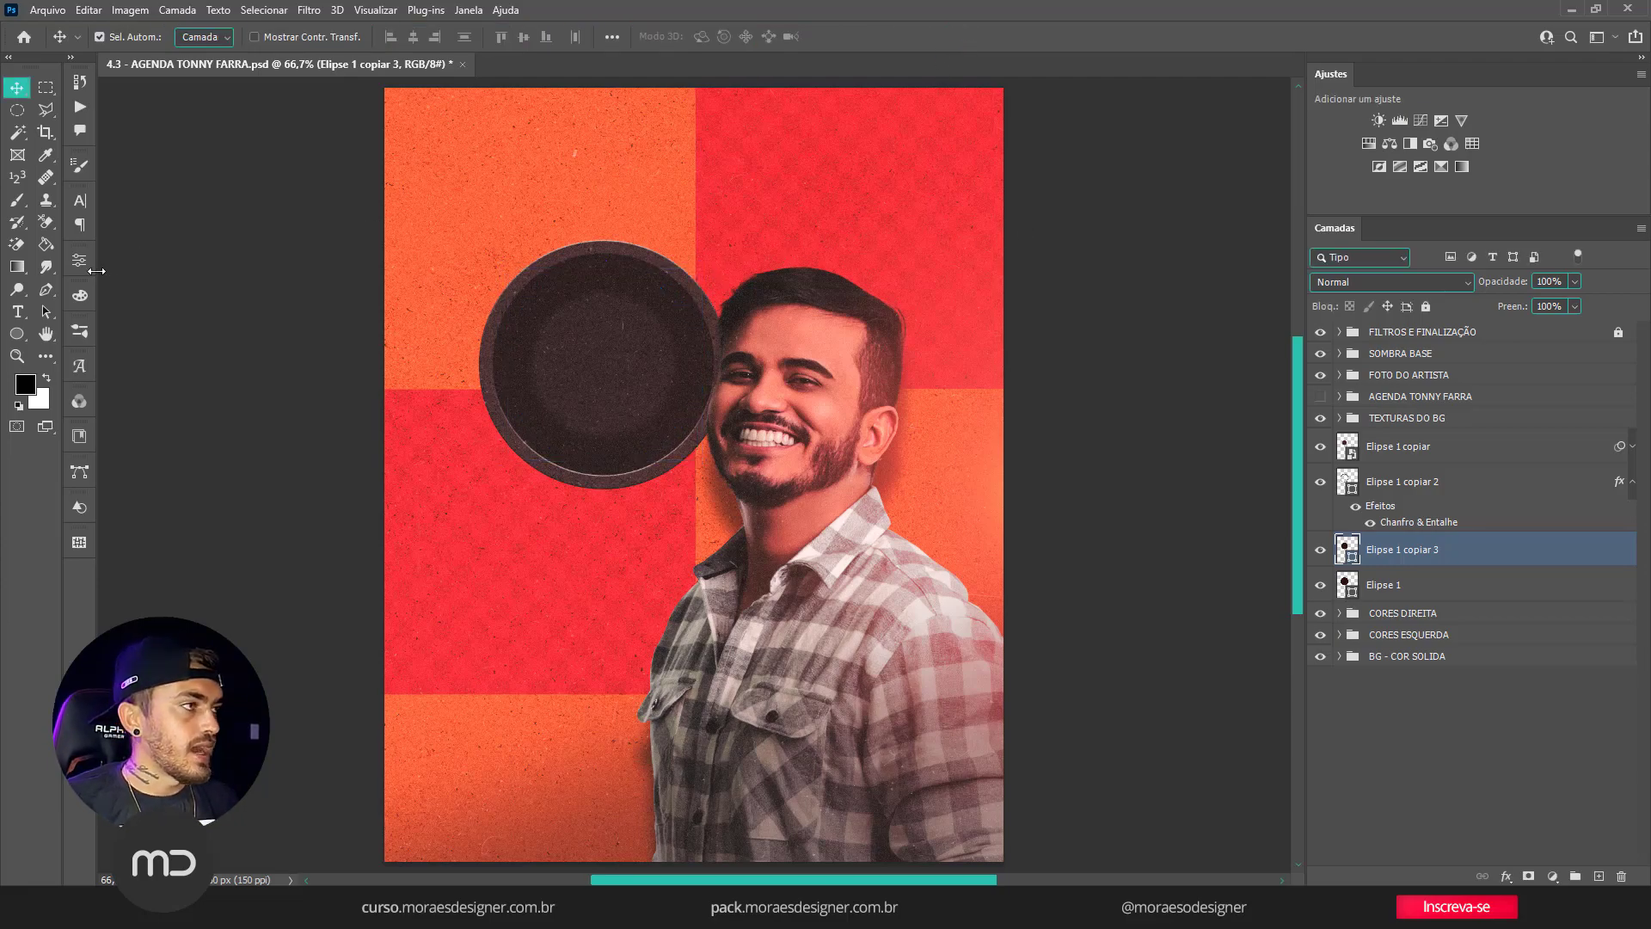
Remove the shrunken circle copy's fill and give it a white stroke.
{"action": "left_click", "coordinate": [17, 334]}
{"action": "left_click", "coordinate": [211, 37]}
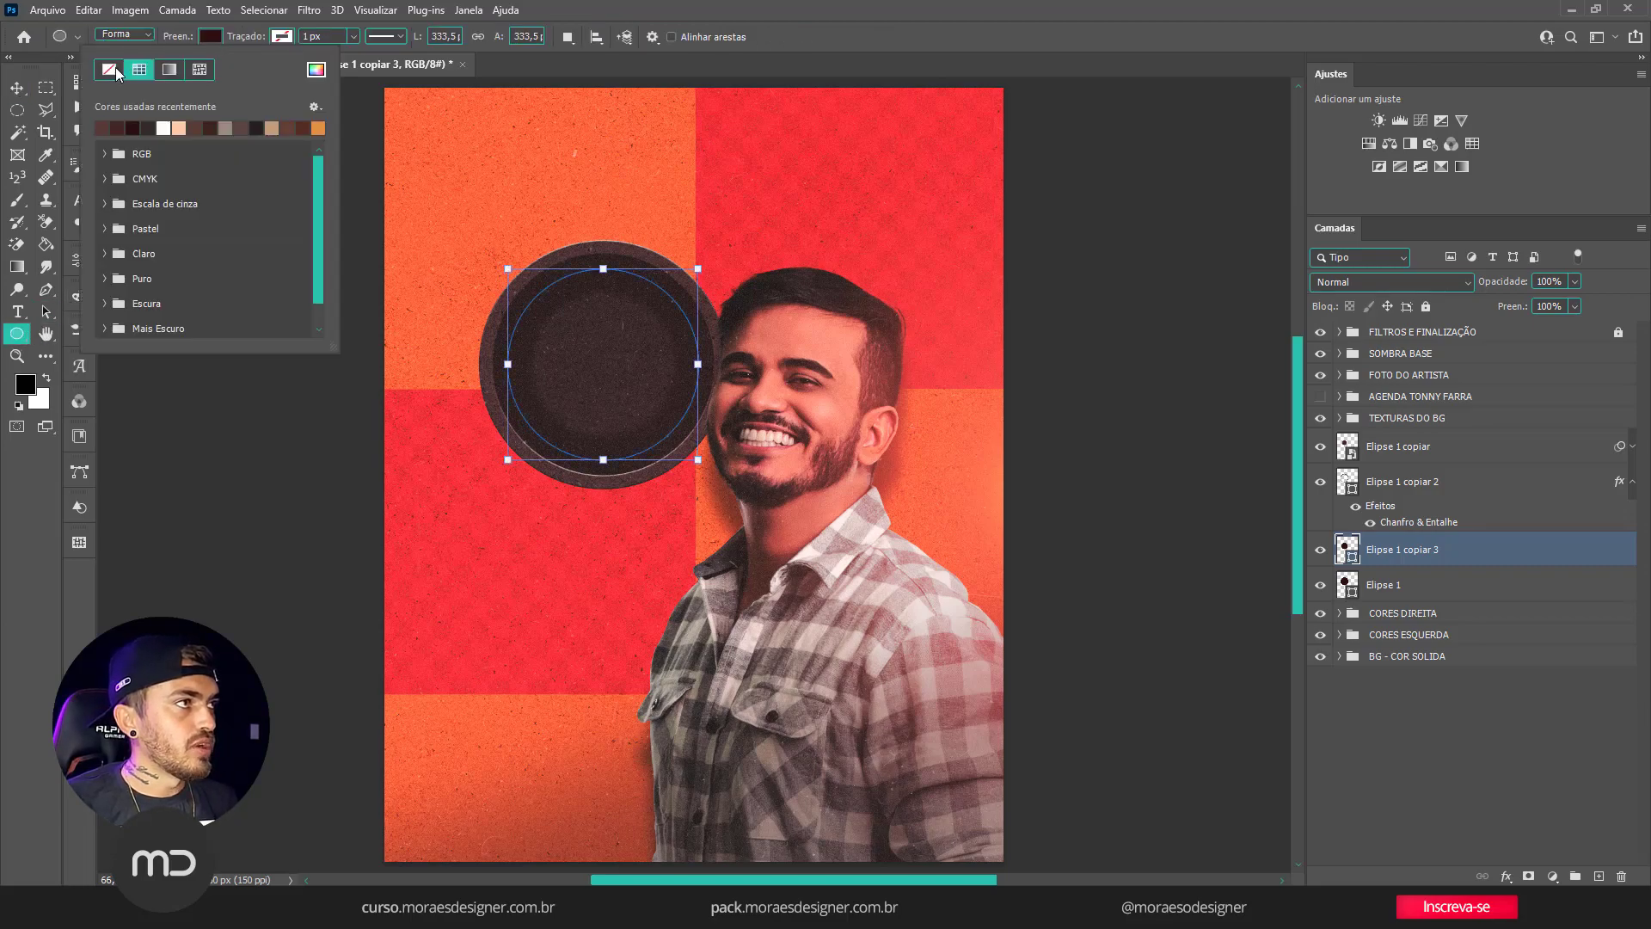
{"action": "left_click", "coordinate": [116, 71]}
{"action": "left_click", "coordinate": [281, 37]}
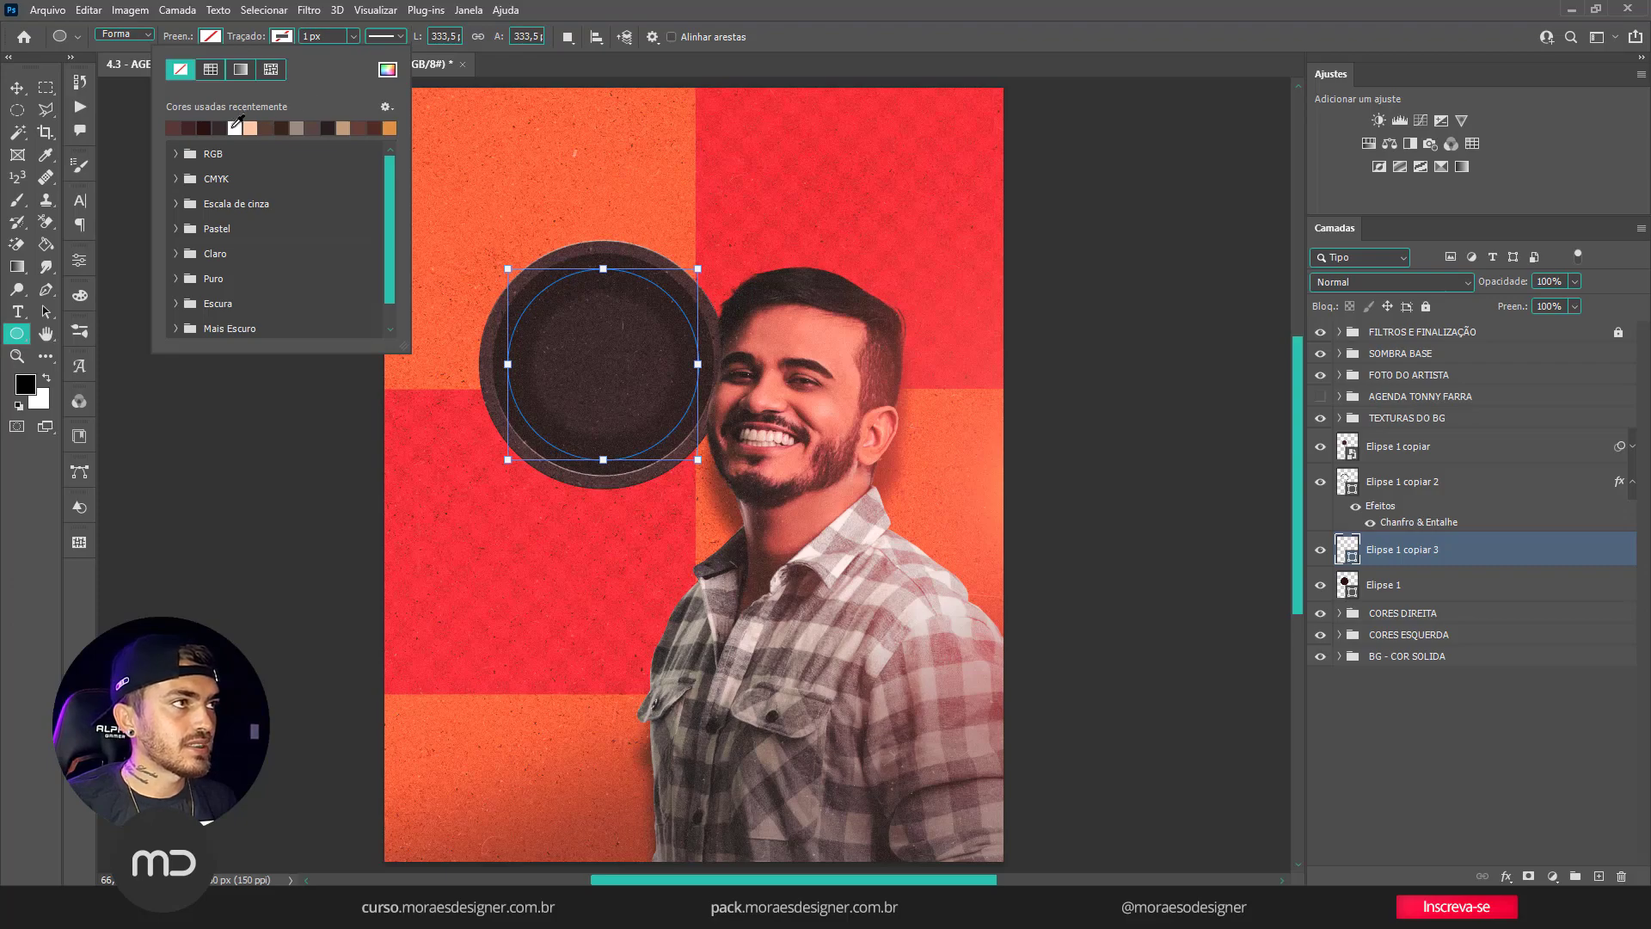
{"action": "left_click", "coordinate": [234, 128]}
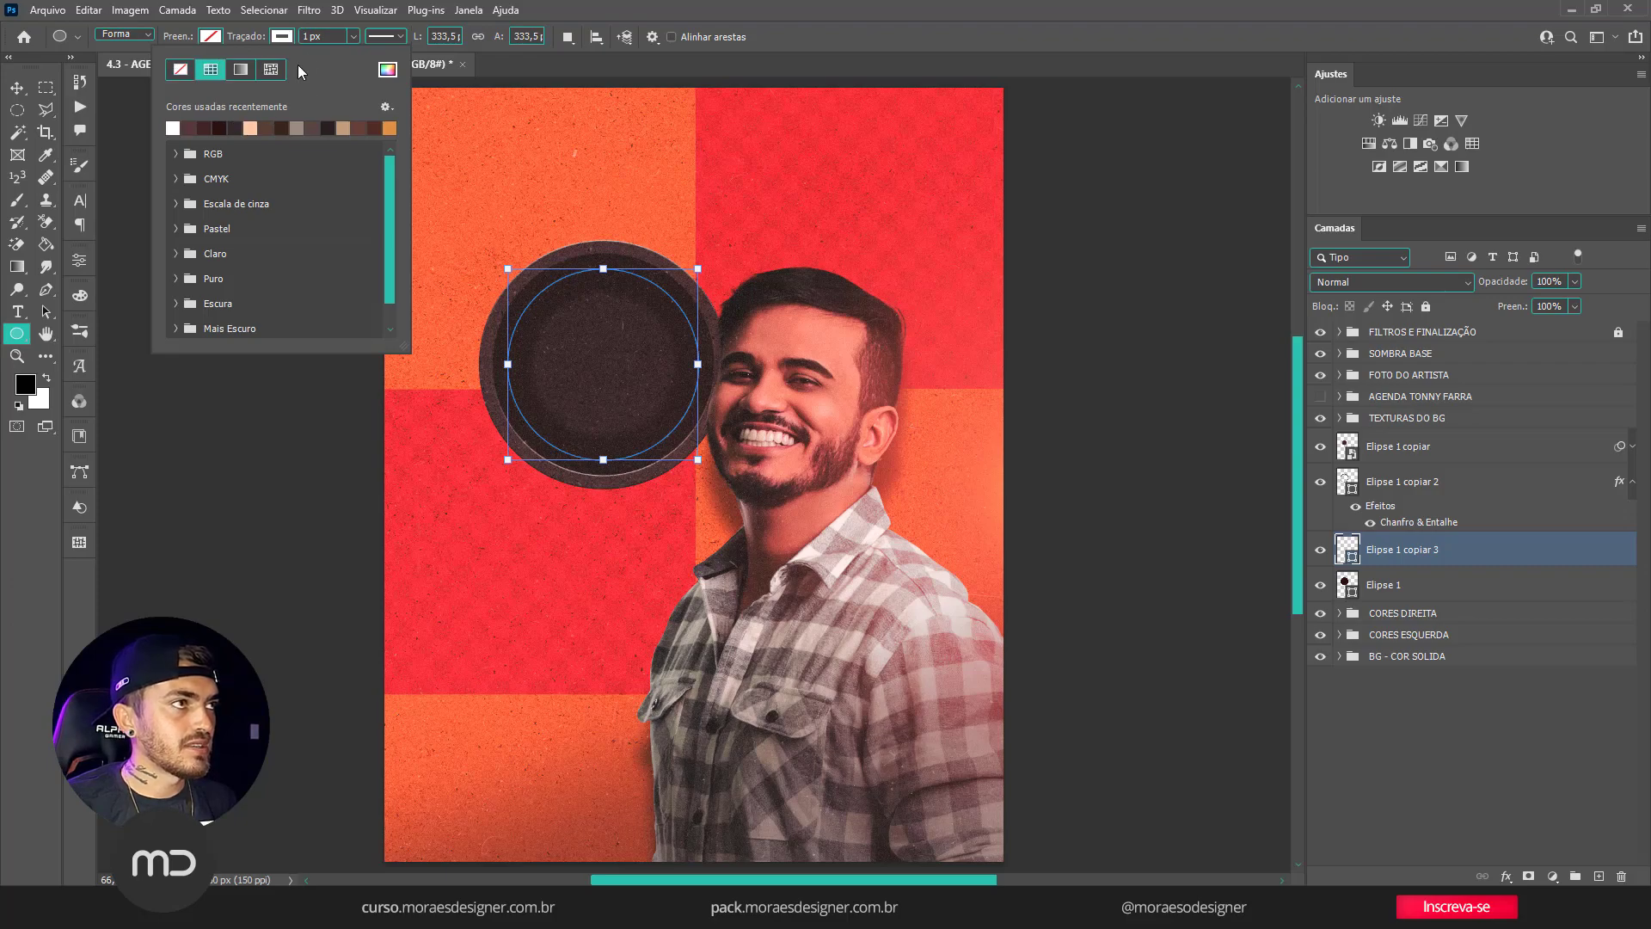
Switch the white stroke to the dotted style and thicken it to about 32.65 px.
{"action": "left_click", "coordinate": [399, 37]}
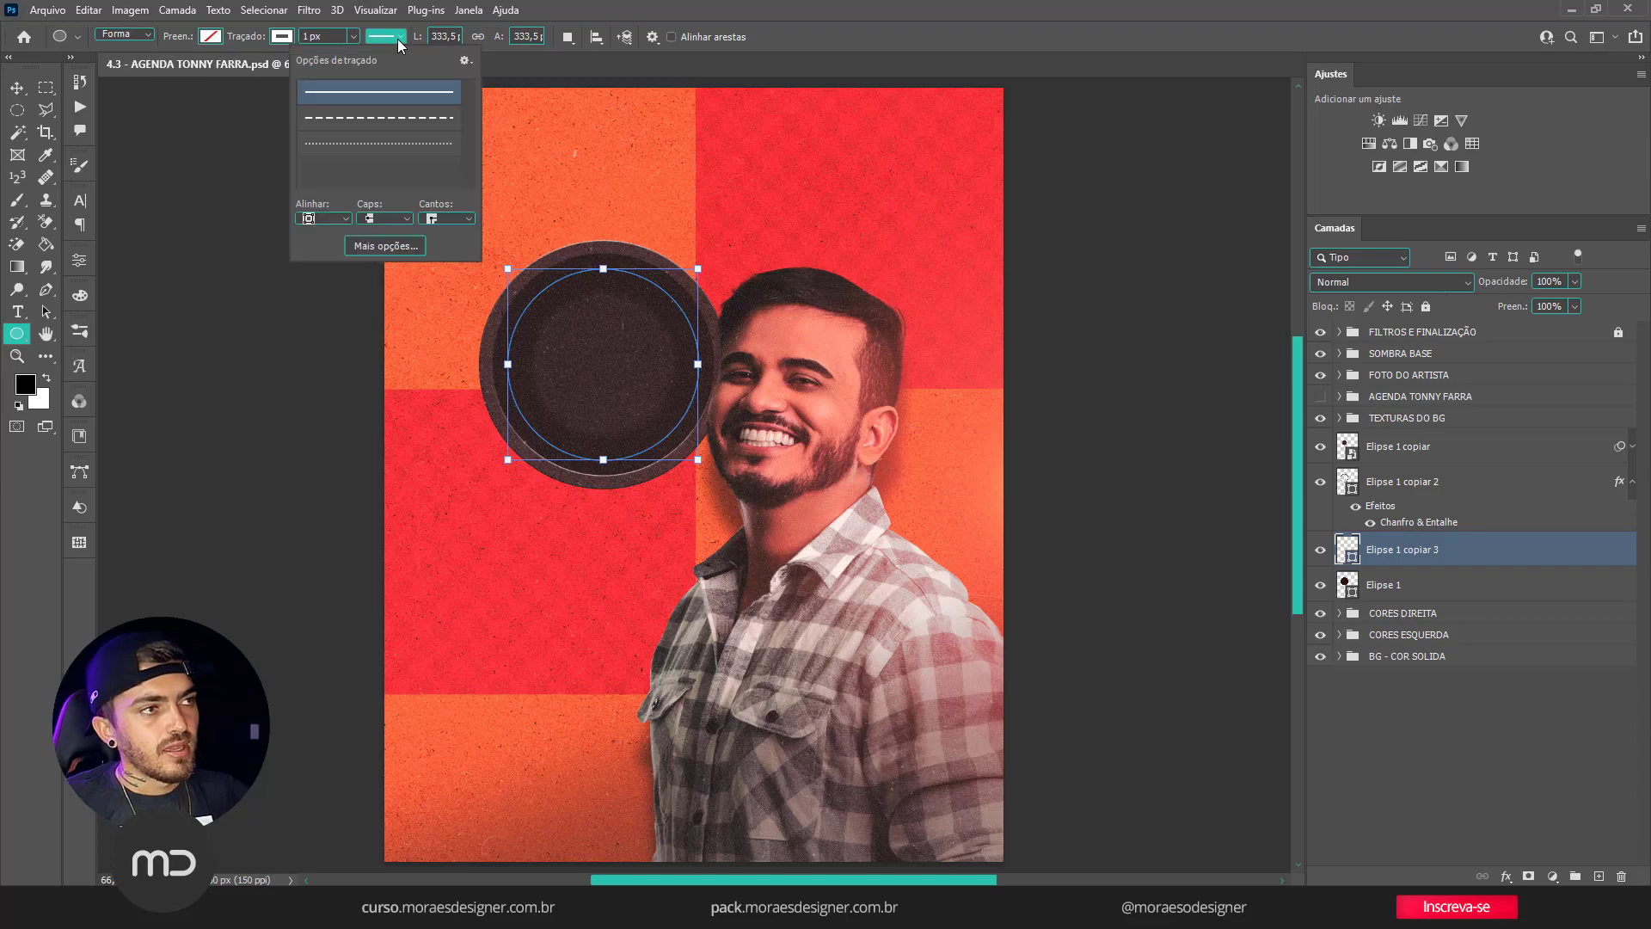
{"action": "left_click", "coordinate": [392, 142]}
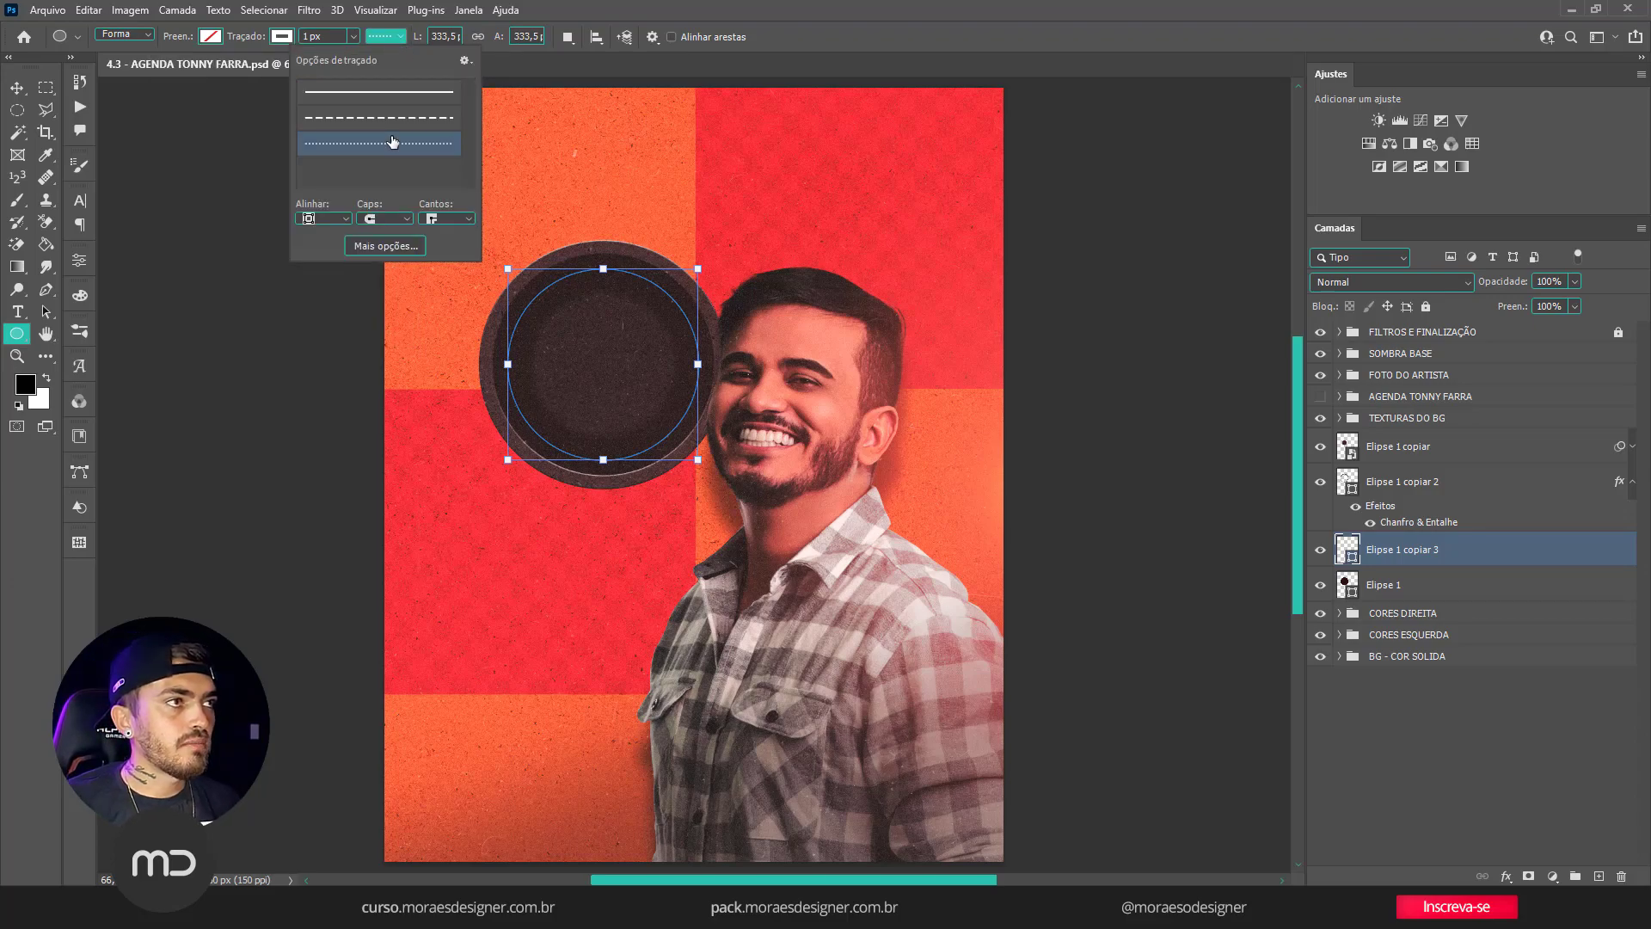
{"action": "left_click", "coordinate": [678, 8]}
{"action": "left_click", "coordinate": [353, 36]}
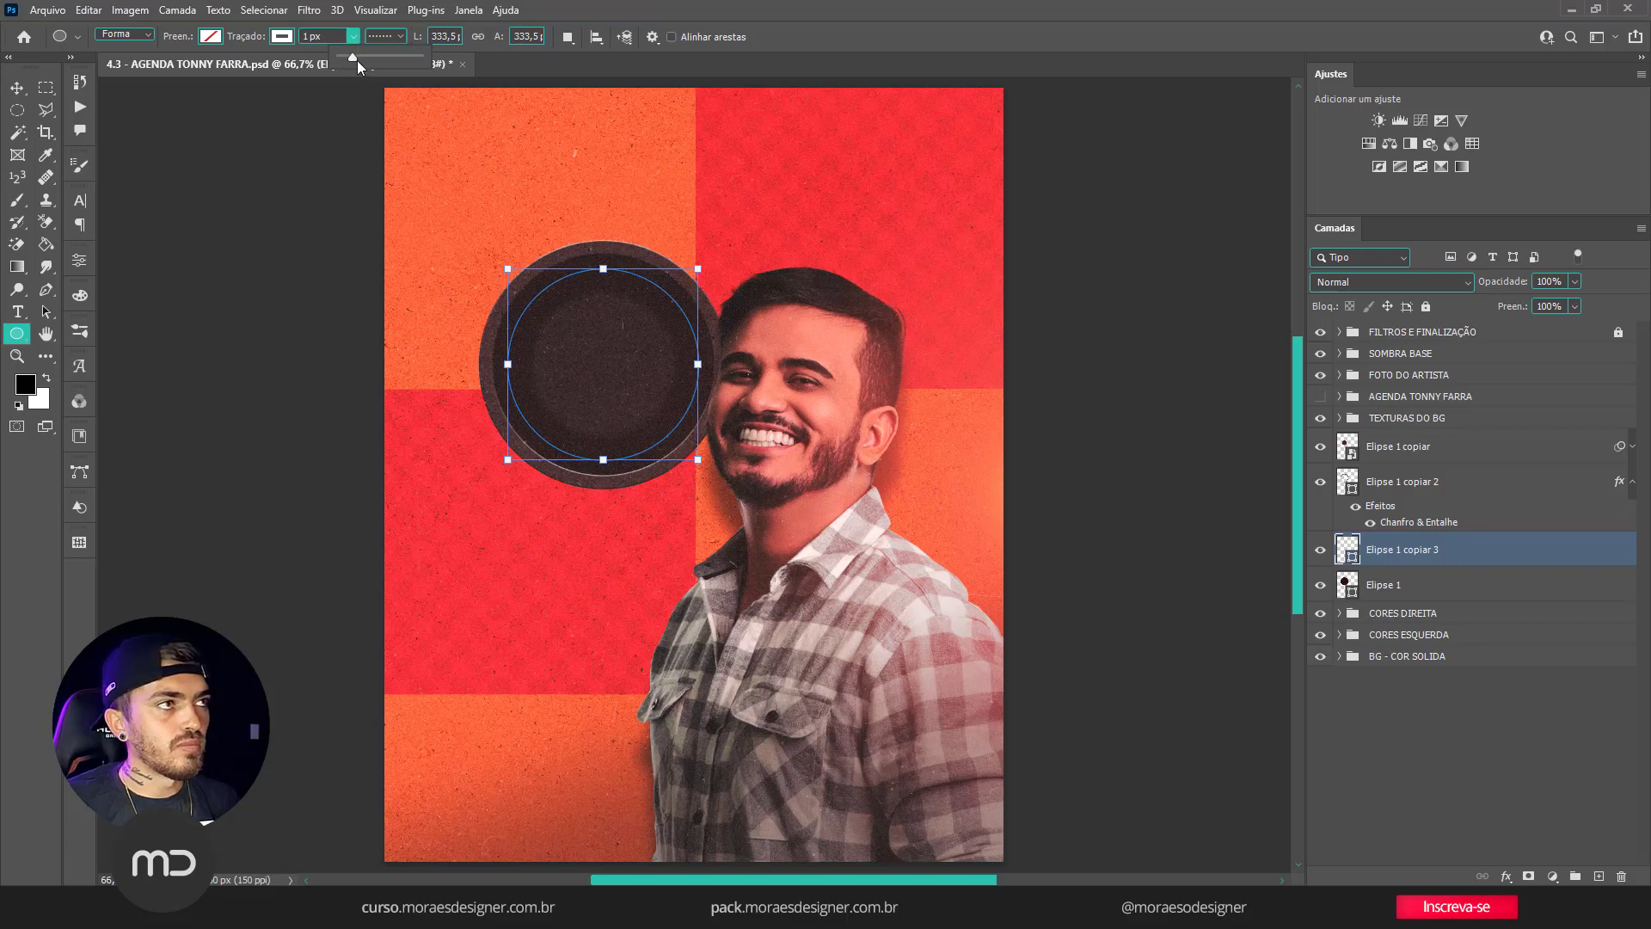
{"action": "left_click_drag", "start_coordinate": [358, 60], "coordinate": [360, 60]}
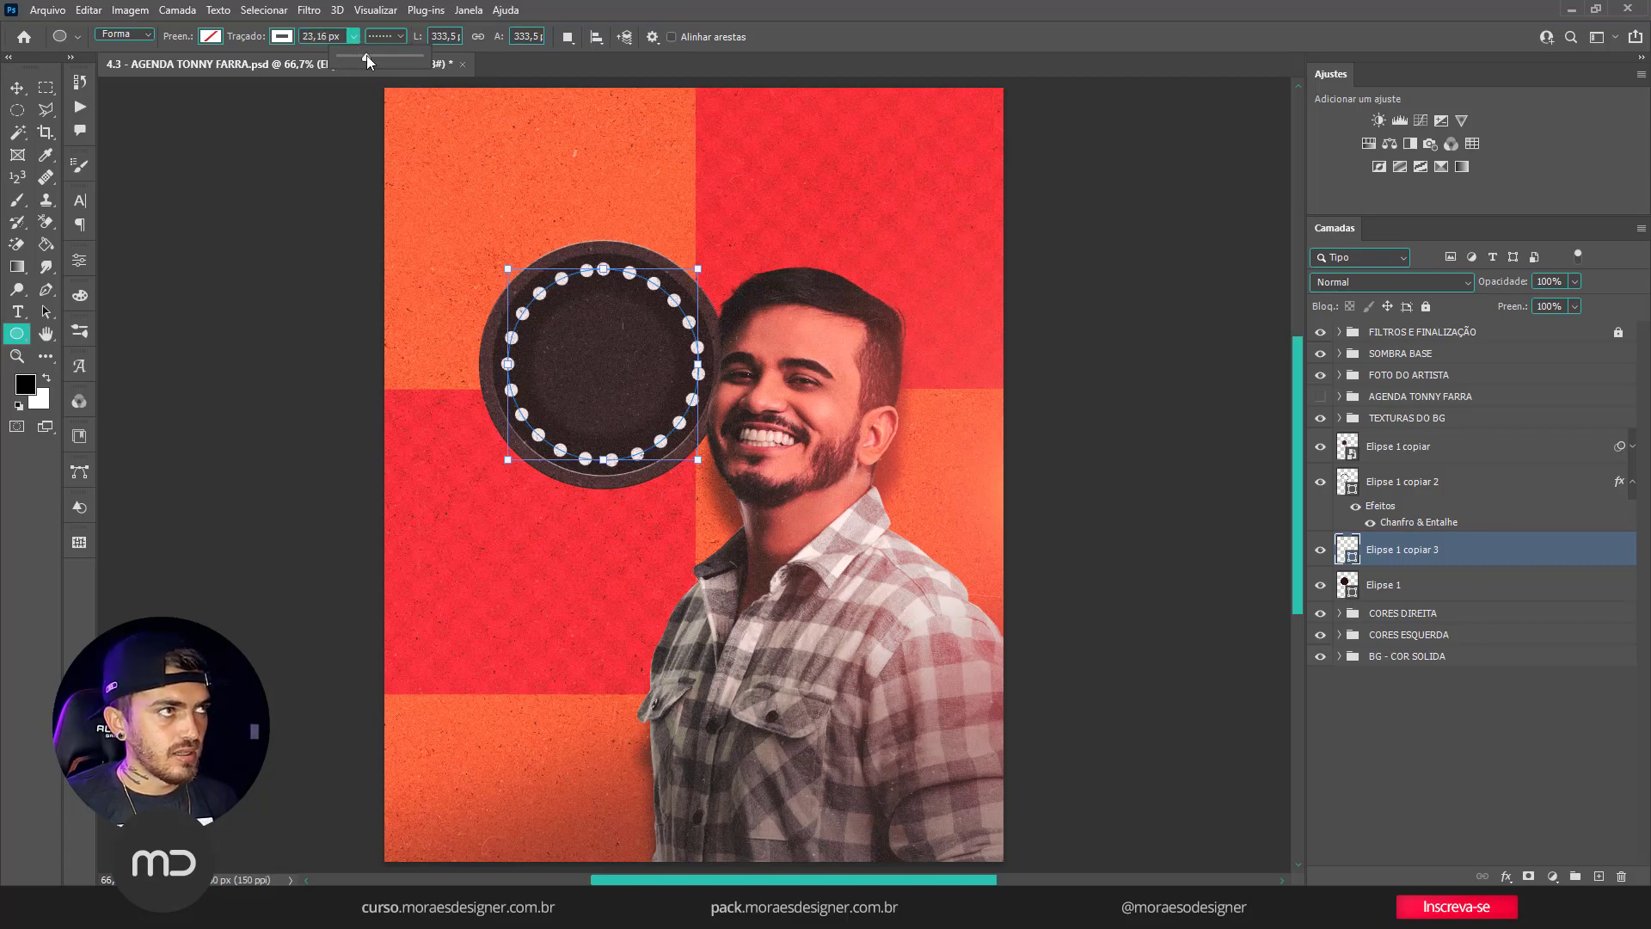
{"action": "left_click_drag", "start_coordinate": [368, 55], "coordinate": [374, 55]}
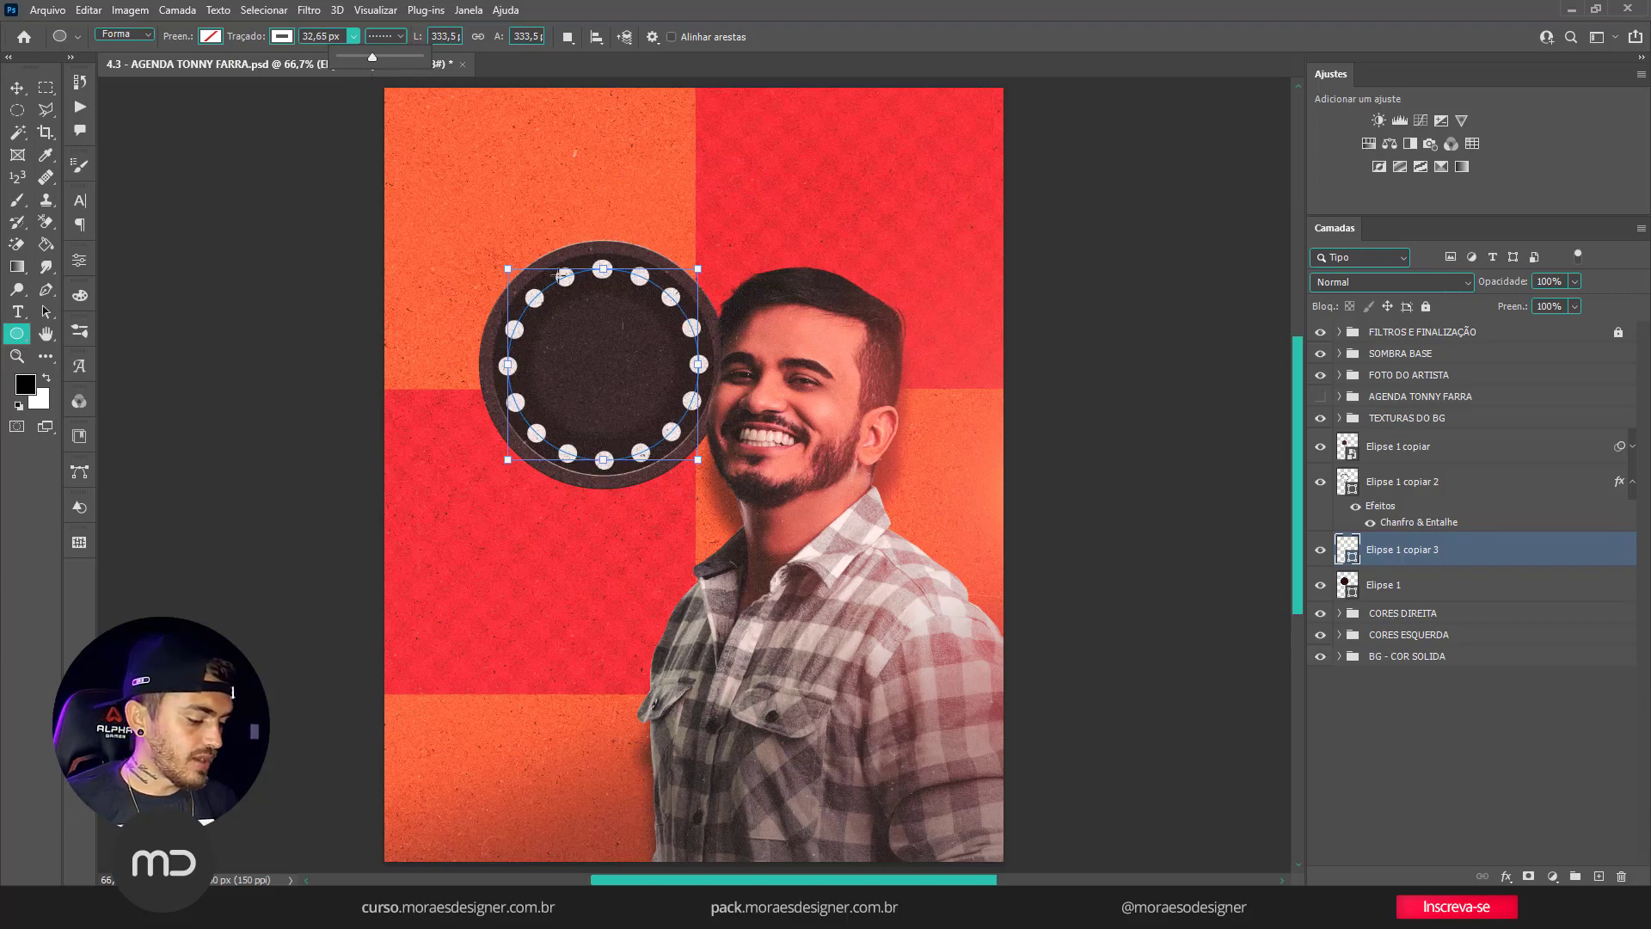
Inspect the dots' spacing around the ring and set the dotted stroke's width to 30 px.
{"action": "scroll", "coordinate": [603, 273], "scroll_direction": "up", "scroll_amount": 3}
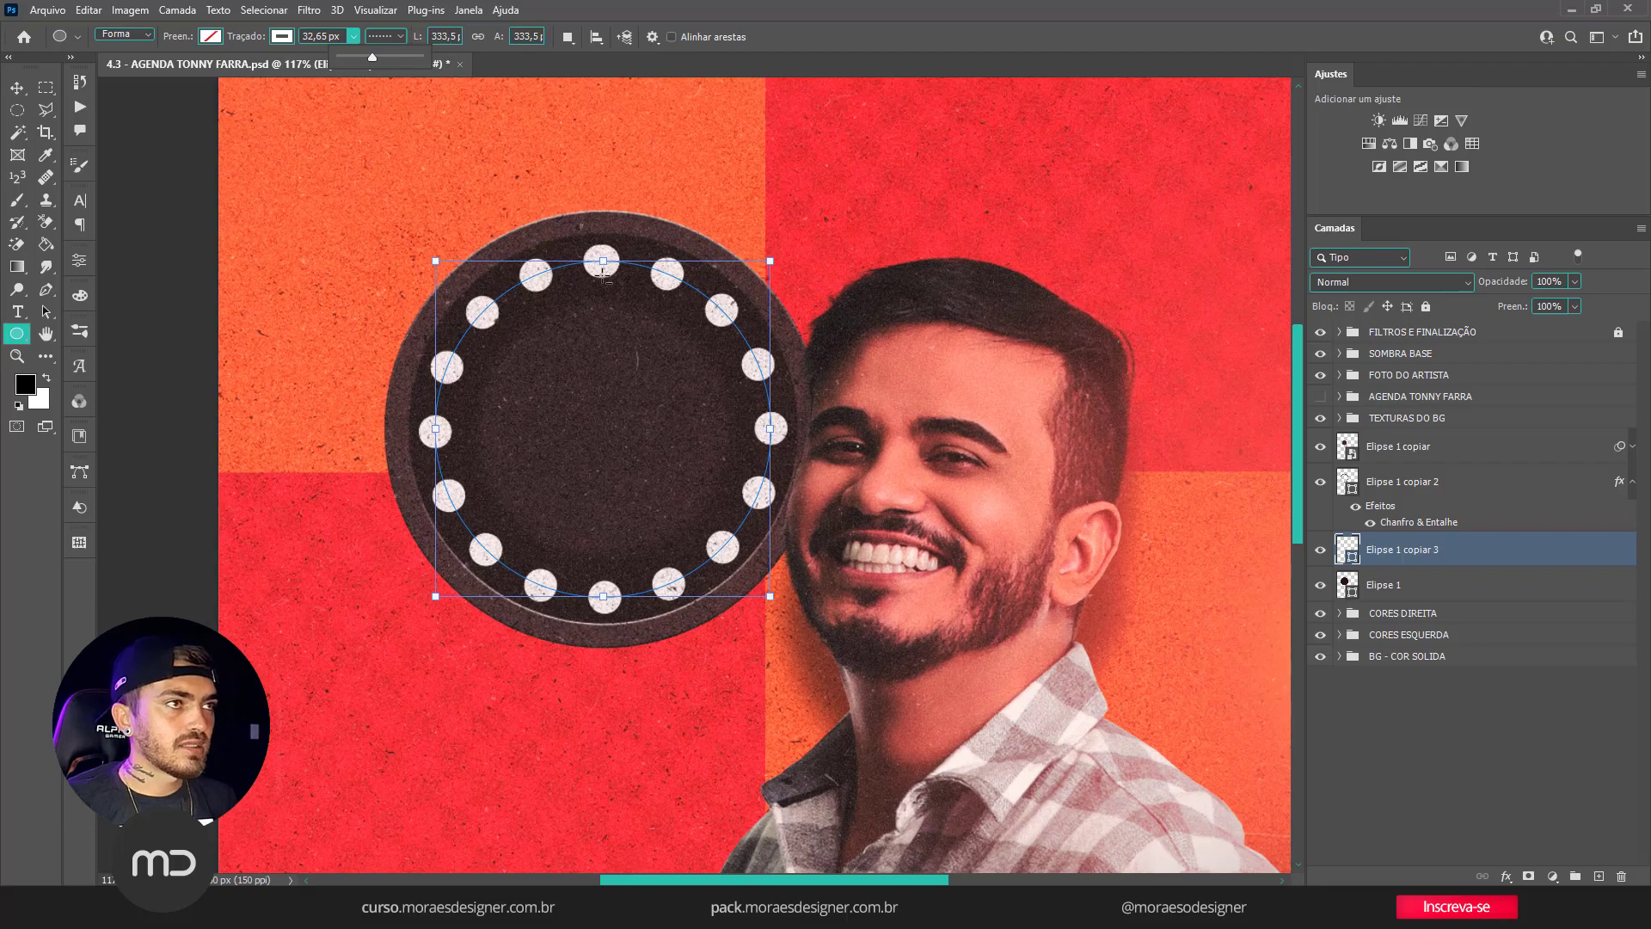
{"action": "scroll", "coordinate": [603, 273], "scroll_direction": "up", "scroll_amount": 5}
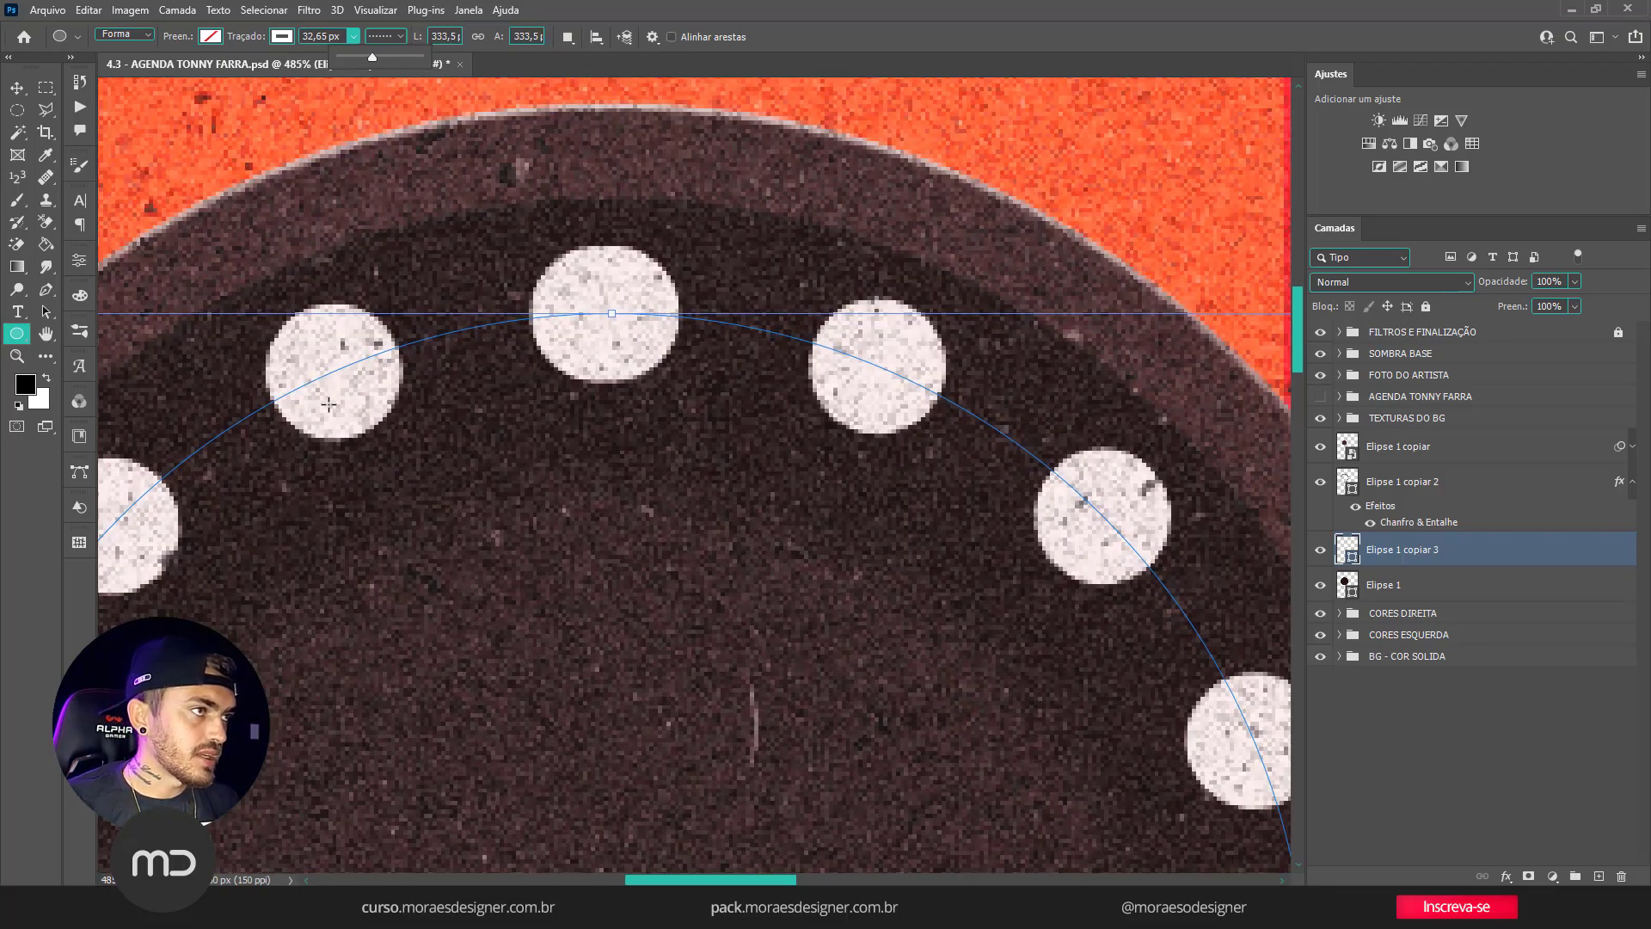
{"action": "scroll", "coordinate": [589, 303], "scroll_direction": "down", "scroll_amount": 3}
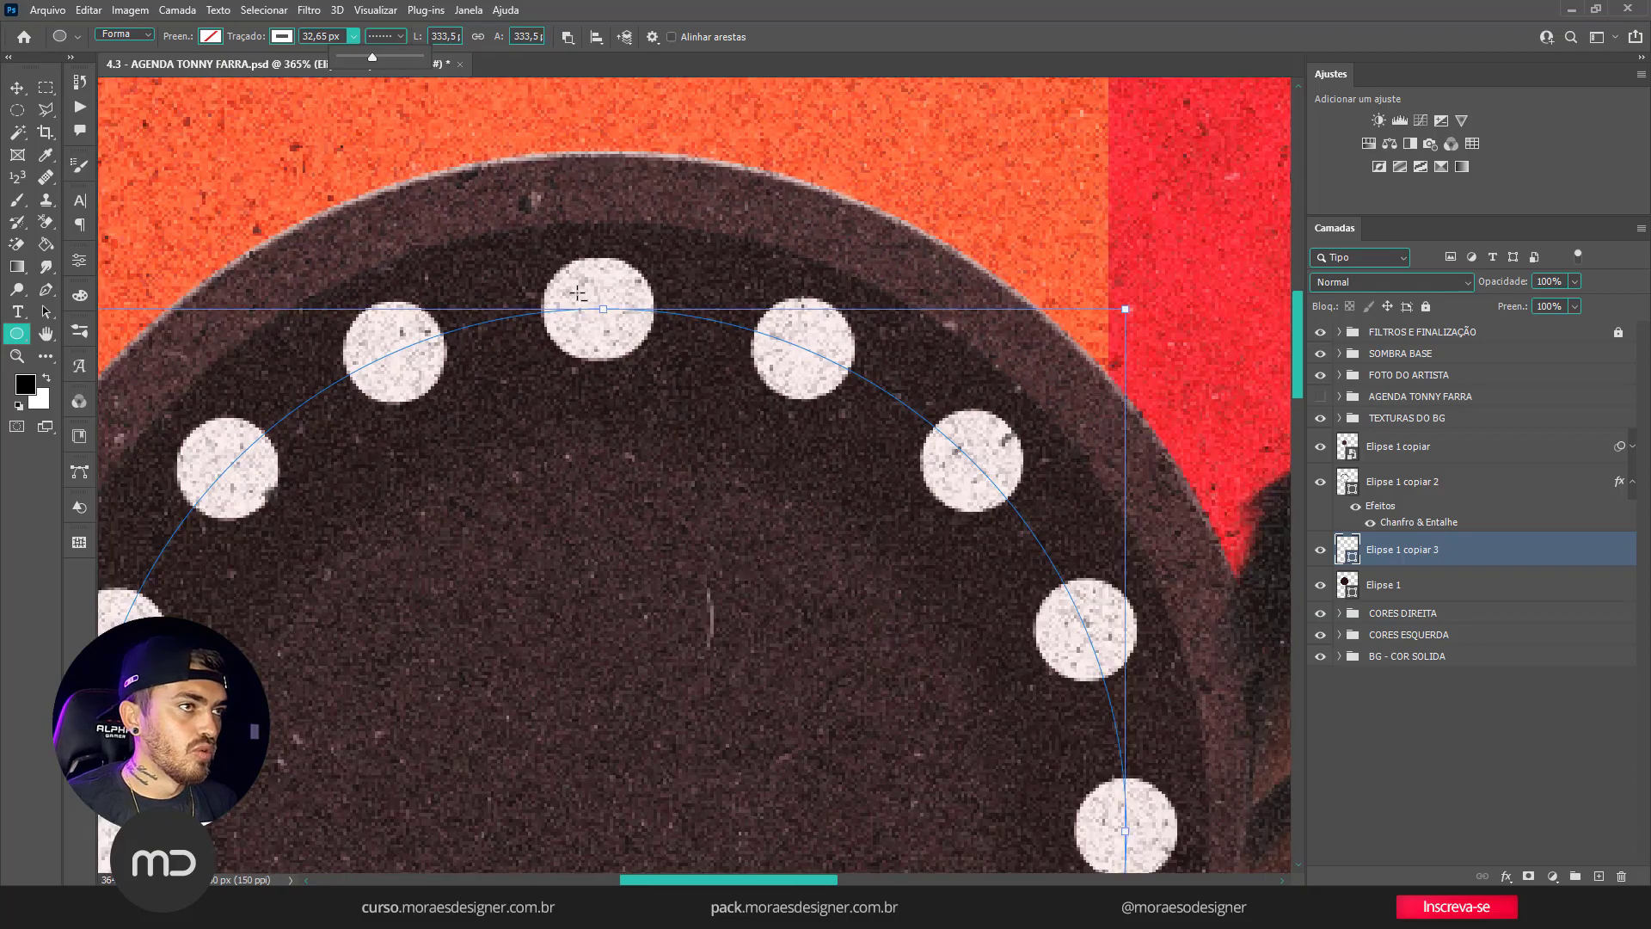
{"action": "scroll", "coordinate": [577, 292], "scroll_direction": "down", "scroll_amount": 4}
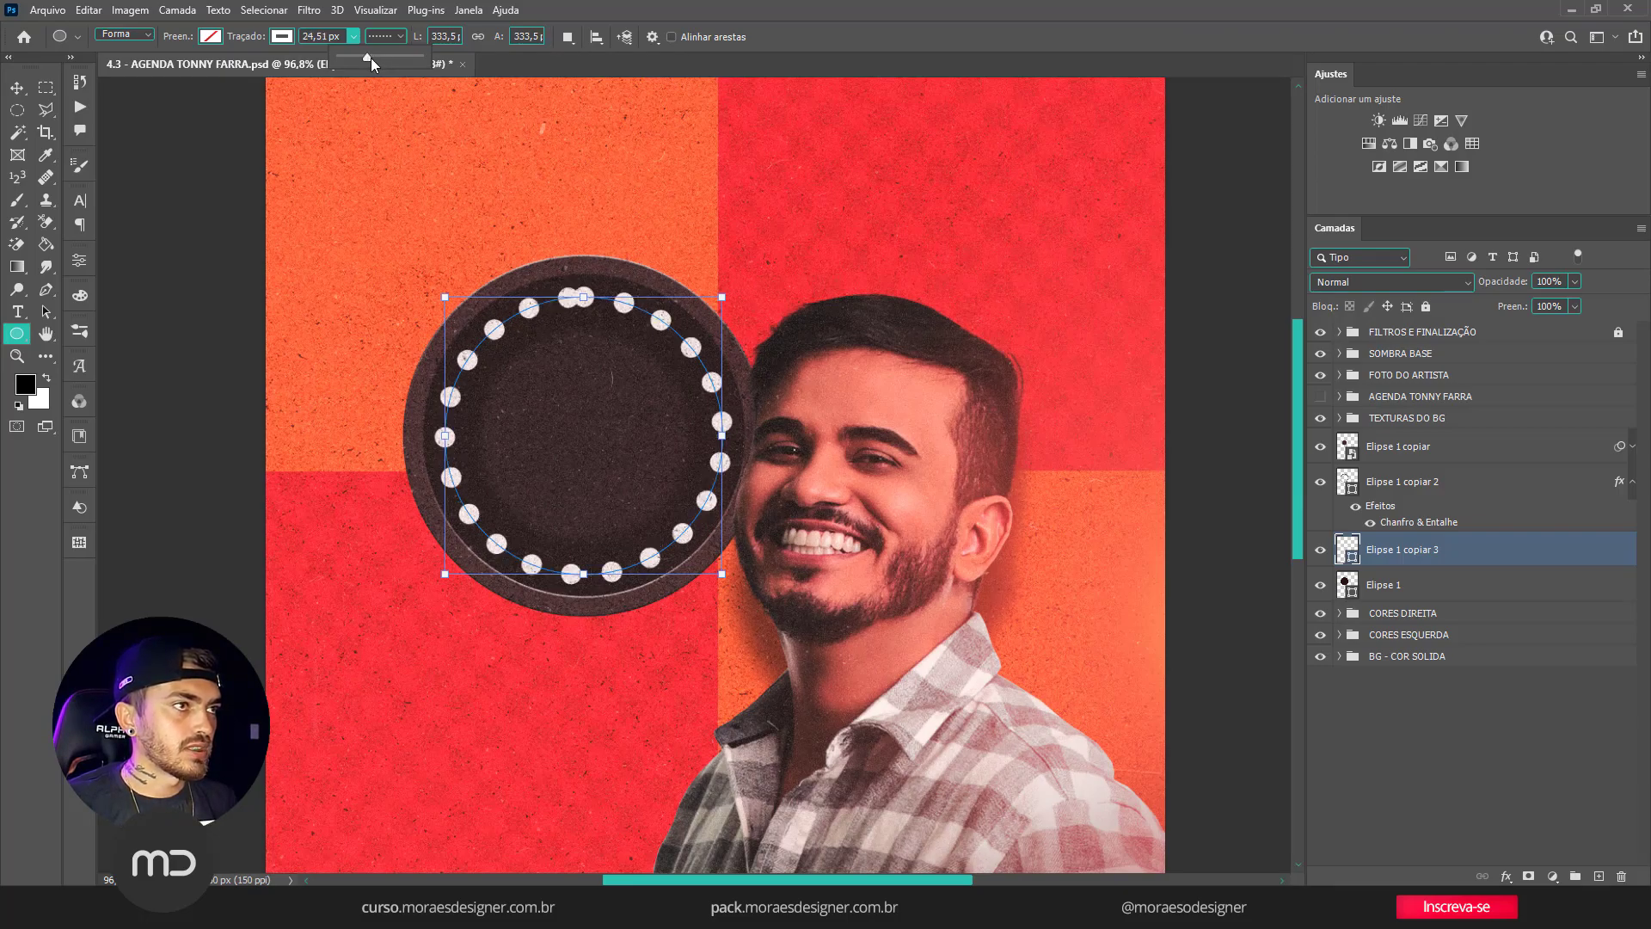
{"action": "left_click", "coordinate": [322, 36]}
{"action": "type", "text": "30"}
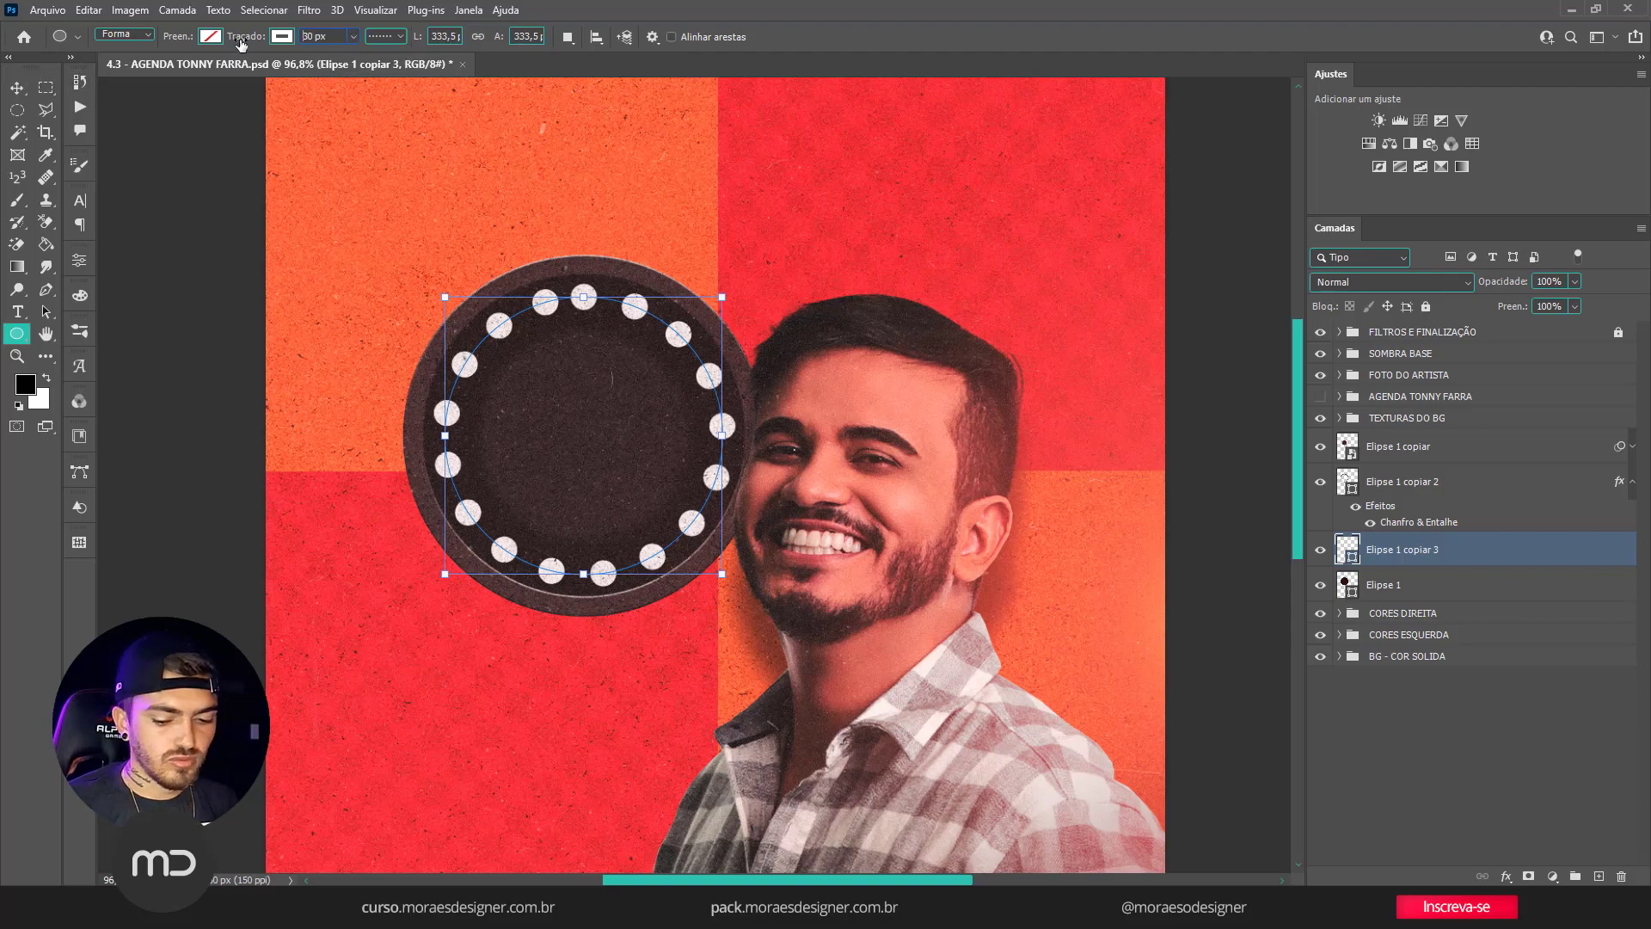
{"action": "left_click", "coordinate": [17, 86]}
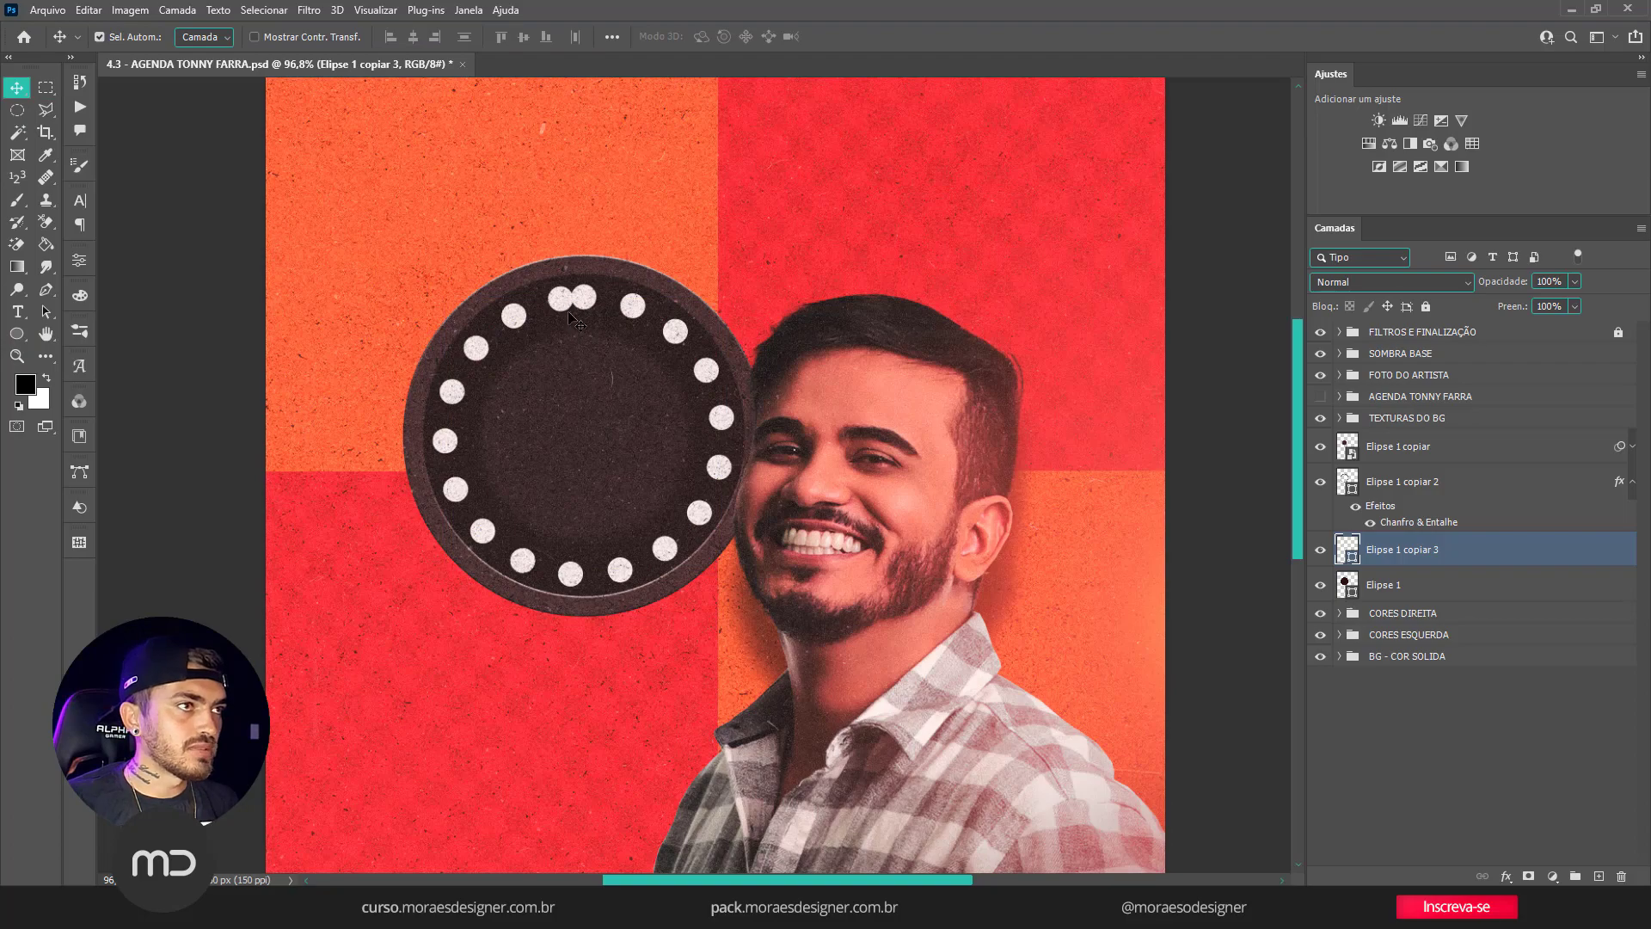
Scale the dotted ring down around its centre to about 94.4%.
{"action": "key", "text": "ctrl+t"}
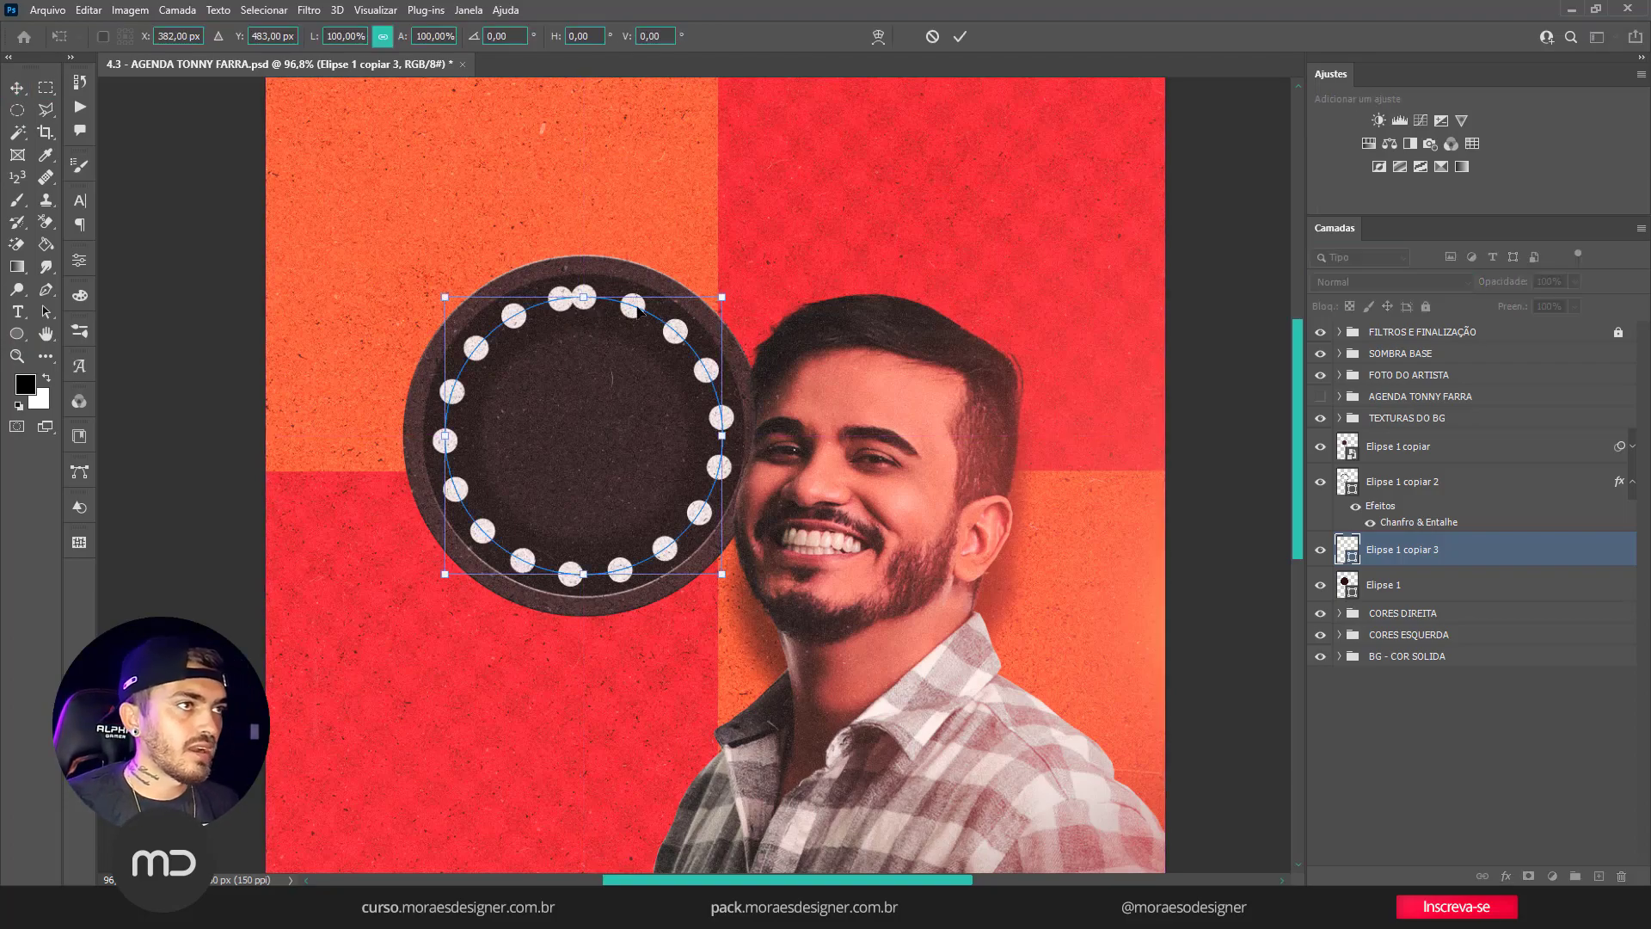
{"action": "left_click_drag", "start_coordinate": [725, 300], "coordinate": [714, 304]}
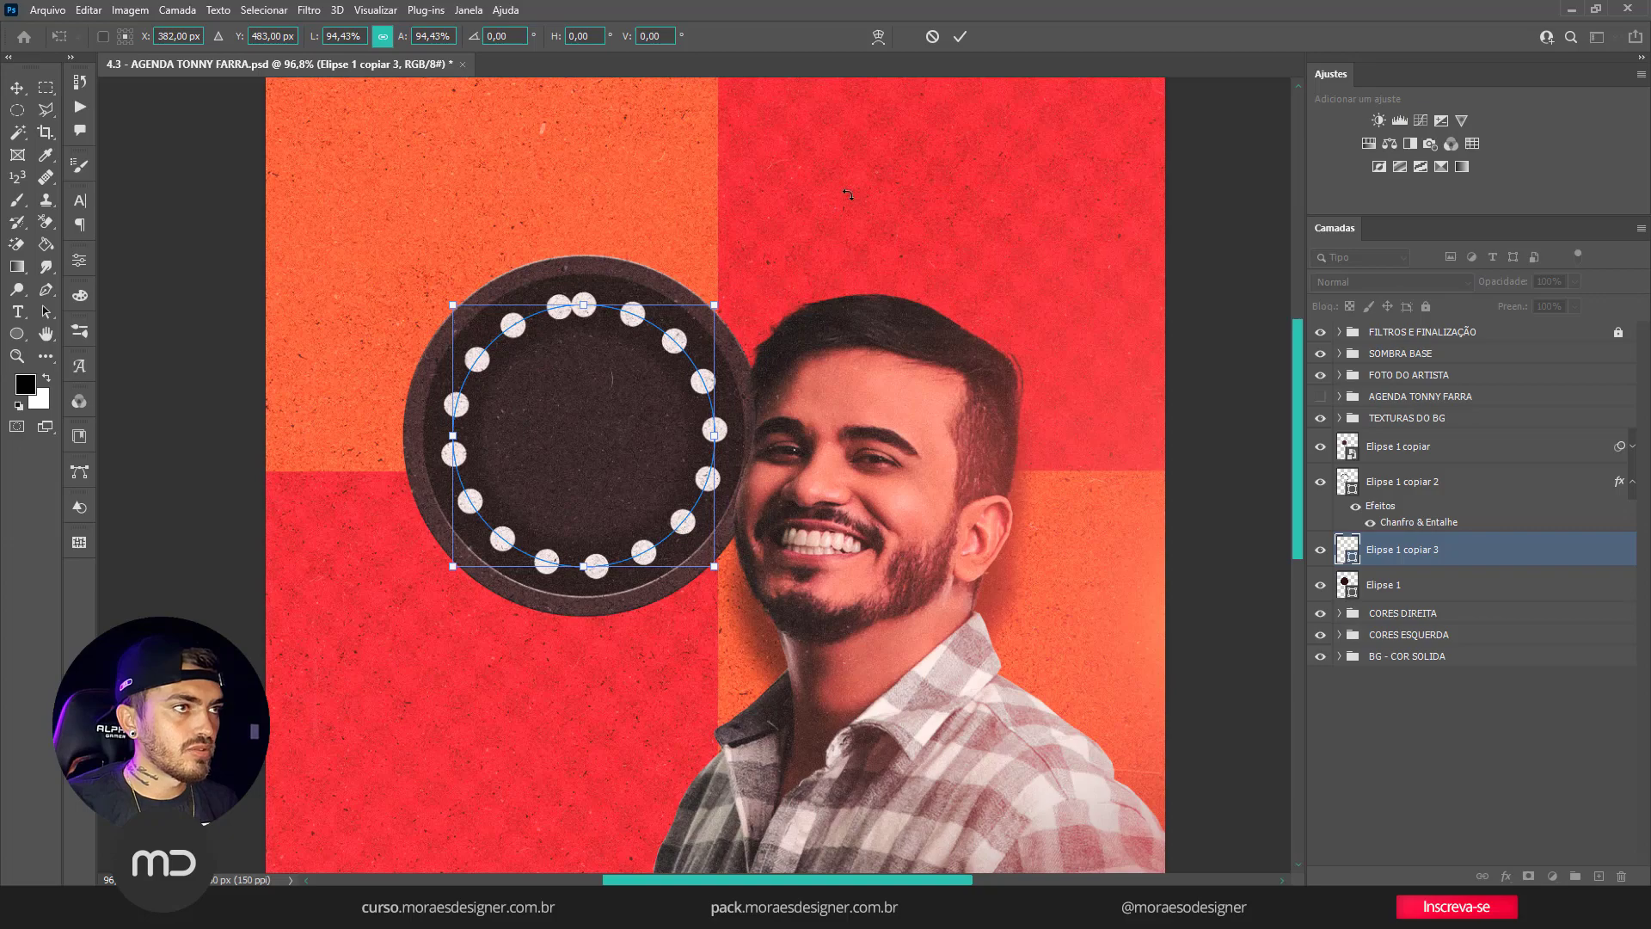
{"action": "left_click", "coordinate": [960, 36]}
Thicken the dotted ring's stroke to about 35.4 px so the dots are evenly spaced.
{"action": "key", "text": "u"}
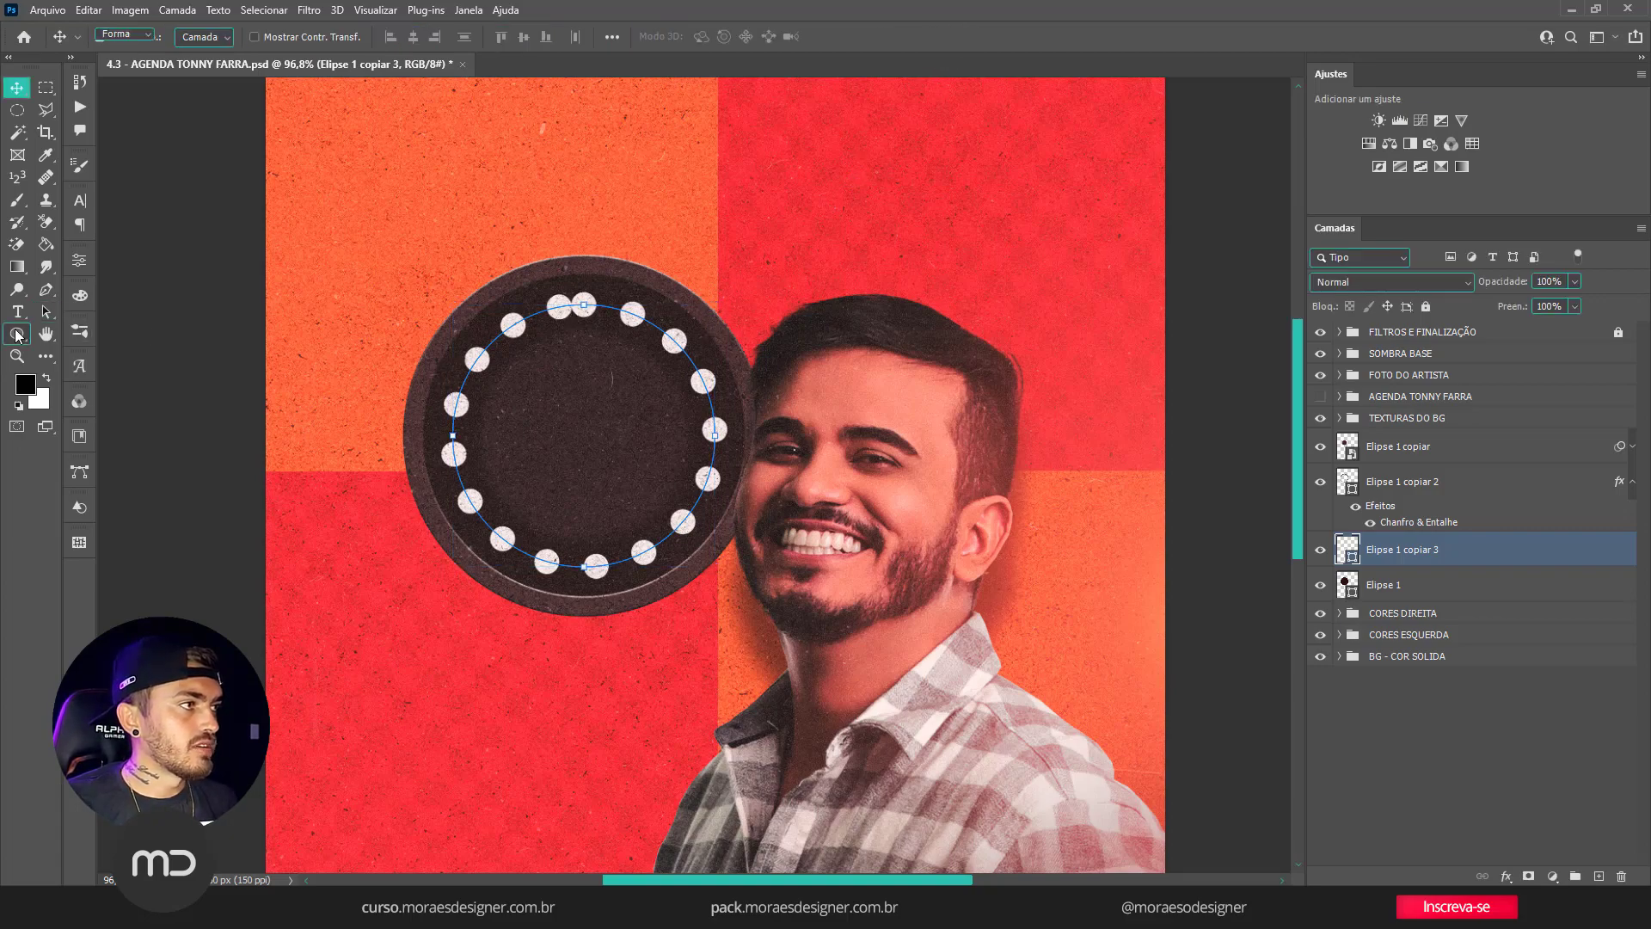
{"action": "left_click", "coordinate": [353, 36]}
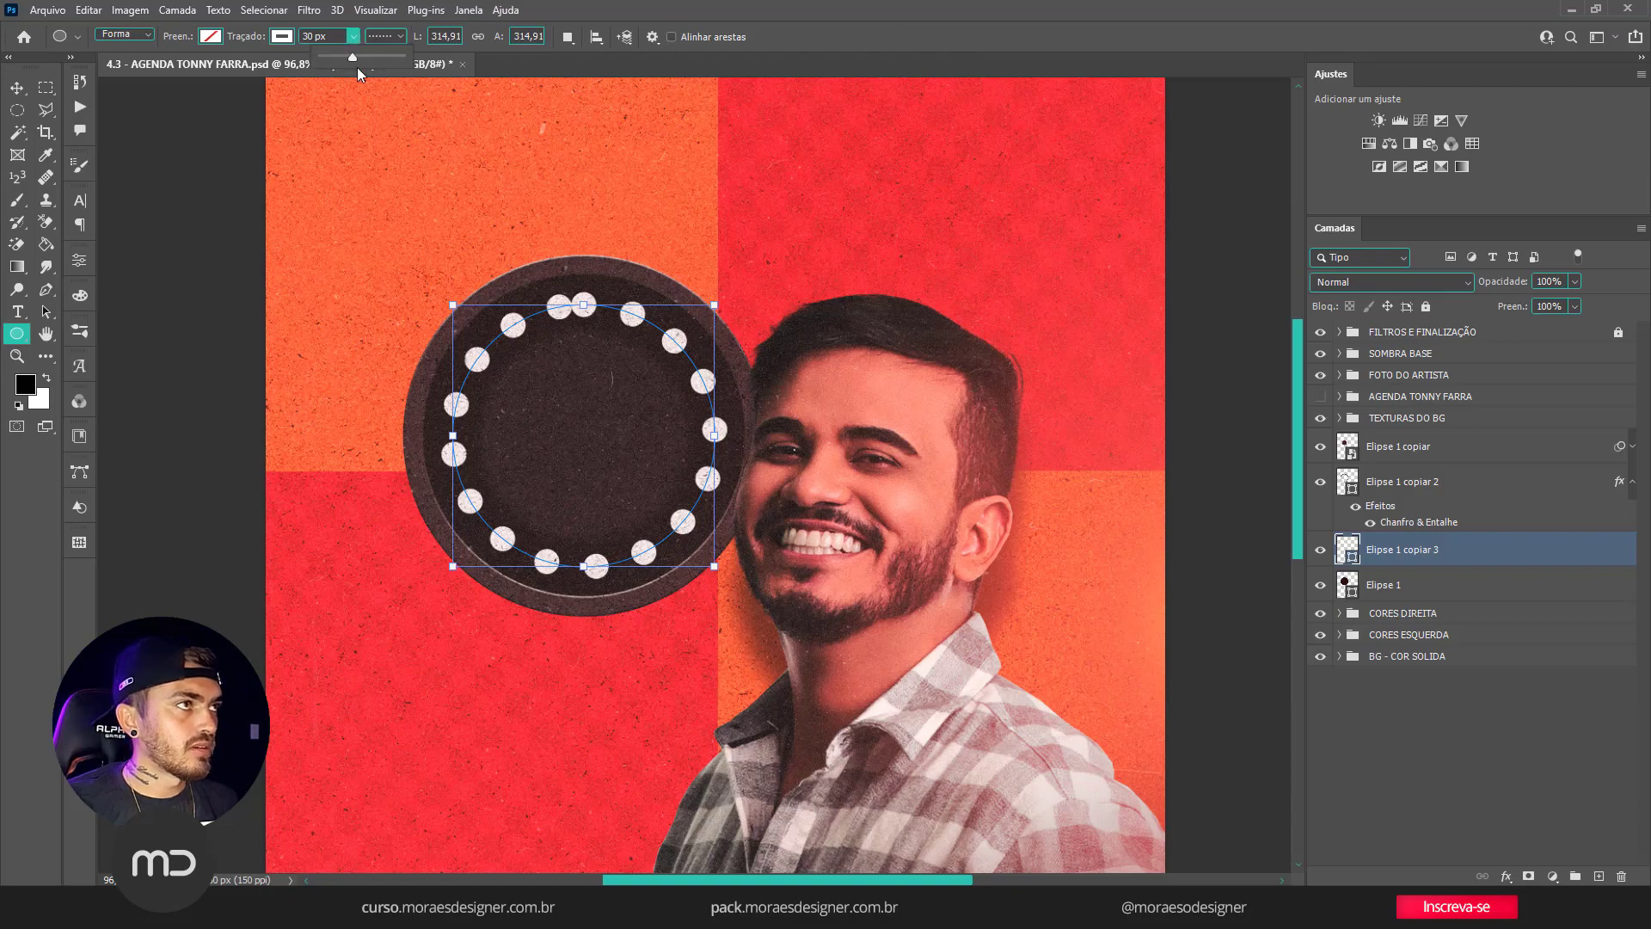
{"action": "left_click", "coordinate": [357, 59]}
{"action": "left_click_drag", "start_coordinate": [356, 59], "coordinate": [356, 59]}
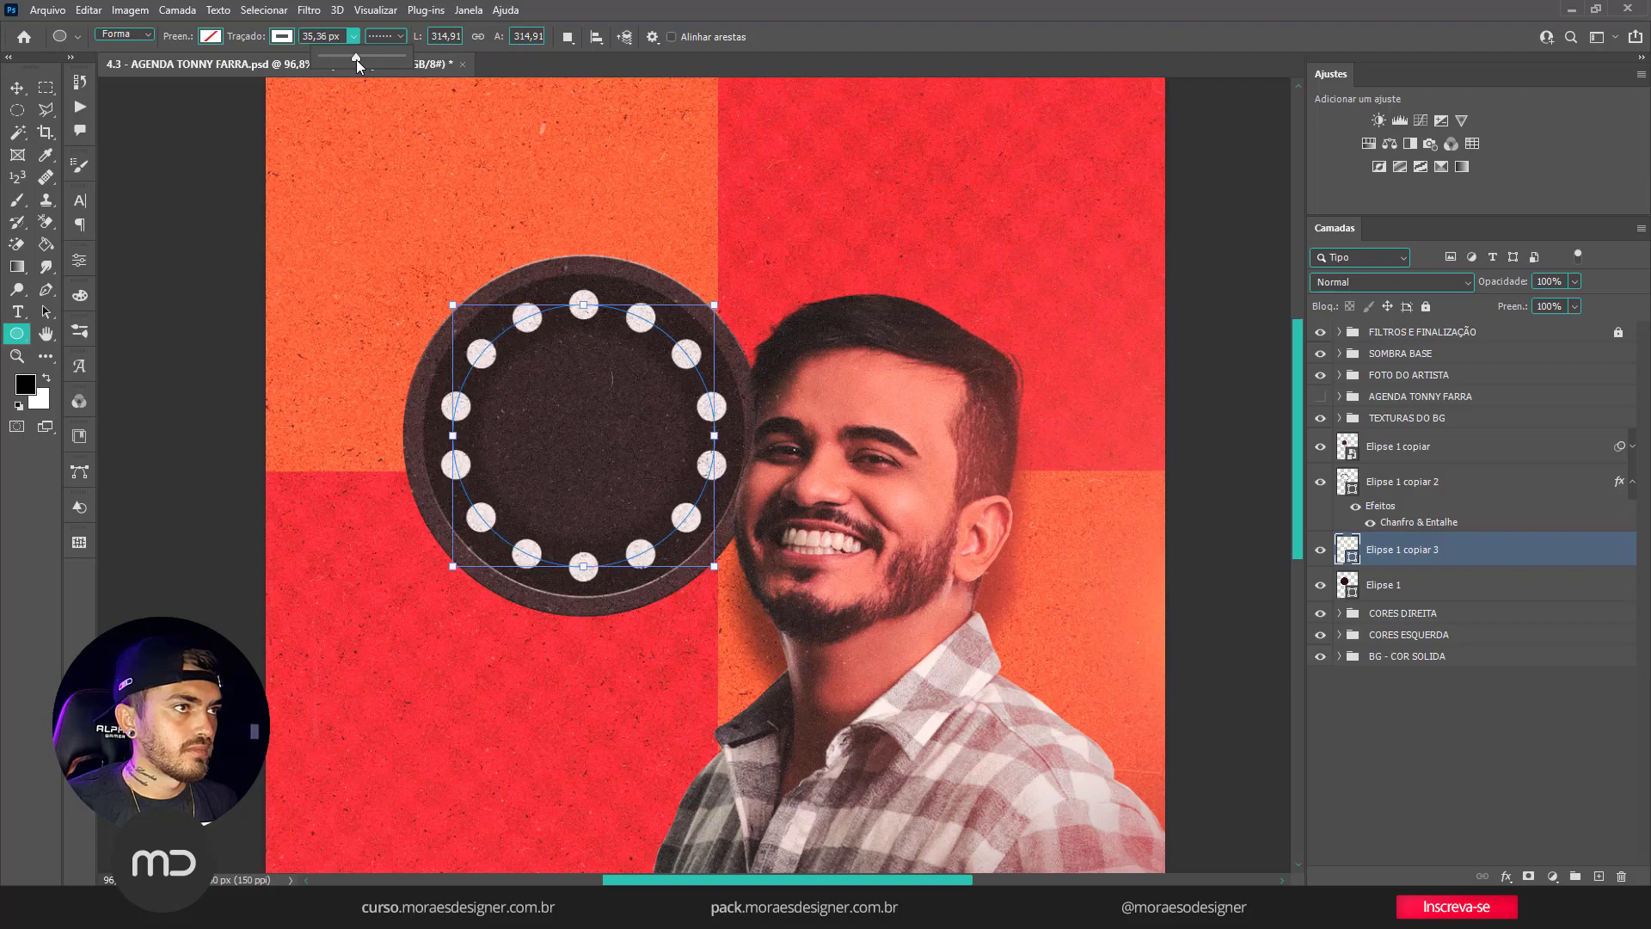
{"action": "left_click", "coordinate": [17, 88]}
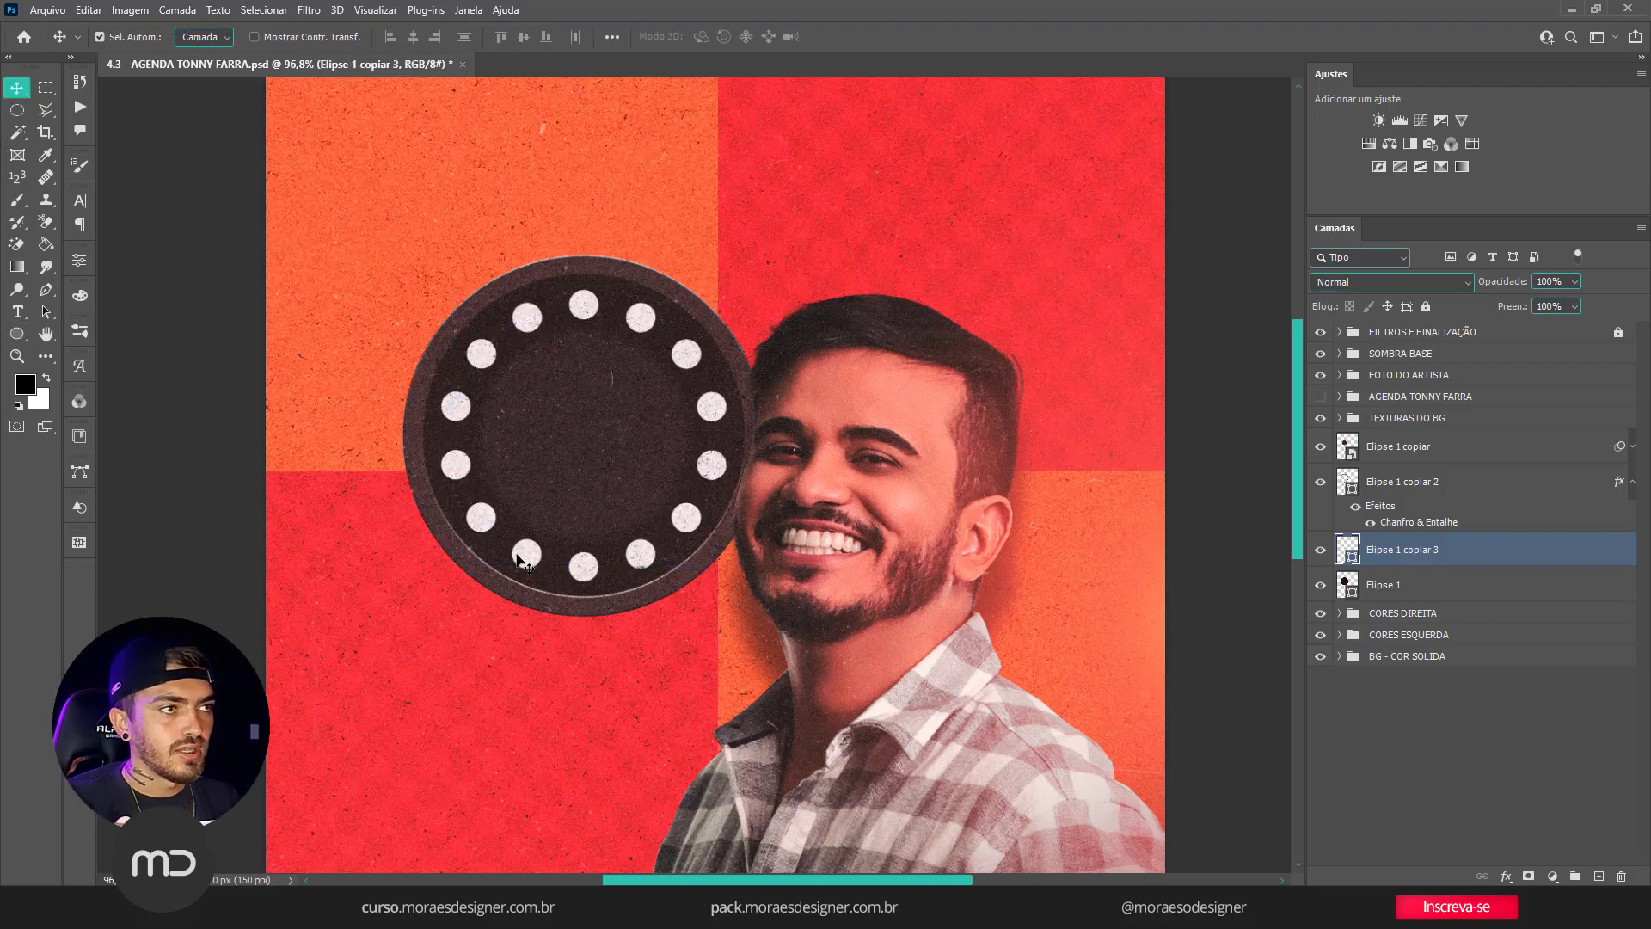
Convert the dotted ring Elipse 1 copiar 3 to a smart object and apply a Gaussian Blur with a 5-pixel radius.
{"action": "right_click", "coordinate": [1475, 563]}
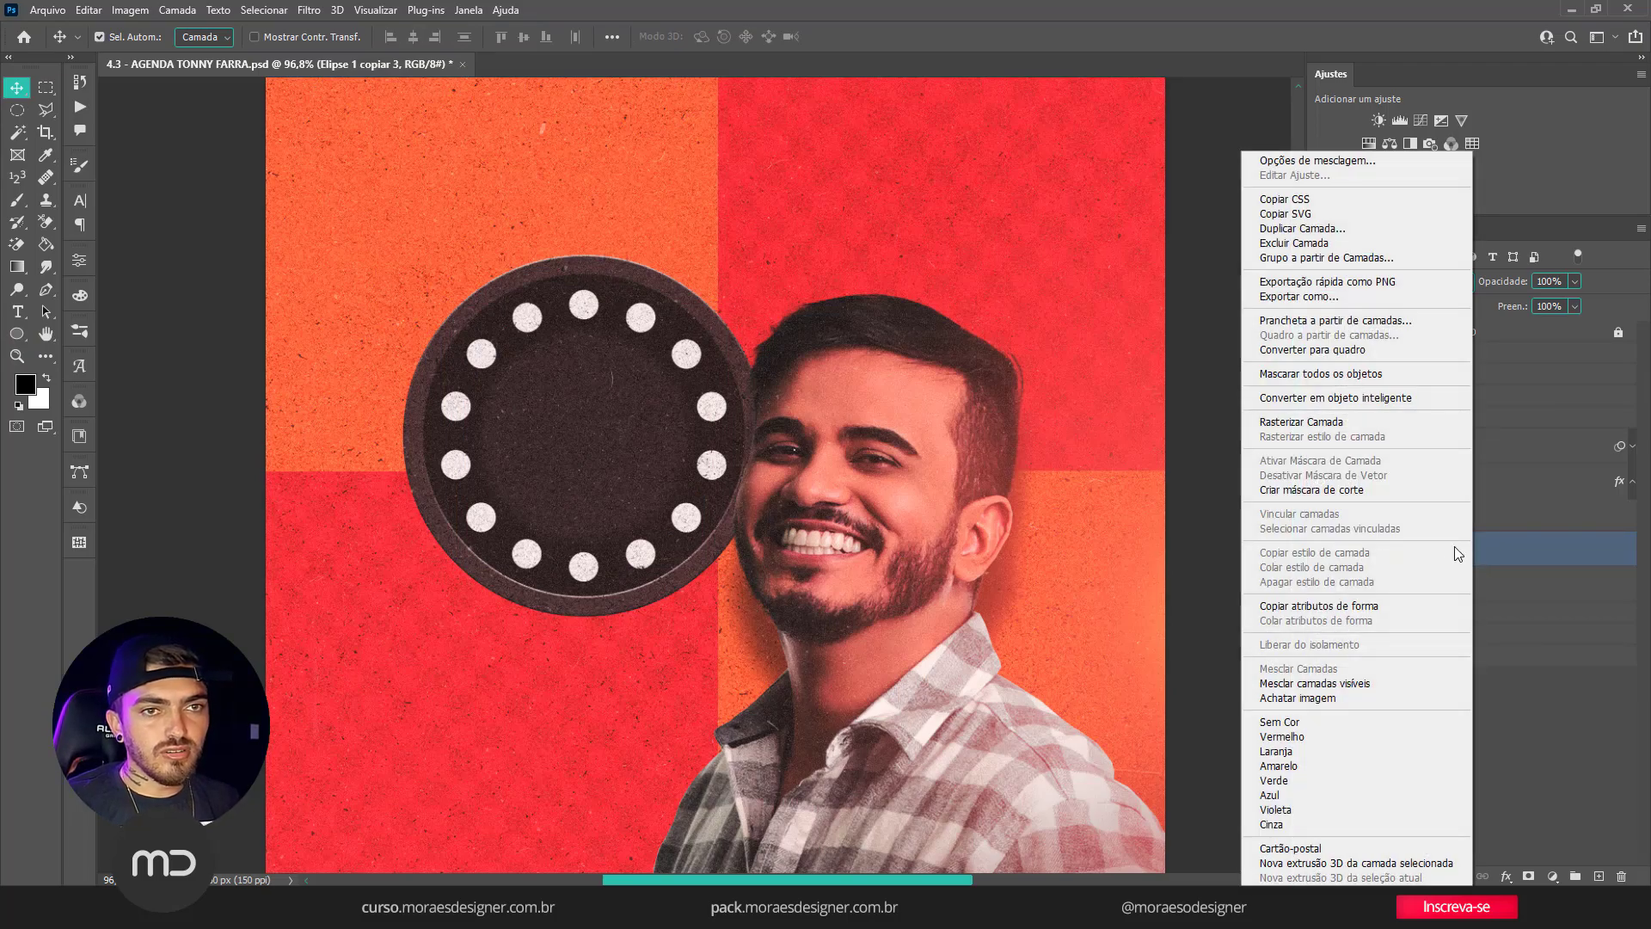
{"action": "left_click", "coordinate": [1372, 399]}
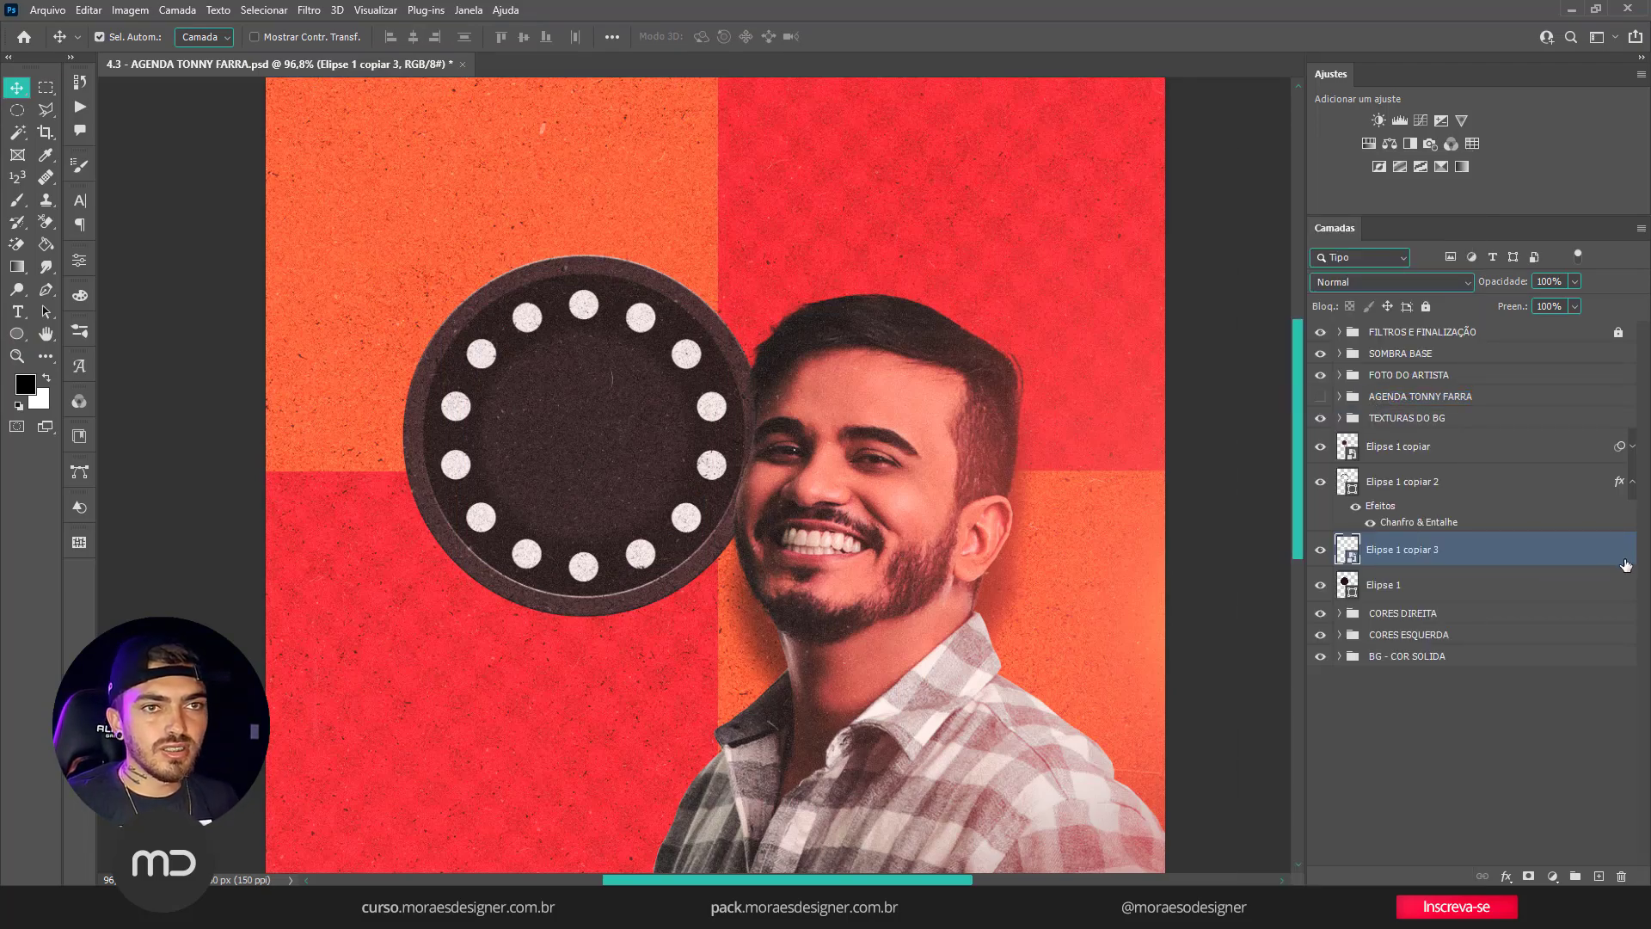
{"action": "left_click", "coordinate": [306, 10]}
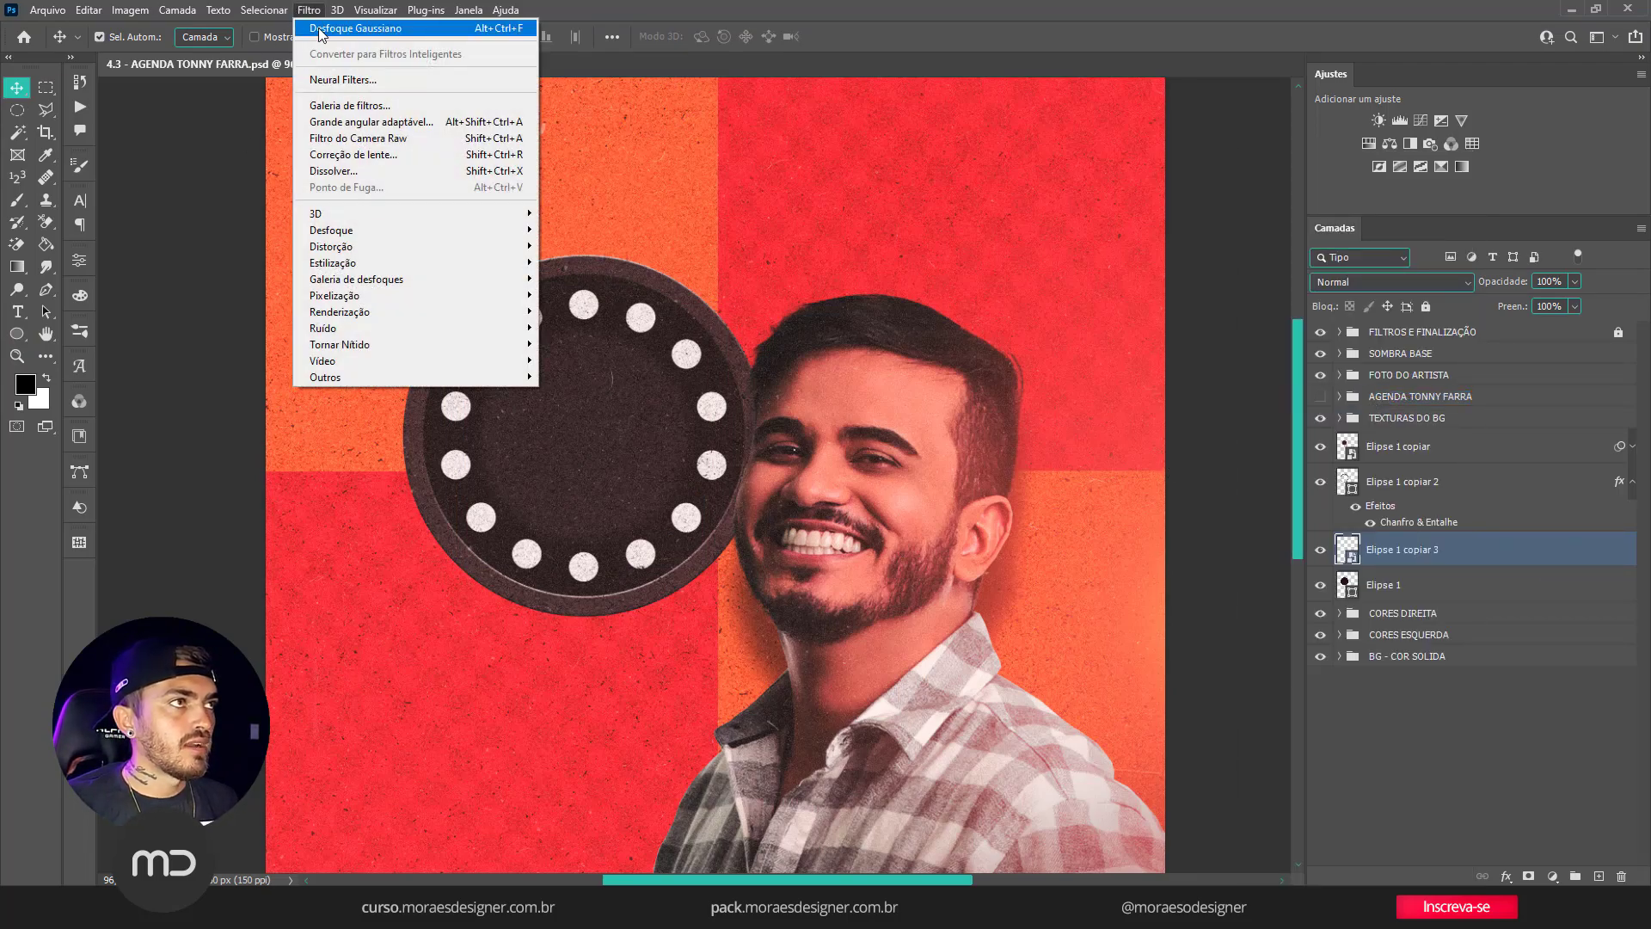
{"action": "left_click", "coordinate": [314, 28]}
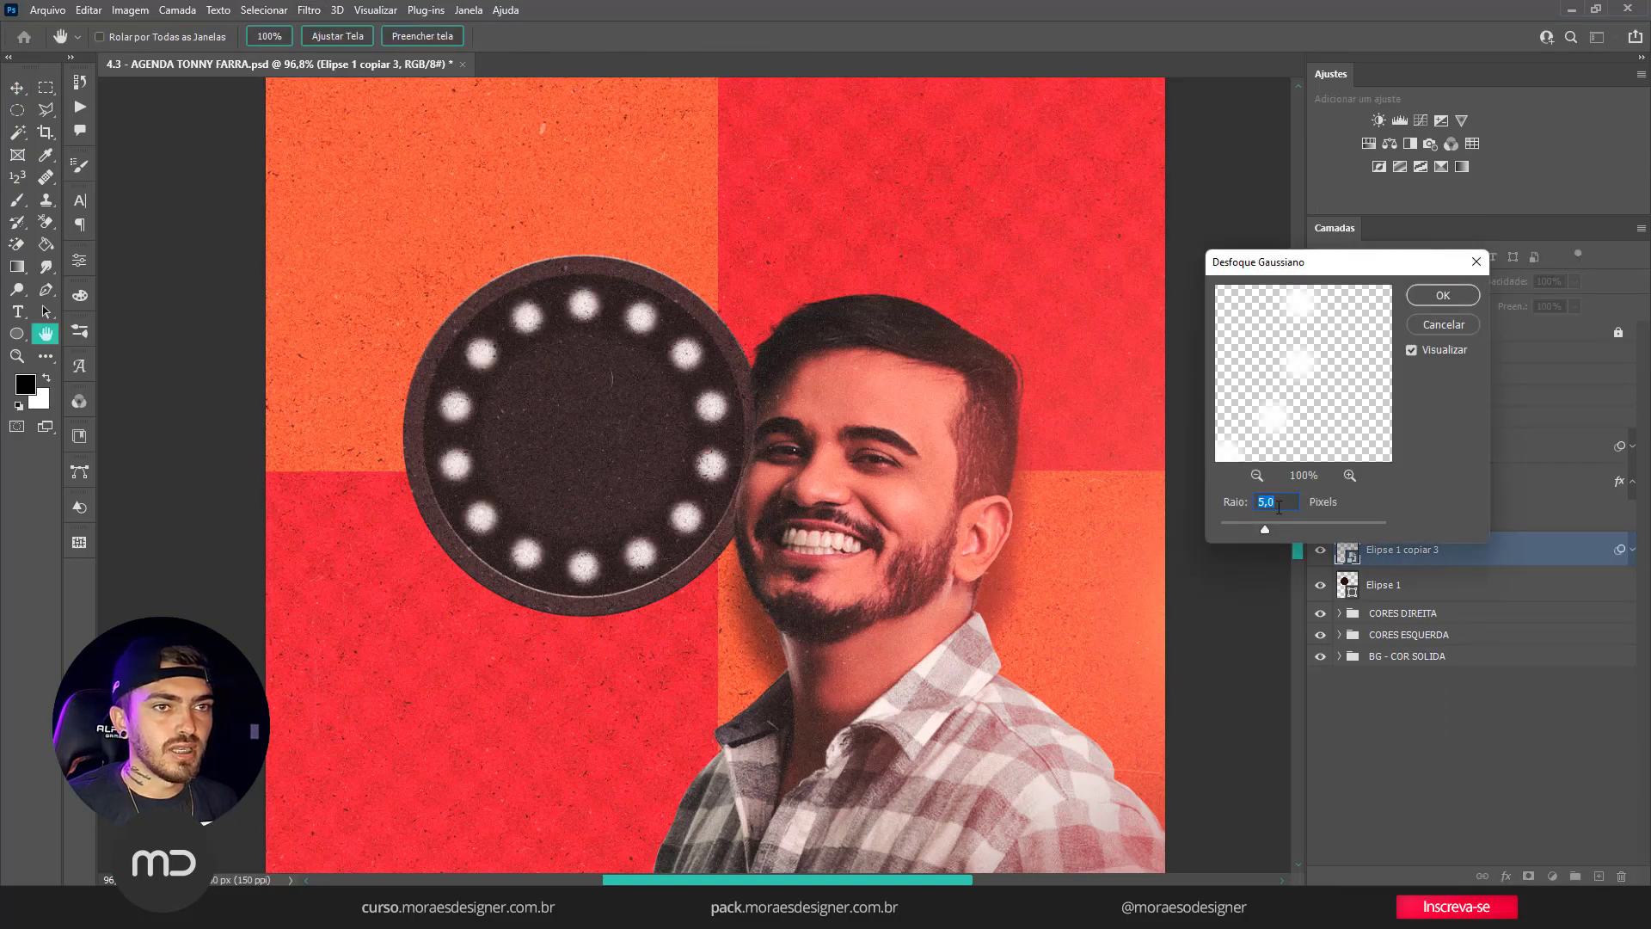
{"action": "left_click", "coordinate": [1422, 301]}
Lower the blurred dotted ring's opacity to 61% and select the rim layer Elipse 1 copiar 2.
{"action": "left_click", "coordinate": [1576, 281]}
{"action": "left_click_drag", "start_coordinate": [1562, 301], "coordinate": [1551, 303]}
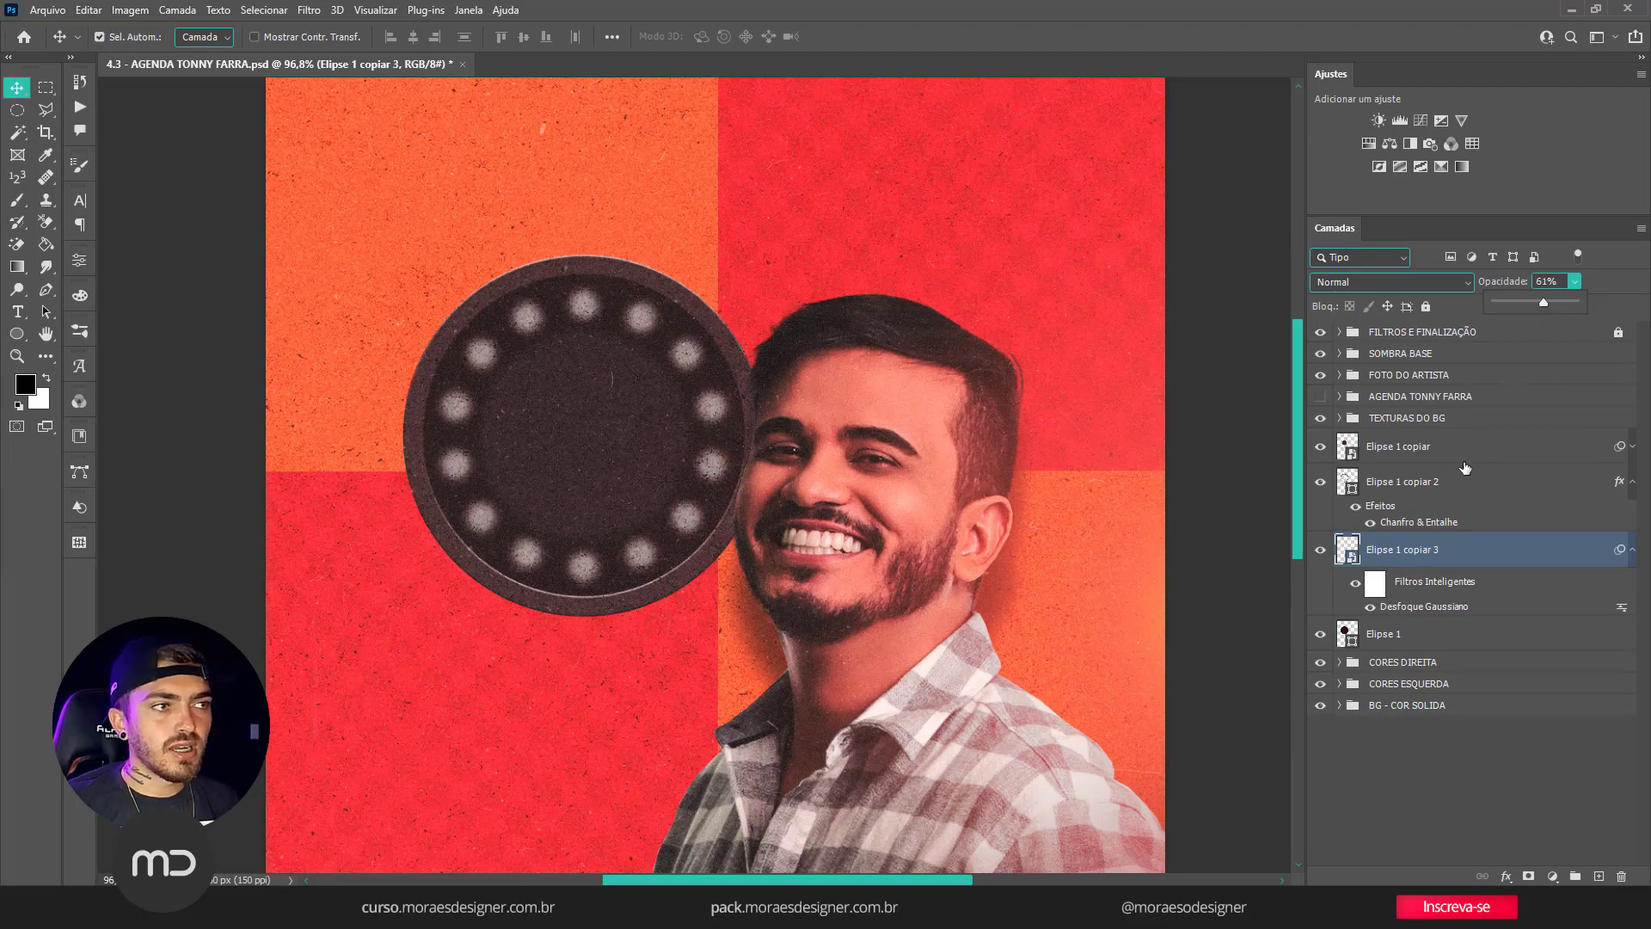
{"action": "left_click", "coordinate": [1415, 484]}
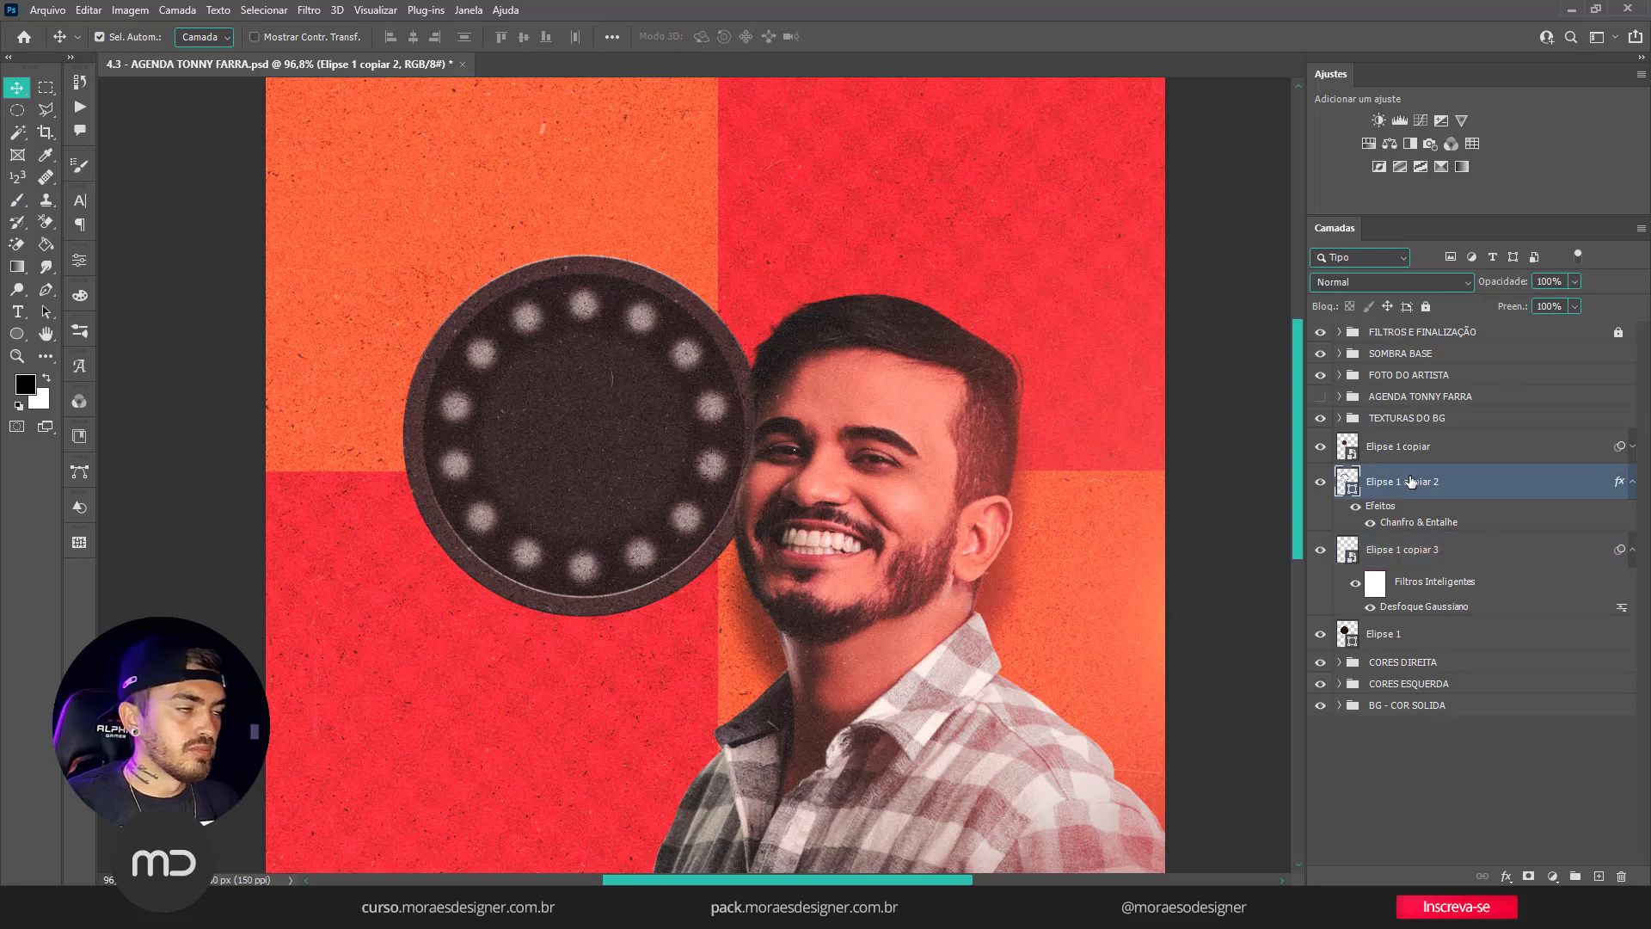
{"action": "left_click", "coordinate": [48, 10]}
{"action": "left_click", "coordinate": [62, 368]}
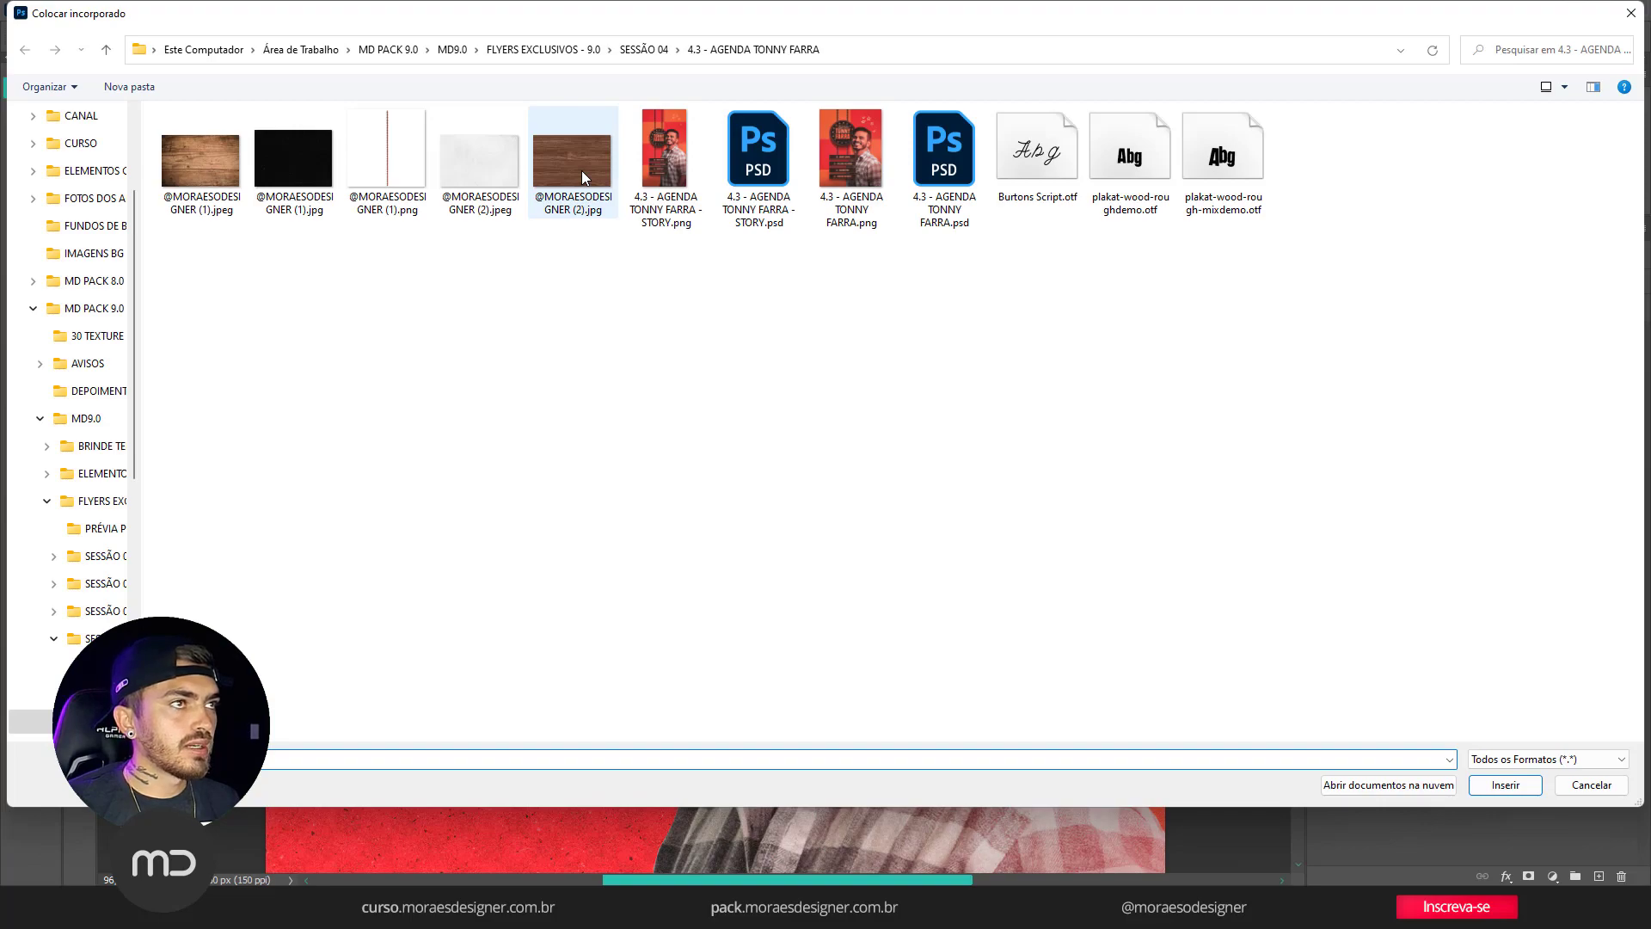
{"action": "double_click", "coordinate": [581, 170]}
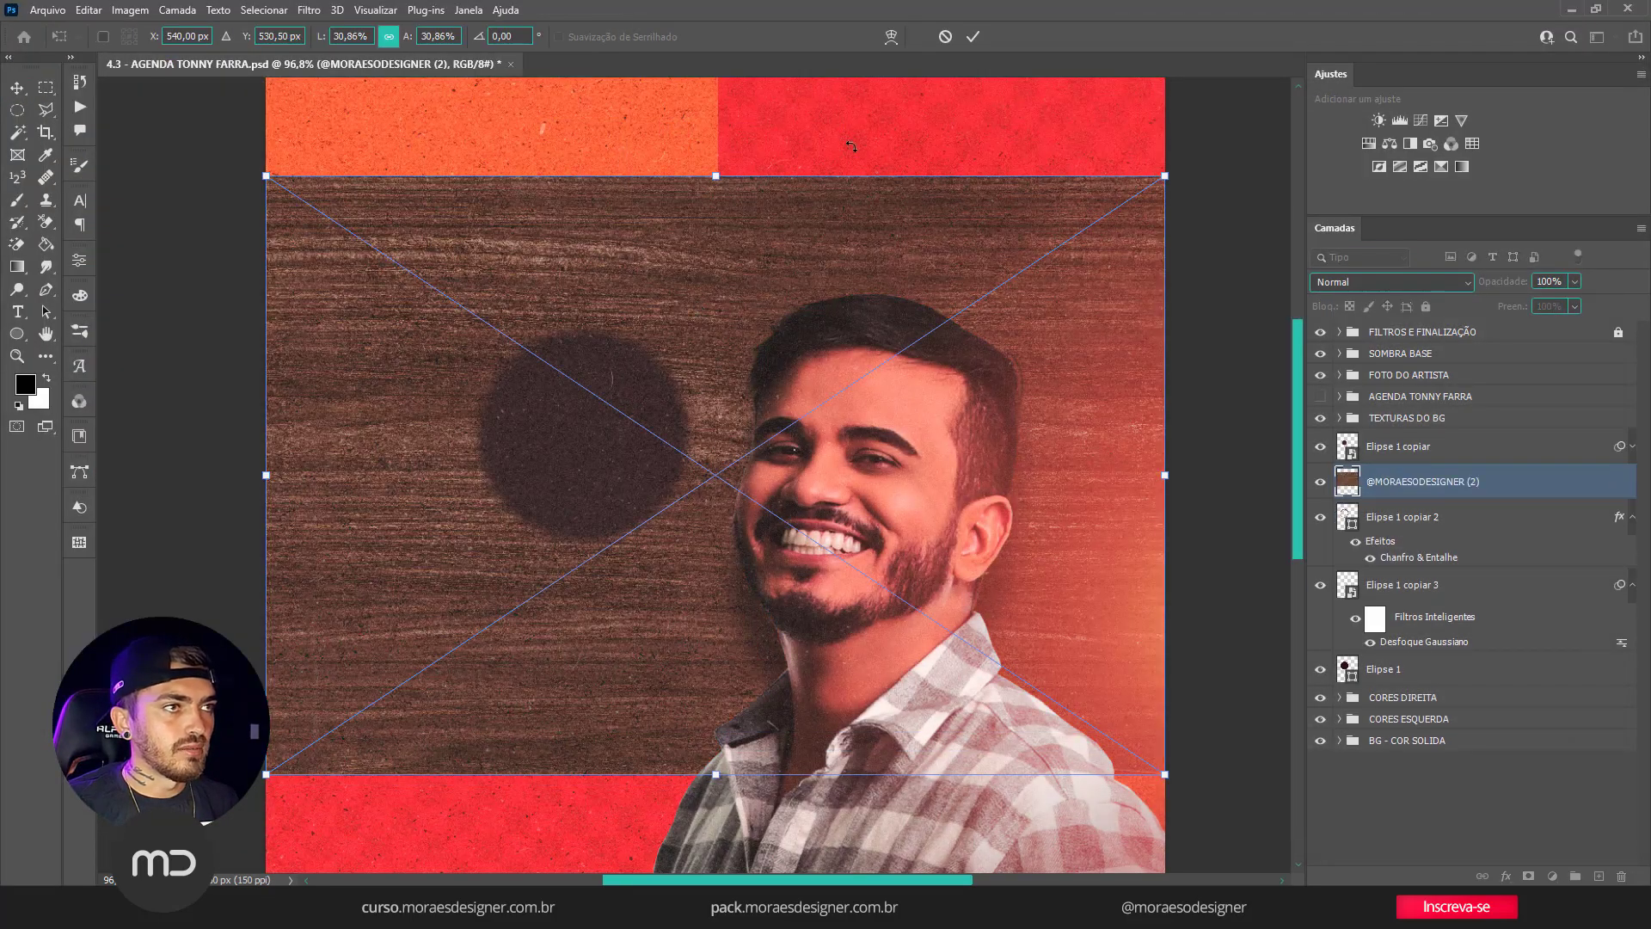
{"action": "left_click", "coordinate": [972, 41]}
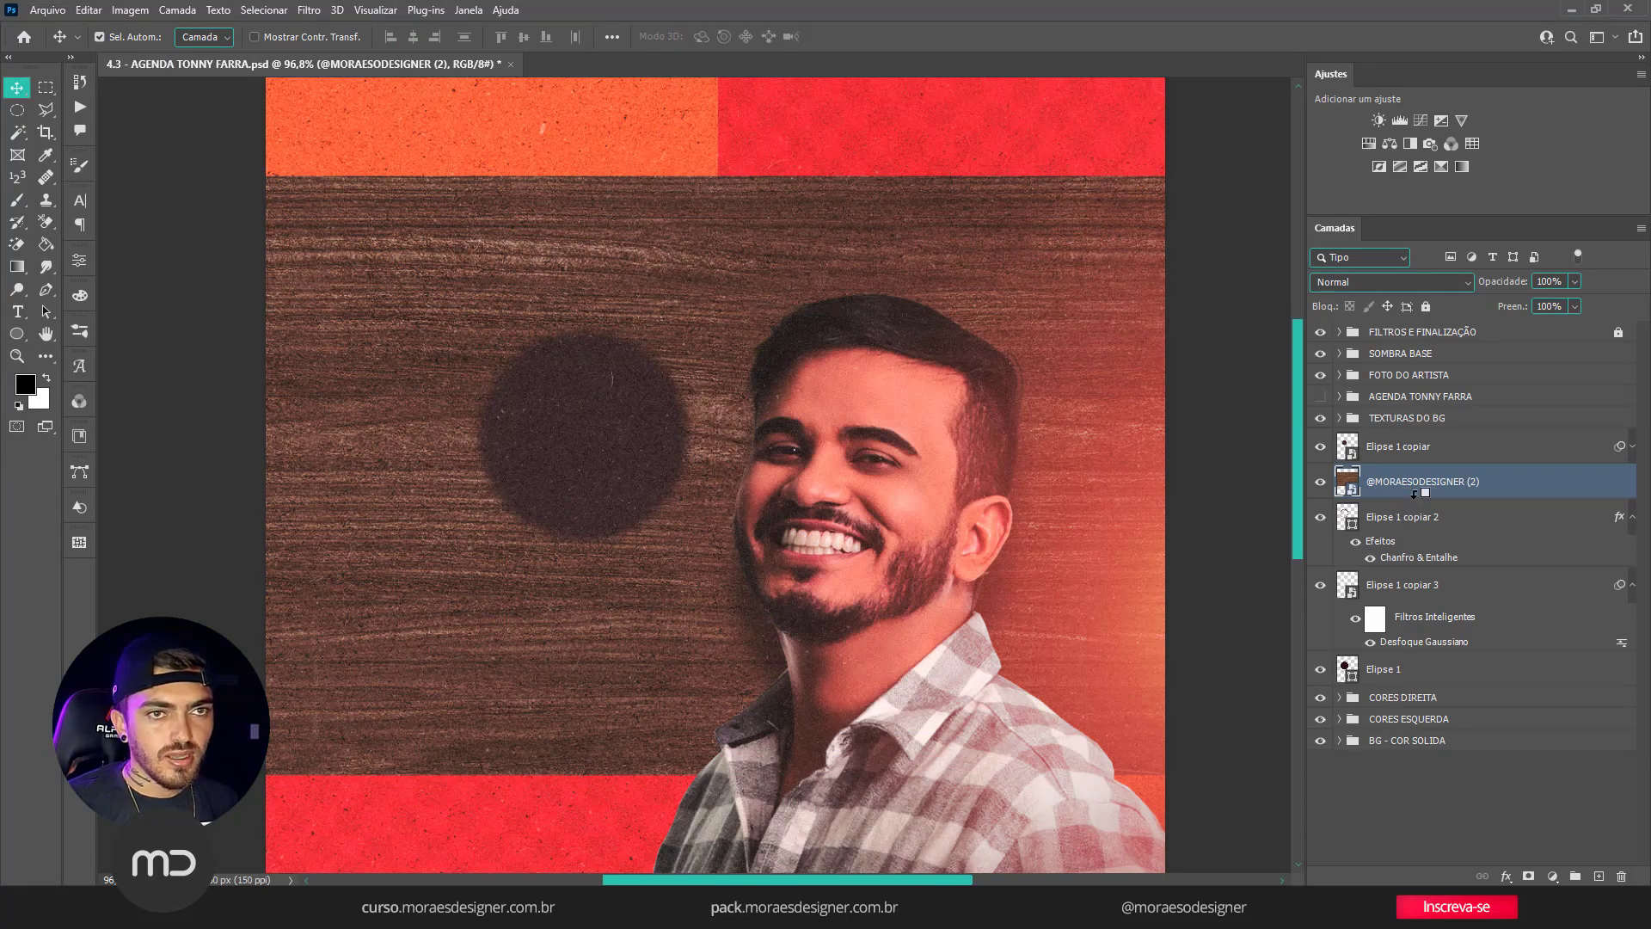
{"action": "left_click", "coordinate": [1414, 494], "text": "alt"}
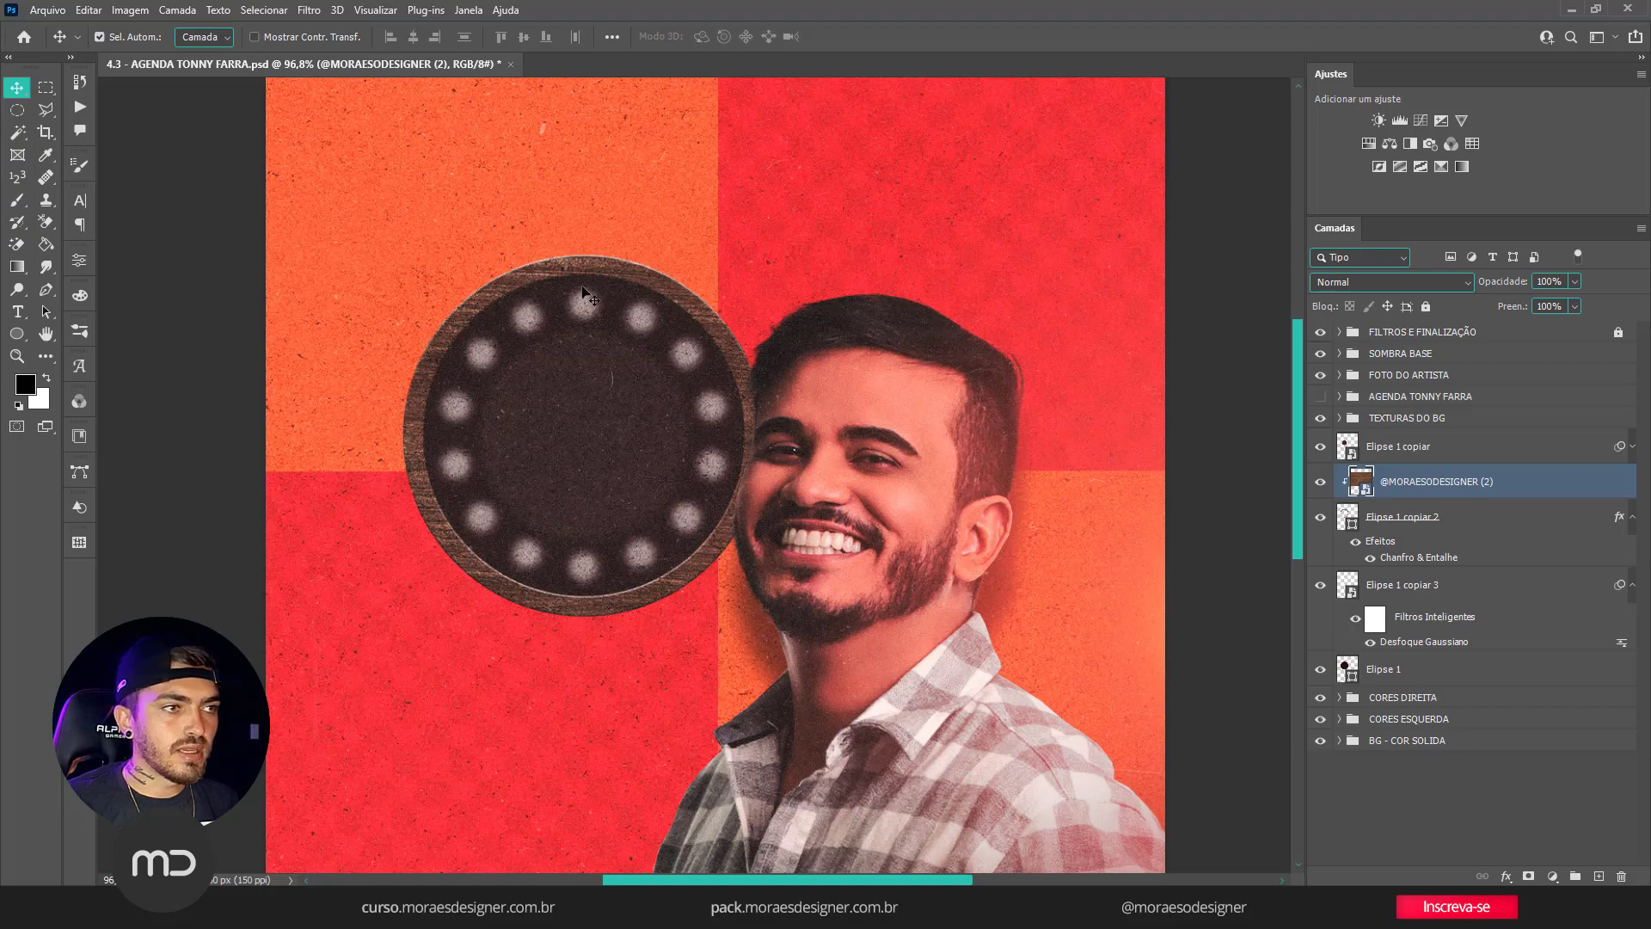
Scale the clipped wood texture down proportionally and shift it so it sits closely over the circle.
{"action": "key", "text": "ctrl"}
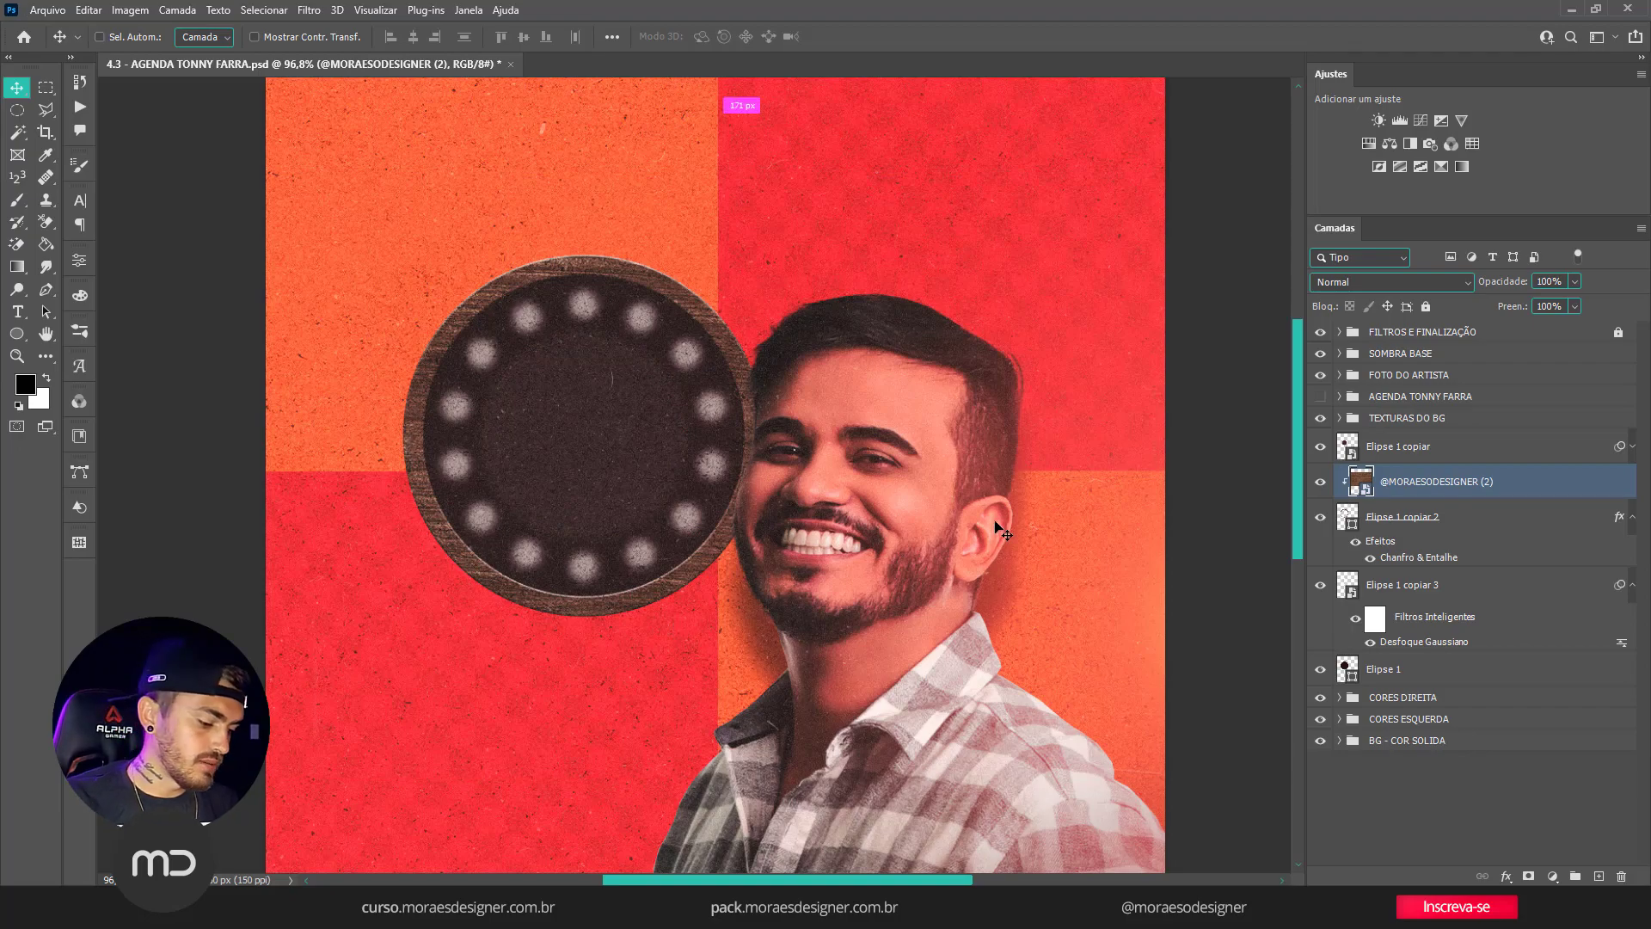
{"action": "key", "text": "ctrl+t"}
{"action": "left_click_drag", "start_coordinate": [1162, 179], "coordinate": [1066, 243]}
{"action": "left_click_drag", "start_coordinate": [960, 401], "coordinate": [889, 361]}
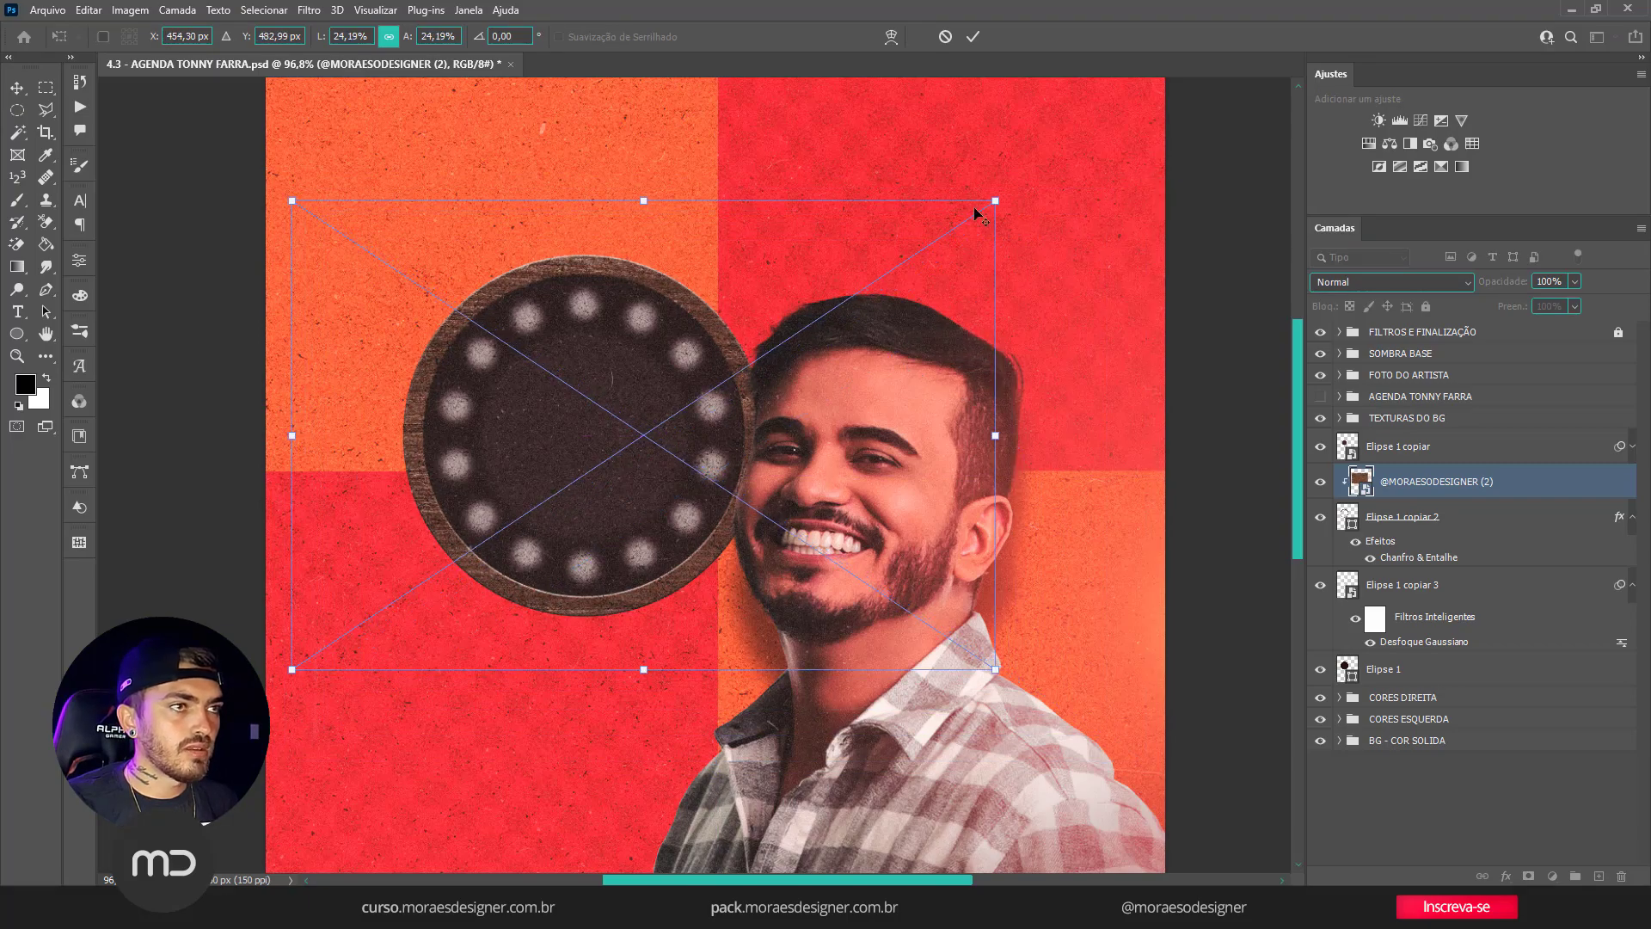
{"action": "left_click_drag", "start_coordinate": [991, 201], "coordinate": [943, 234]}
{"action": "left_click", "coordinate": [972, 36]}
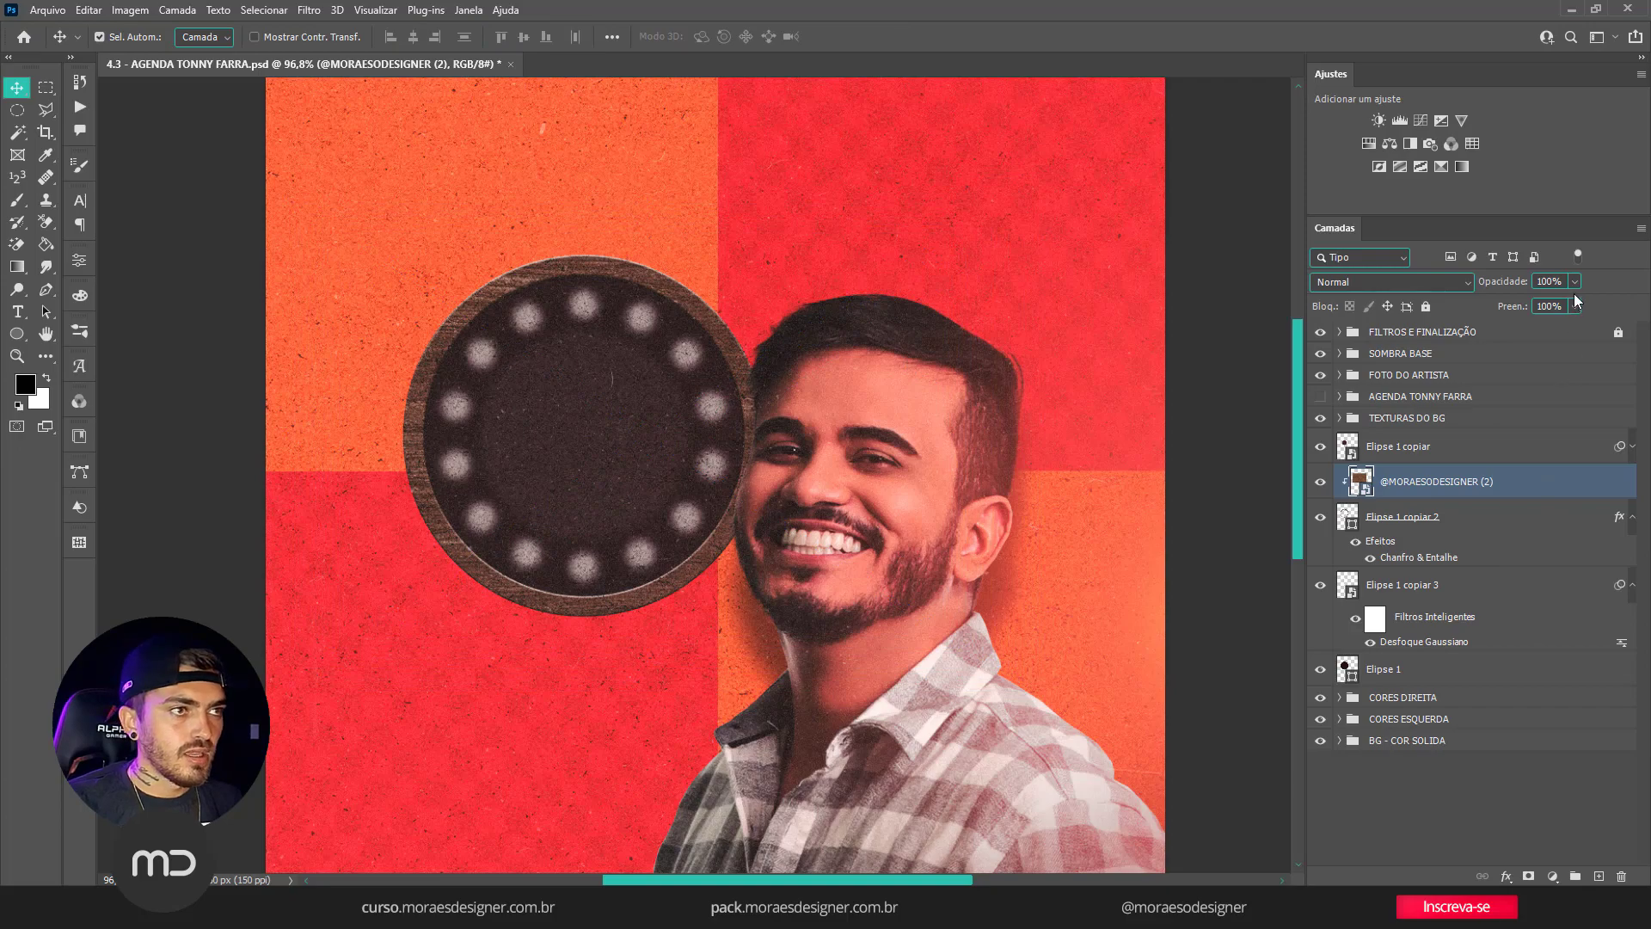
Lower the wood texture's opacity to 64% and collapse the effects list of Elipse 1 copiar 2.
{"action": "left_click_drag", "start_coordinate": [1575, 284], "coordinate": [1548, 308]}
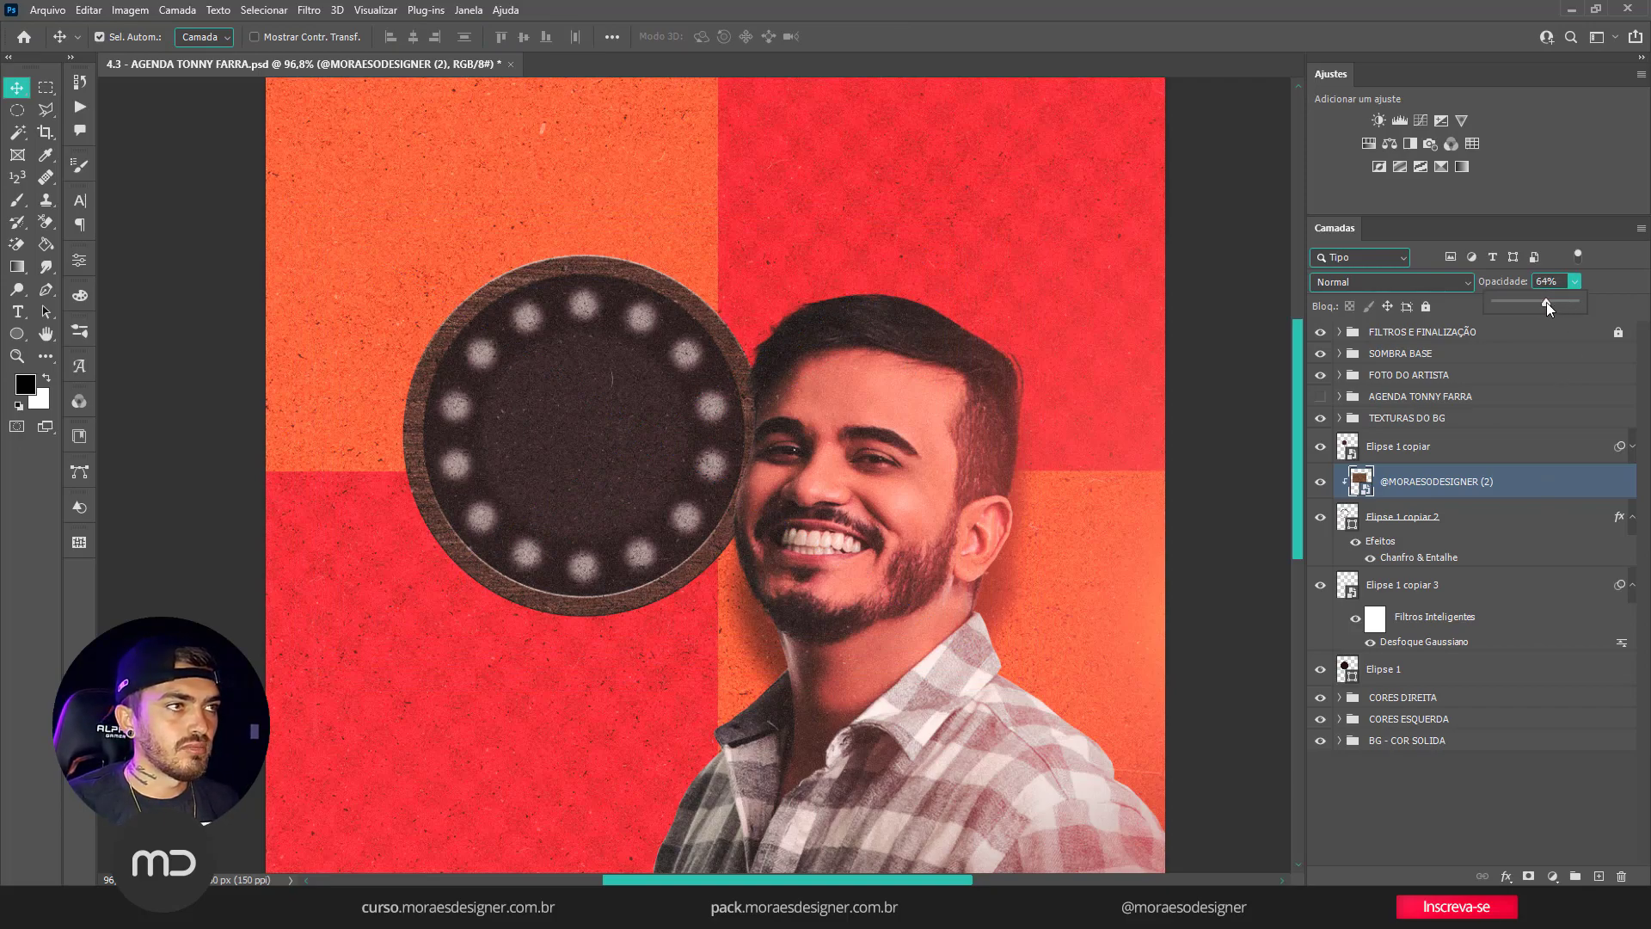
{"action": "left_click", "coordinate": [1449, 454]}
{"action": "left_click", "coordinate": [1449, 452]}
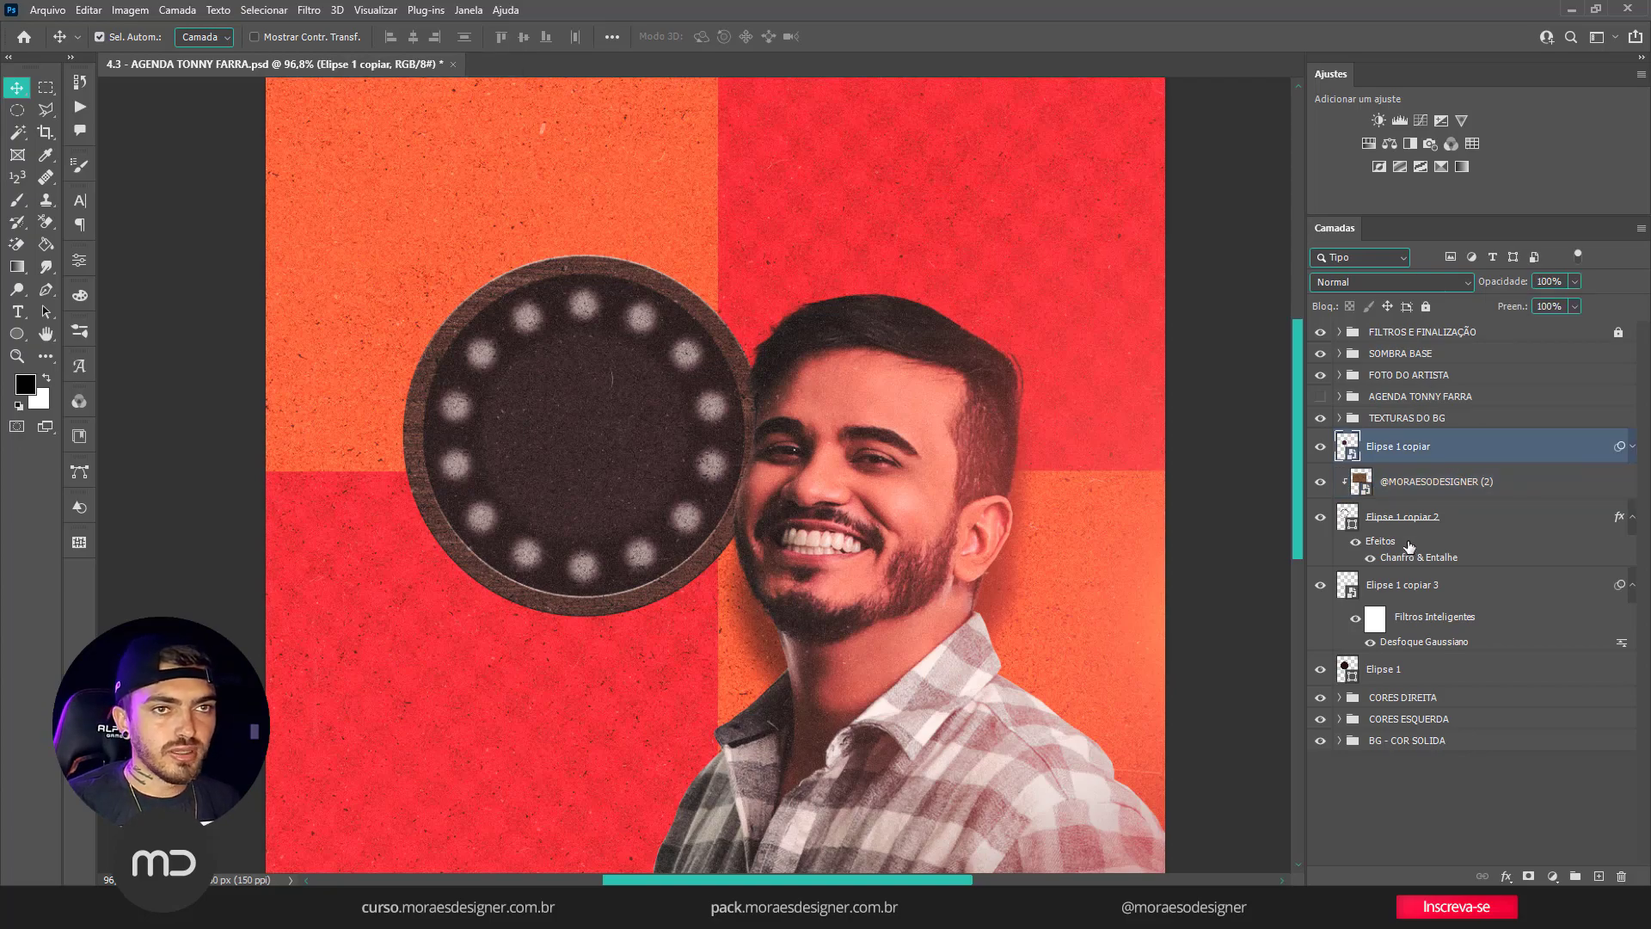
{"action": "left_click", "coordinate": [1559, 517]}
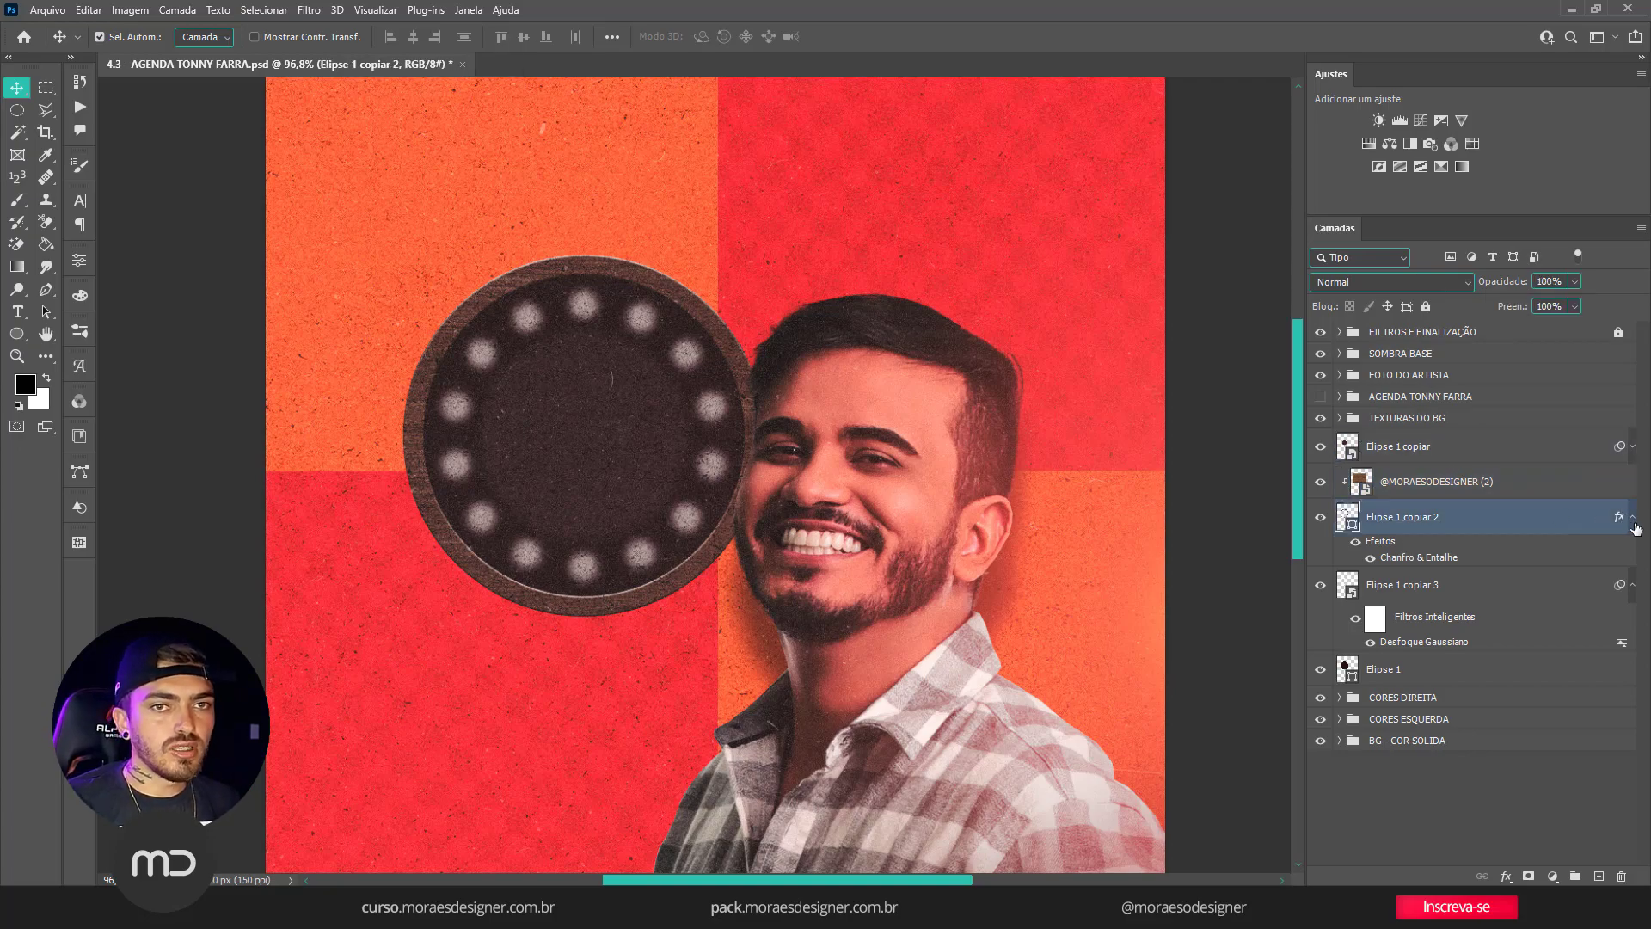
{"action": "left_click", "coordinate": [1633, 519]}
{"action": "left_click", "coordinate": [1320, 396]}
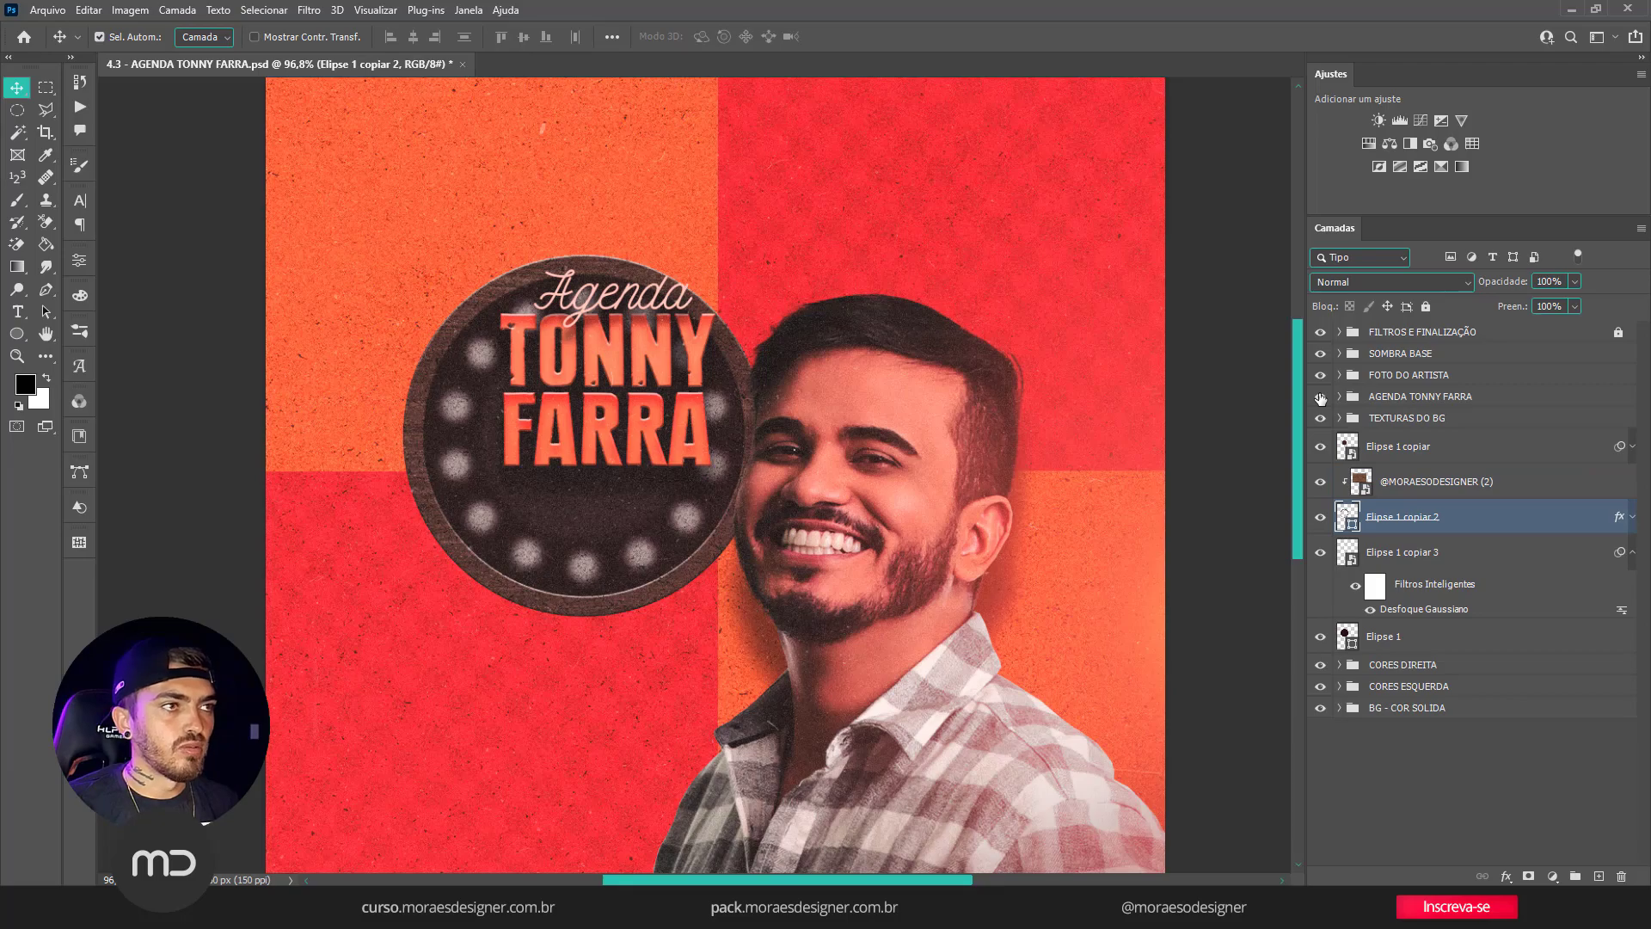
{"action": "left_click", "coordinate": [1410, 396]}
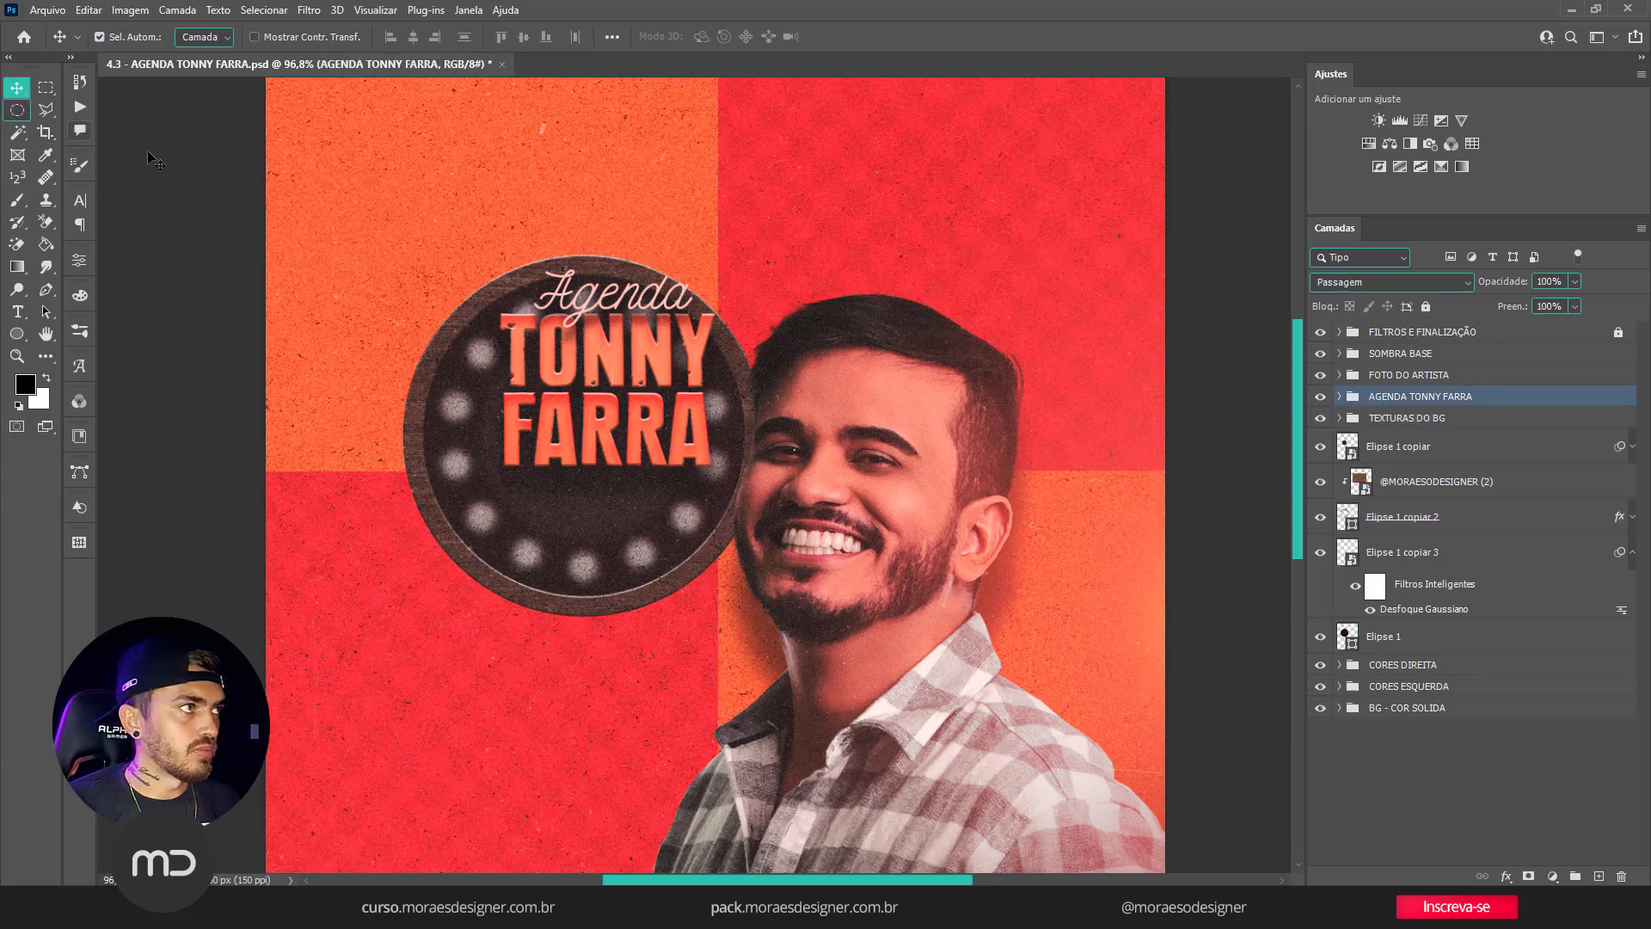
{"action": "key", "text": "ctrl"}
{"action": "left_click_drag", "start_coordinate": [608, 357], "coordinate": [588, 414]}
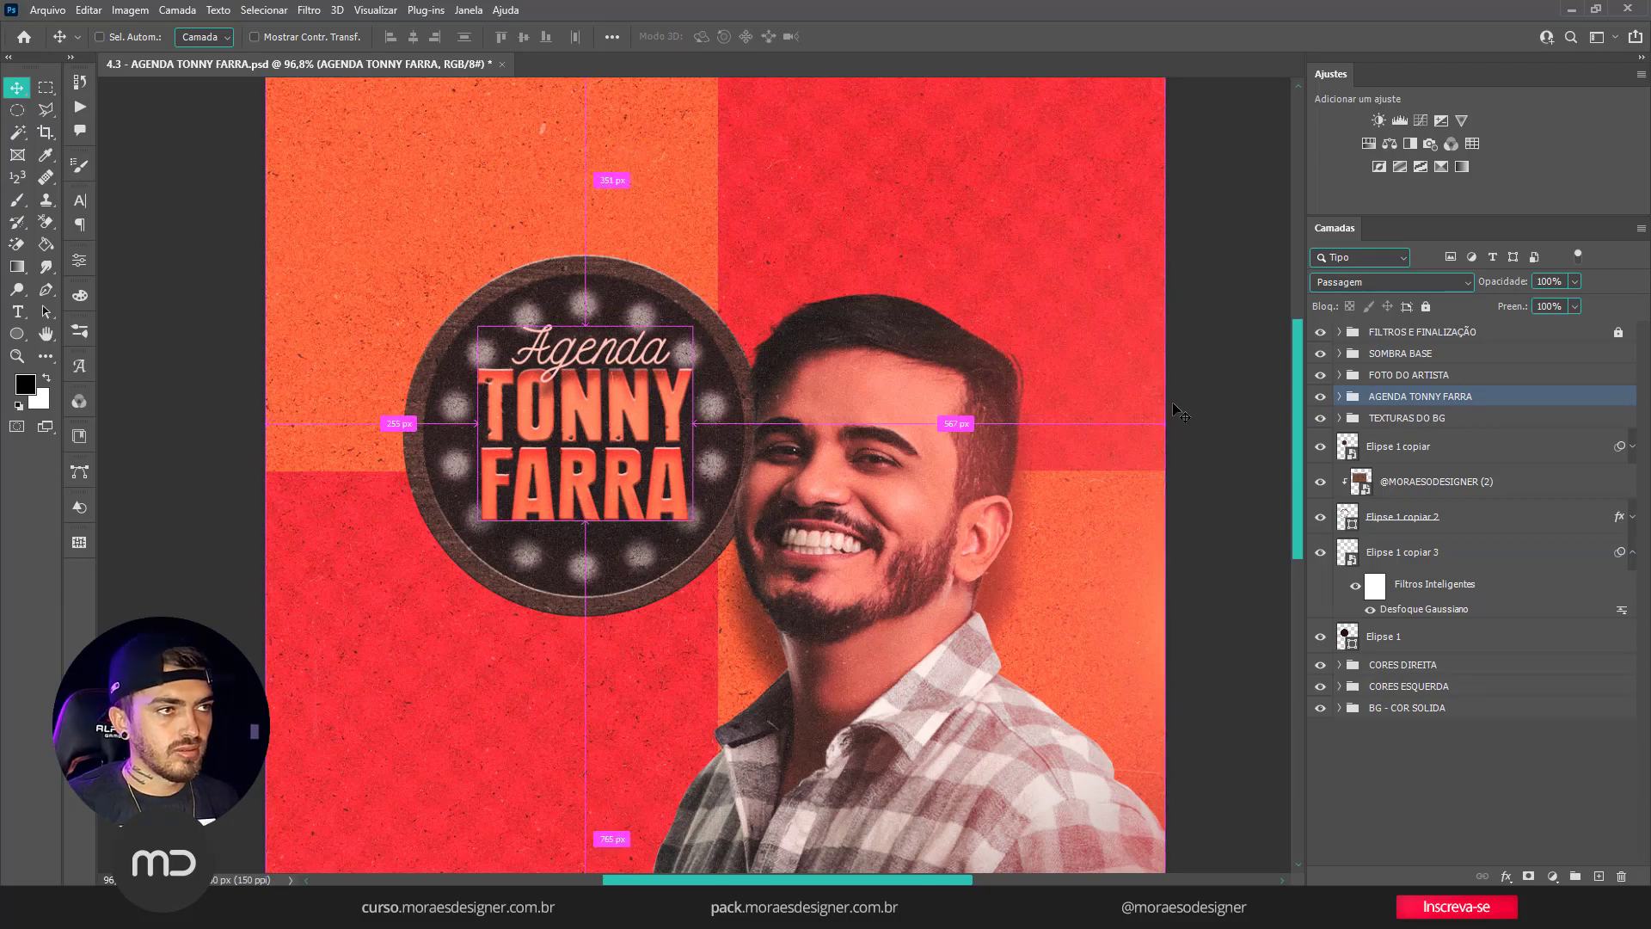
{"action": "scroll", "coordinate": [456, 411], "scroll_direction": "down", "scroll_amount": 3}
{"action": "scroll", "coordinate": [464, 406], "scroll_direction": "up", "scroll_amount": 4}
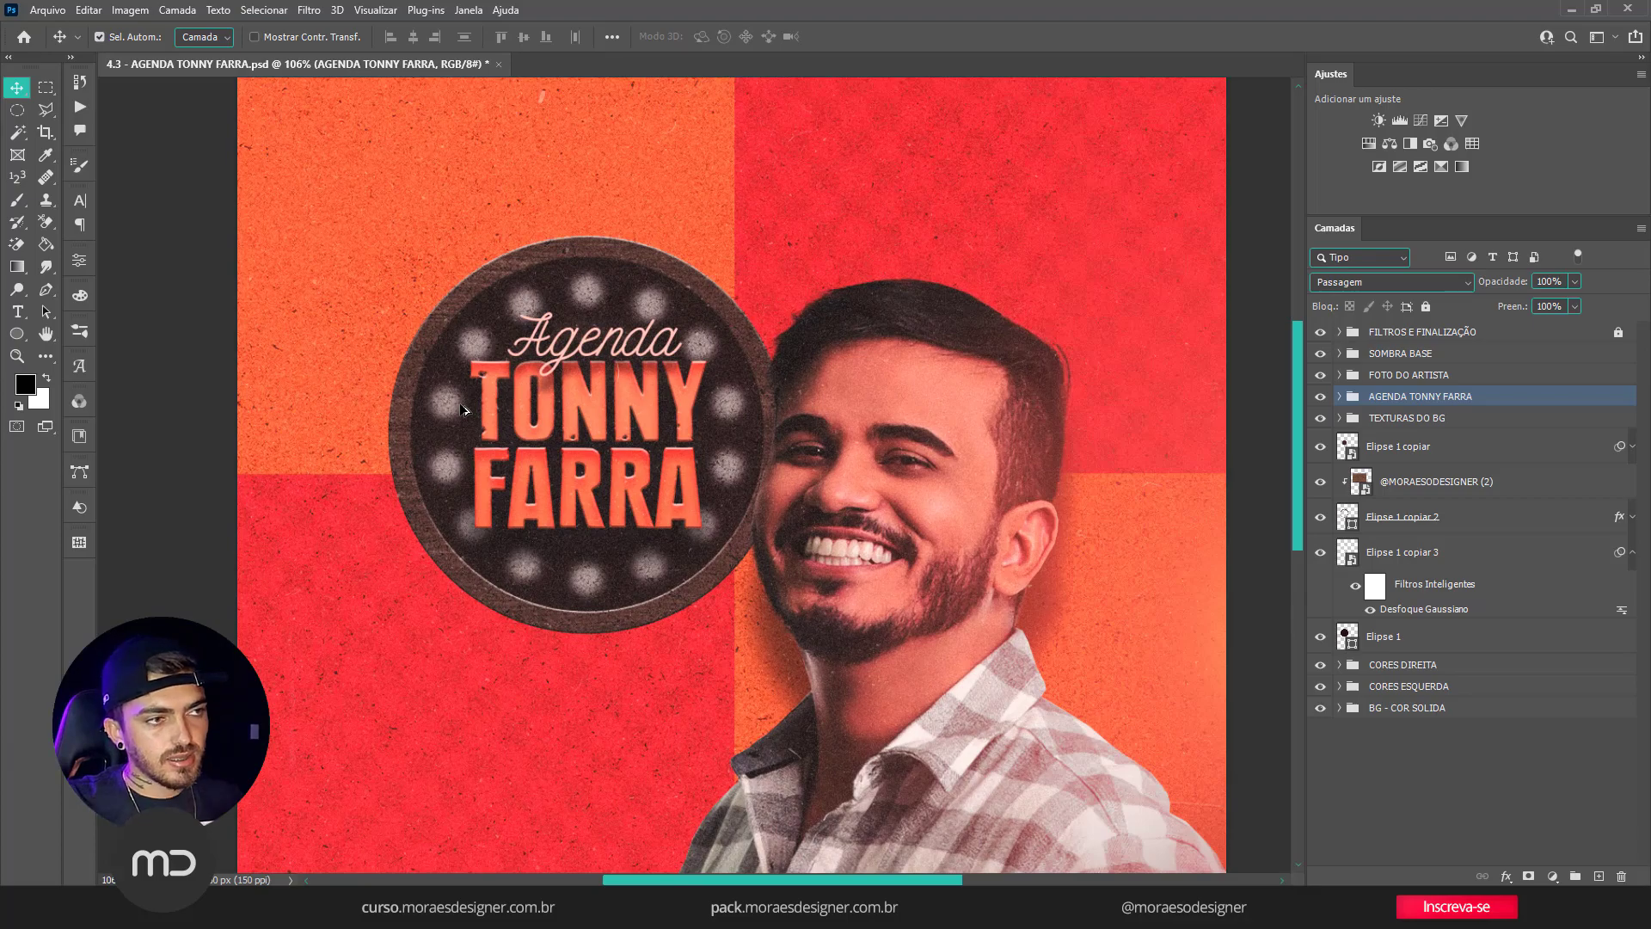
{"action": "scroll", "coordinate": [465, 410], "scroll_direction": "down", "scroll_amount": 2}
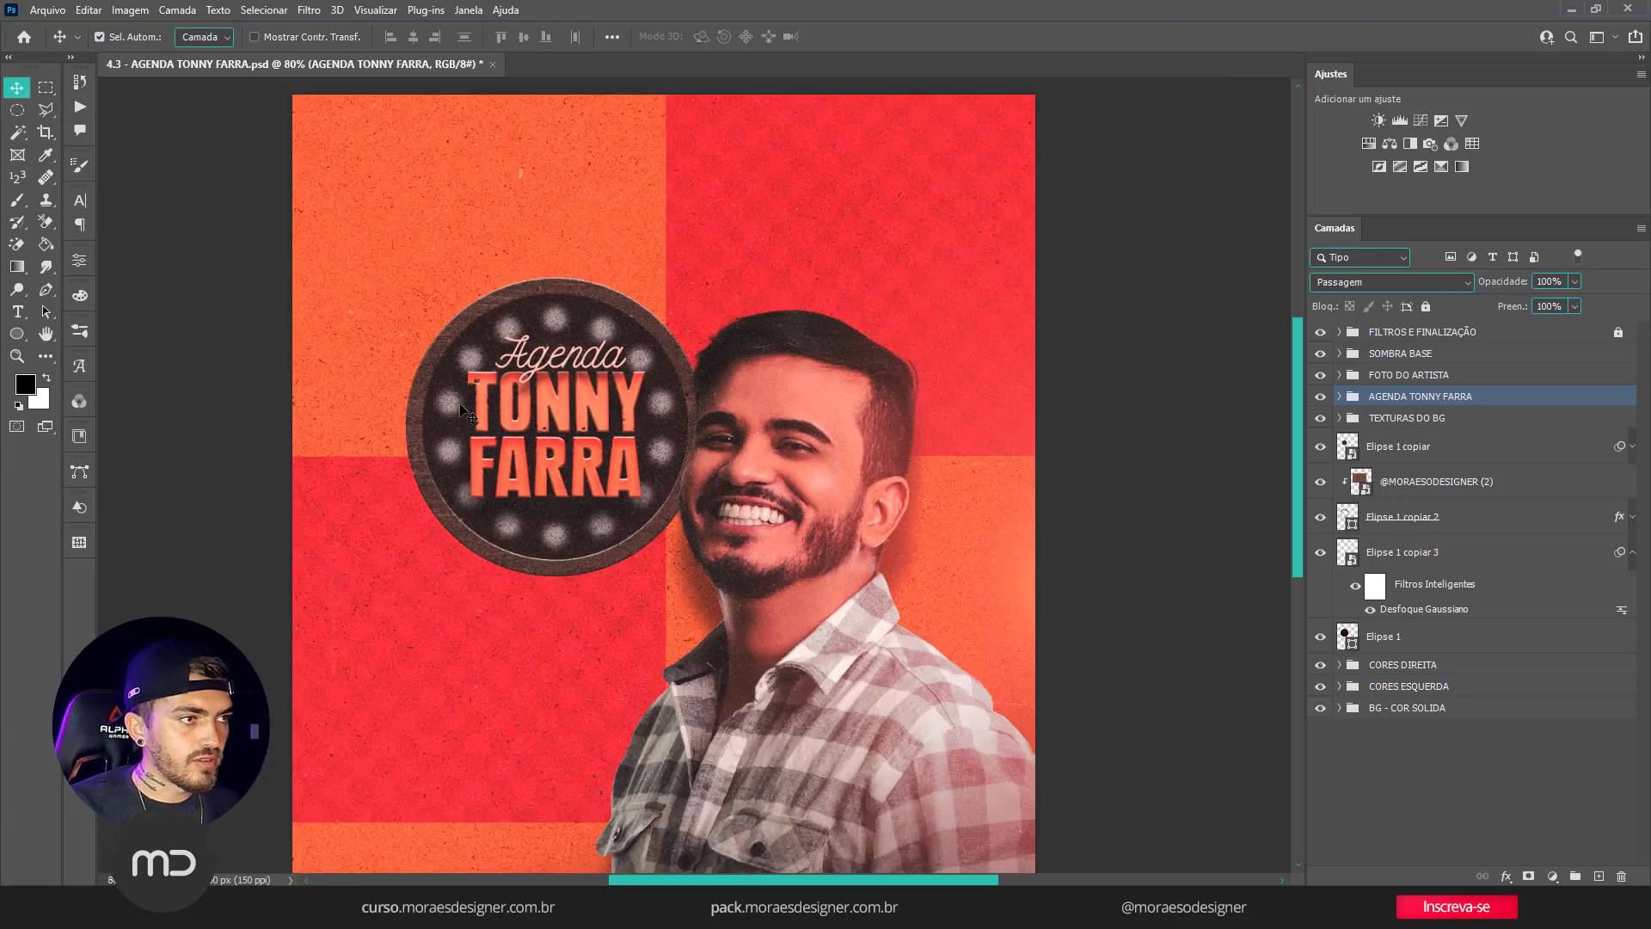
{"action": "scroll", "coordinate": [466, 415], "scroll_direction": "up", "scroll_amount": 2}
{"action": "key", "text": "ctrl+t"}
{"action": "left_click_drag", "start_coordinate": [702, 311], "coordinate": [684, 325]}
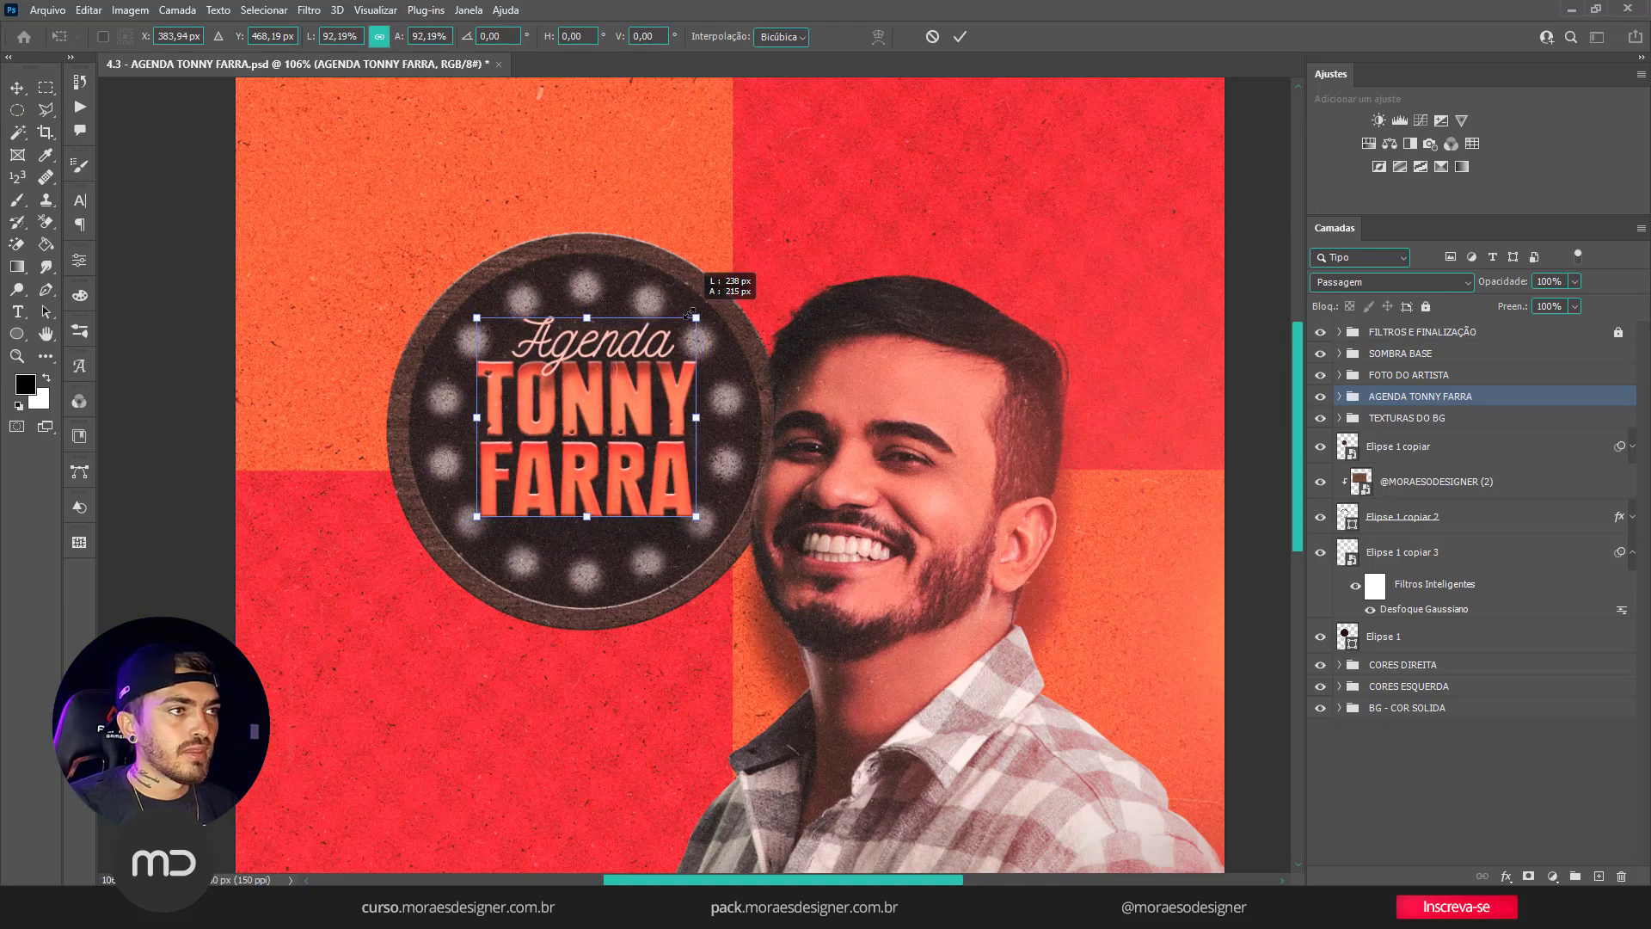
{"action": "left_click", "coordinate": [960, 36]}
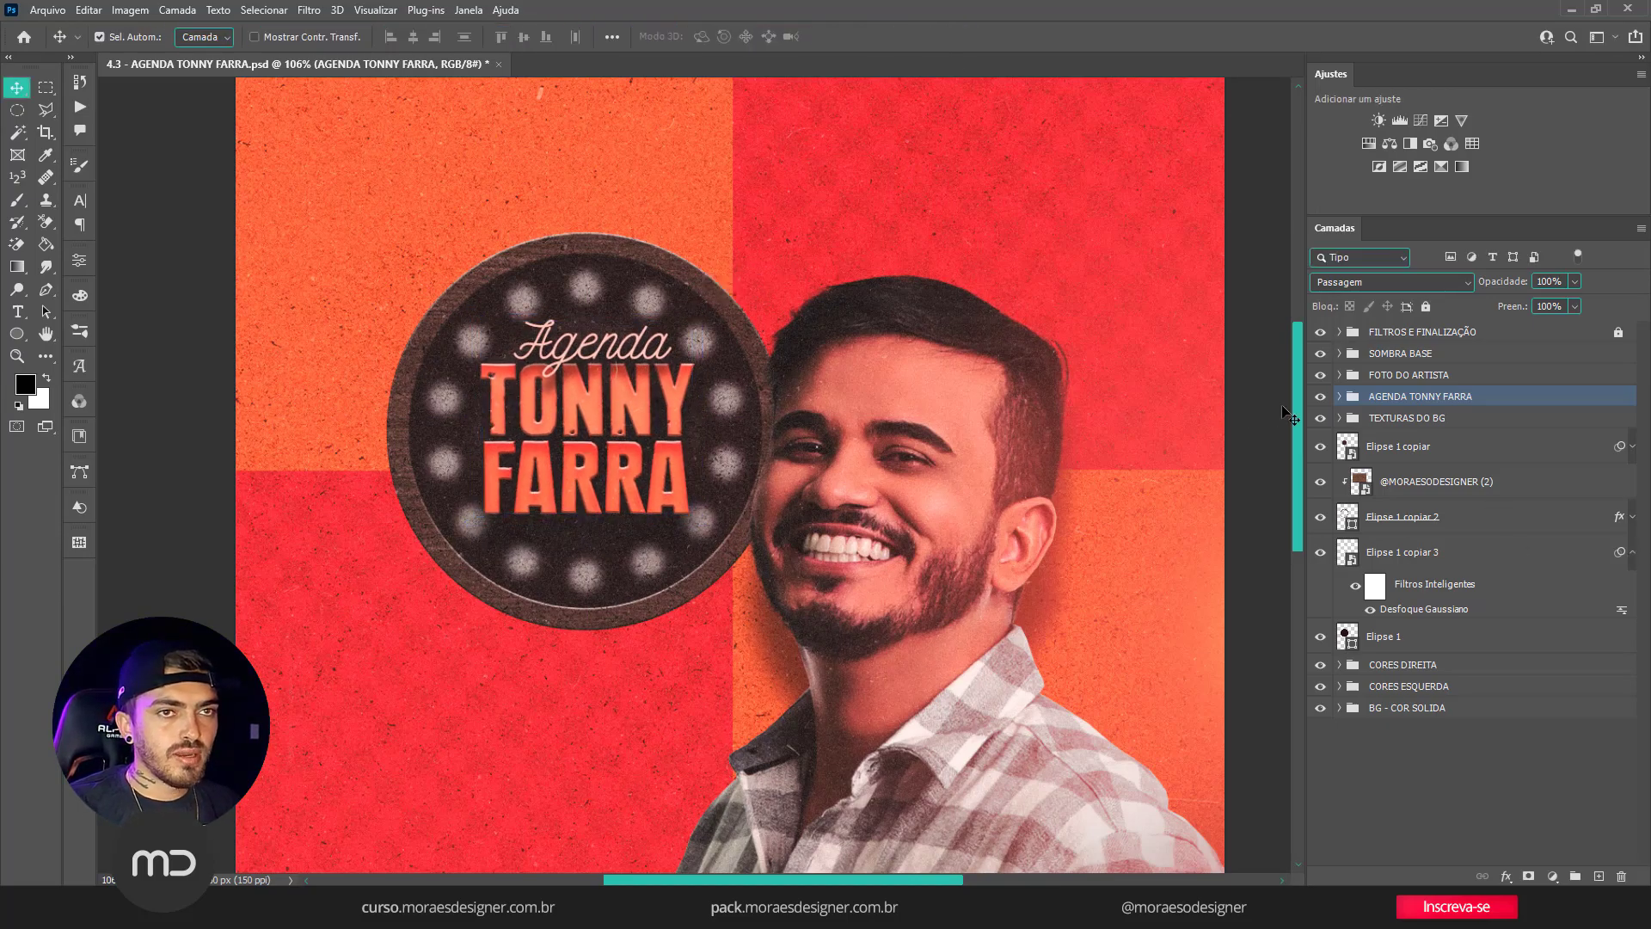
Hide the AGENDA TONNY FARRA title group and lock the collapsed TEXTURAS DO BG group.
{"action": "left_click", "coordinate": [1320, 397]}
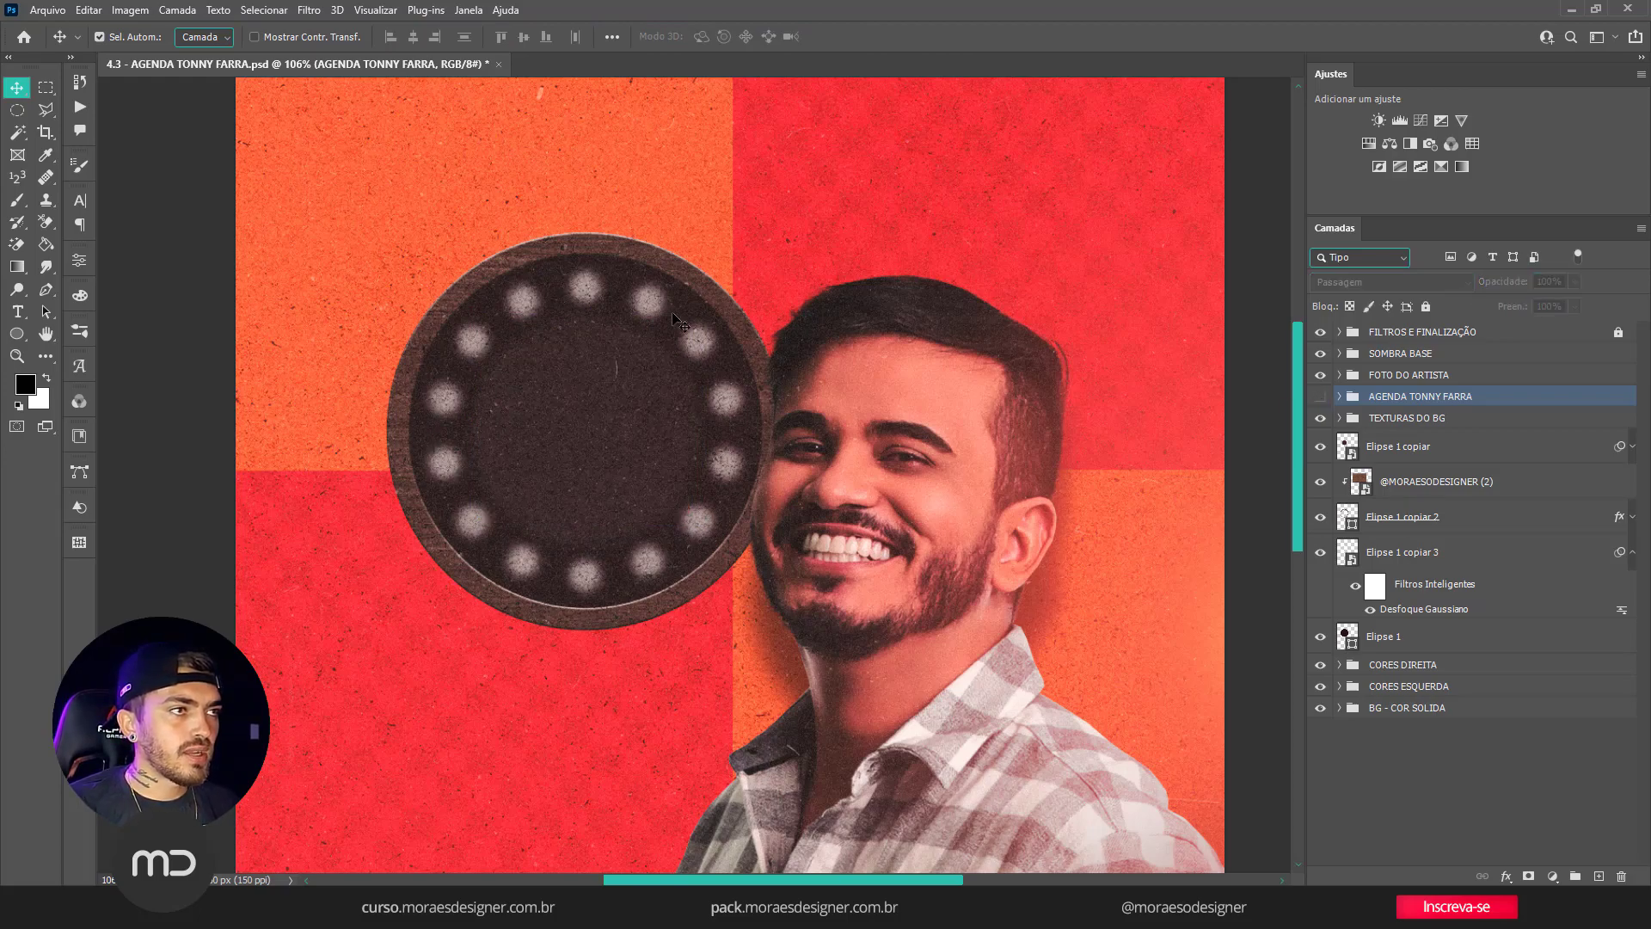
{"action": "left_click", "coordinate": [593, 456]}
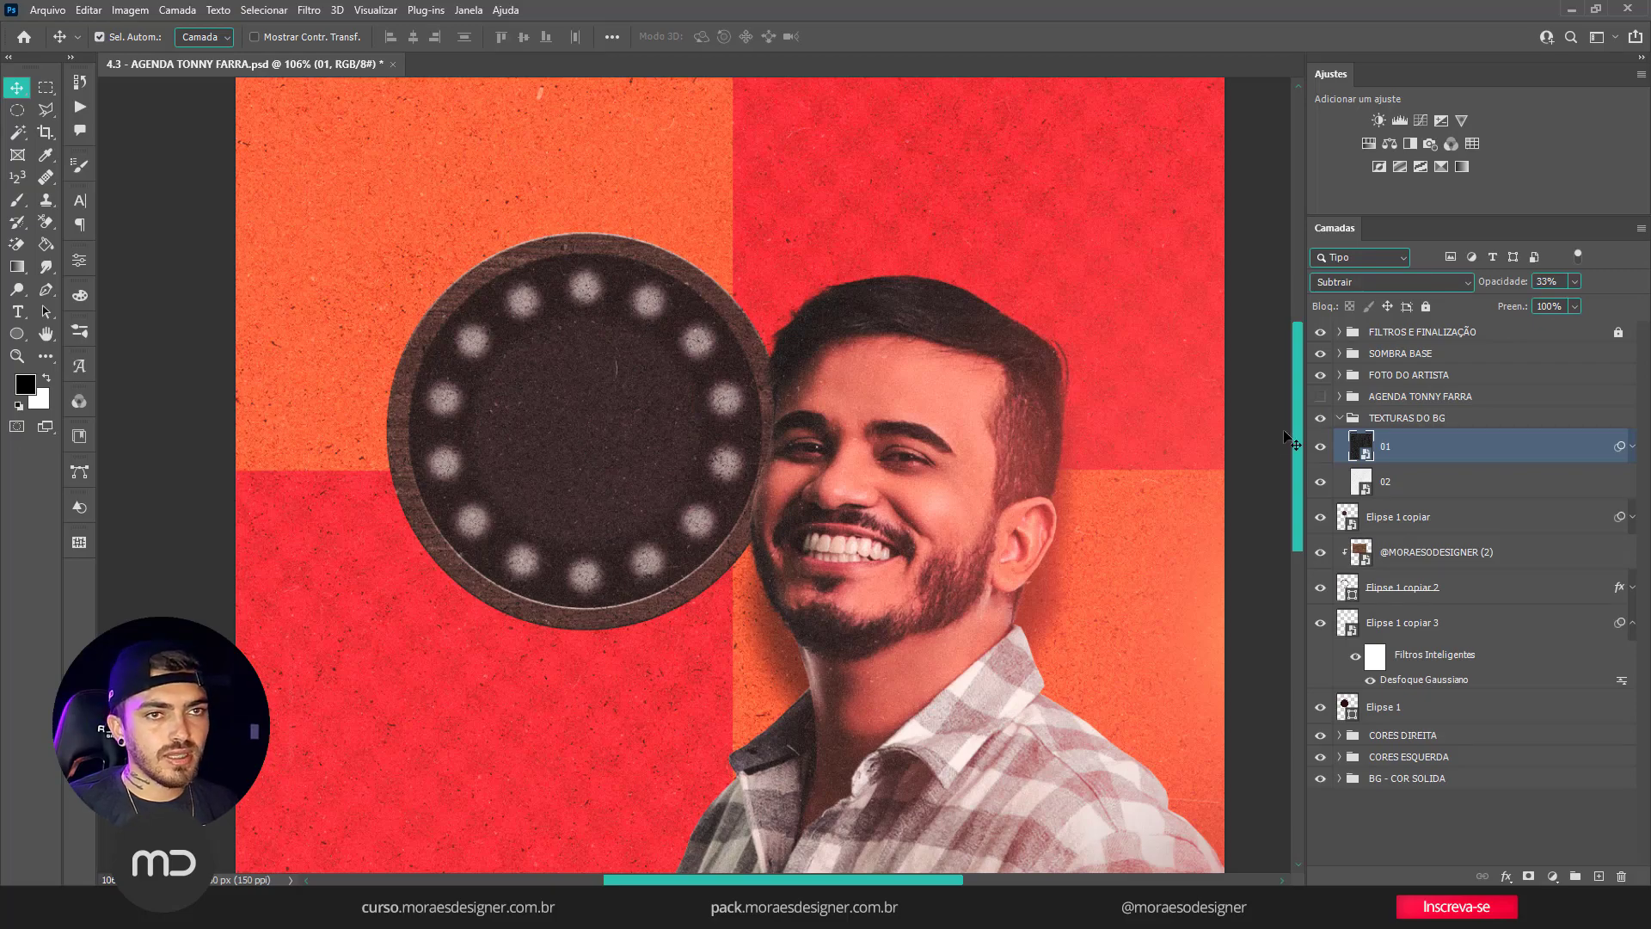
{"action": "left_click", "coordinate": [1339, 418]}
{"action": "left_click", "coordinate": [1426, 308]}
Set the Gaussian Blur radius of Elipse 1 copiar to 12.5 pixels and group all the circle's layers down to Elipse 1.
{"action": "left_click", "coordinate": [581, 440]}
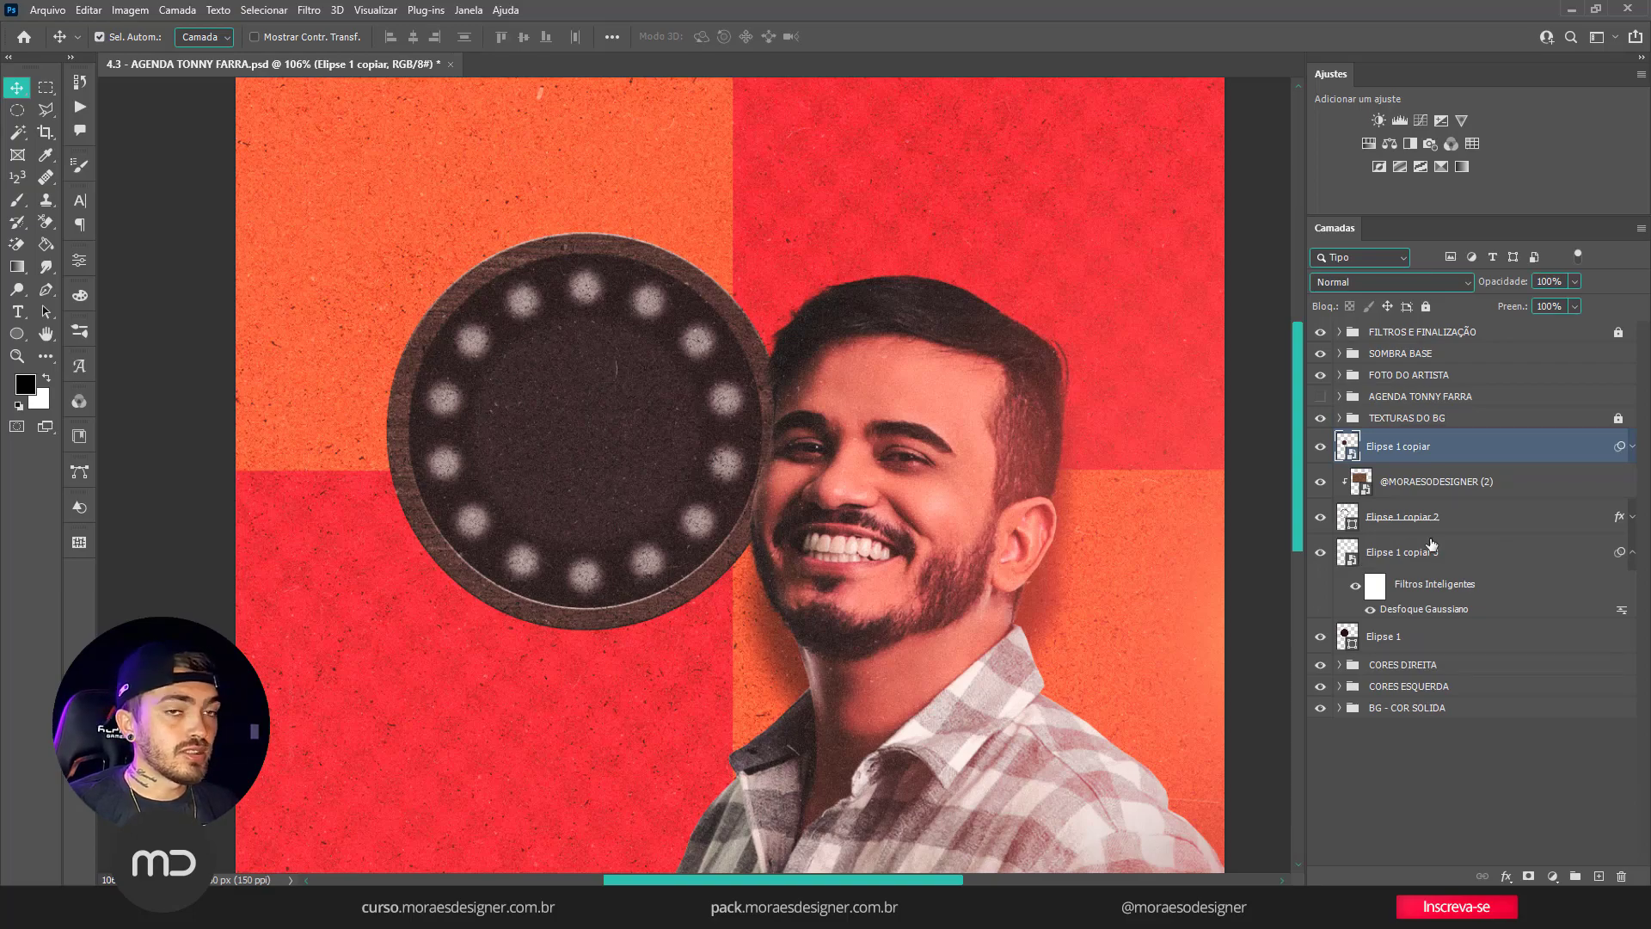
{"action": "left_click", "coordinate": [1632, 446]}
{"action": "double_click", "coordinate": [1450, 503]}
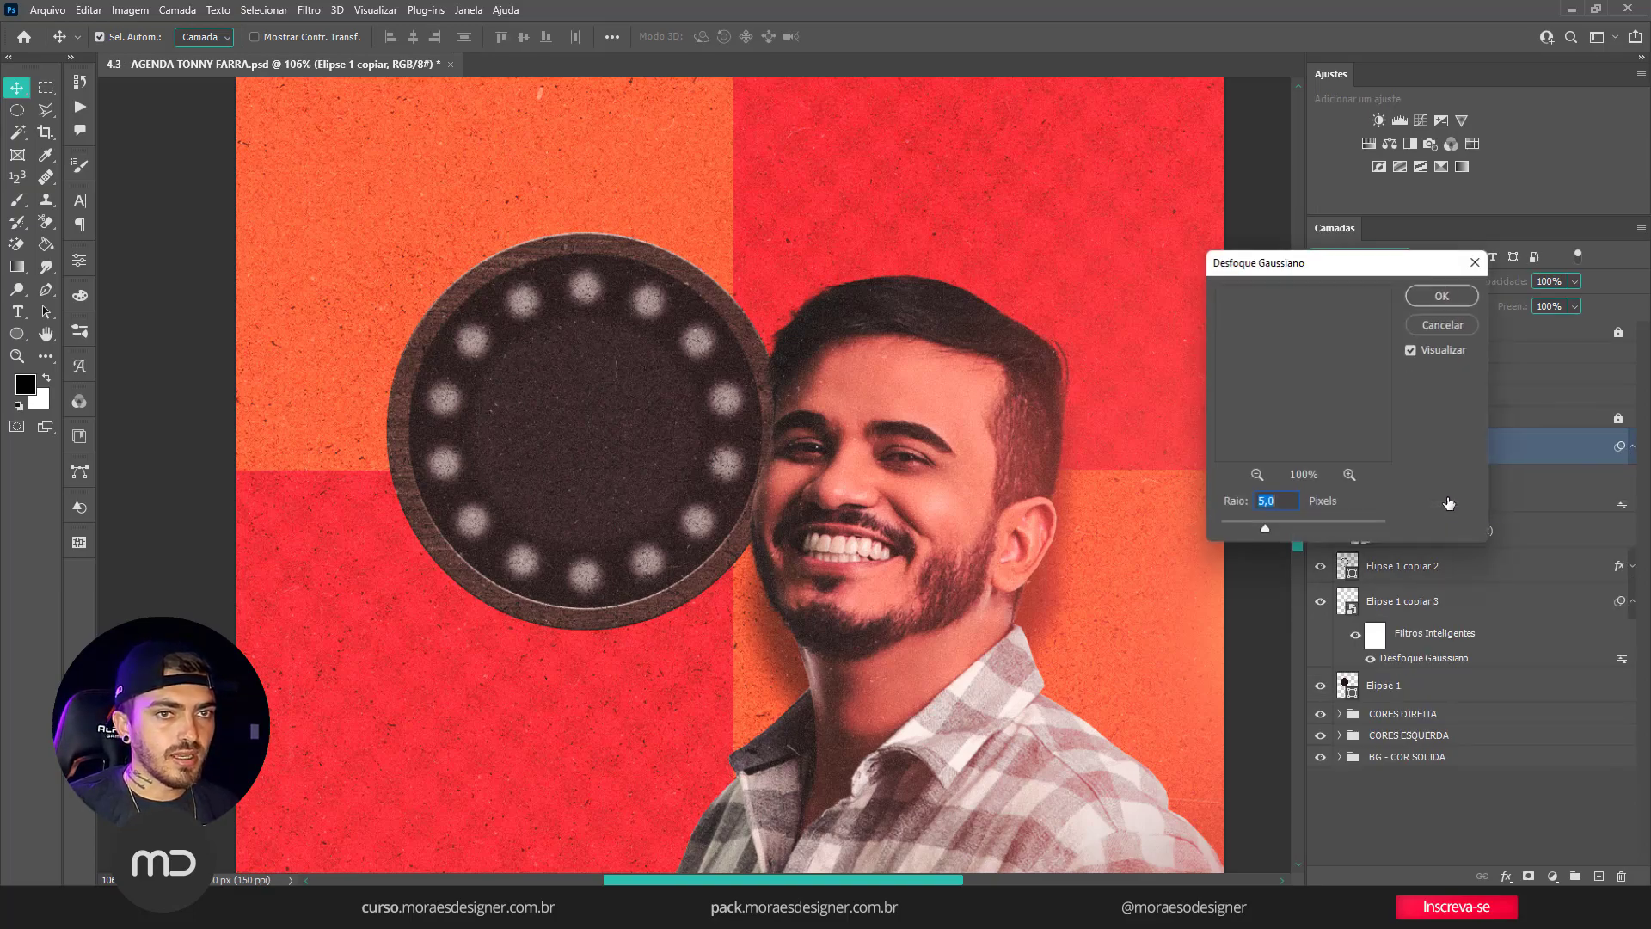
{"action": "left_click_drag", "start_coordinate": [1287, 526], "coordinate": [1288, 526]}
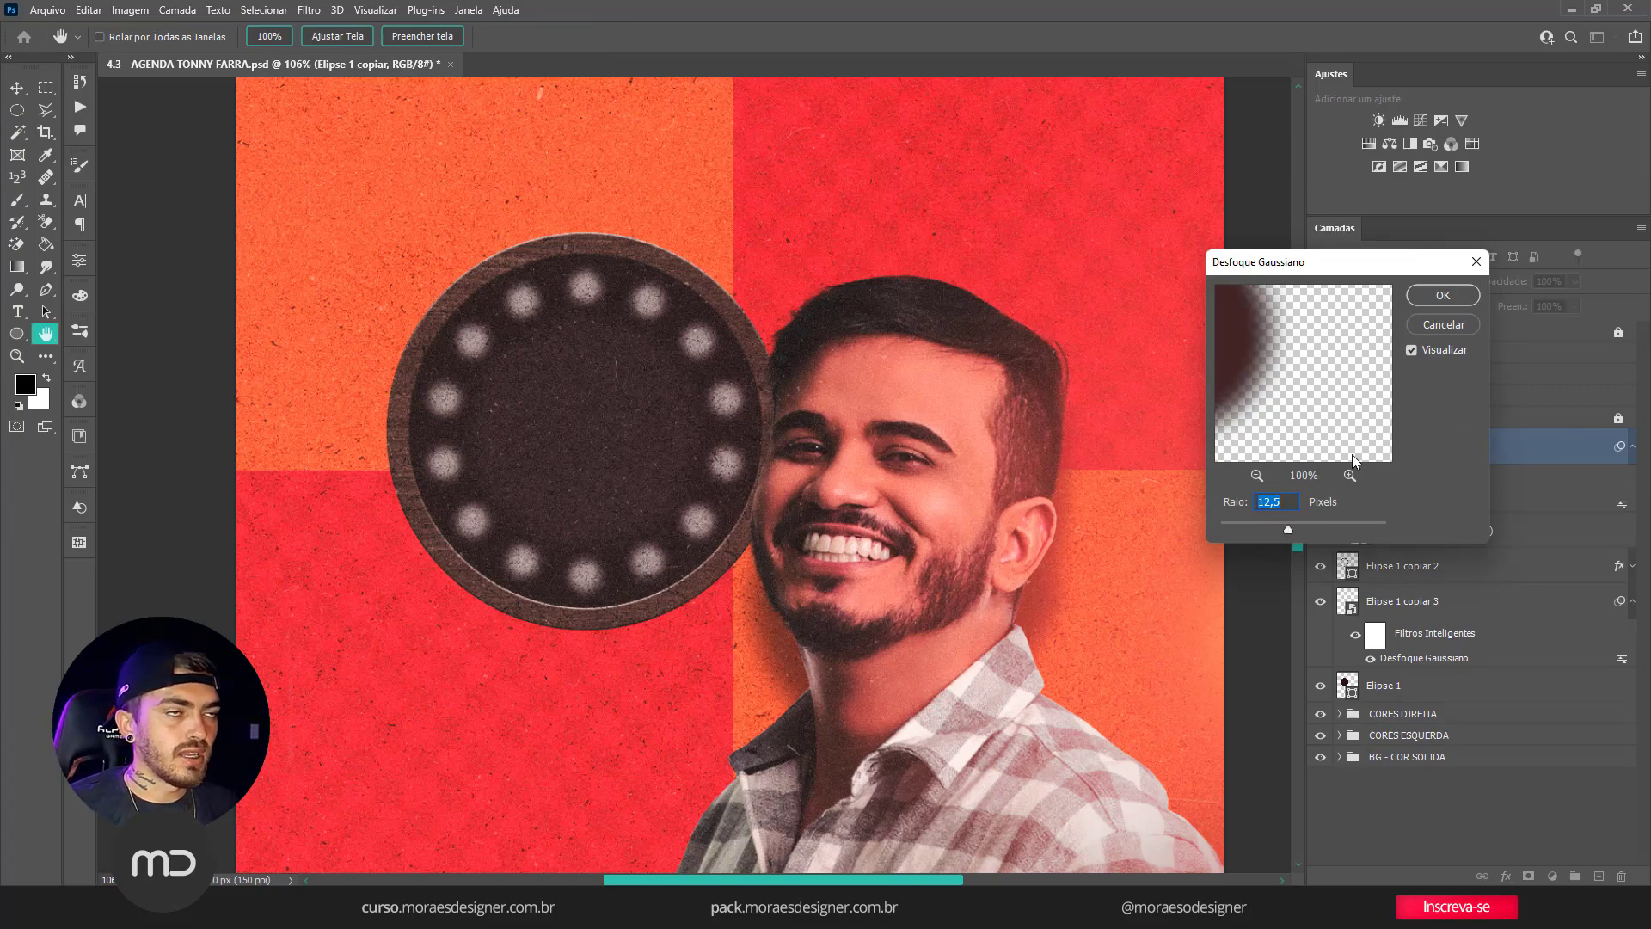
{"action": "left_click", "coordinate": [1443, 295]}
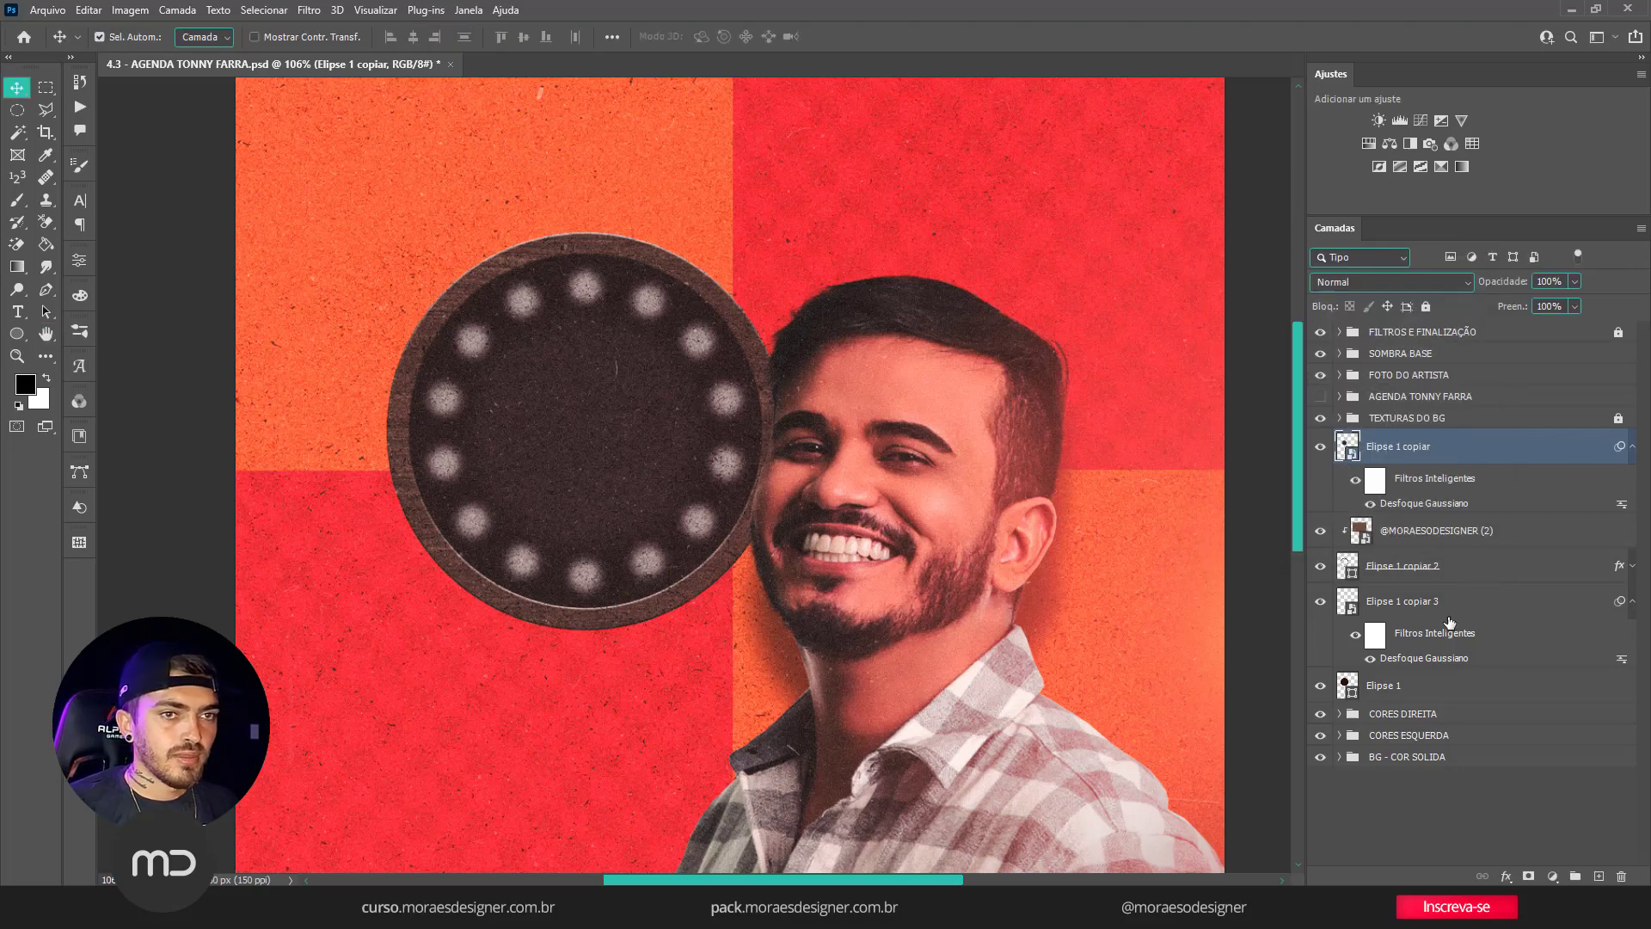
{"action": "left_click", "coordinate": [1427, 686], "text": "shift"}
{"action": "key", "text": "ctrl+g"}
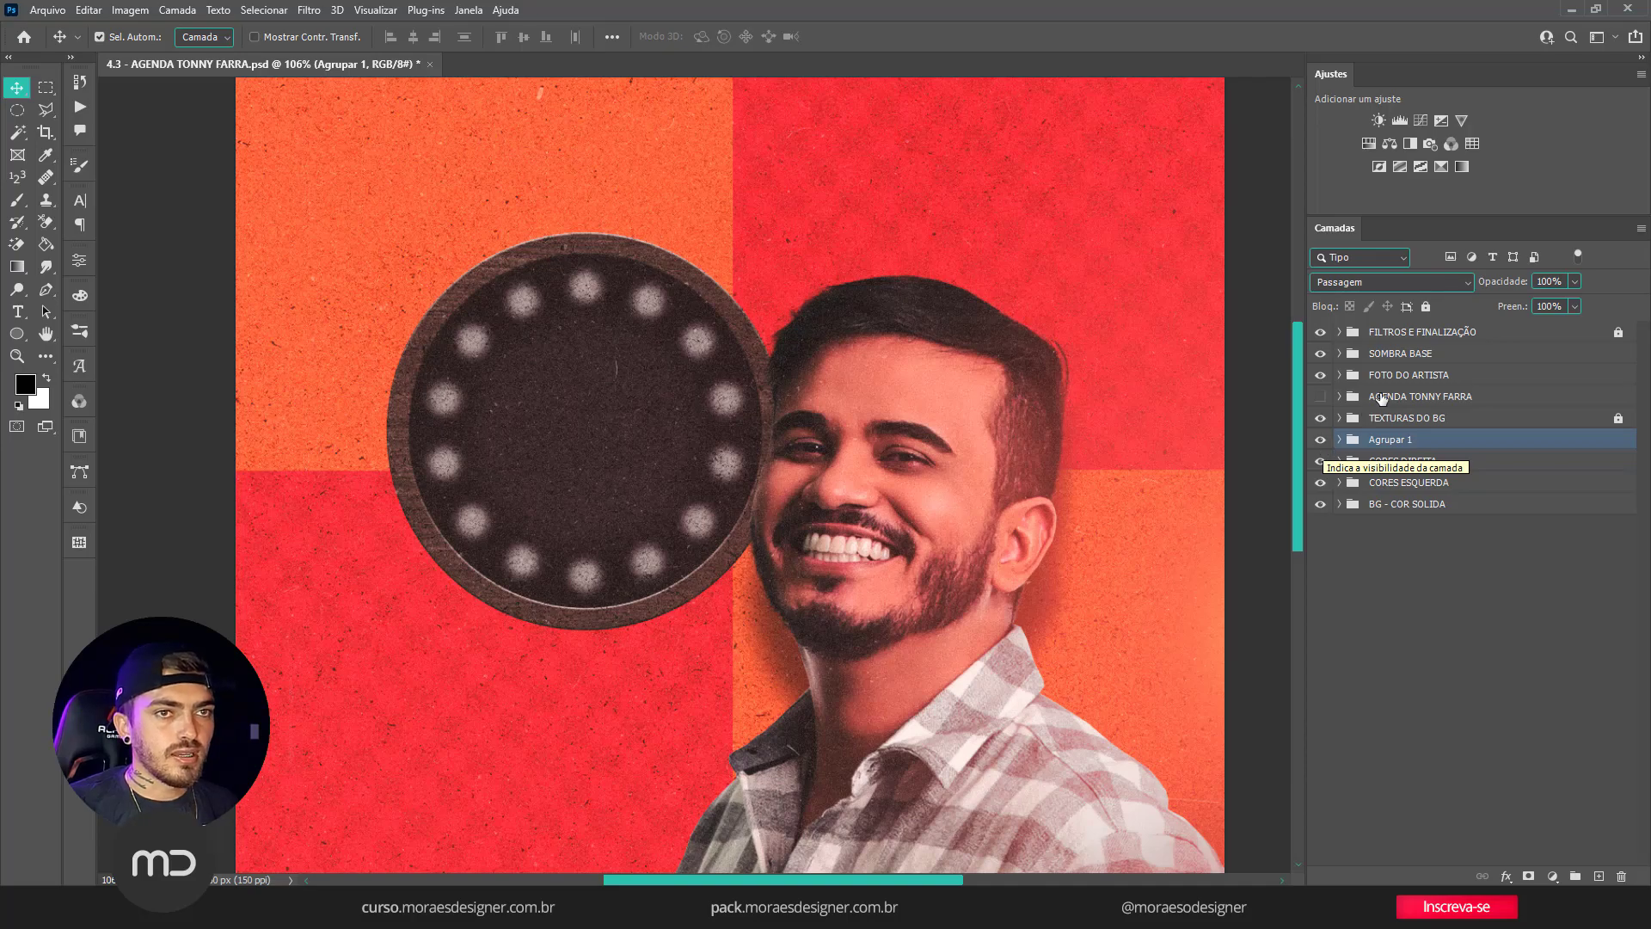
Draw a black rectangle about 499 × 102 px across the artist's chest and move its layer above the FOTO DO ARTISTA group.
{"action": "scroll", "coordinate": [693, 542], "scroll_direction": "down", "scroll_amount": 5}
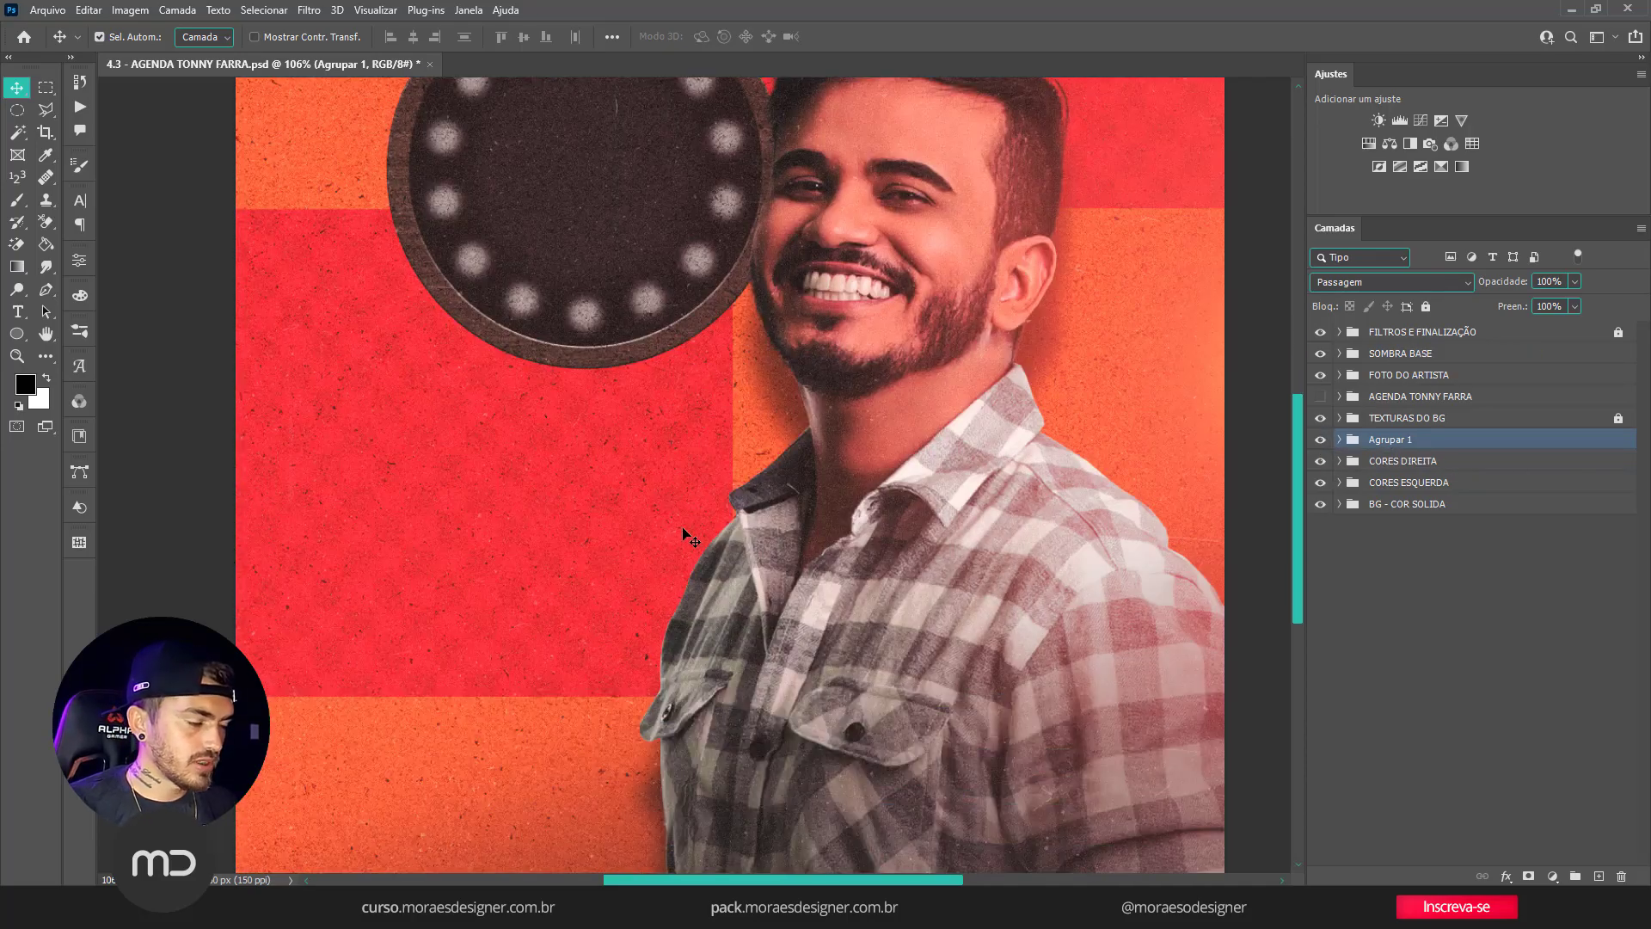
{"action": "scroll", "coordinate": [396, 633], "scroll_direction": "down", "scroll_amount": 2}
{"action": "scroll", "coordinate": [400, 632], "scroll_direction": "up", "scroll_amount": 1}
{"action": "left_click_drag", "start_coordinate": [490, 590], "coordinate": [574, 566]}
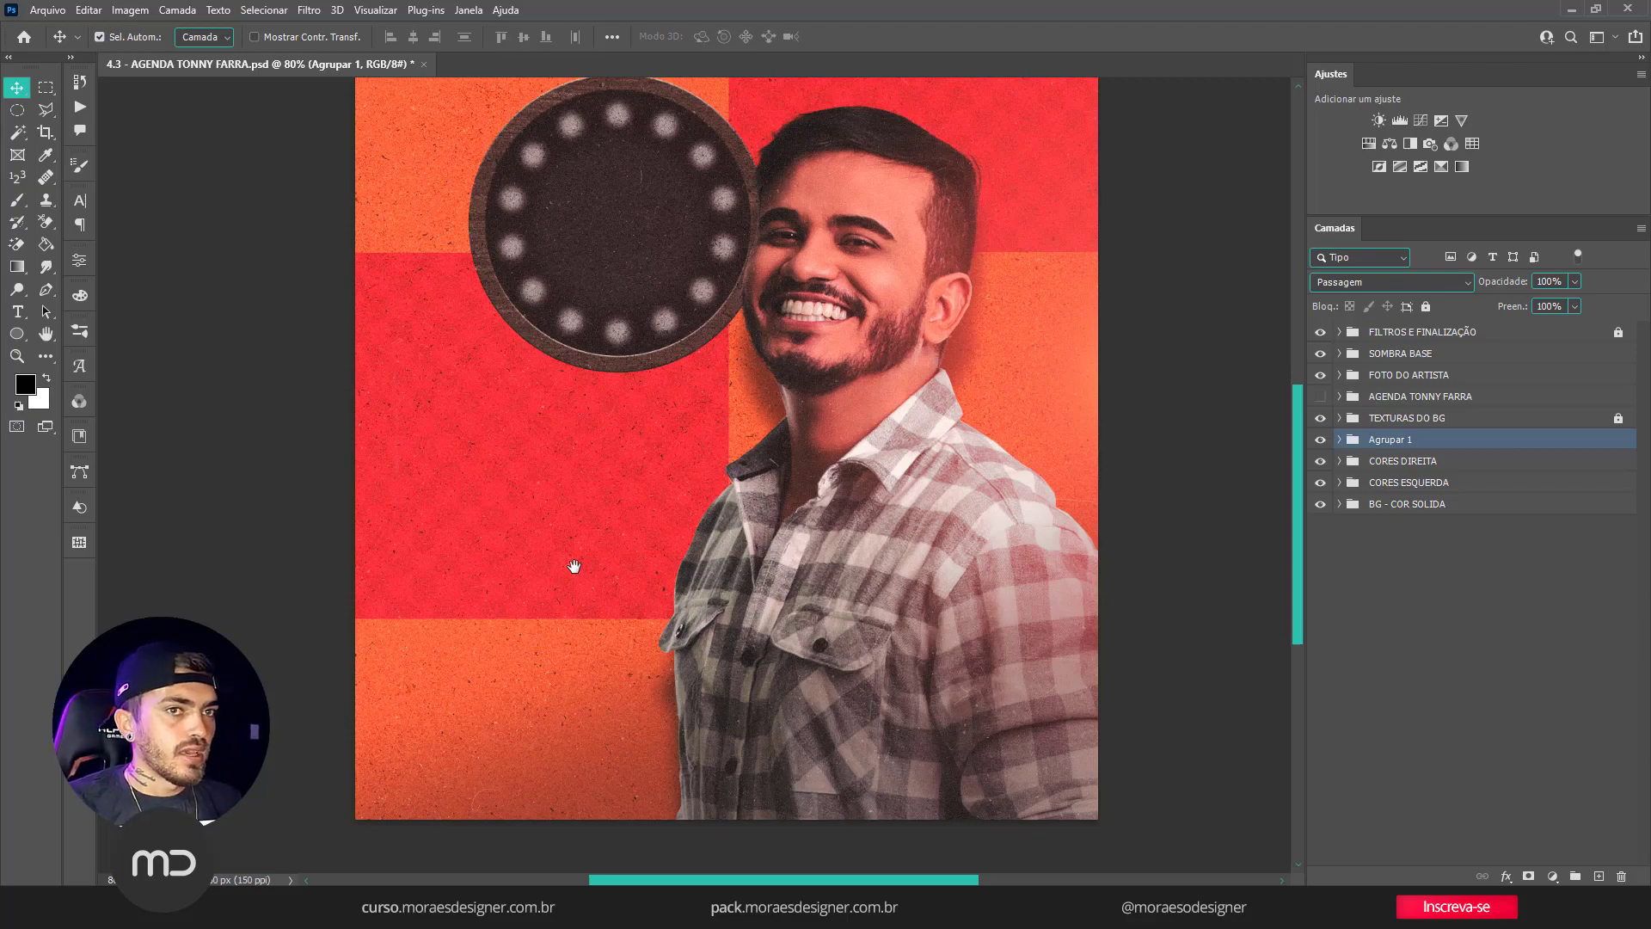
{"action": "left_click", "coordinate": [16, 335]}
{"action": "right_click", "coordinate": [22, 336]}
{"action": "left_click", "coordinate": [129, 335]}
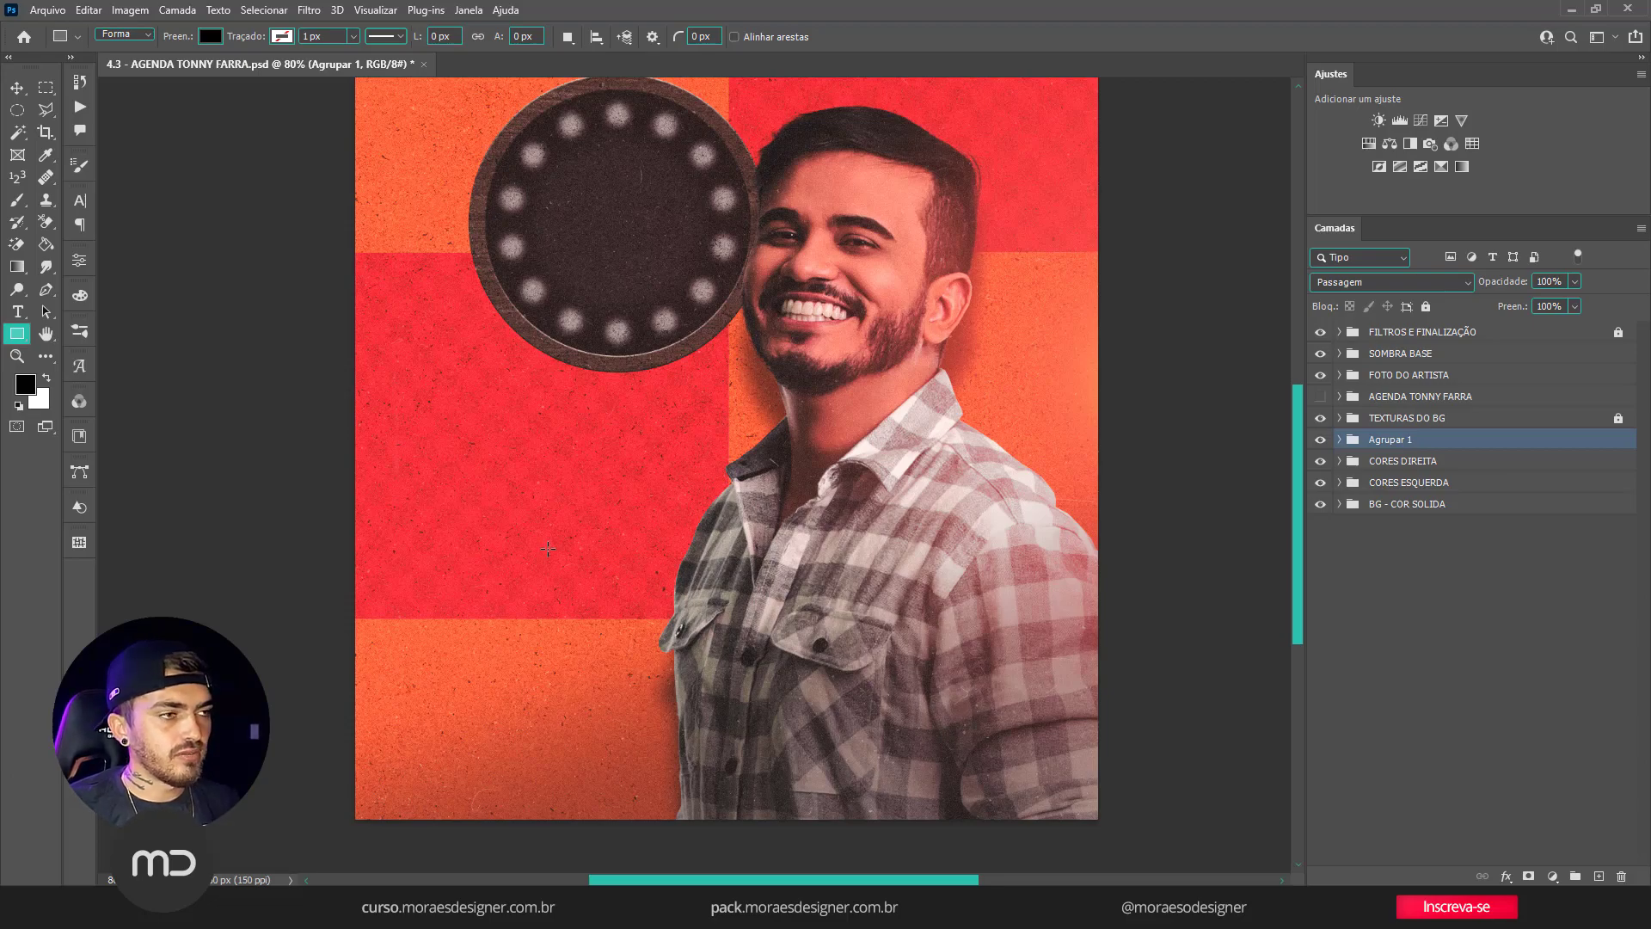
{"action": "left_click_drag", "start_coordinate": [490, 542], "coordinate": [829, 579]}
{"action": "left_click_drag", "start_coordinate": [827, 596], "coordinate": [827, 608]}
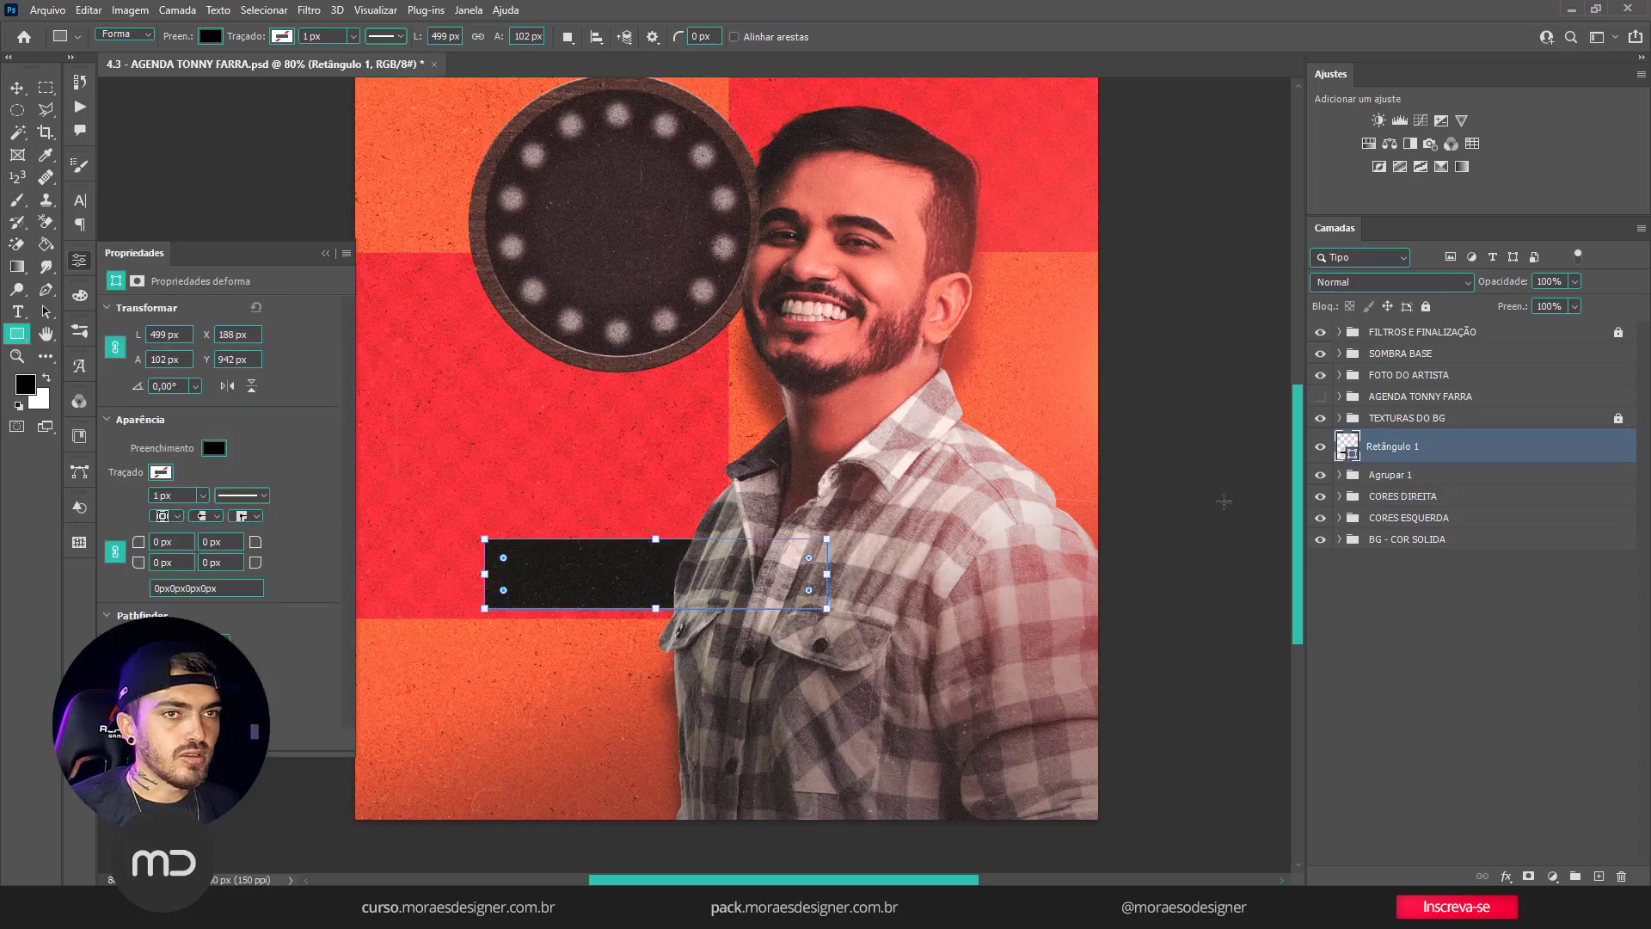
{"action": "left_click_drag", "start_coordinate": [1419, 449], "coordinate": [1419, 370]}
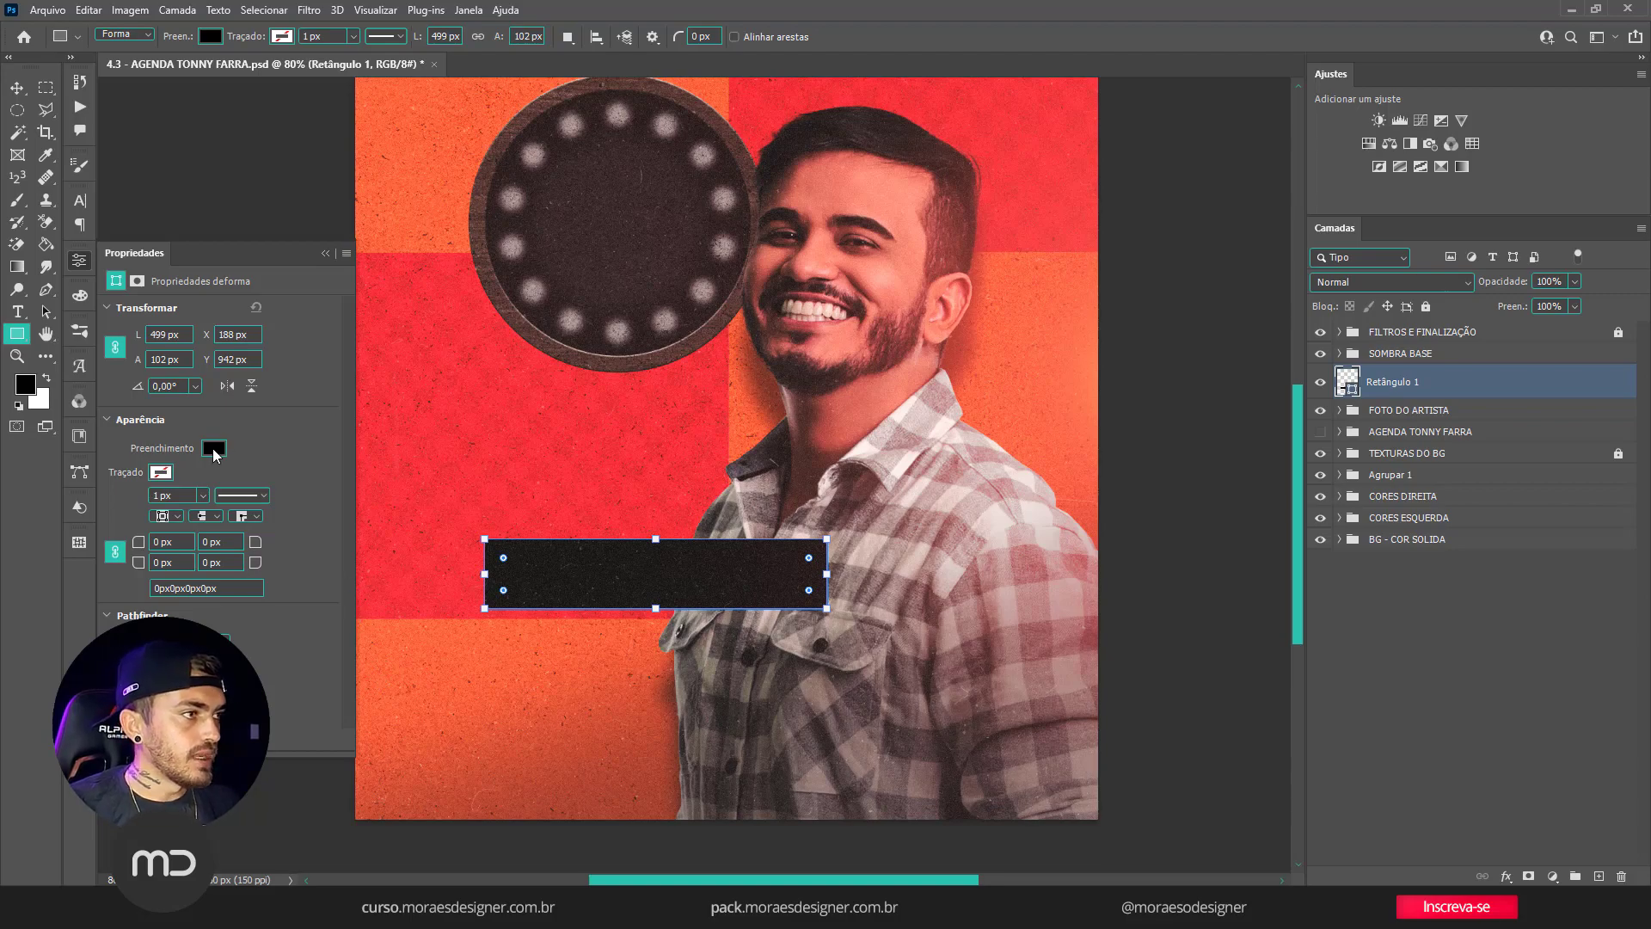
Change the rectangle's fill to a dark brown from the recently used colours.
{"action": "left_click", "coordinate": [214, 448]}
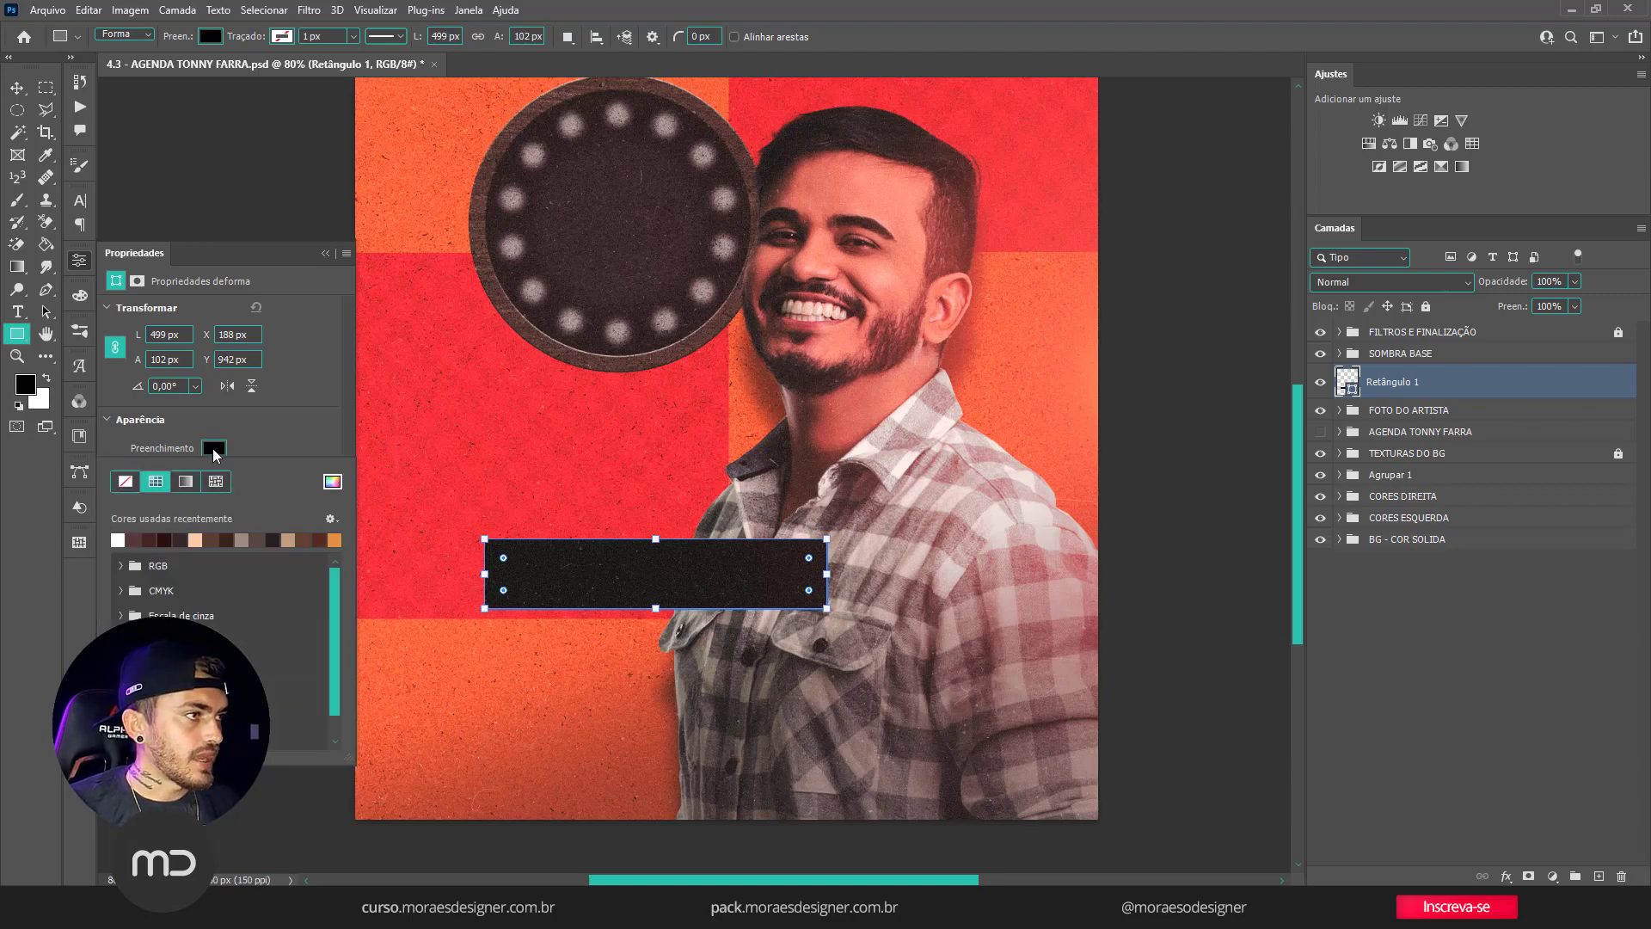
{"action": "left_click", "coordinate": [136, 539]}
{"action": "left_click", "coordinate": [164, 539]}
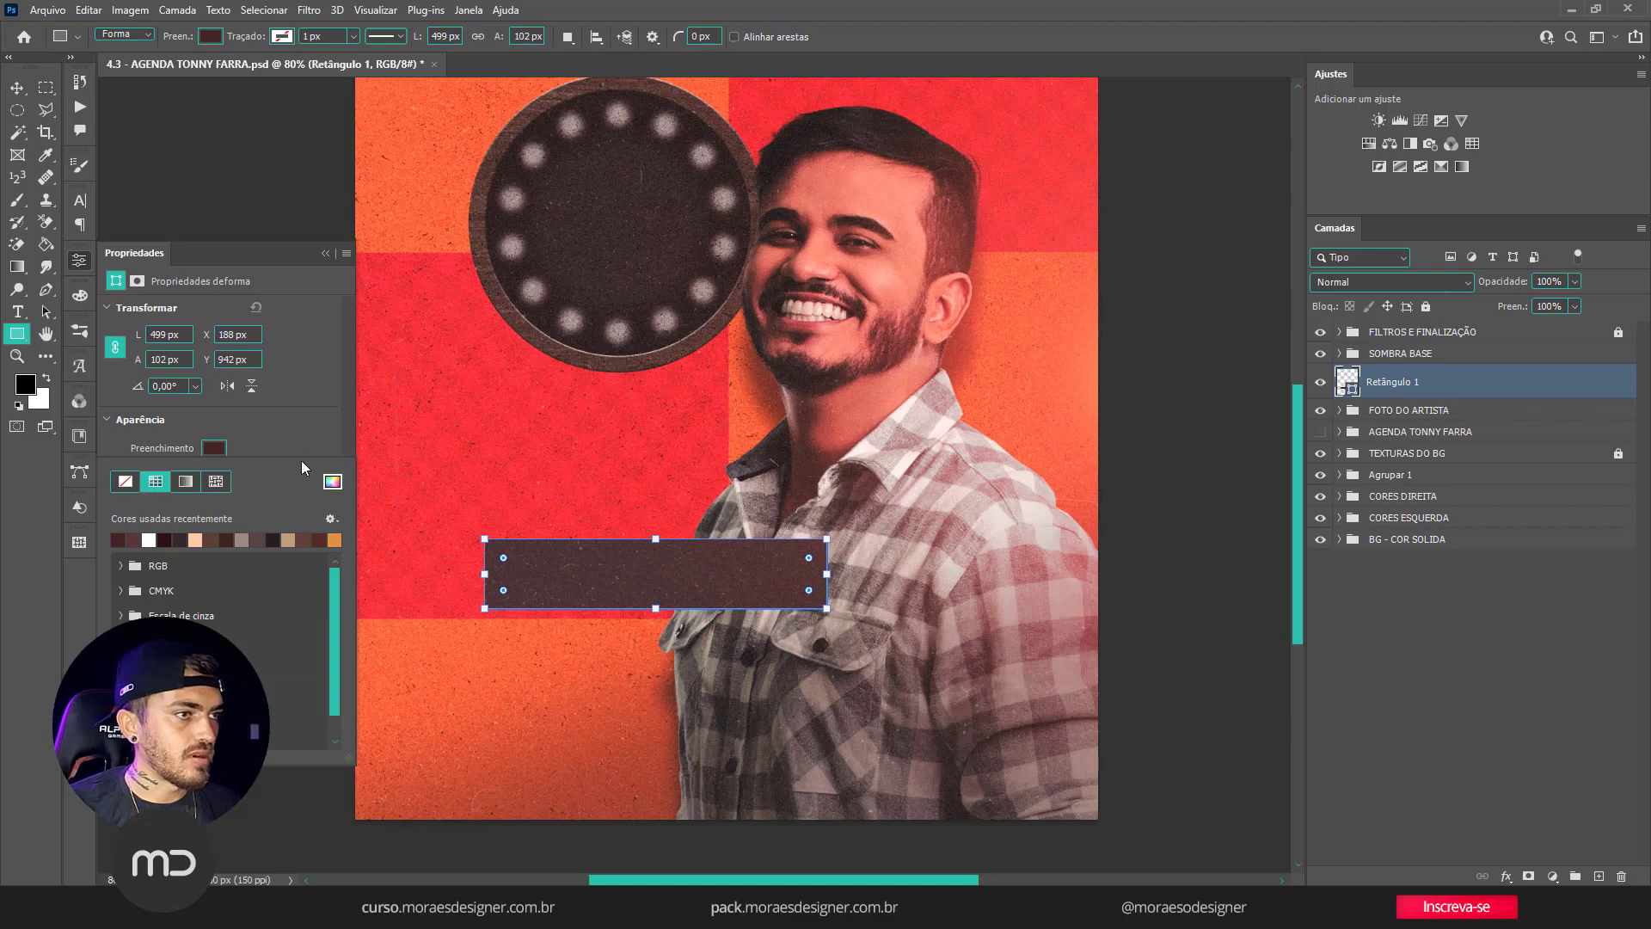
{"action": "left_click", "coordinate": [312, 411]}
Give the rectangle a light peach stroke from the recent colours and thicken it to about 12.32 px.
{"action": "left_click", "coordinate": [161, 472]}
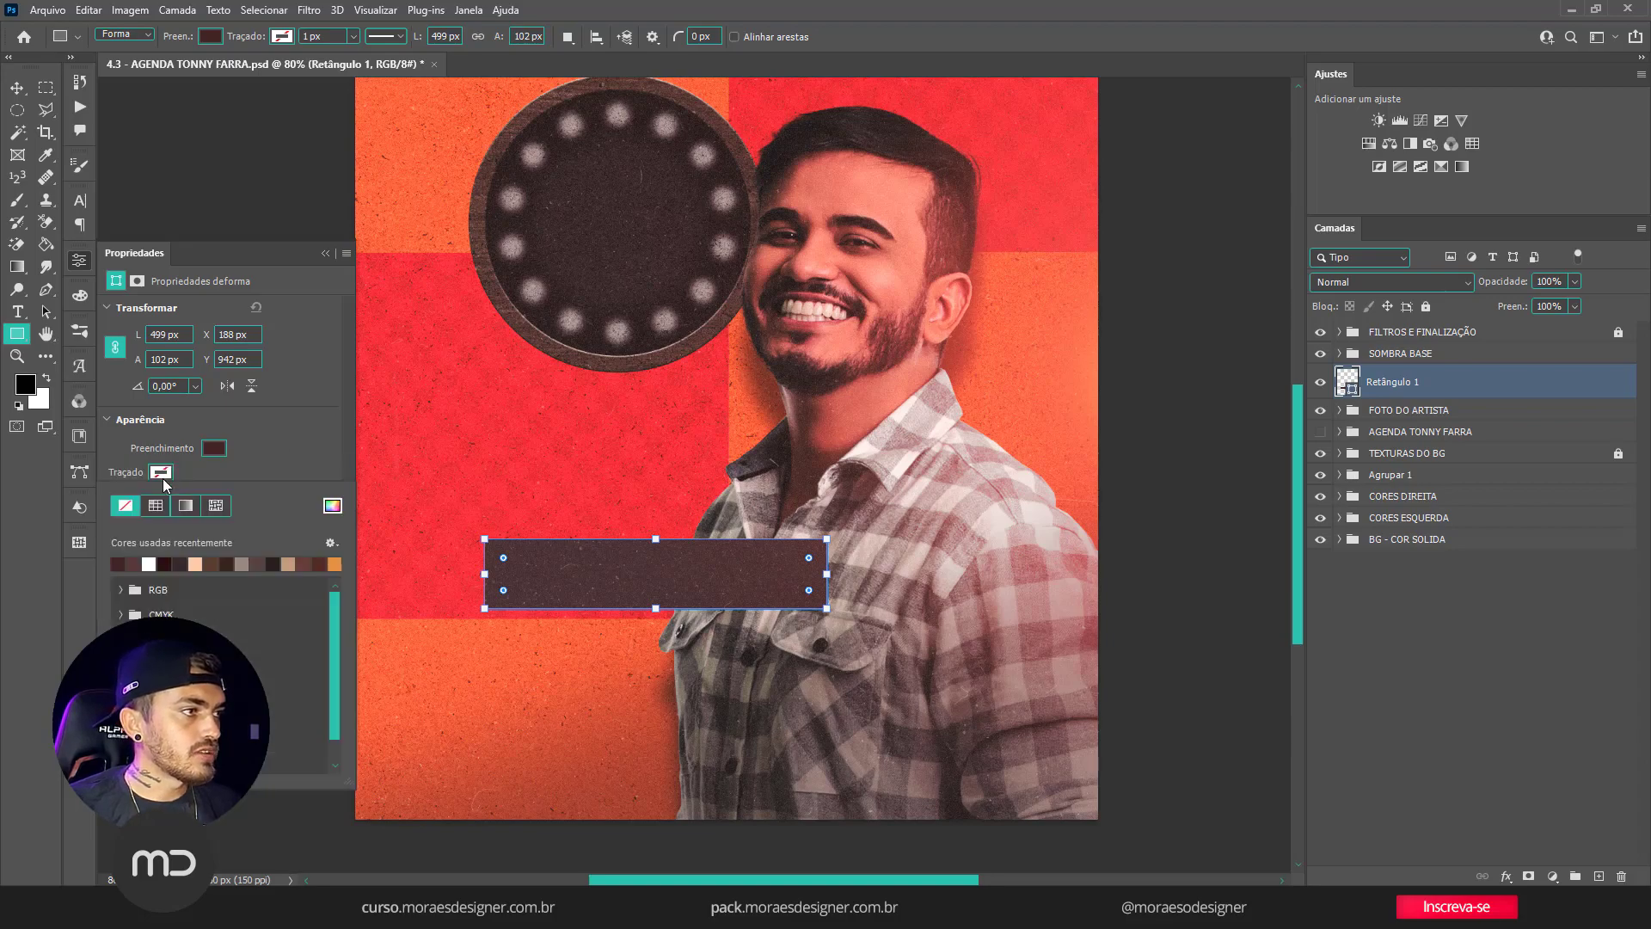
{"action": "left_click", "coordinate": [133, 563]}
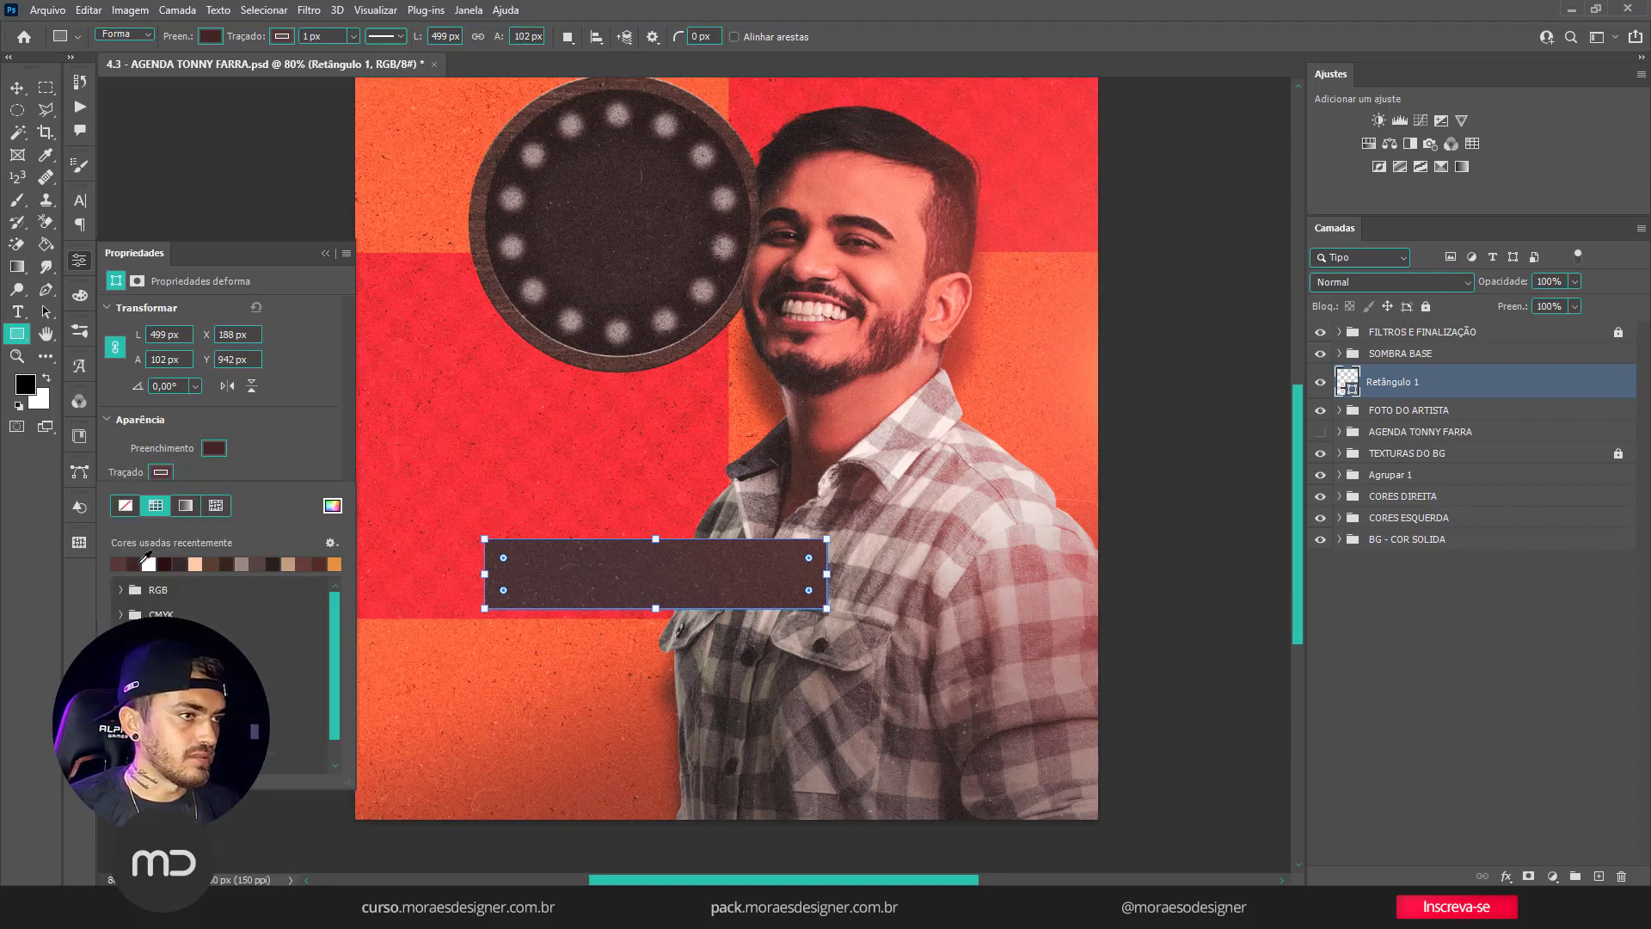
{"action": "left_click", "coordinate": [196, 564]}
{"action": "left_click", "coordinate": [299, 461]}
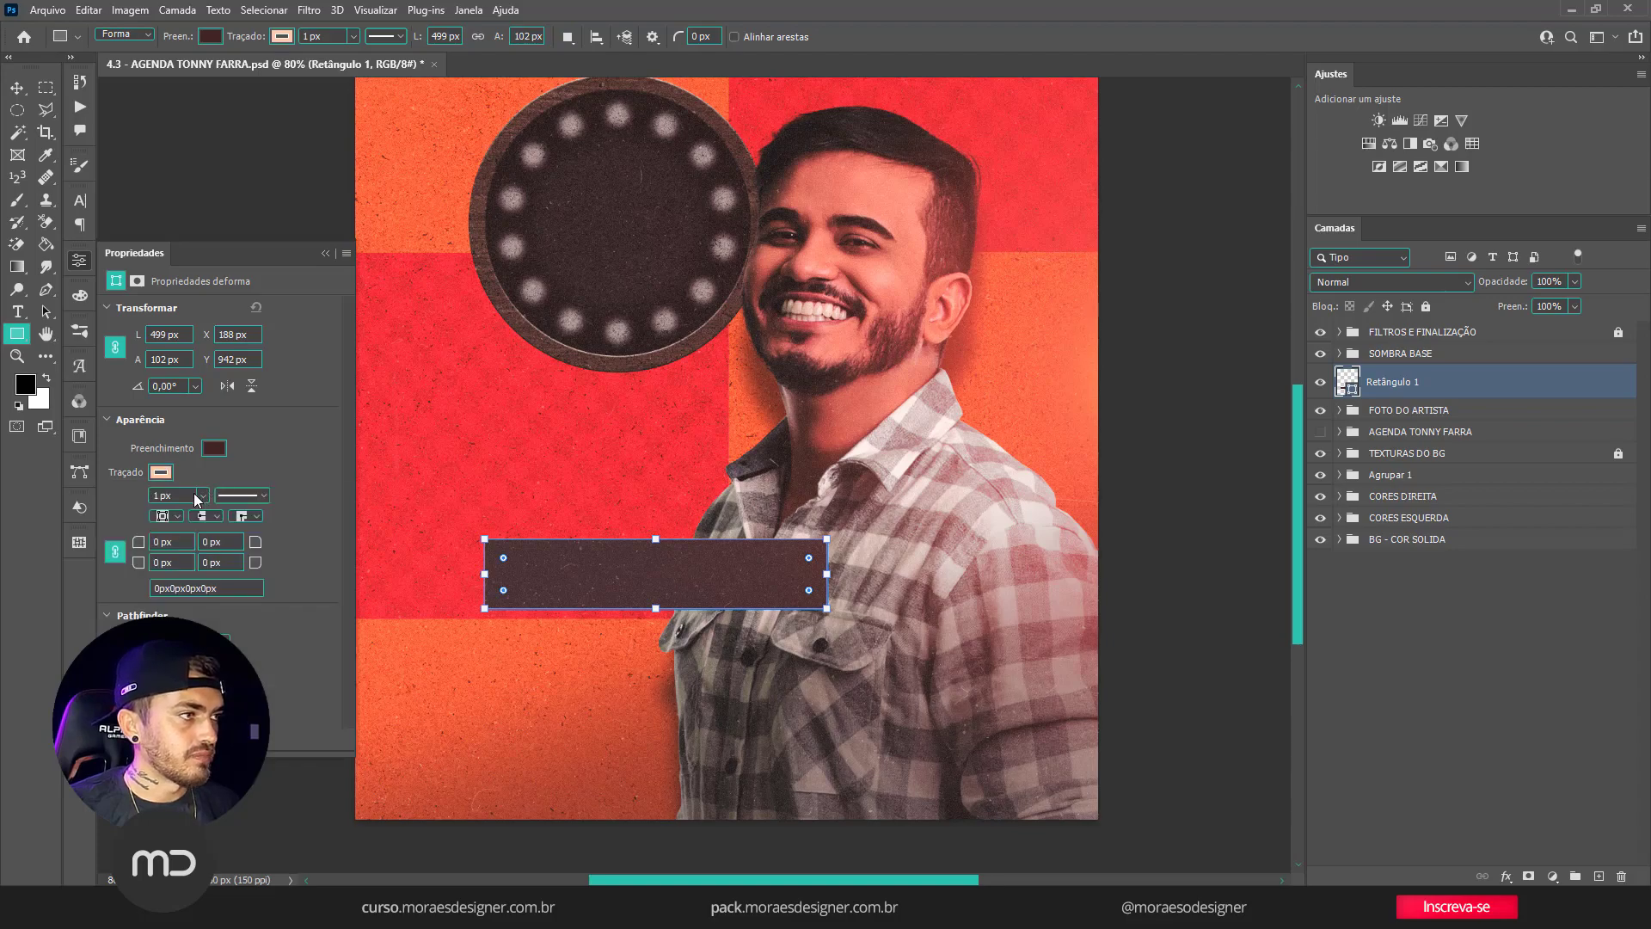
{"action": "left_click", "coordinate": [209, 516]}
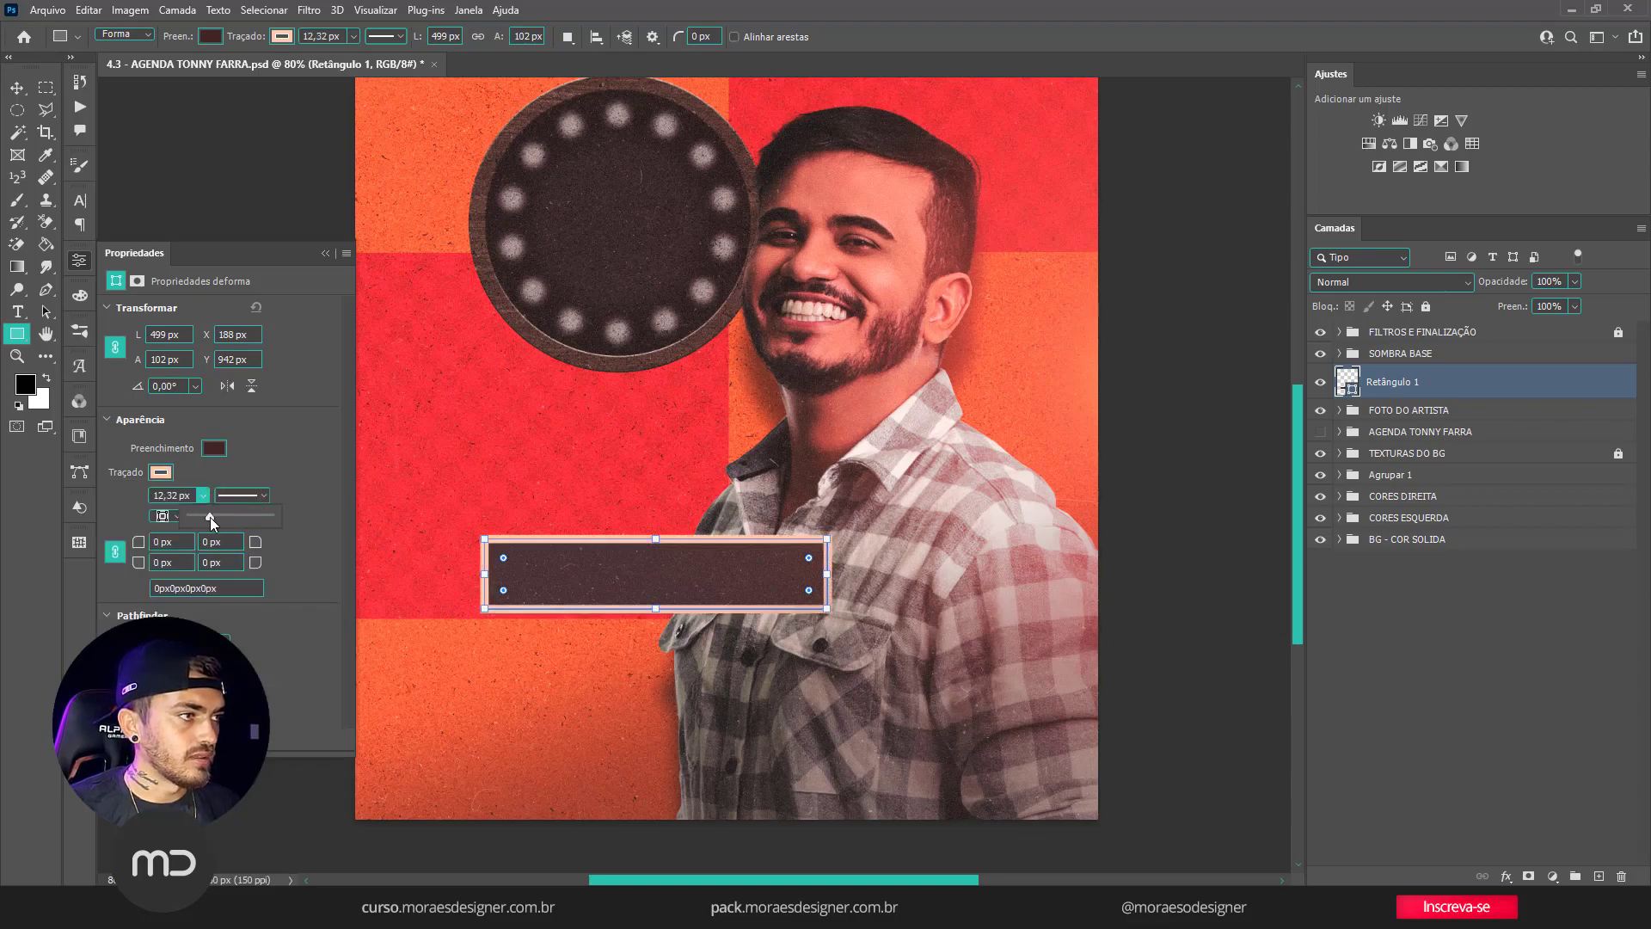
Round the rectangle's corners to 7 px while keeping its stroke width at 12.32 px.
{"action": "left_click_drag", "start_coordinate": [210, 517], "coordinate": [214, 518]}
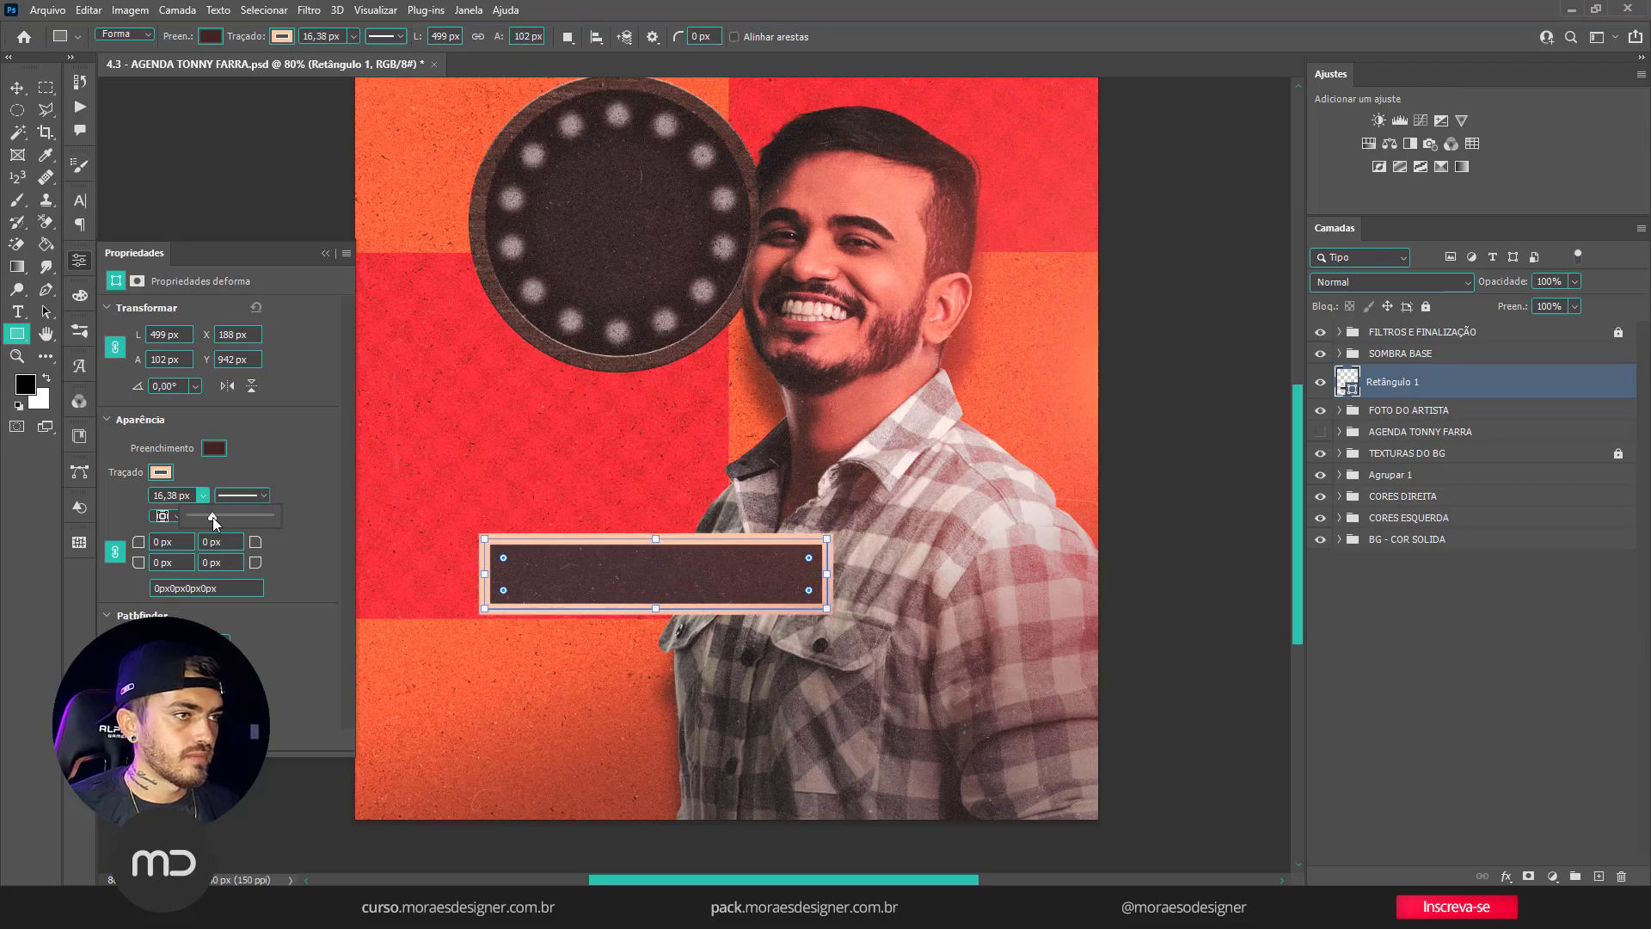
{"action": "left_click_drag", "start_coordinate": [213, 518], "coordinate": [206, 516]}
{"action": "left_click", "coordinate": [297, 431]}
{"action": "left_click_drag", "start_coordinate": [131, 542], "coordinate": [138, 542]}
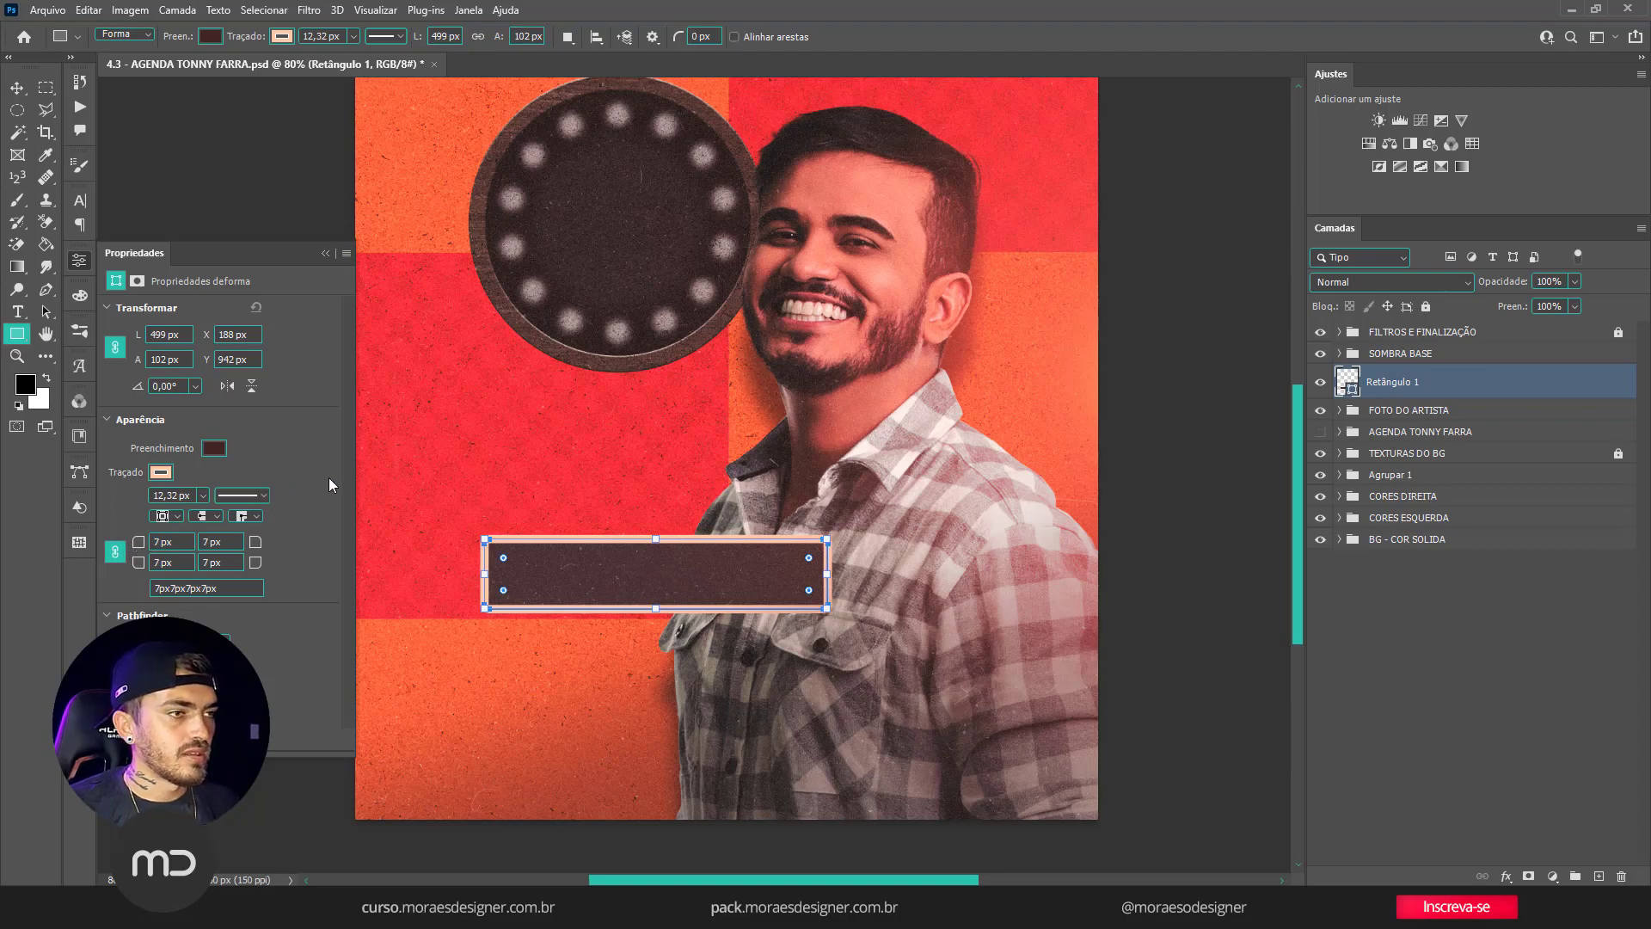
Recolour the rectangle's stroke to a custom dark reddish brown.
{"action": "left_click", "coordinate": [160, 472]}
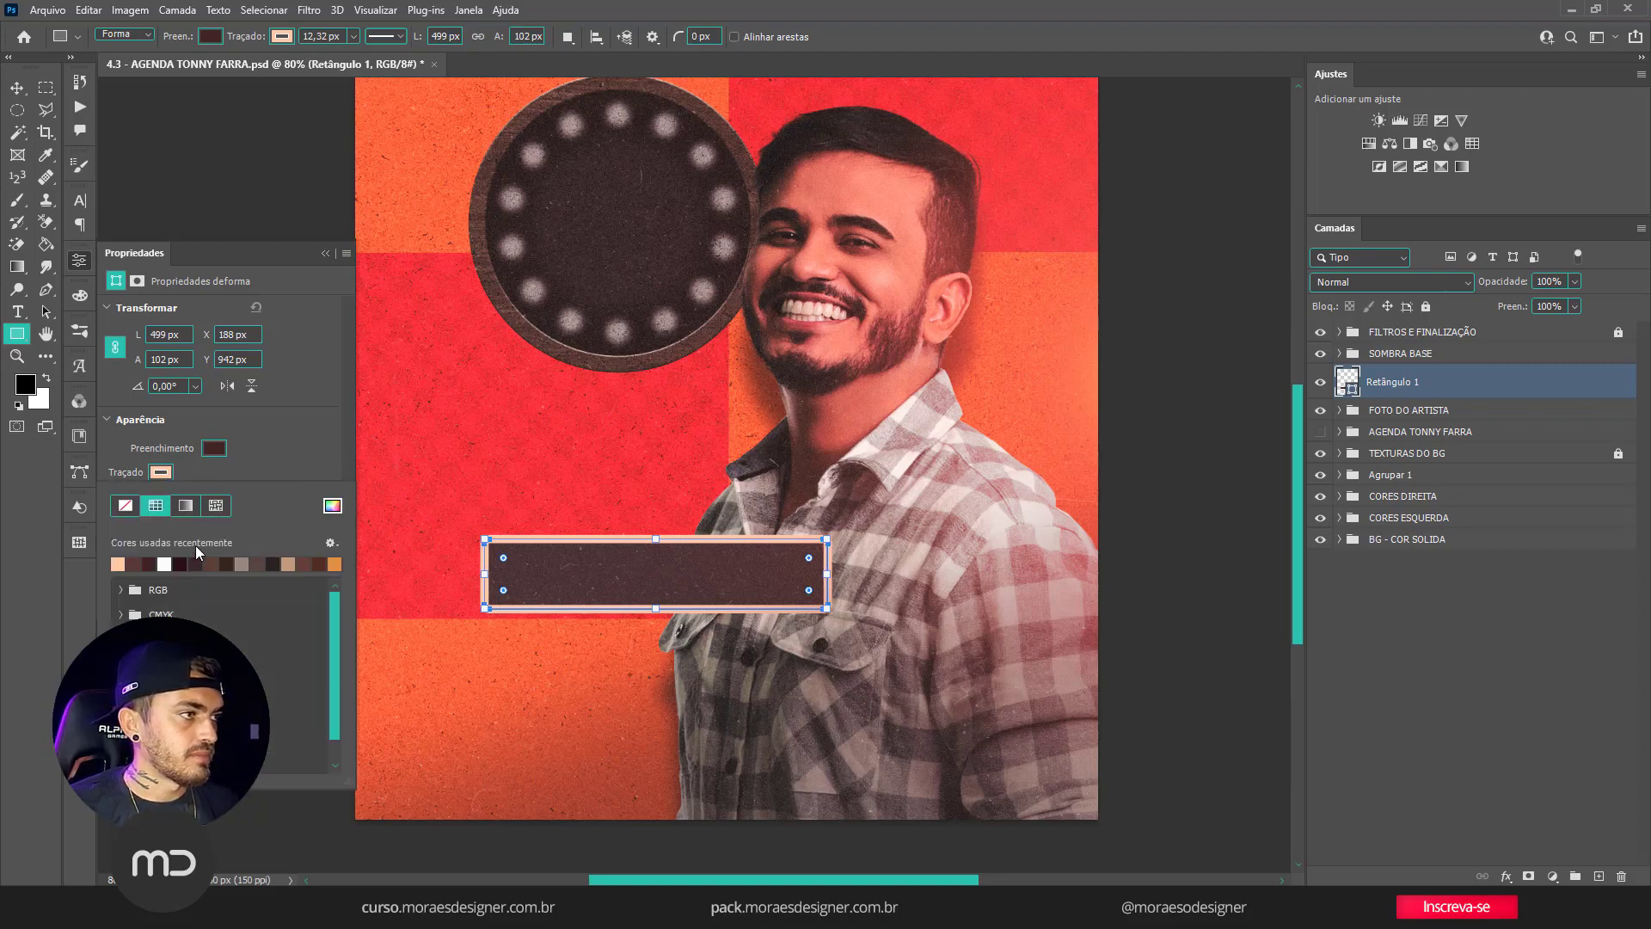
{"action": "left_click", "coordinate": [245, 562]}
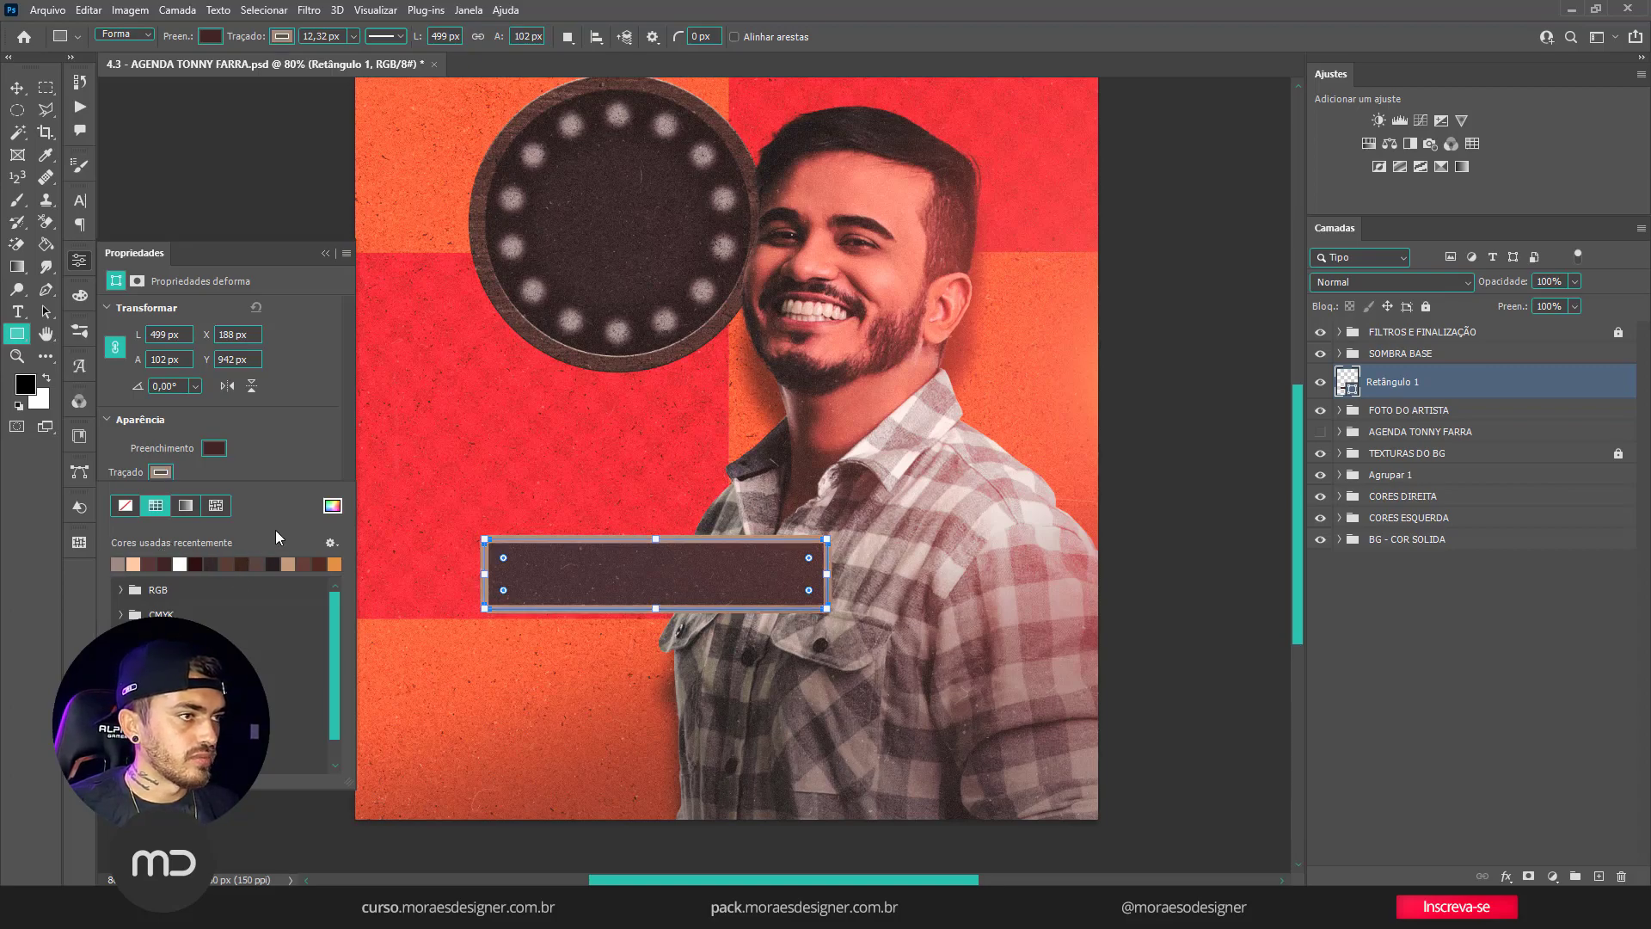
{"action": "left_click", "coordinate": [134, 564]}
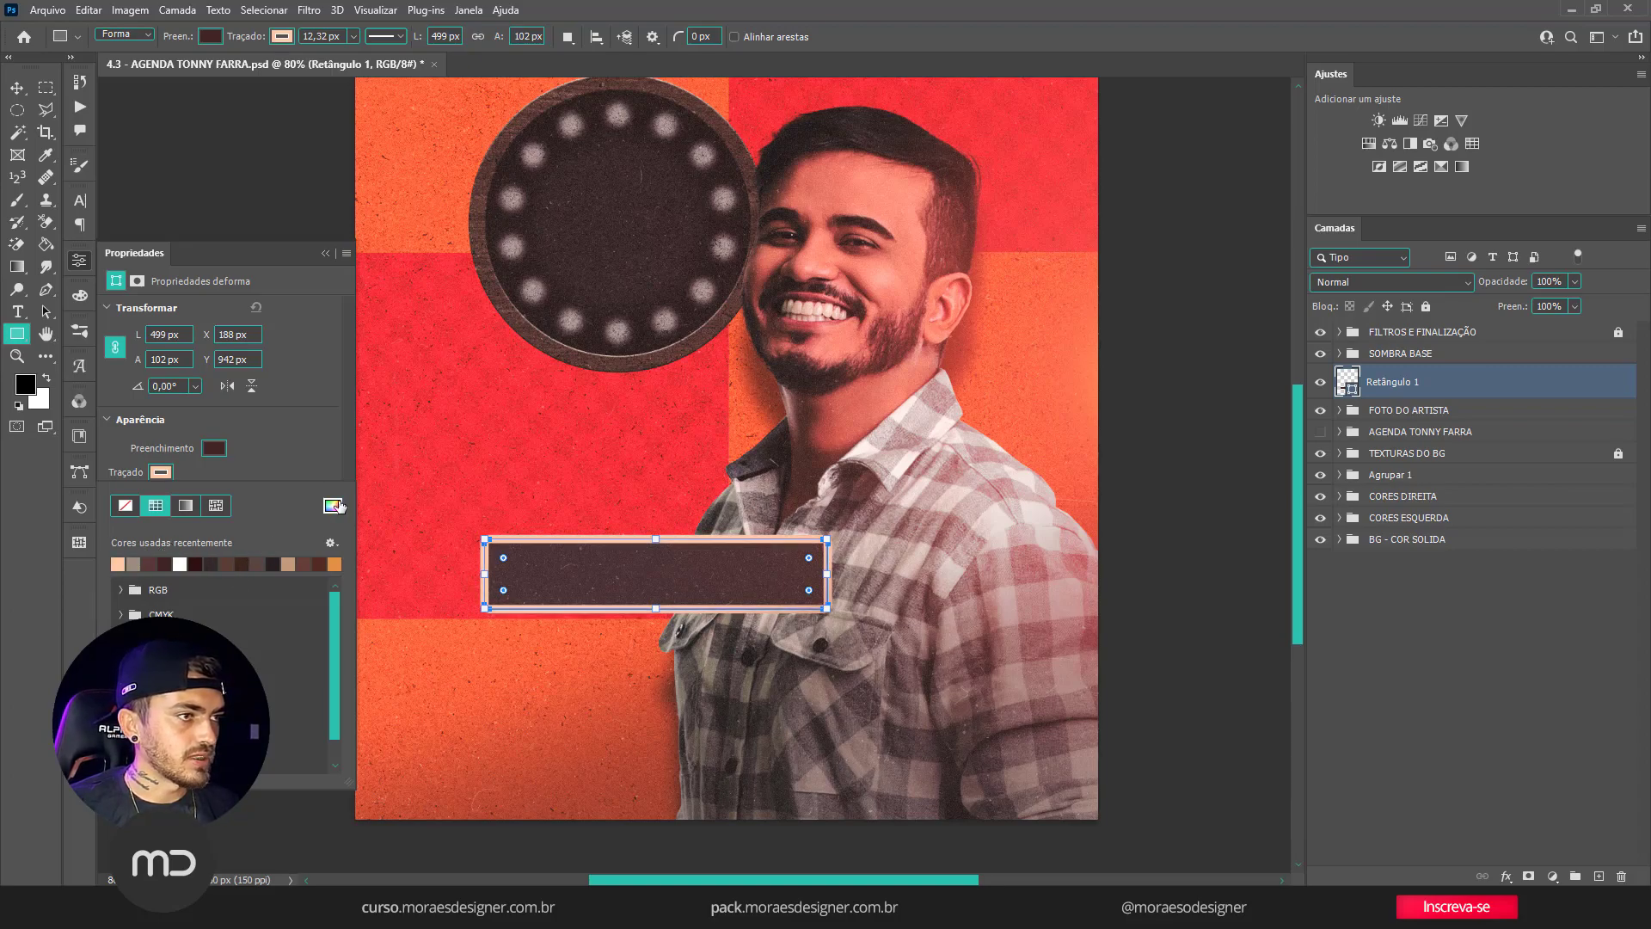
{"action": "left_click", "coordinate": [332, 506]}
{"action": "left_click_drag", "start_coordinate": [1246, 332], "coordinate": [1248, 463]}
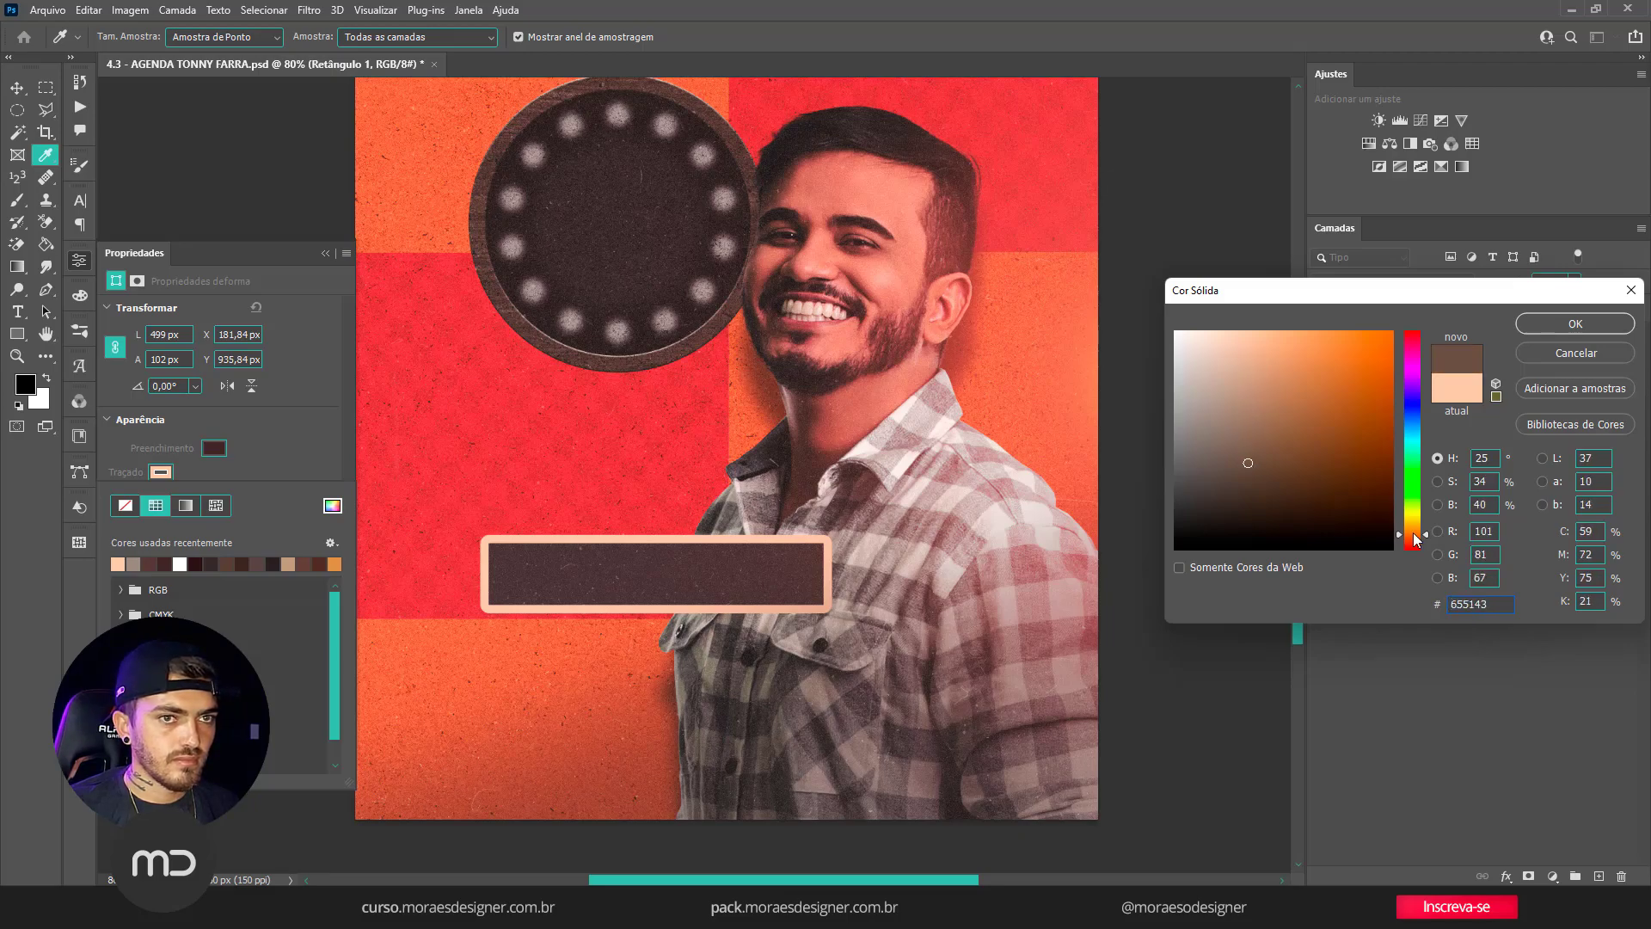
{"action": "left_click", "coordinate": [1574, 323]}
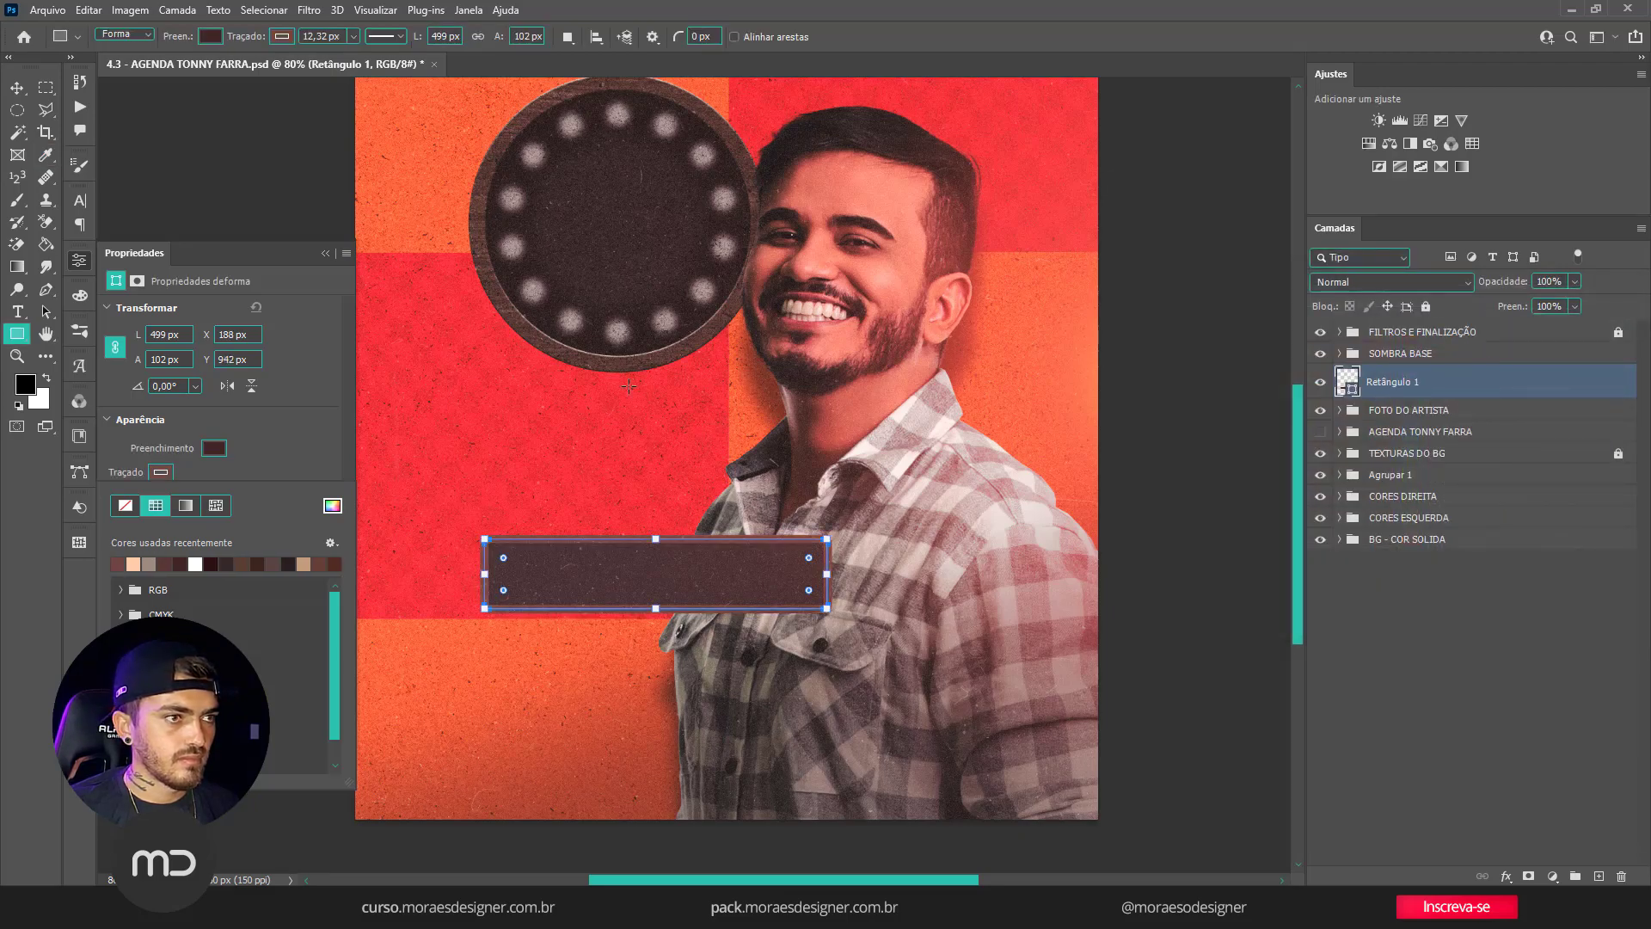
{"action": "left_click", "coordinate": [16, 87]}
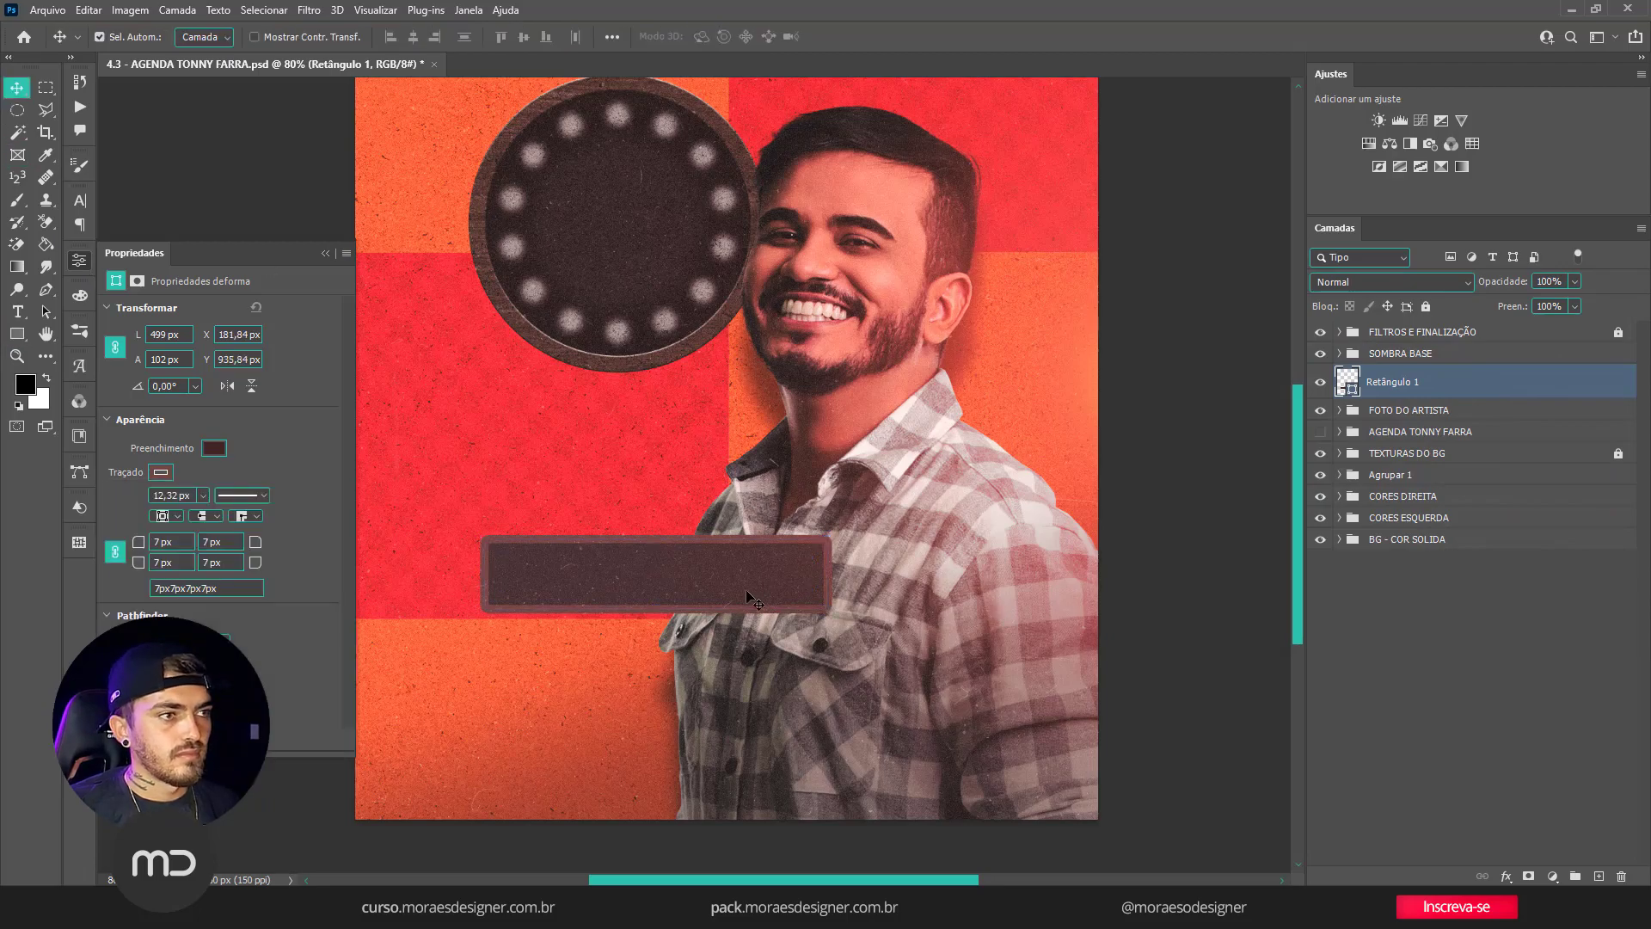
{"action": "scroll", "coordinate": [651, 585], "scroll_direction": "up", "scroll_amount": 3}
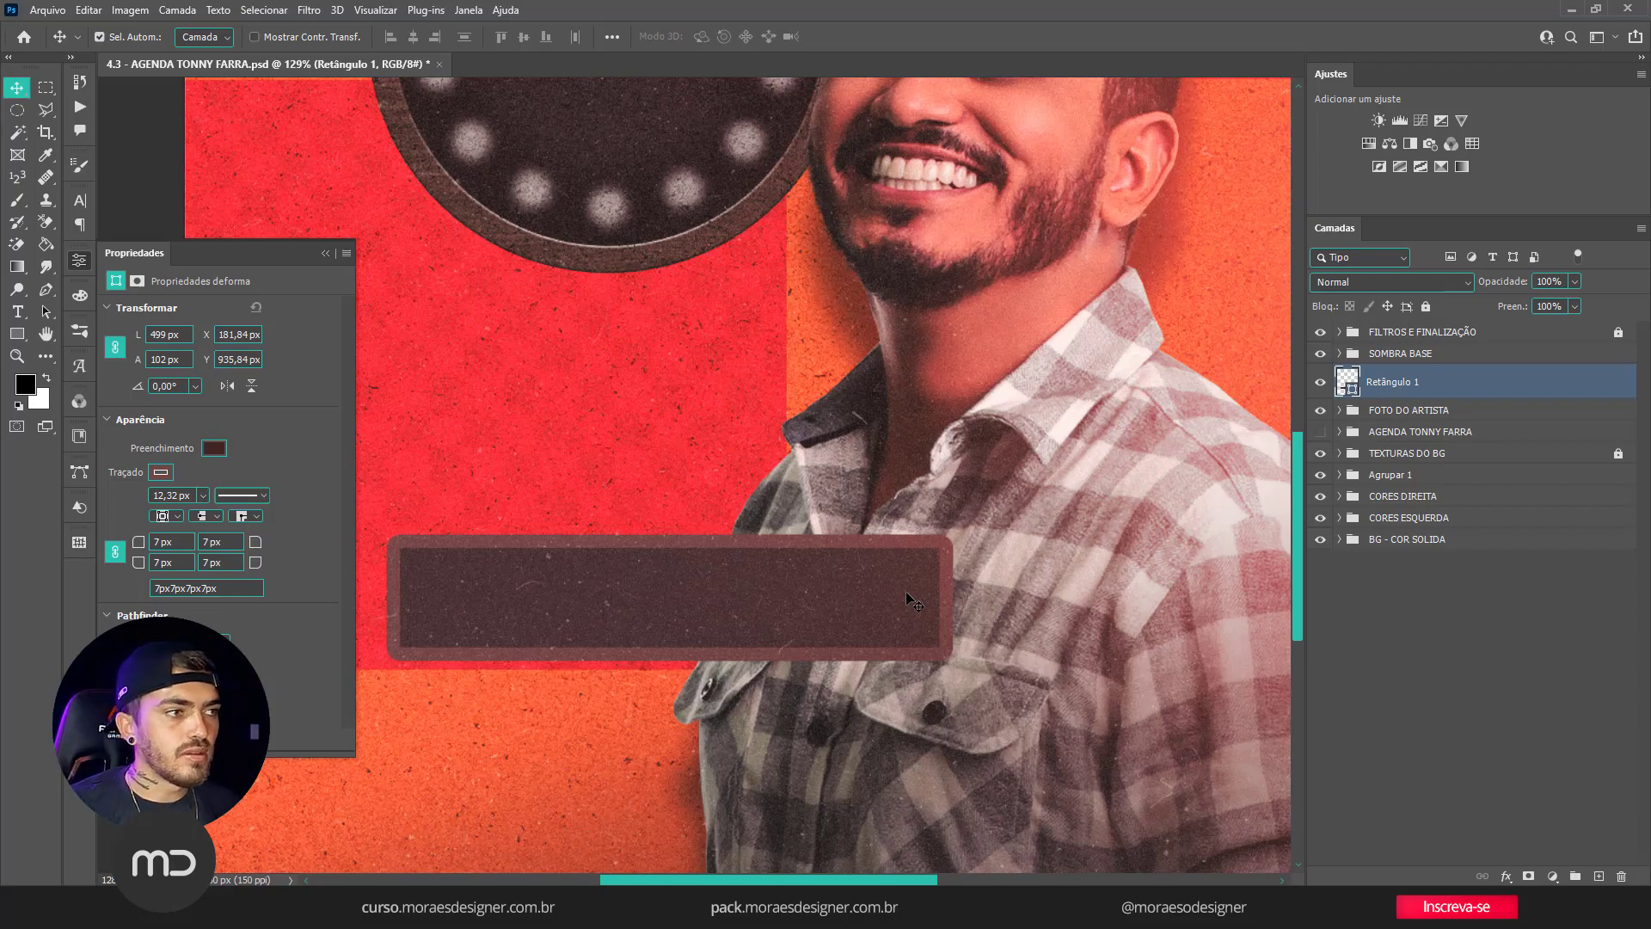
{"action": "left_click", "coordinate": [327, 252]}
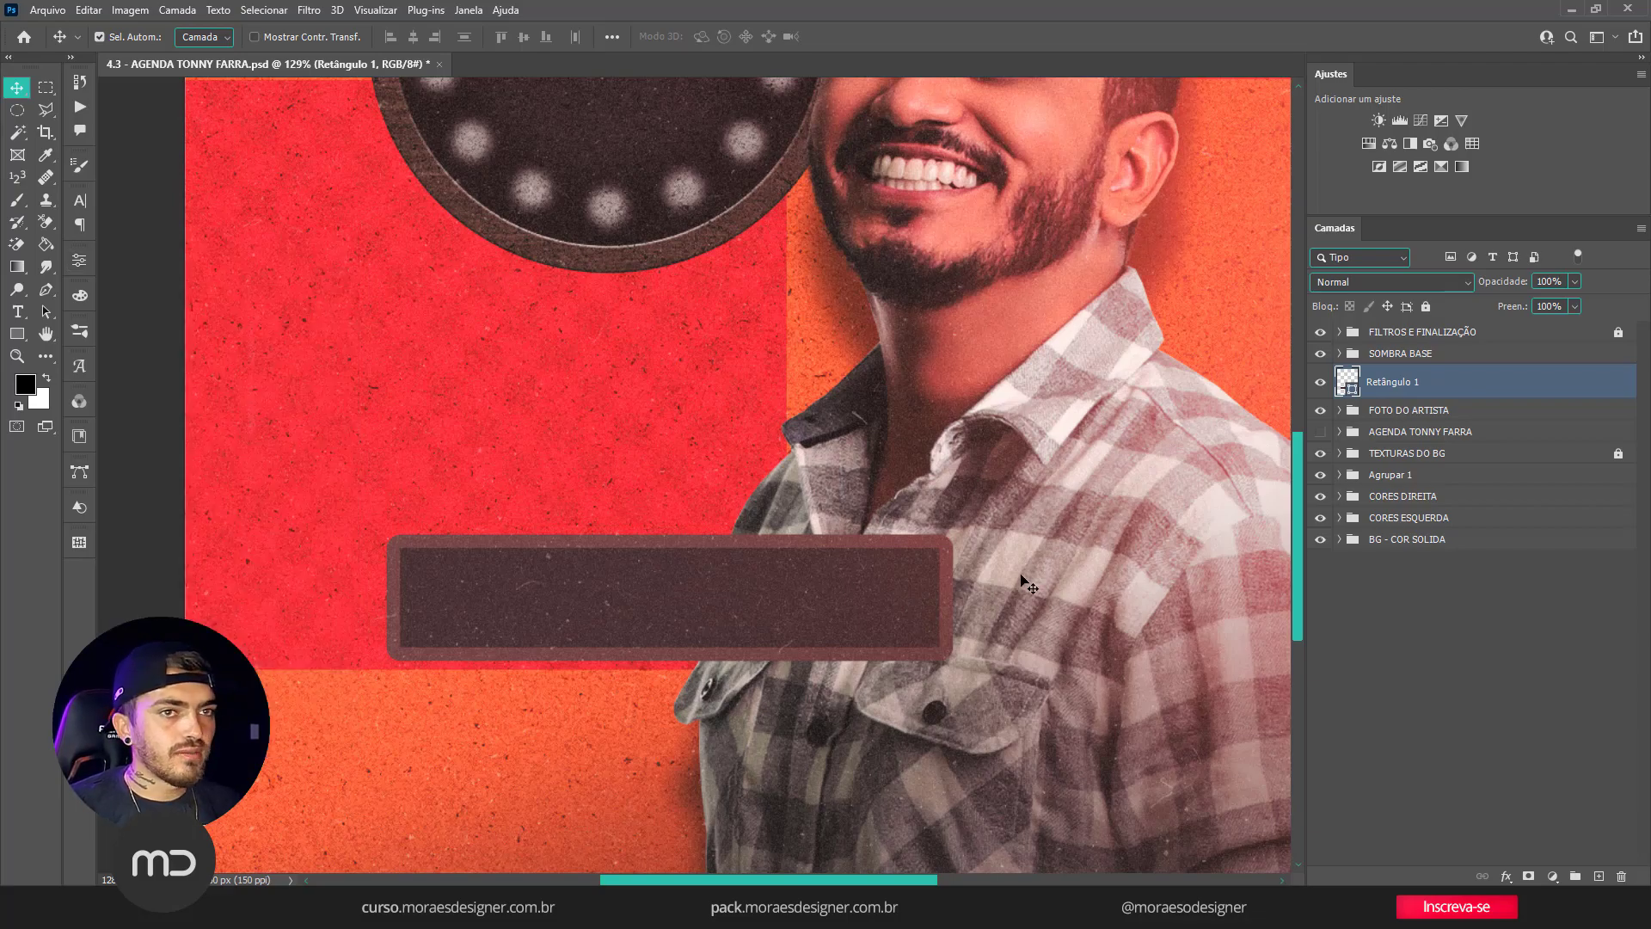
{"action": "left_click", "coordinate": [1340, 475]}
{"action": "left_click", "coordinate": [1444, 590]}
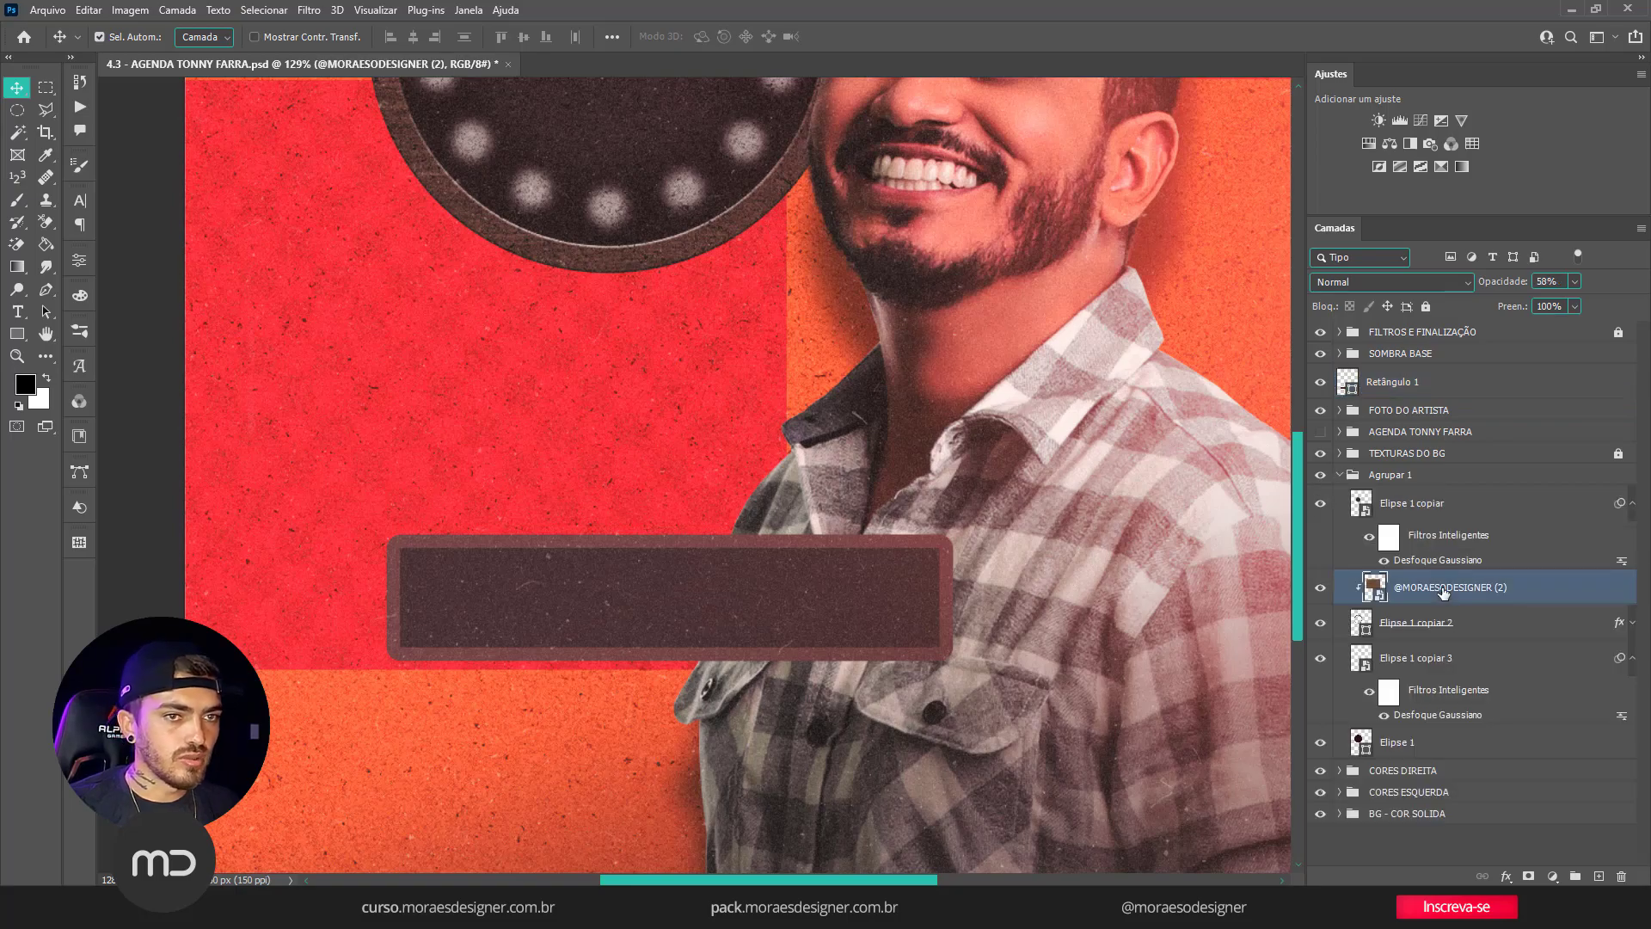
{"action": "key", "text": "ctrl+j"}
{"action": "left_click_drag", "start_coordinate": [1444, 590], "coordinate": [1393, 368]}
{"action": "left_click", "coordinate": [1340, 511]}
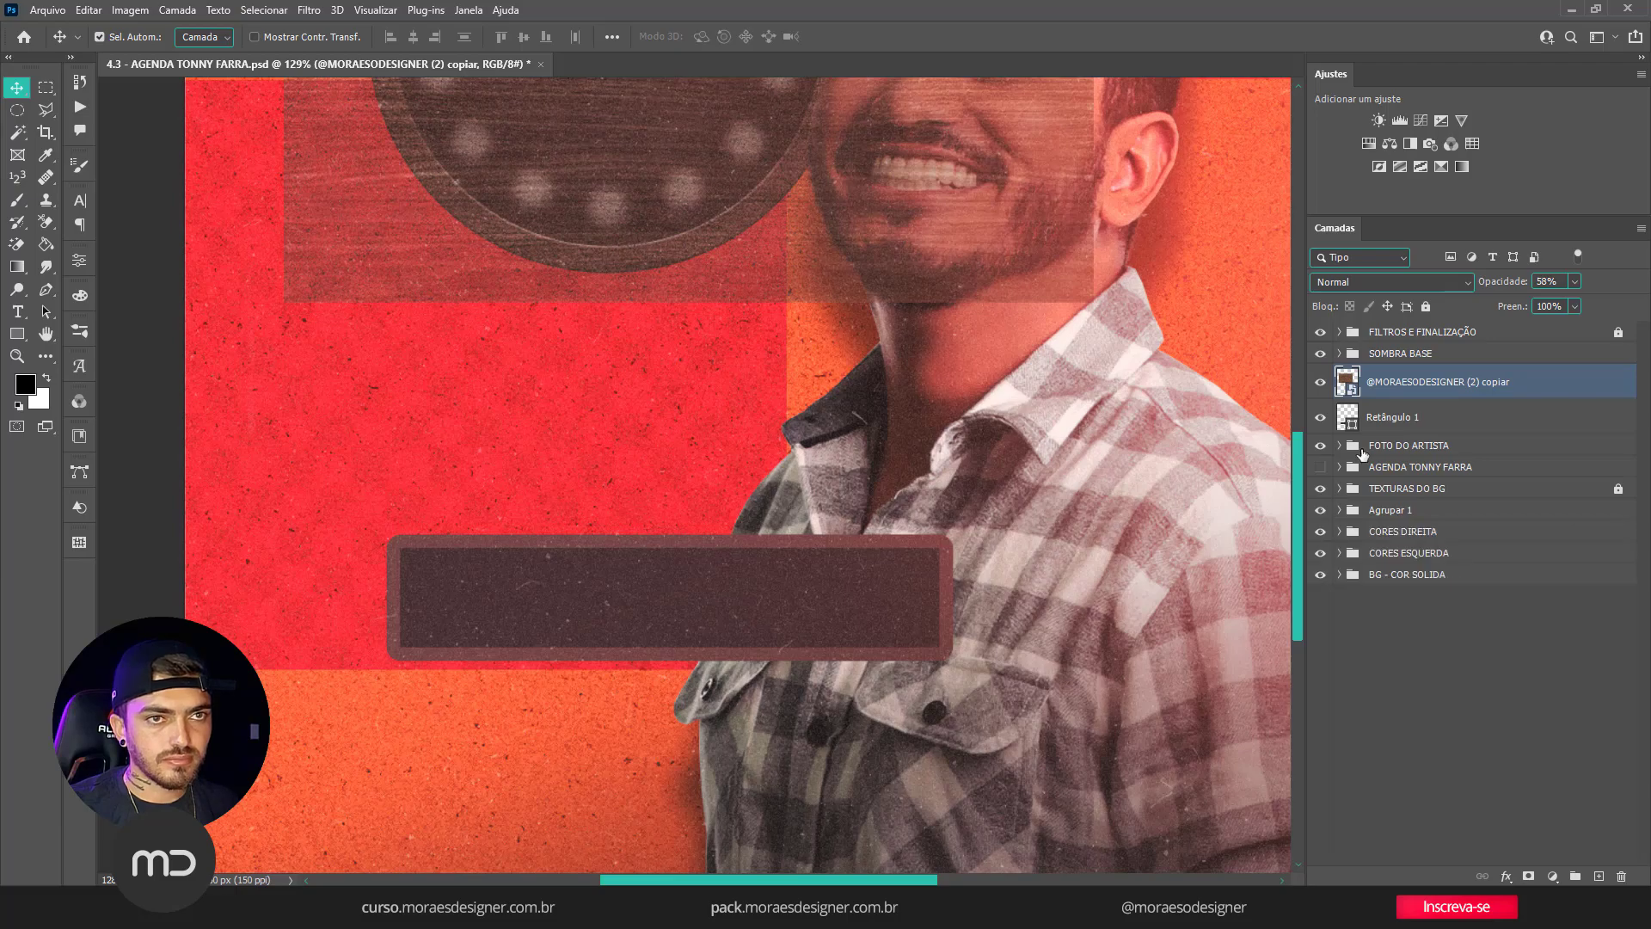
Move the wood texture copy over the rectangle, raise its opacity to 100% and clip it to Retângulo 1.
{"action": "left_click_drag", "start_coordinate": [842, 249], "coordinate": [836, 712]}
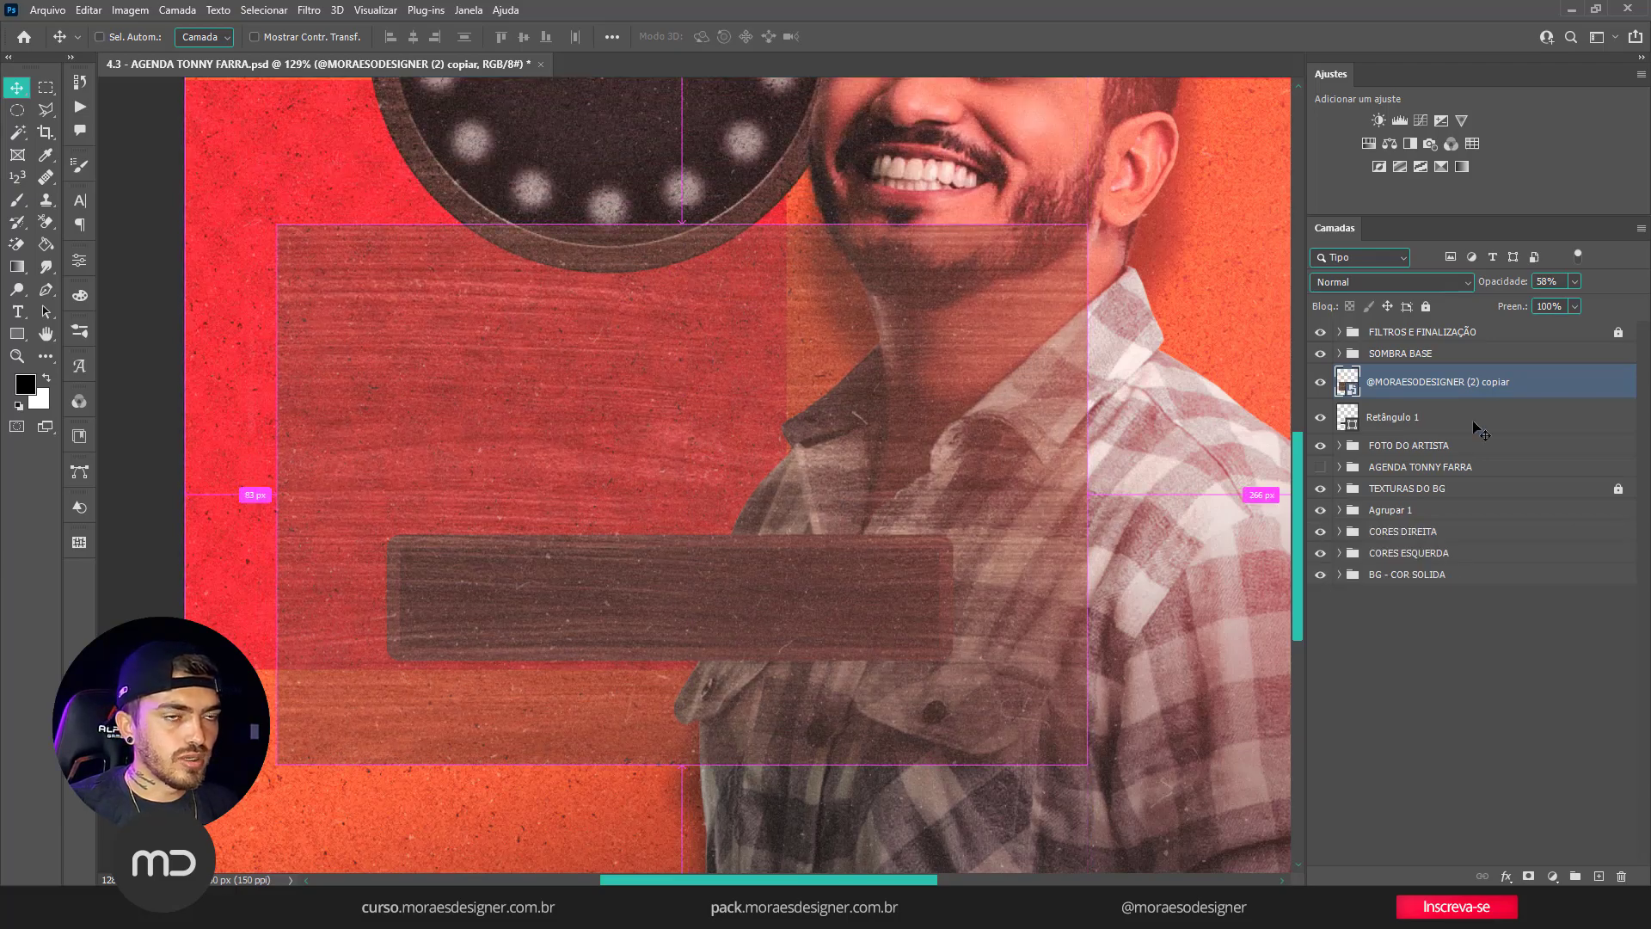
{"action": "left_click", "coordinate": [1573, 282]}
{"action": "left_click_drag", "start_coordinate": [1572, 303], "coordinate": [1621, 311]}
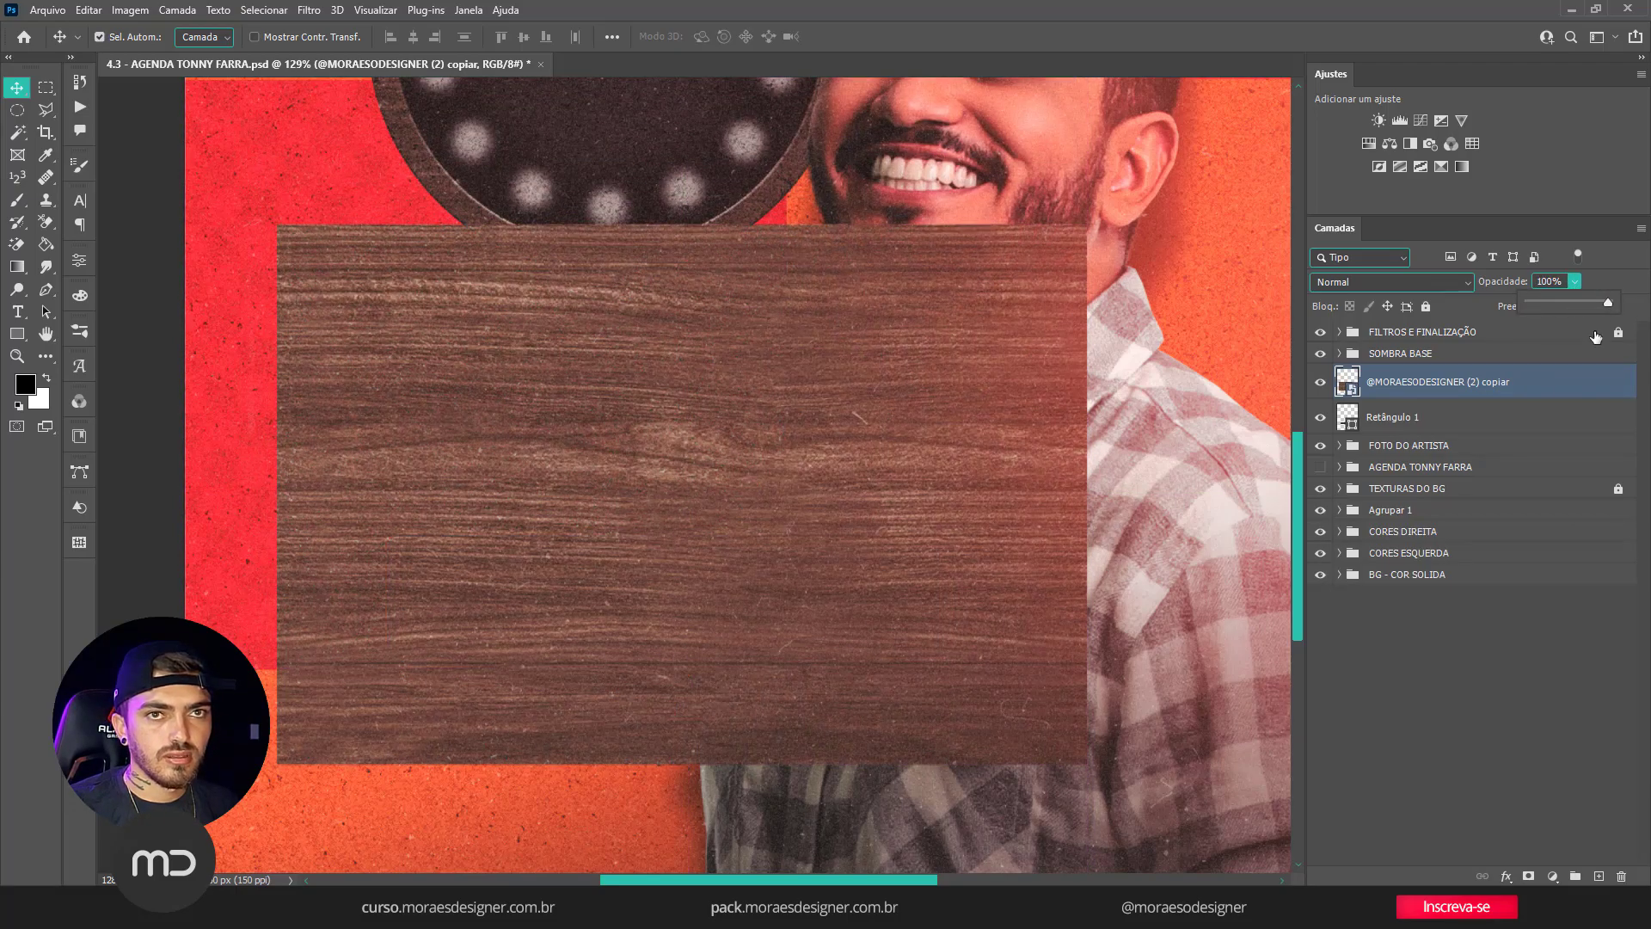
{"action": "left_click", "coordinate": [1490, 392], "text": "alt"}
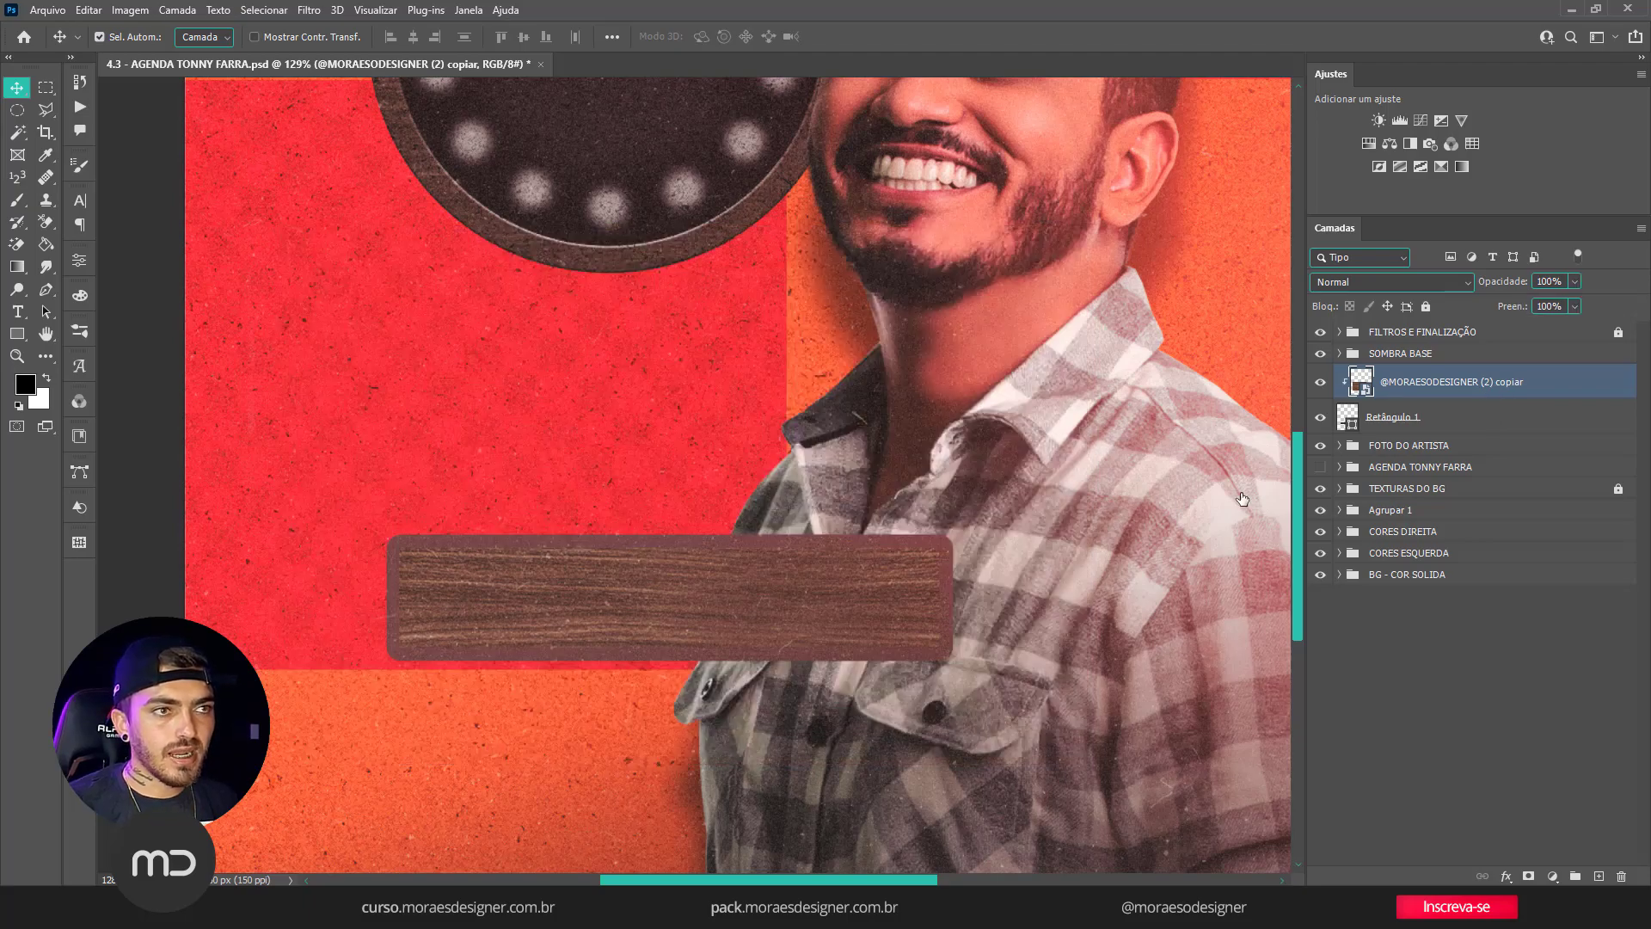
{"action": "scroll", "coordinate": [579, 590], "scroll_direction": "up", "scroll_amount": 5}
{"action": "scroll", "coordinate": [578, 590], "scroll_direction": "down", "scroll_amount": 7}
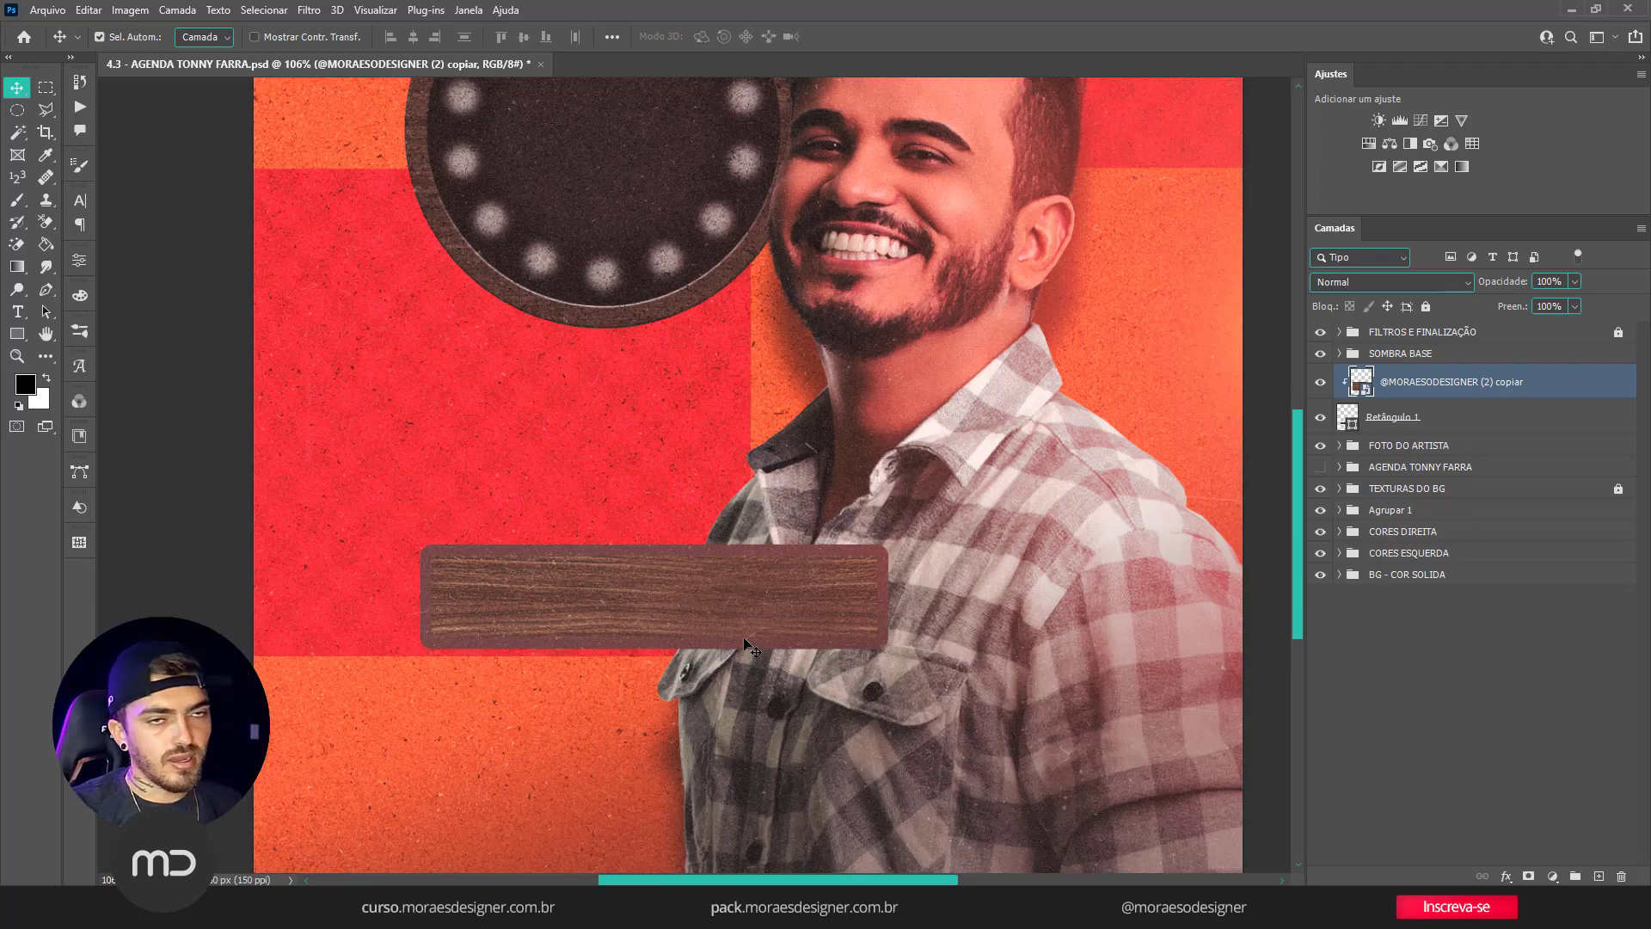
Group the wood texture copy and Retângulo 1, and expand the new group.
{"action": "left_click", "coordinate": [1433, 422]}
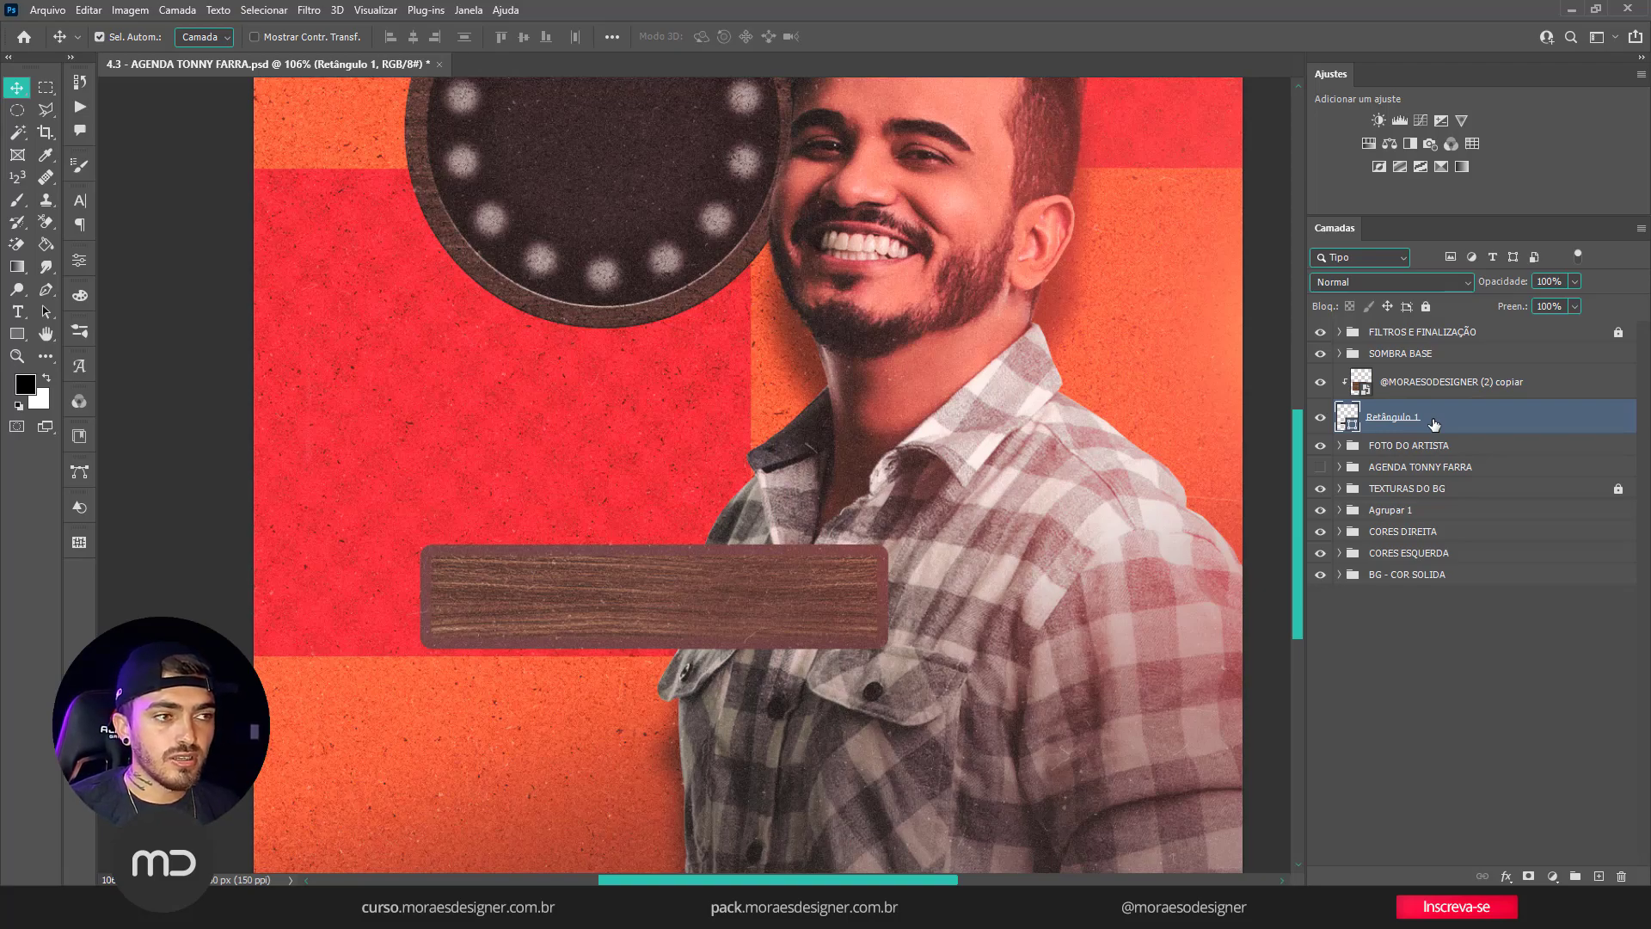
{"action": "left_click_drag", "start_coordinate": [1433, 422], "coordinate": [1575, 875]}
{"action": "left_click", "coordinate": [1339, 376]}
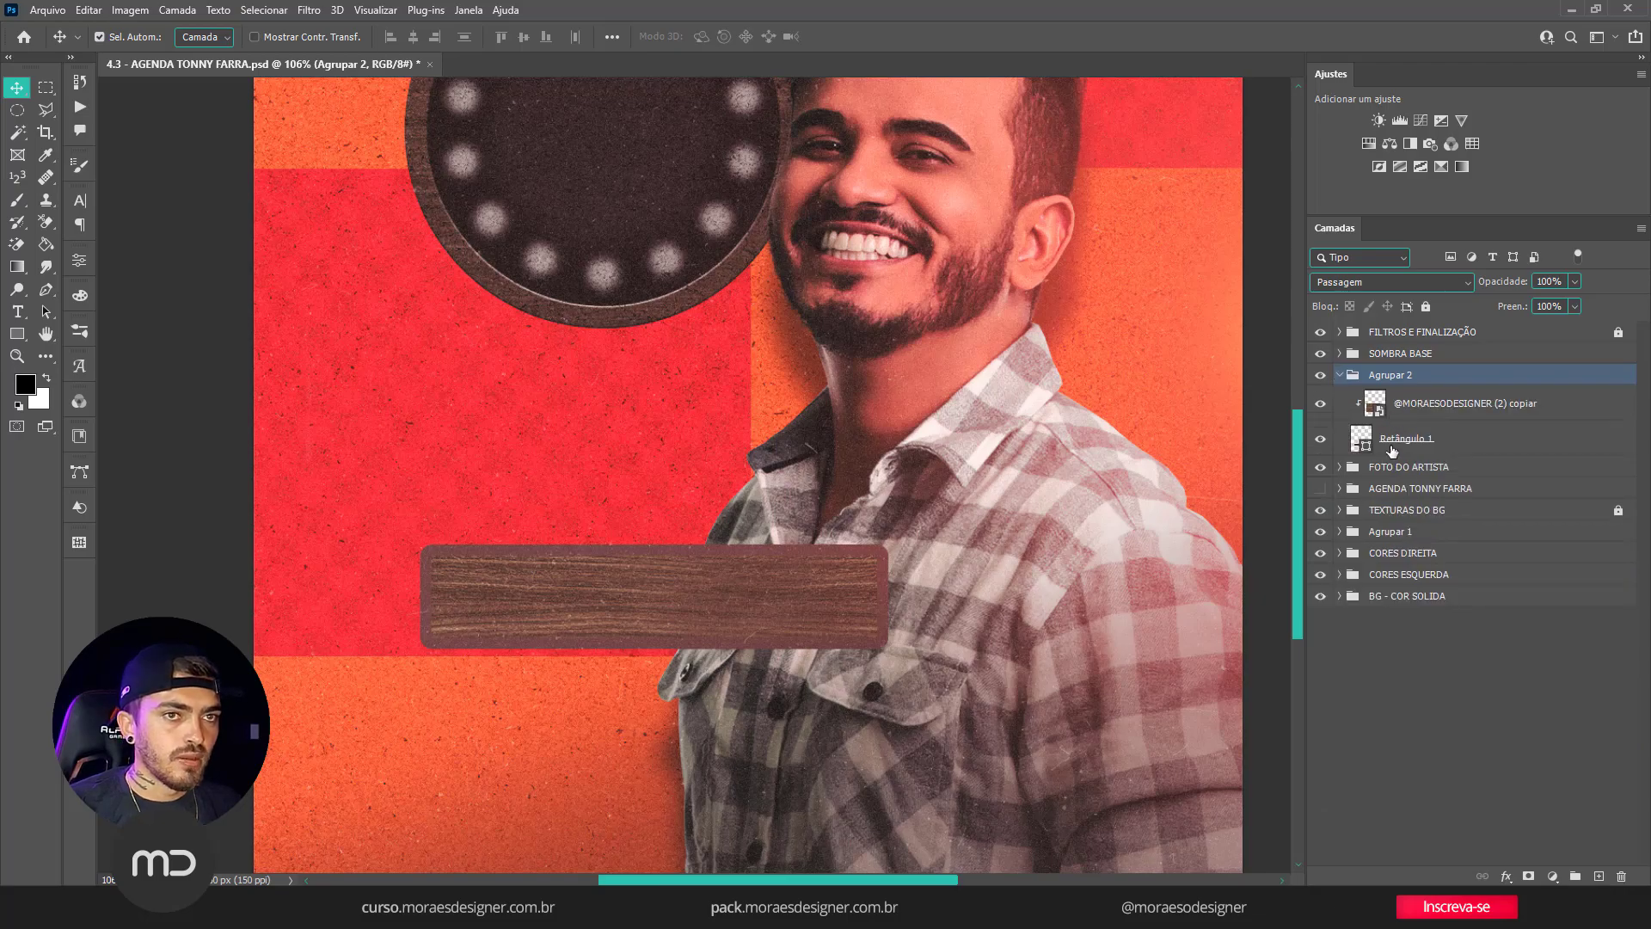
Move the wood texture copy out of Agrupar 2 to just above it and clip it to the whole group.
{"action": "left_click_drag", "start_coordinate": [1402, 406], "coordinate": [1401, 365]}
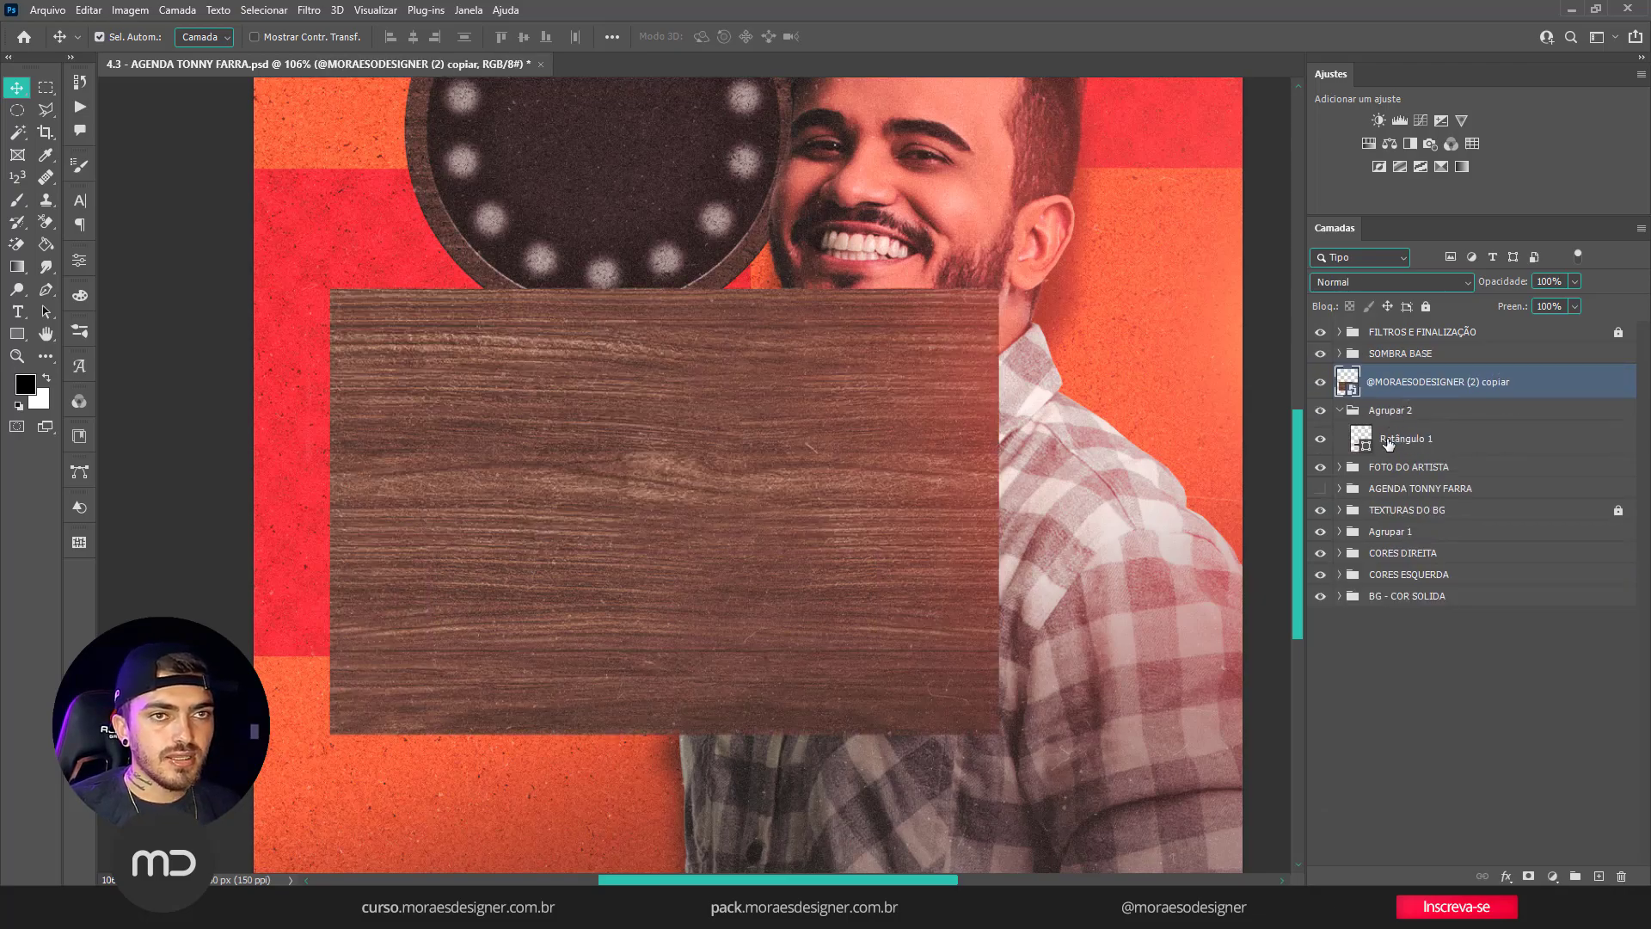
{"action": "left_click", "coordinate": [1388, 445]}
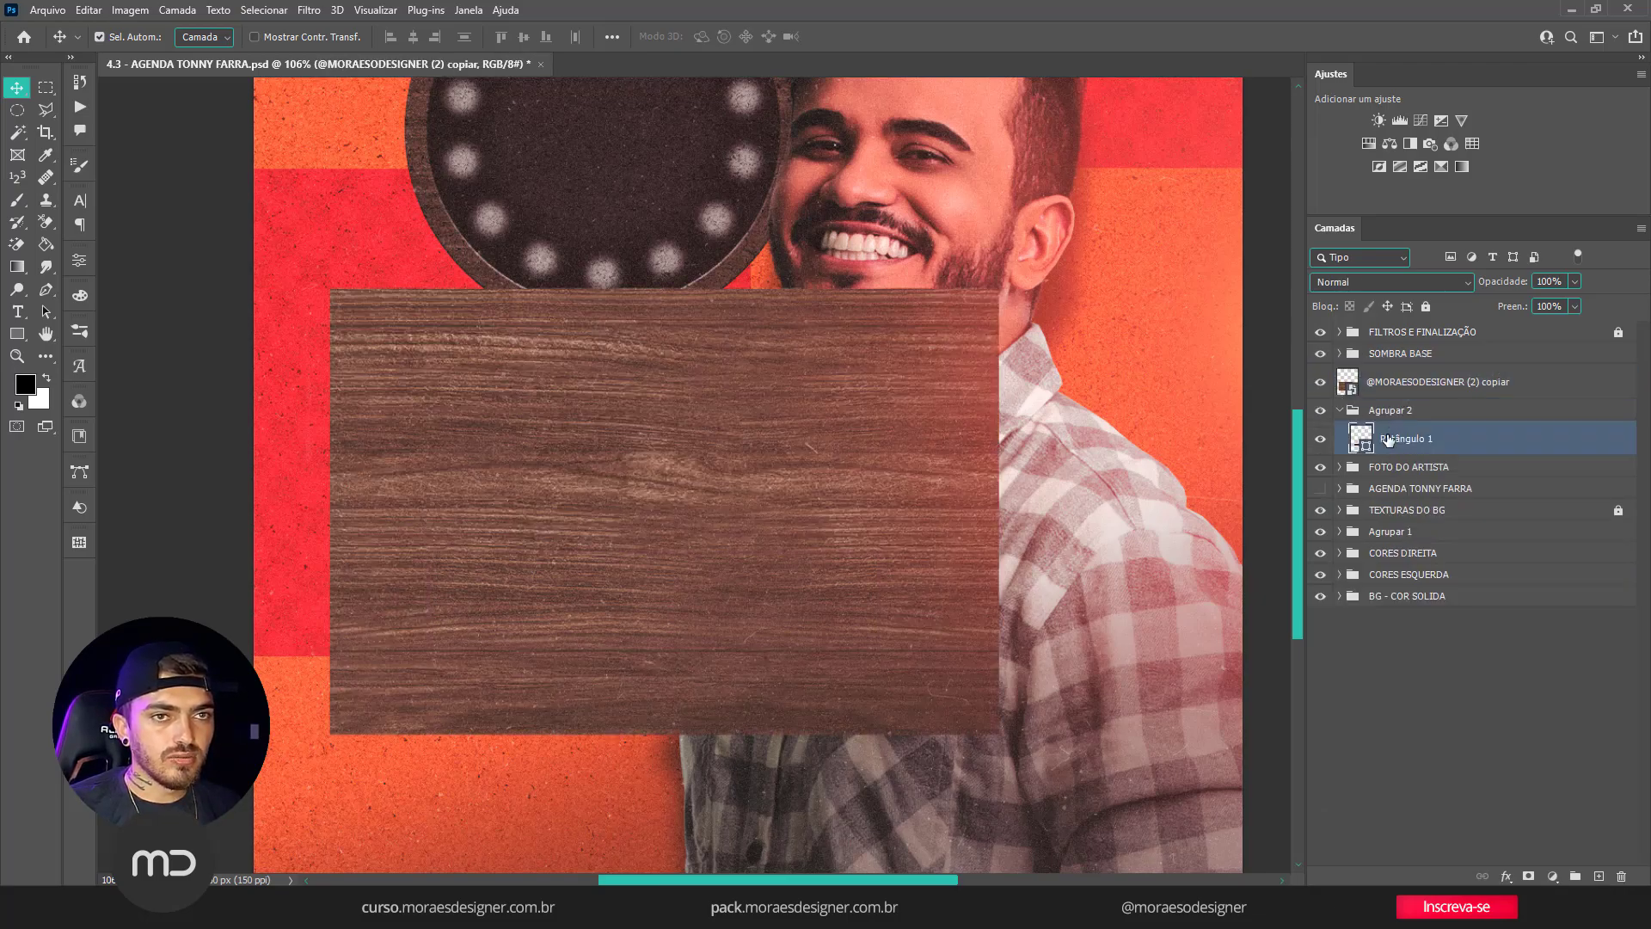
{"action": "left_click", "coordinate": [1374, 387]}
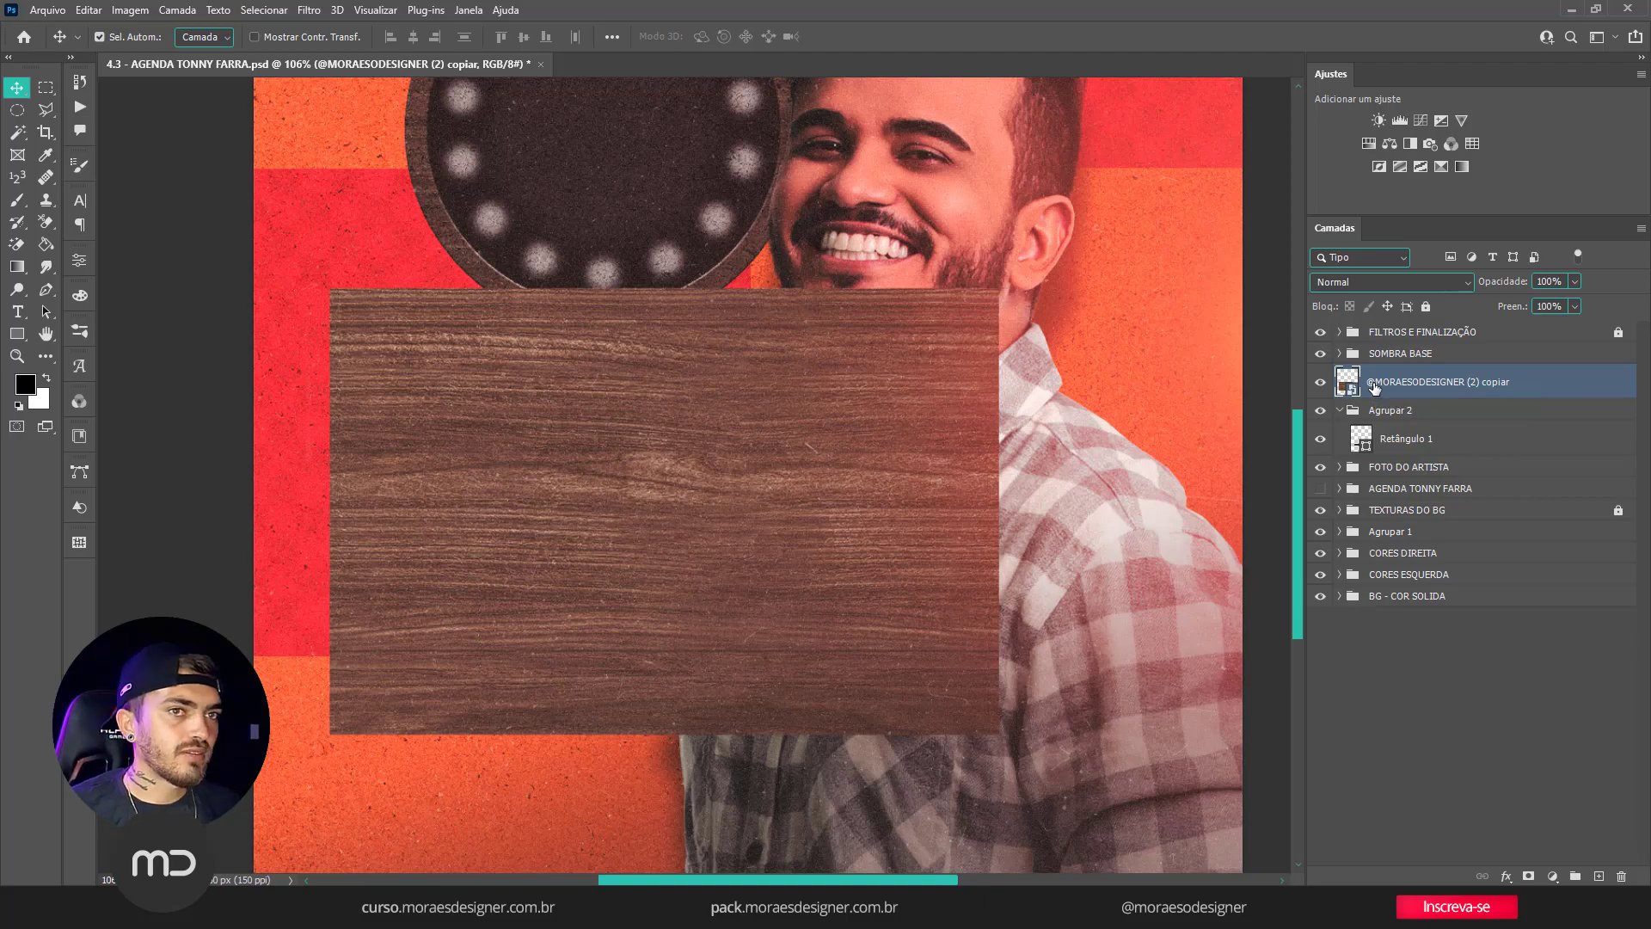
{"action": "left_click", "coordinate": [1339, 410]}
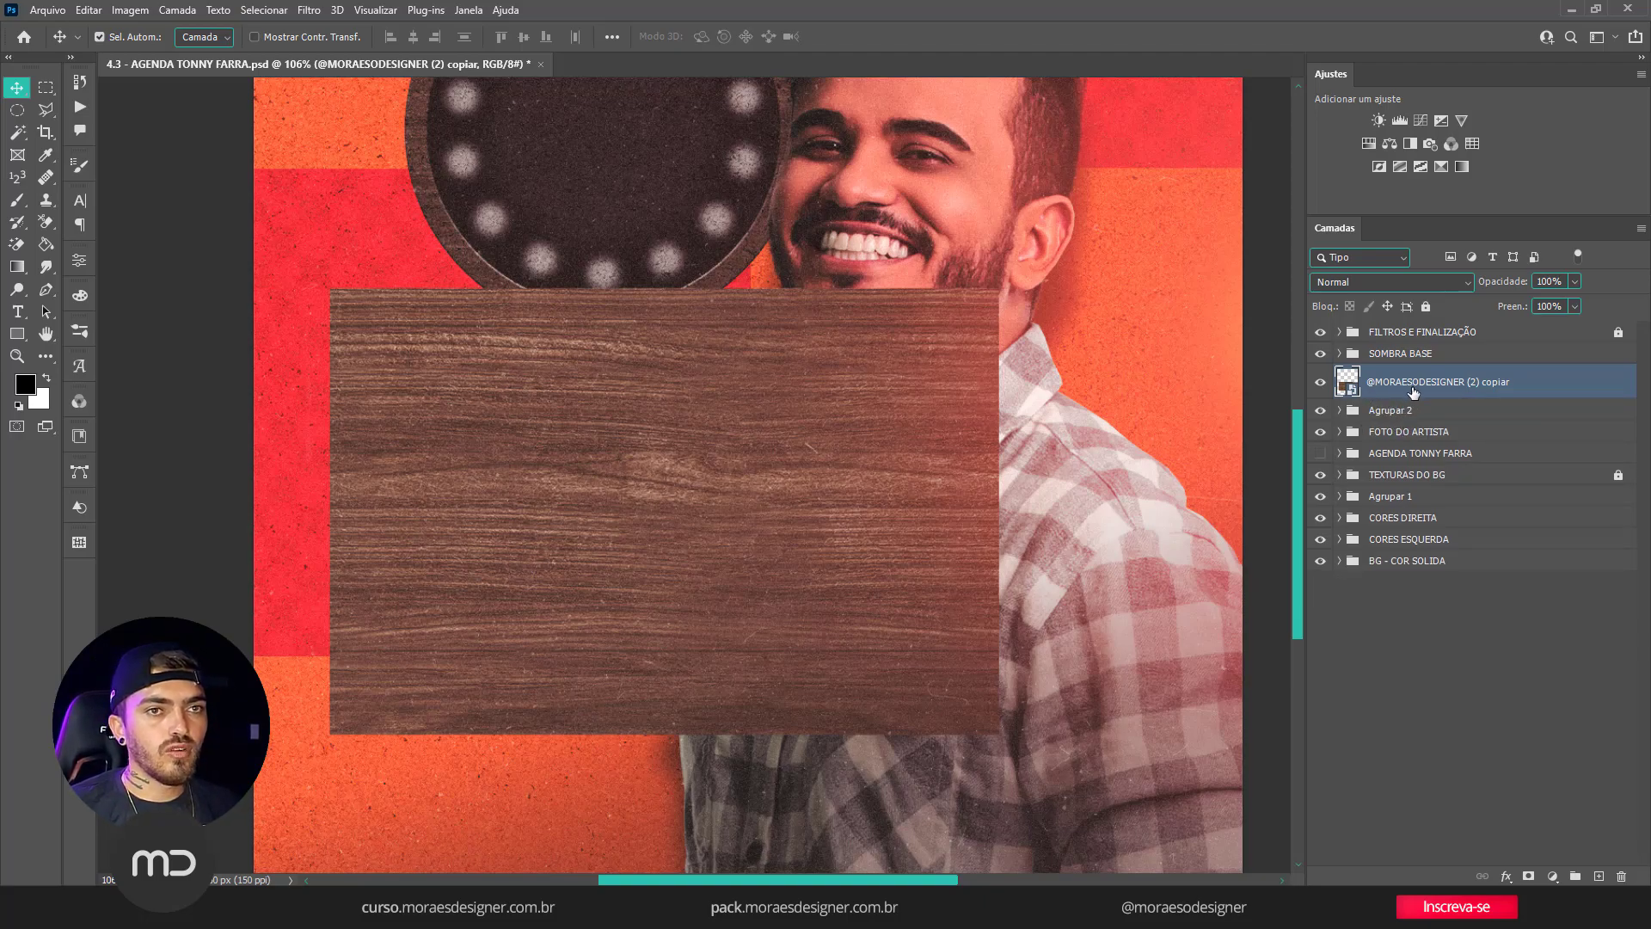
{"action": "left_click", "coordinate": [1437, 394], "text": "alt"}
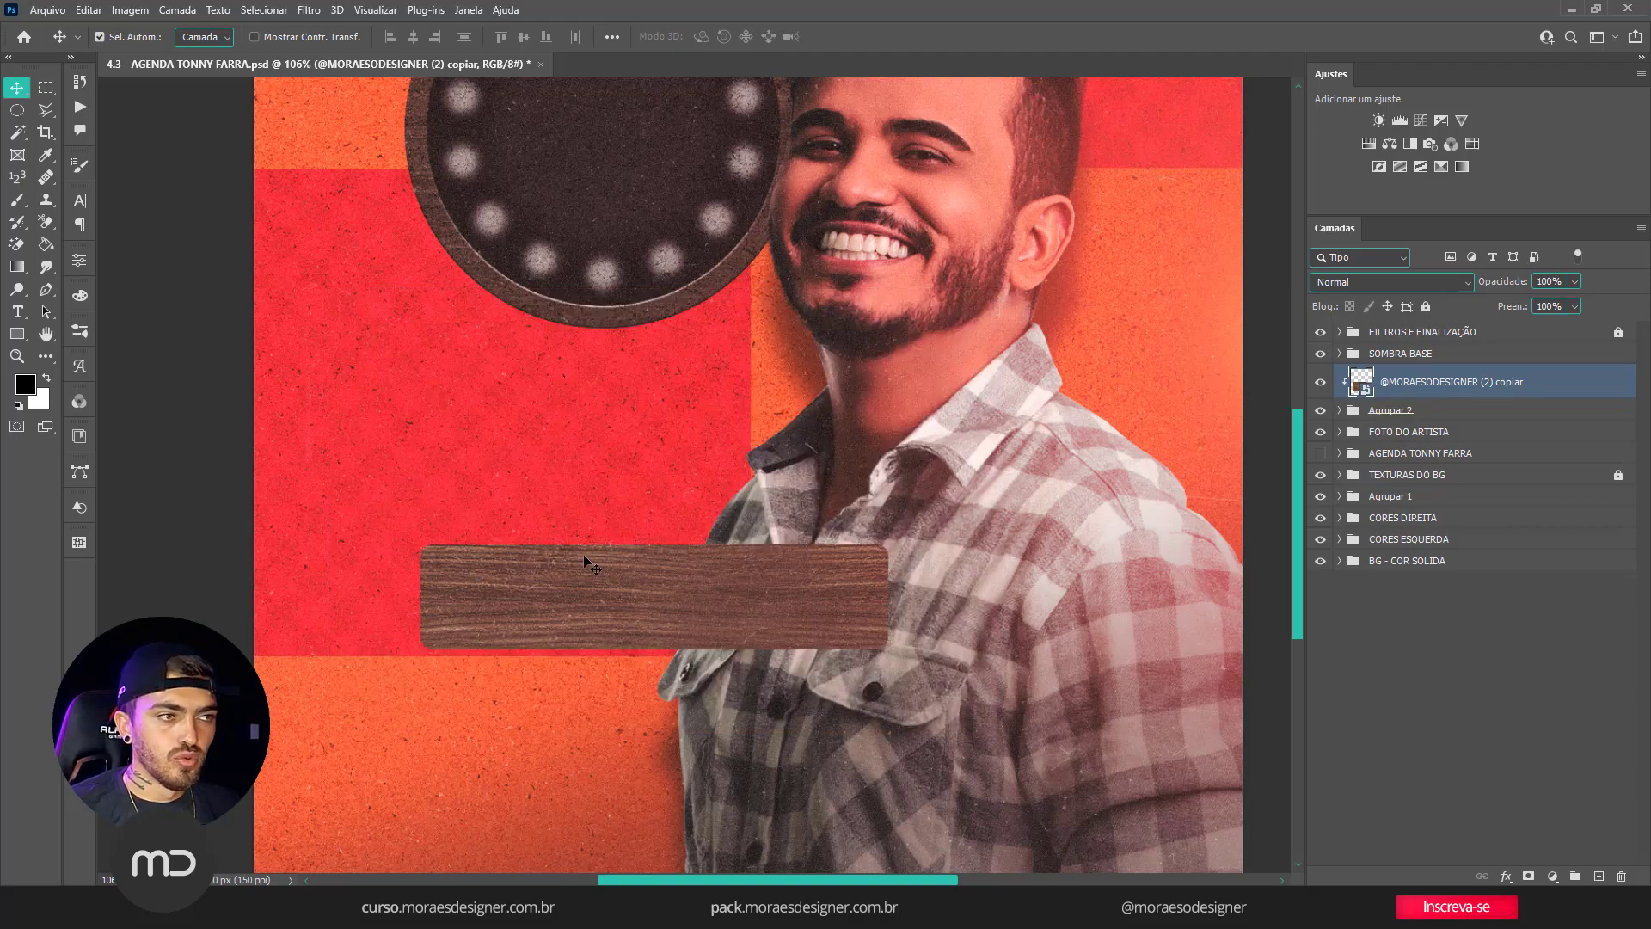
{"action": "scroll", "coordinate": [507, 602], "scroll_direction": "up", "scroll_amount": 2}
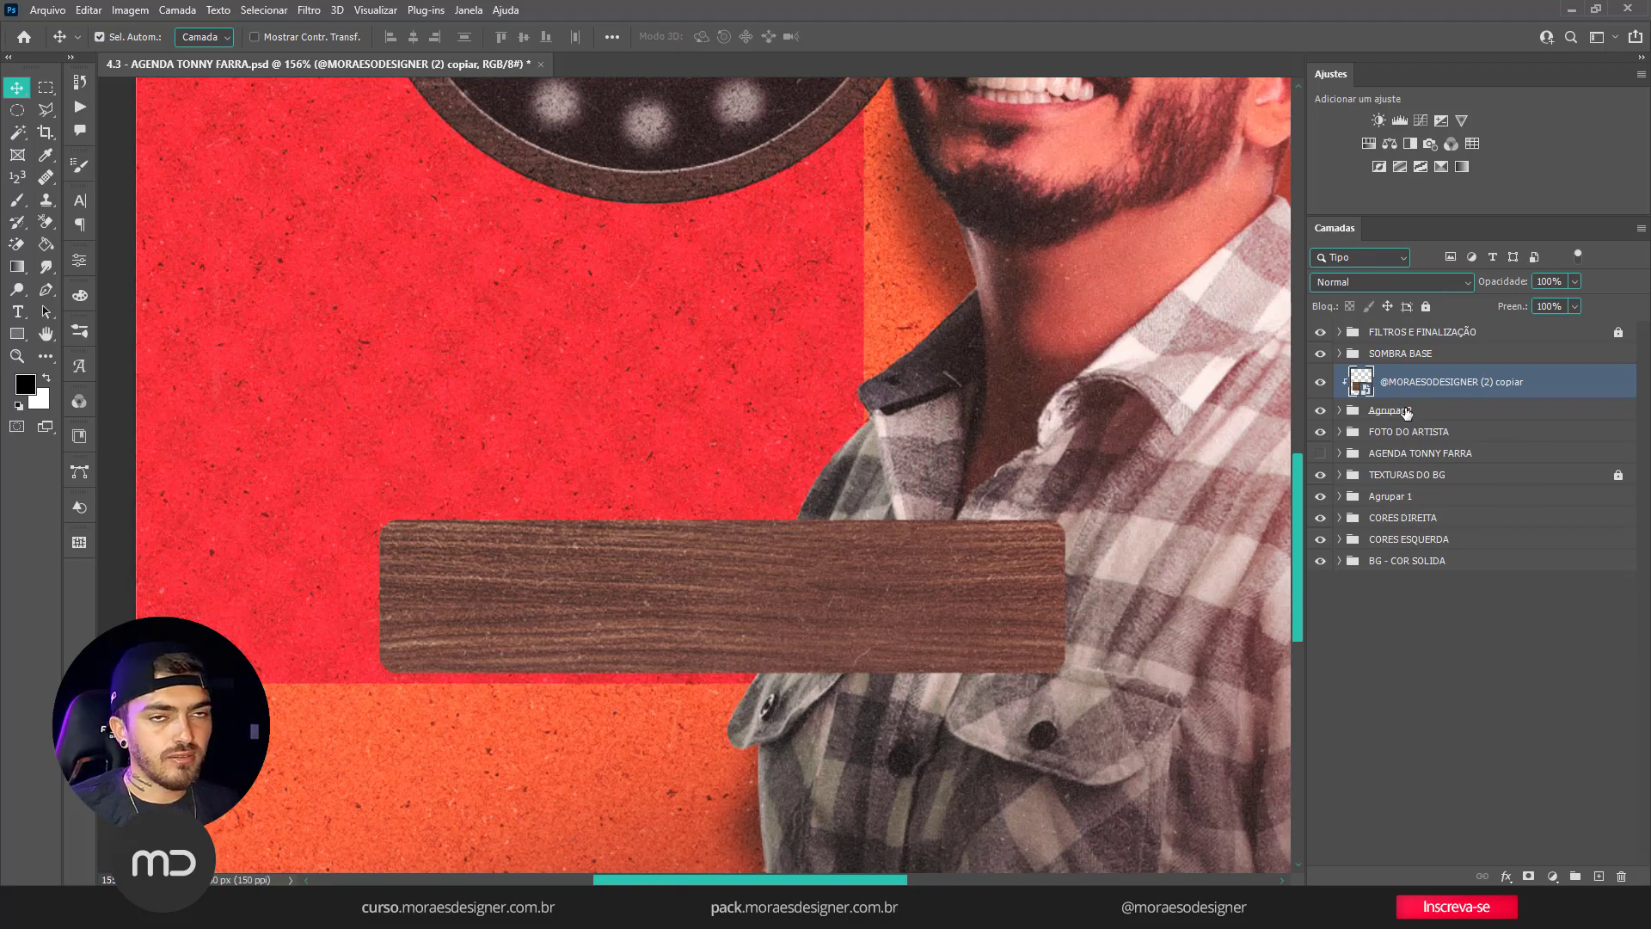
Set the clipped wood texture's blend mode to Multiplicação.
{"action": "left_click", "coordinate": [1458, 282]}
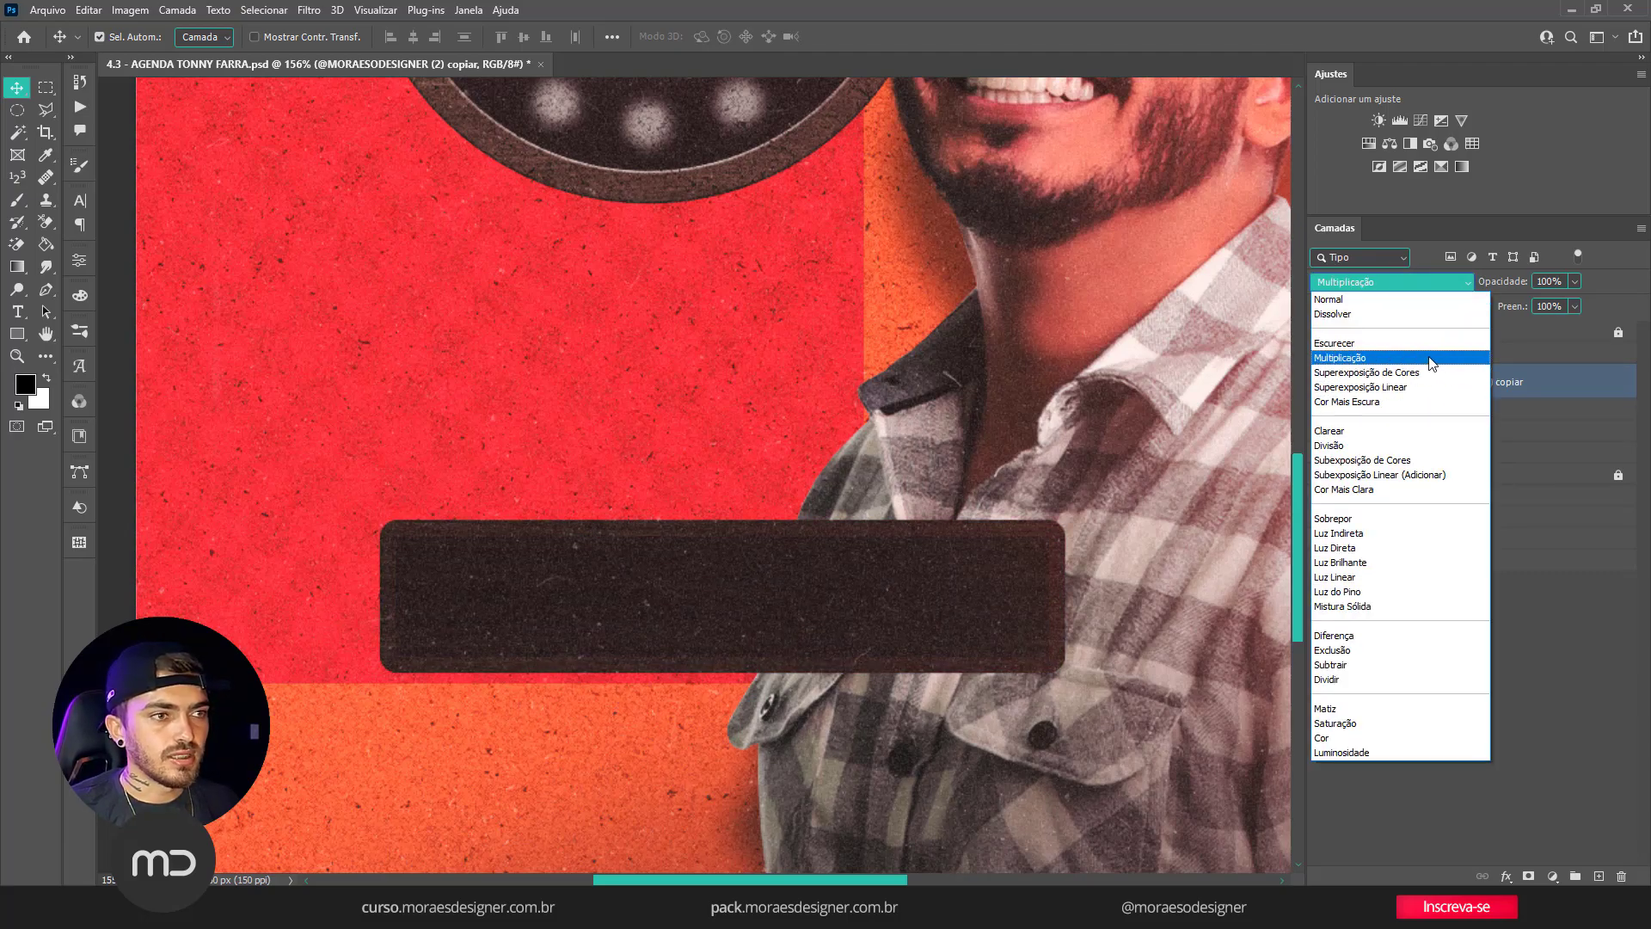
{"action": "left_click", "coordinate": [1427, 358]}
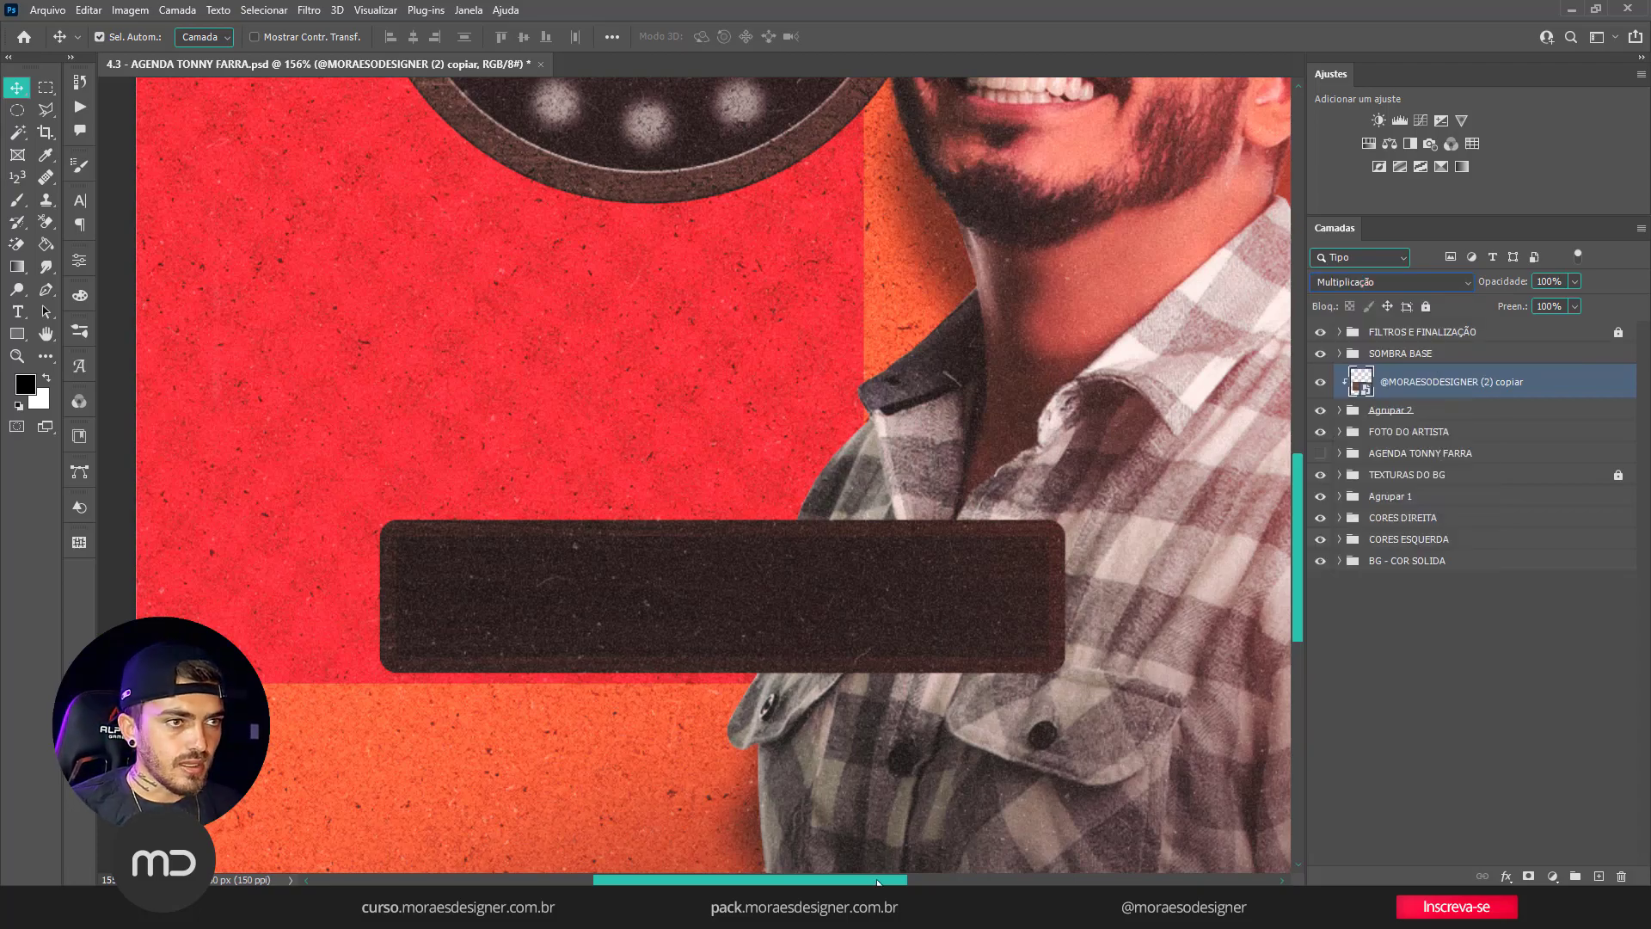
{"action": "left_click", "coordinate": [635, 613]}
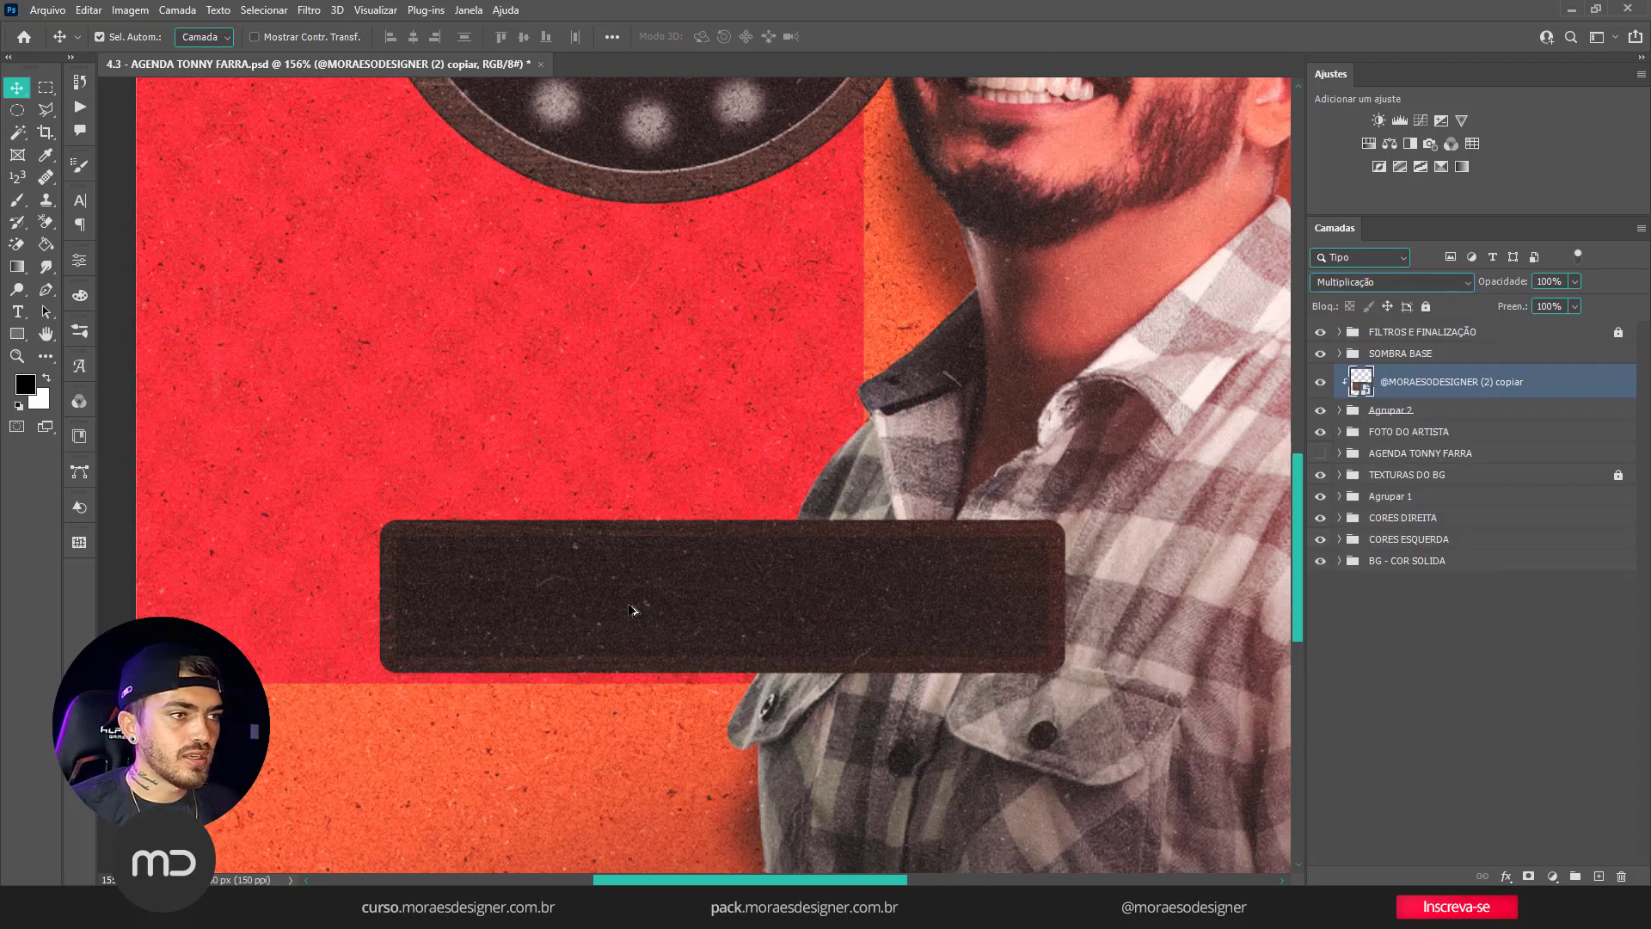
Lighten the fill of Retângulo 1 inside Agrupar 2 to a medium reddish brown.
{"action": "scroll", "coordinate": [634, 612], "scroll_direction": "up", "scroll_amount": 2}
{"action": "left_click", "coordinate": [1340, 332]}
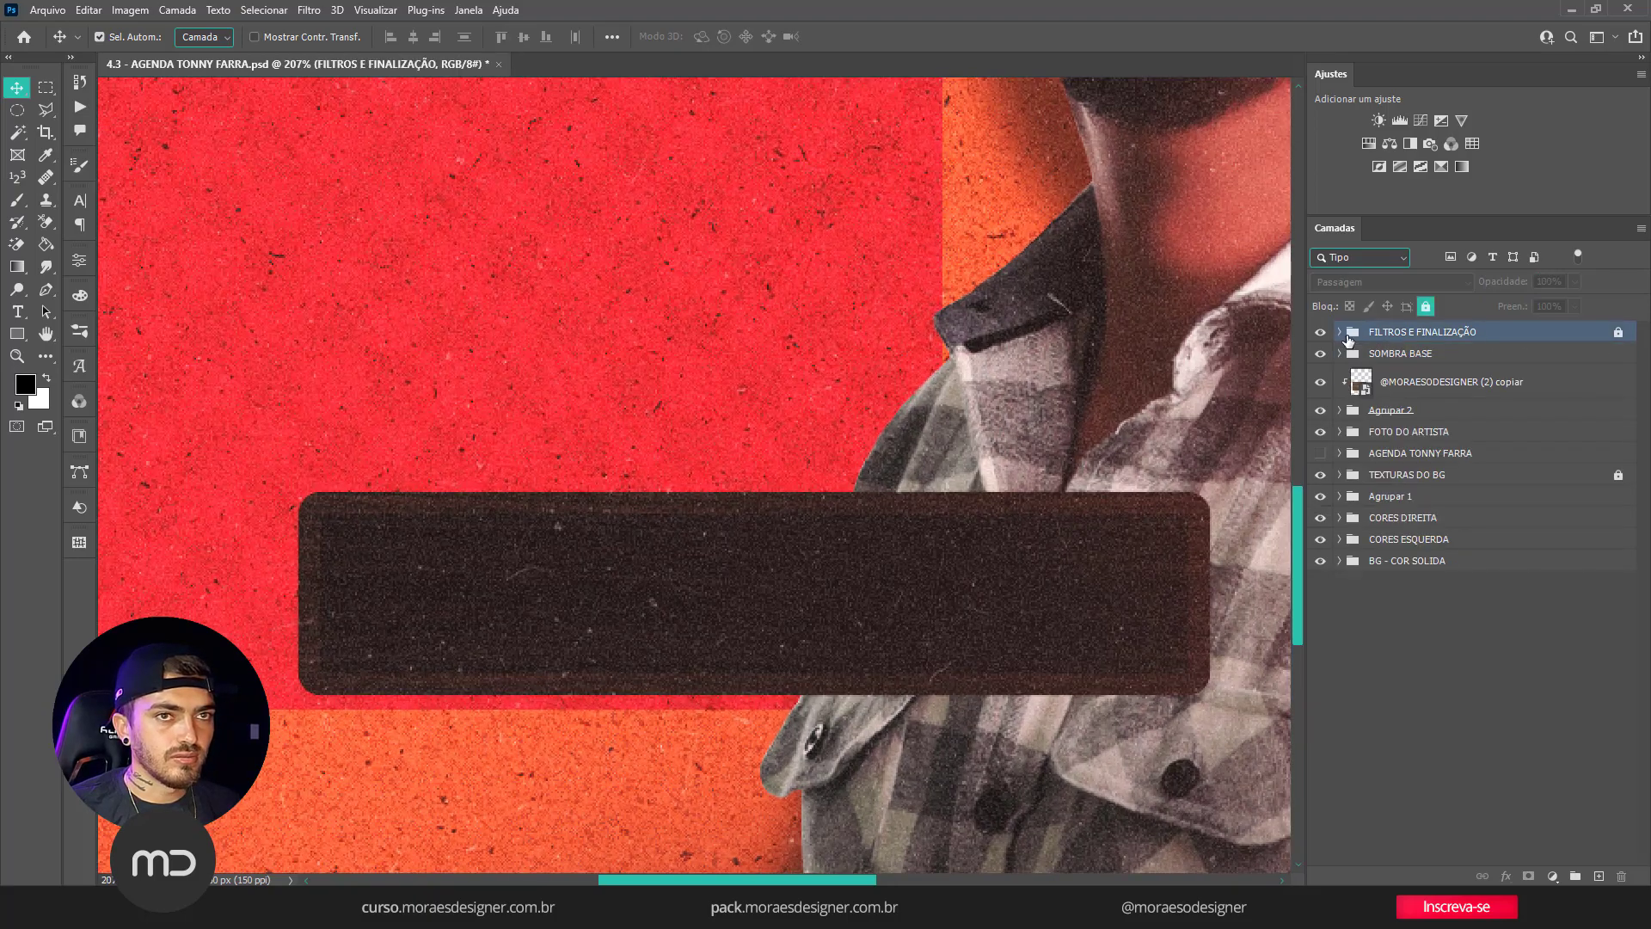
{"action": "left_click", "coordinate": [1379, 393]}
{"action": "left_click", "coordinate": [1340, 410]}
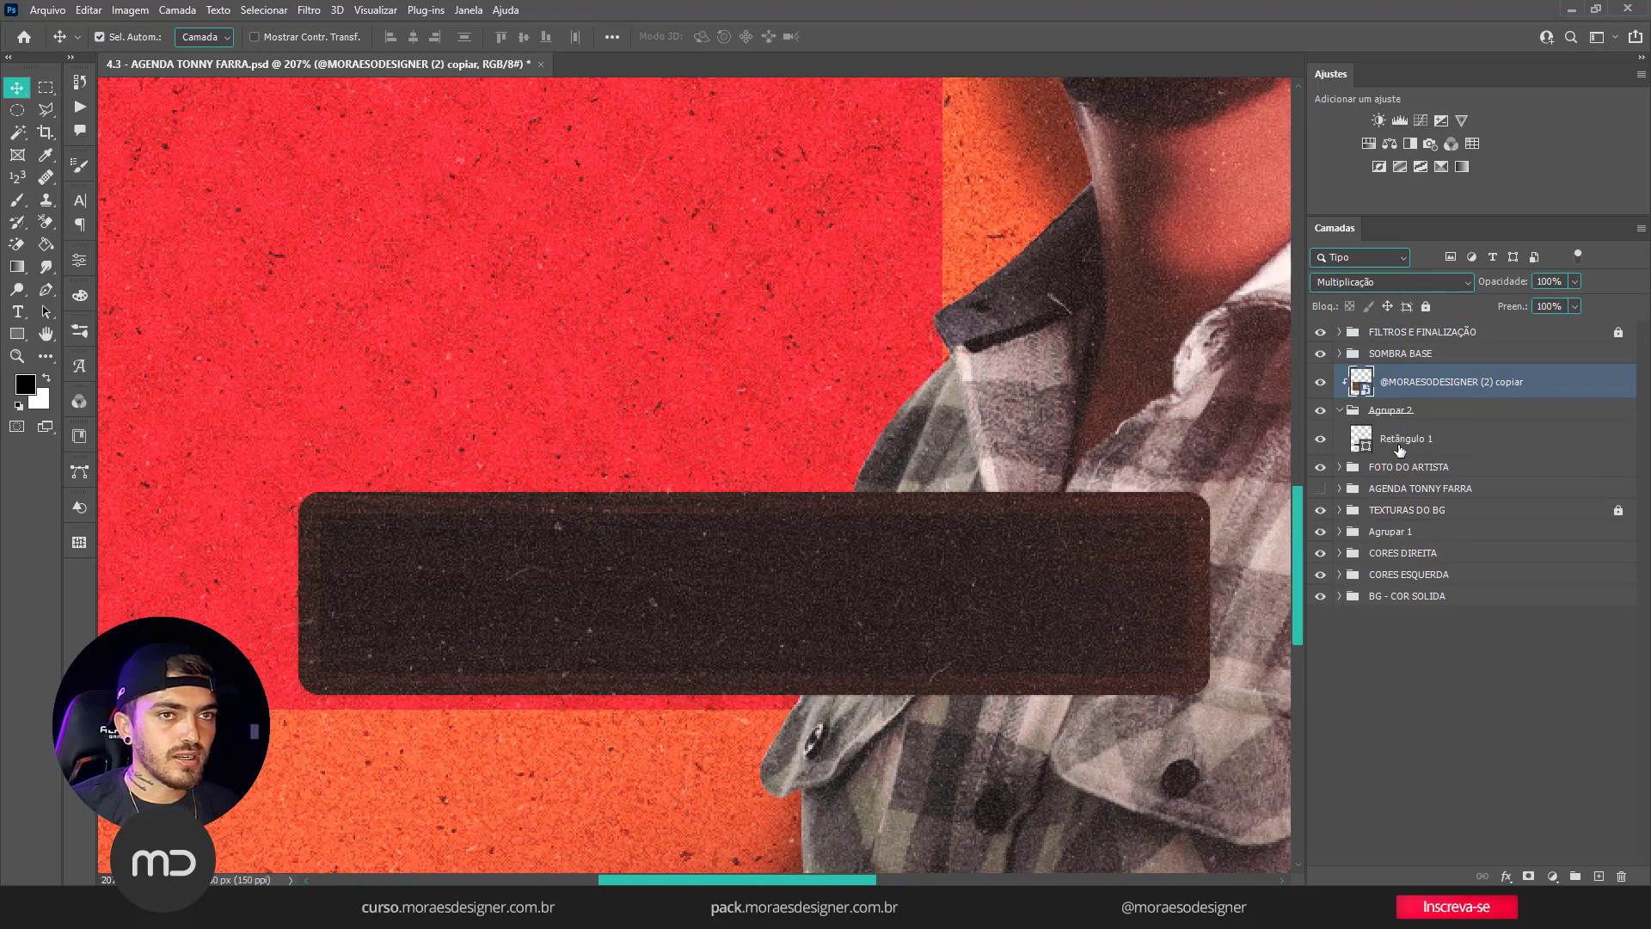
{"action": "left_click", "coordinate": [1401, 440]}
{"action": "left_click", "coordinate": [21, 338]}
{"action": "left_click", "coordinate": [210, 36]}
{"action": "left_click", "coordinate": [315, 69]}
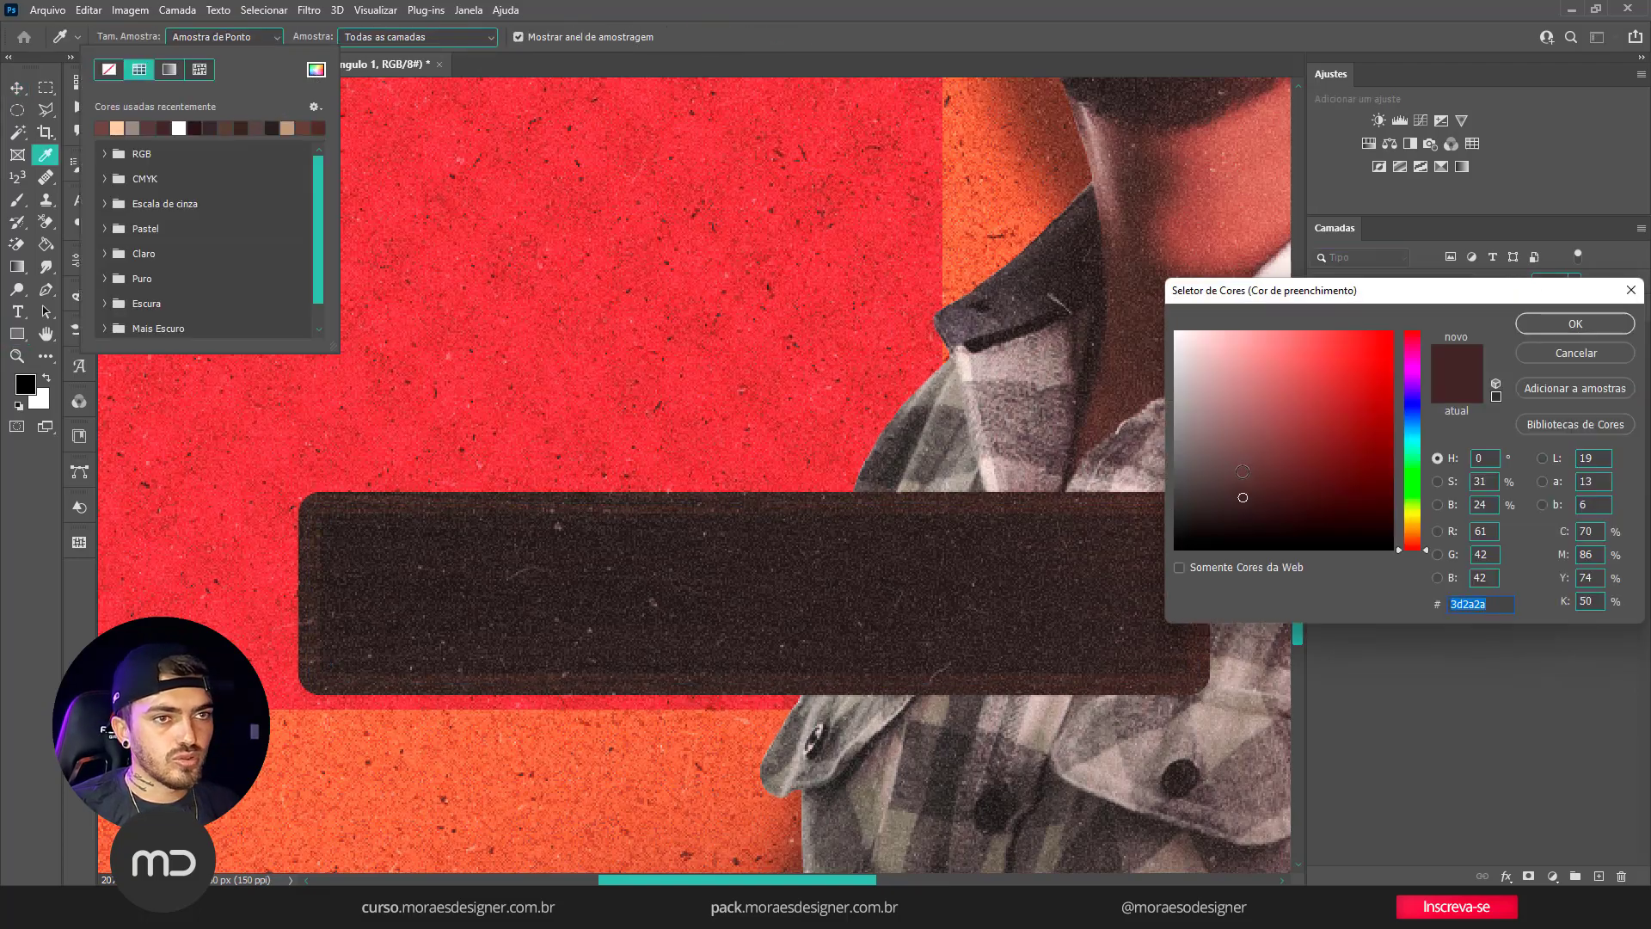
{"action": "left_click_drag", "start_coordinate": [1243, 482], "coordinate": [1226, 474]}
{"action": "left_click", "coordinate": [1576, 323]}
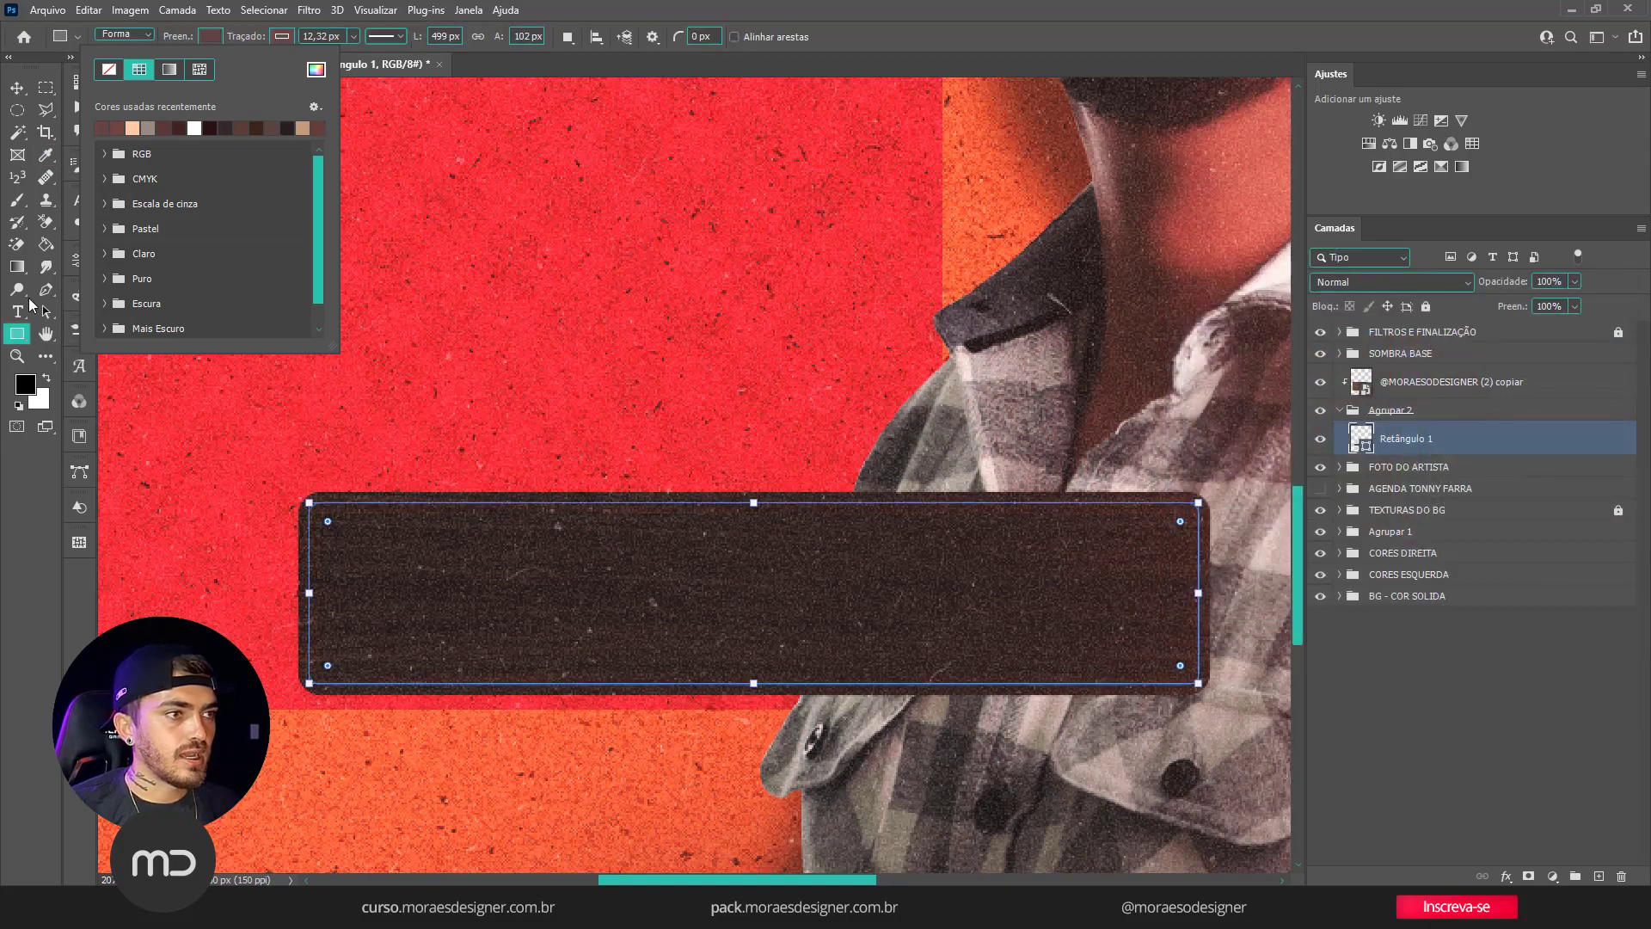
{"action": "left_click", "coordinate": [14, 93]}
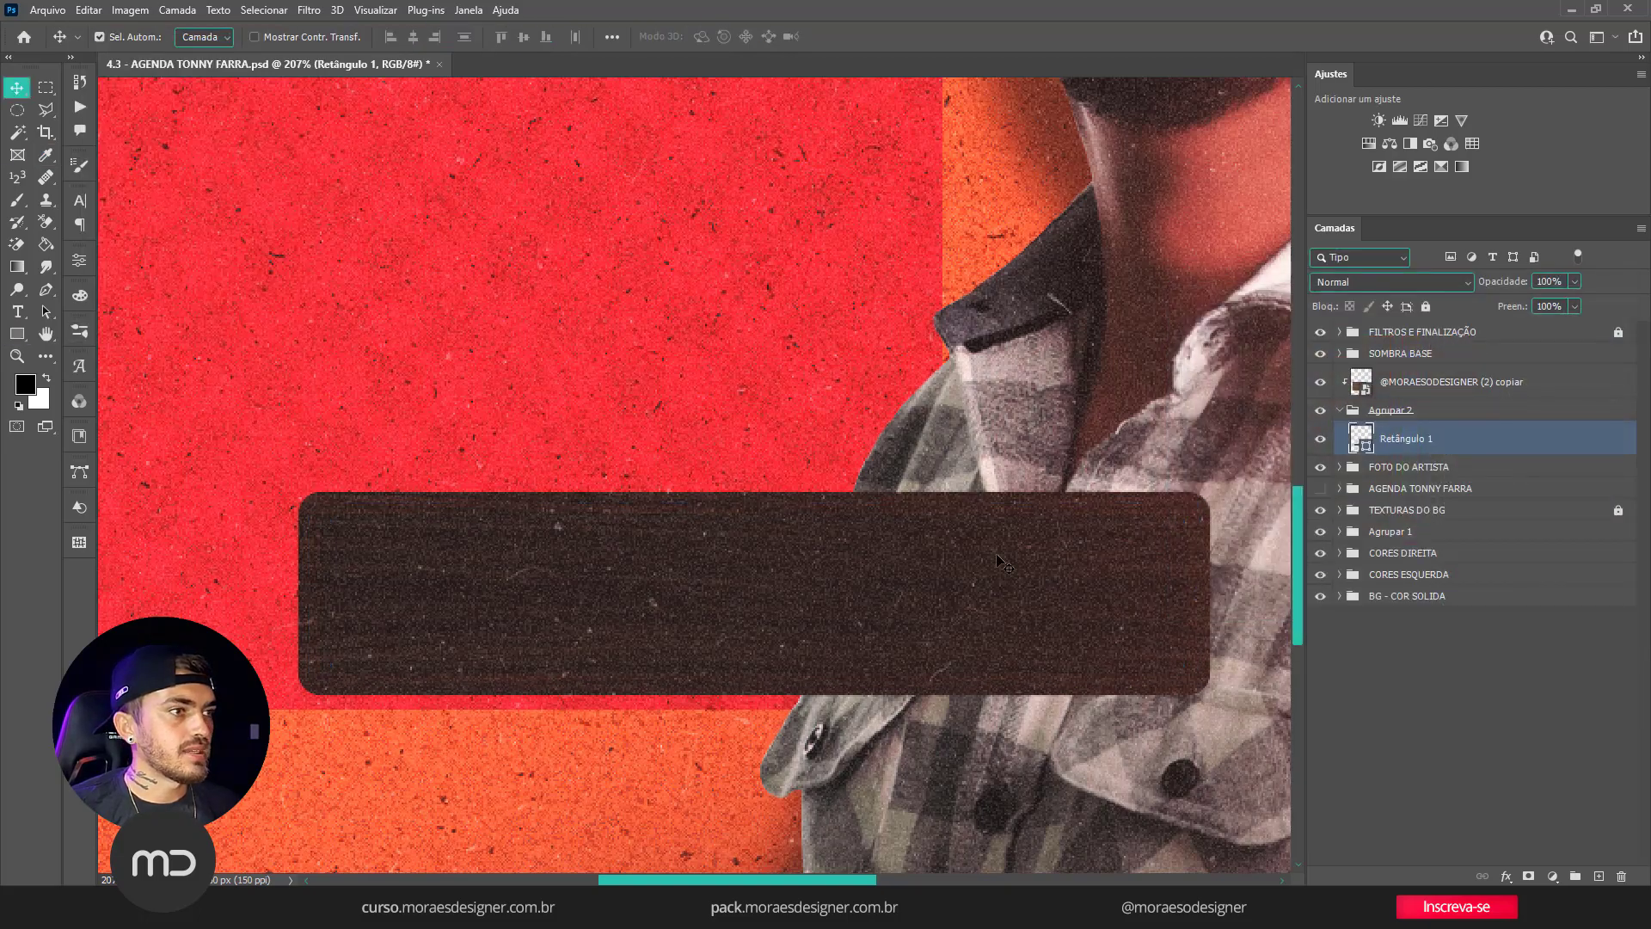
Try #281f1f as the fill of Retângulo 1, and replace it with a recently used reddish brown.
{"action": "left_click", "coordinate": [1378, 396]}
{"action": "left_click", "coordinate": [1429, 411]}
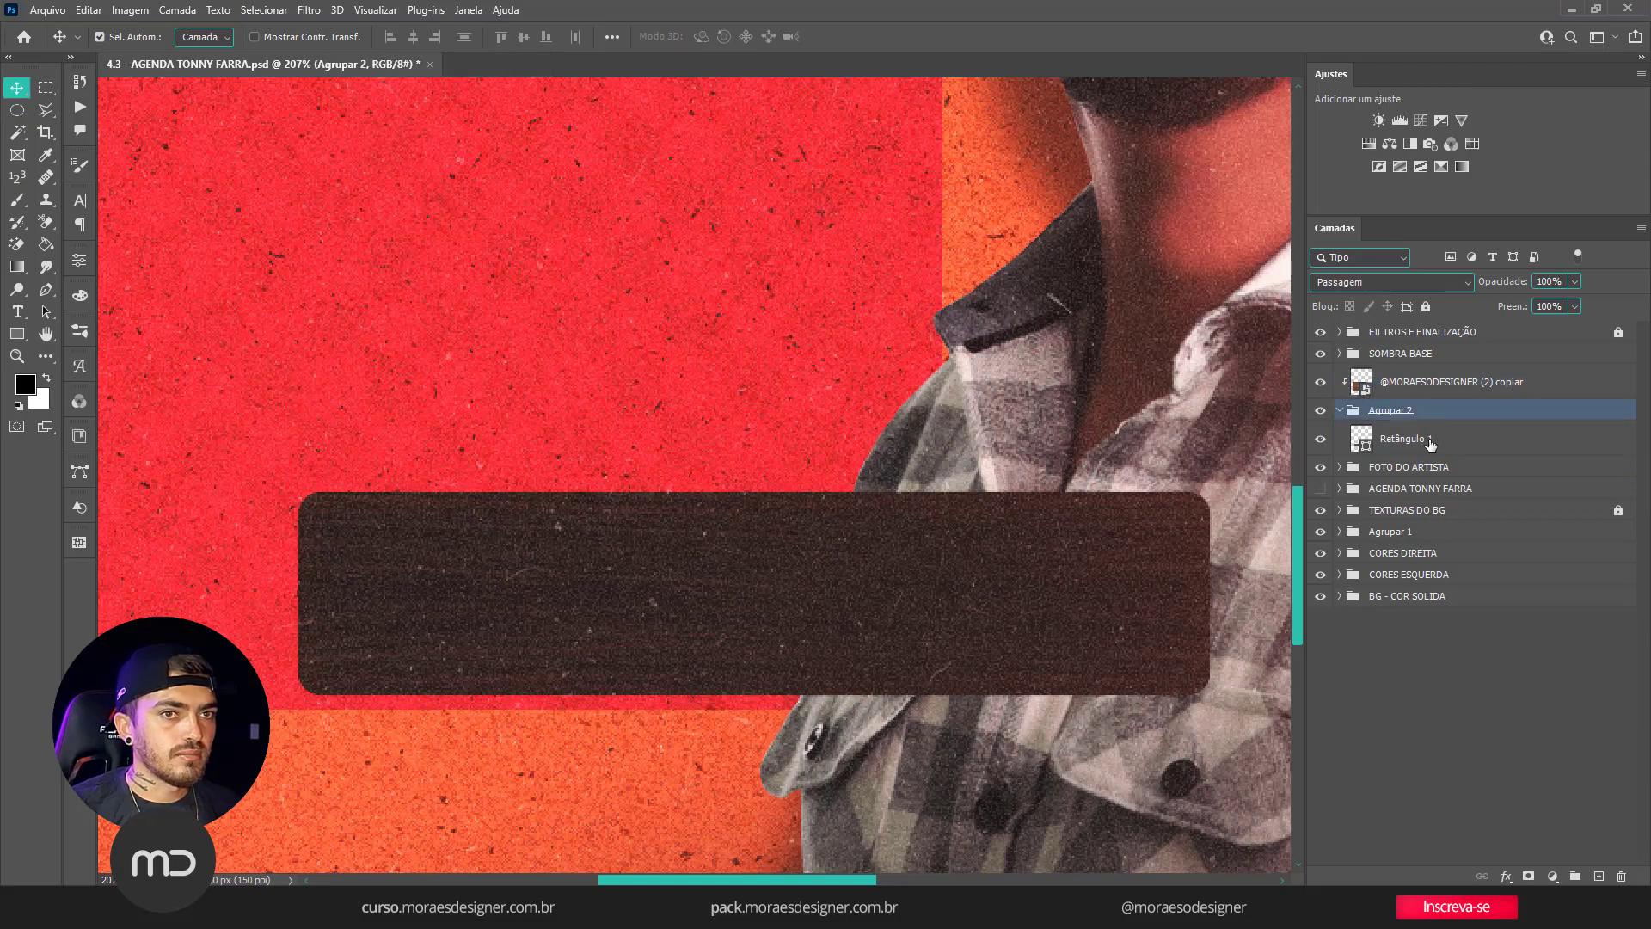
{"action": "left_click", "coordinate": [1427, 440]}
{"action": "left_click", "coordinate": [17, 334]}
{"action": "left_click", "coordinate": [209, 37]}
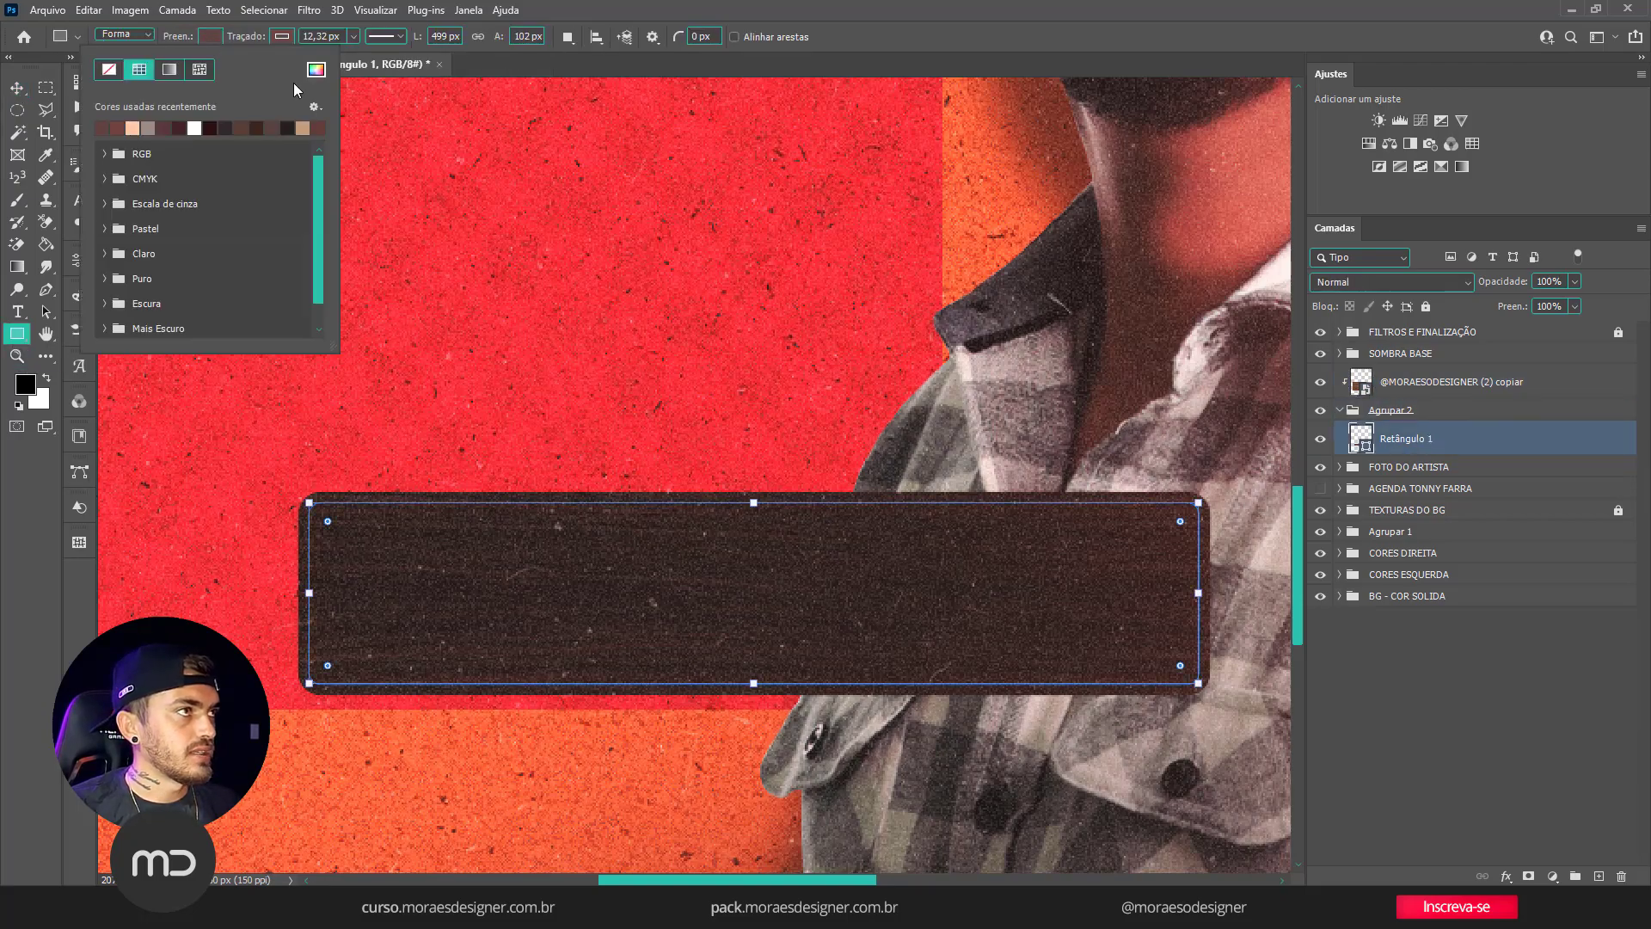
{"action": "left_click", "coordinate": [316, 70]}
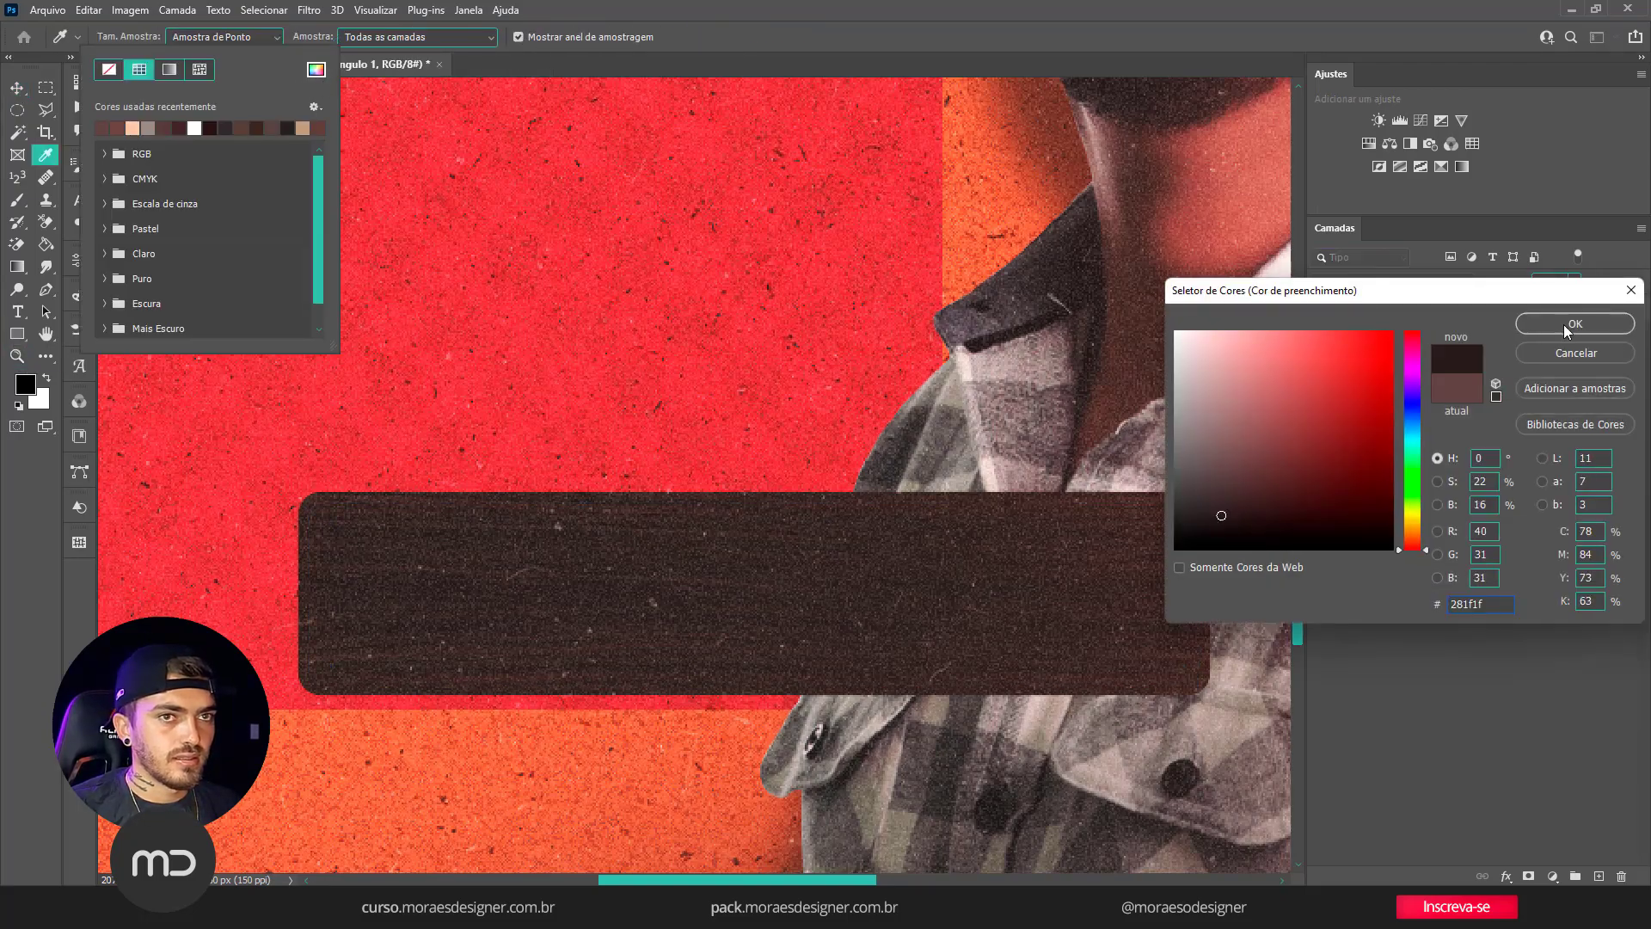
{"action": "key", "text": "Return"}
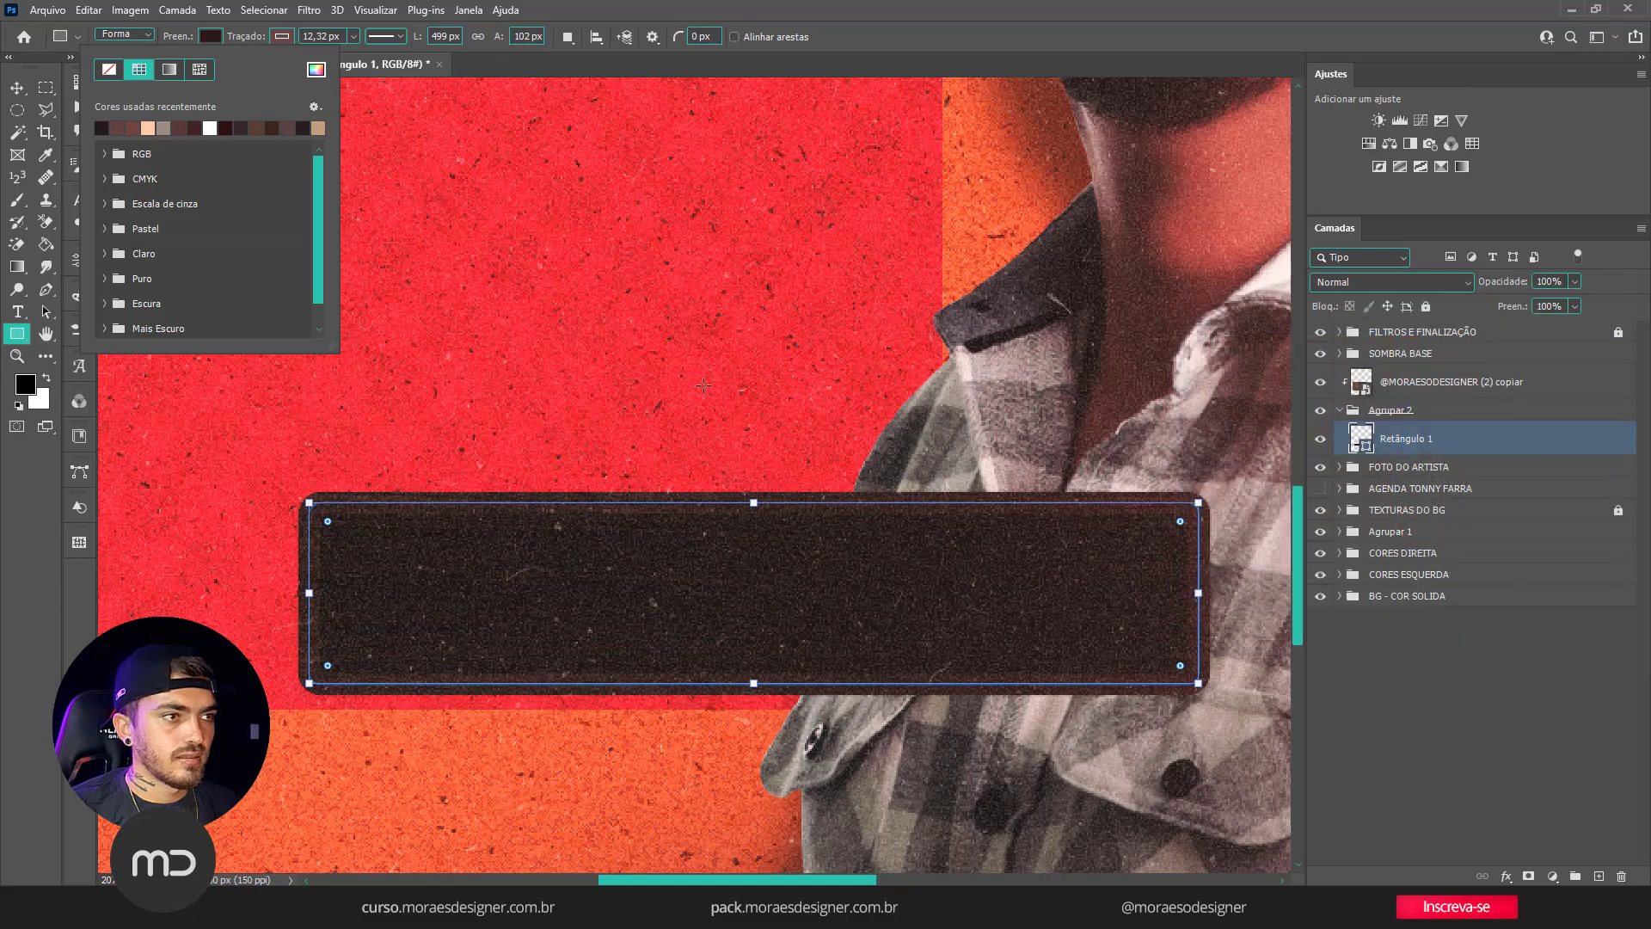
{"action": "left_click", "coordinate": [138, 127]}
{"action": "left_click", "coordinate": [17, 87]}
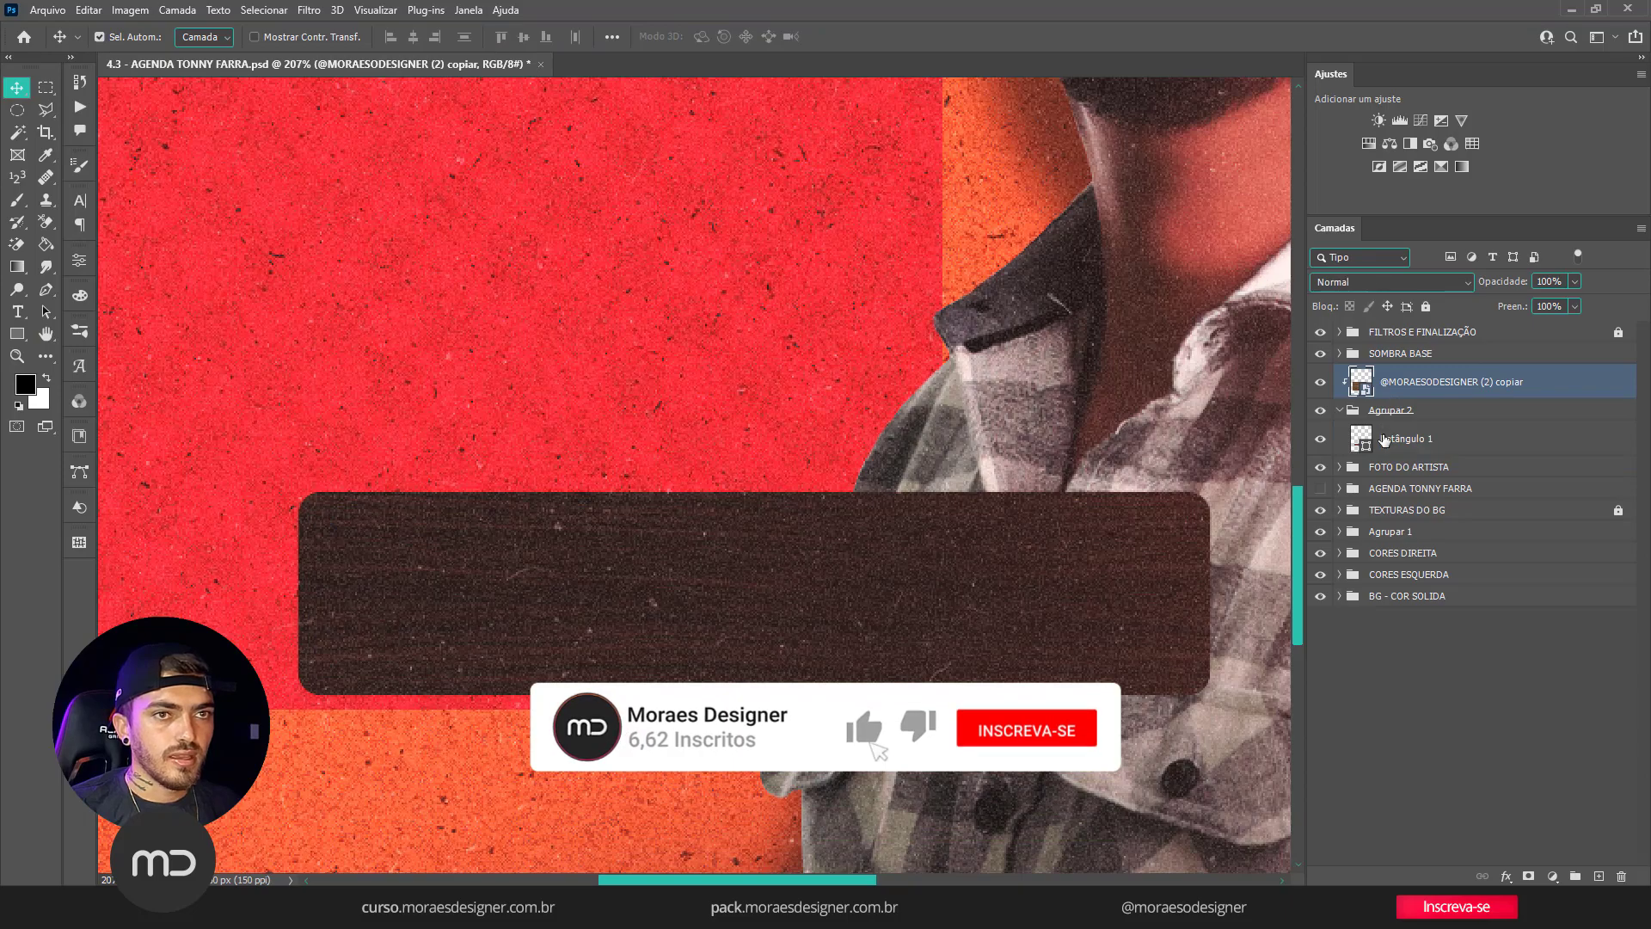
Lighten the stroke of Retângulo 1 to the pale pink #cfa8a2.
{"action": "left_click", "coordinate": [19, 337]}
{"action": "left_click", "coordinate": [210, 36]}
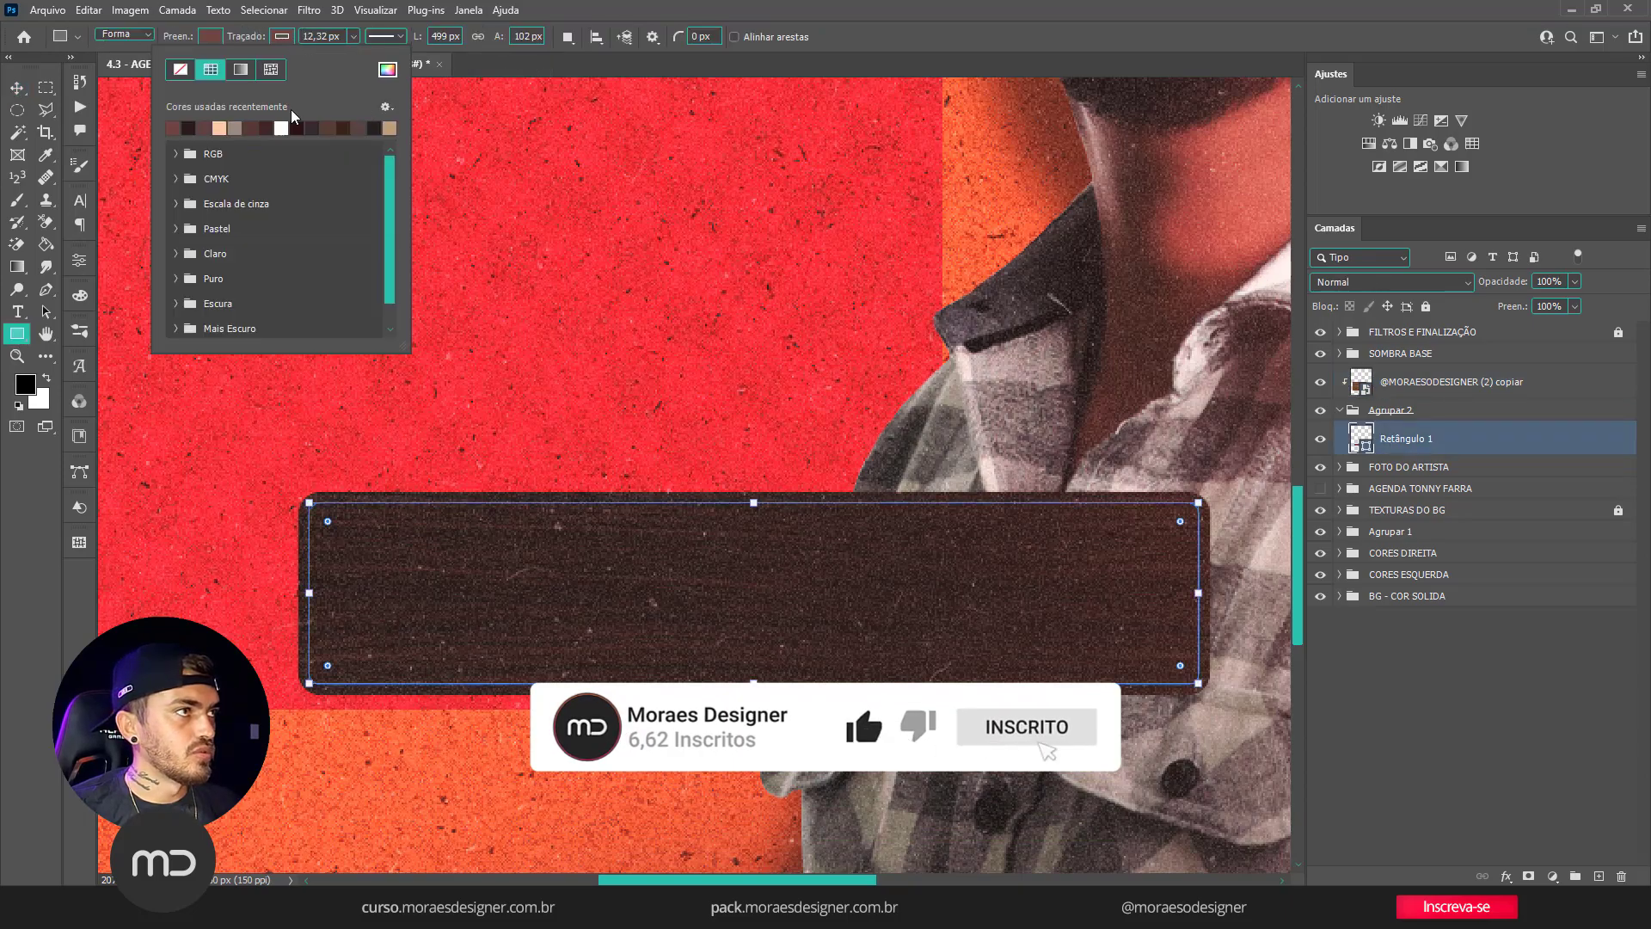
{"action": "left_click", "coordinate": [387, 70]}
{"action": "left_click", "coordinate": [1233, 401]}
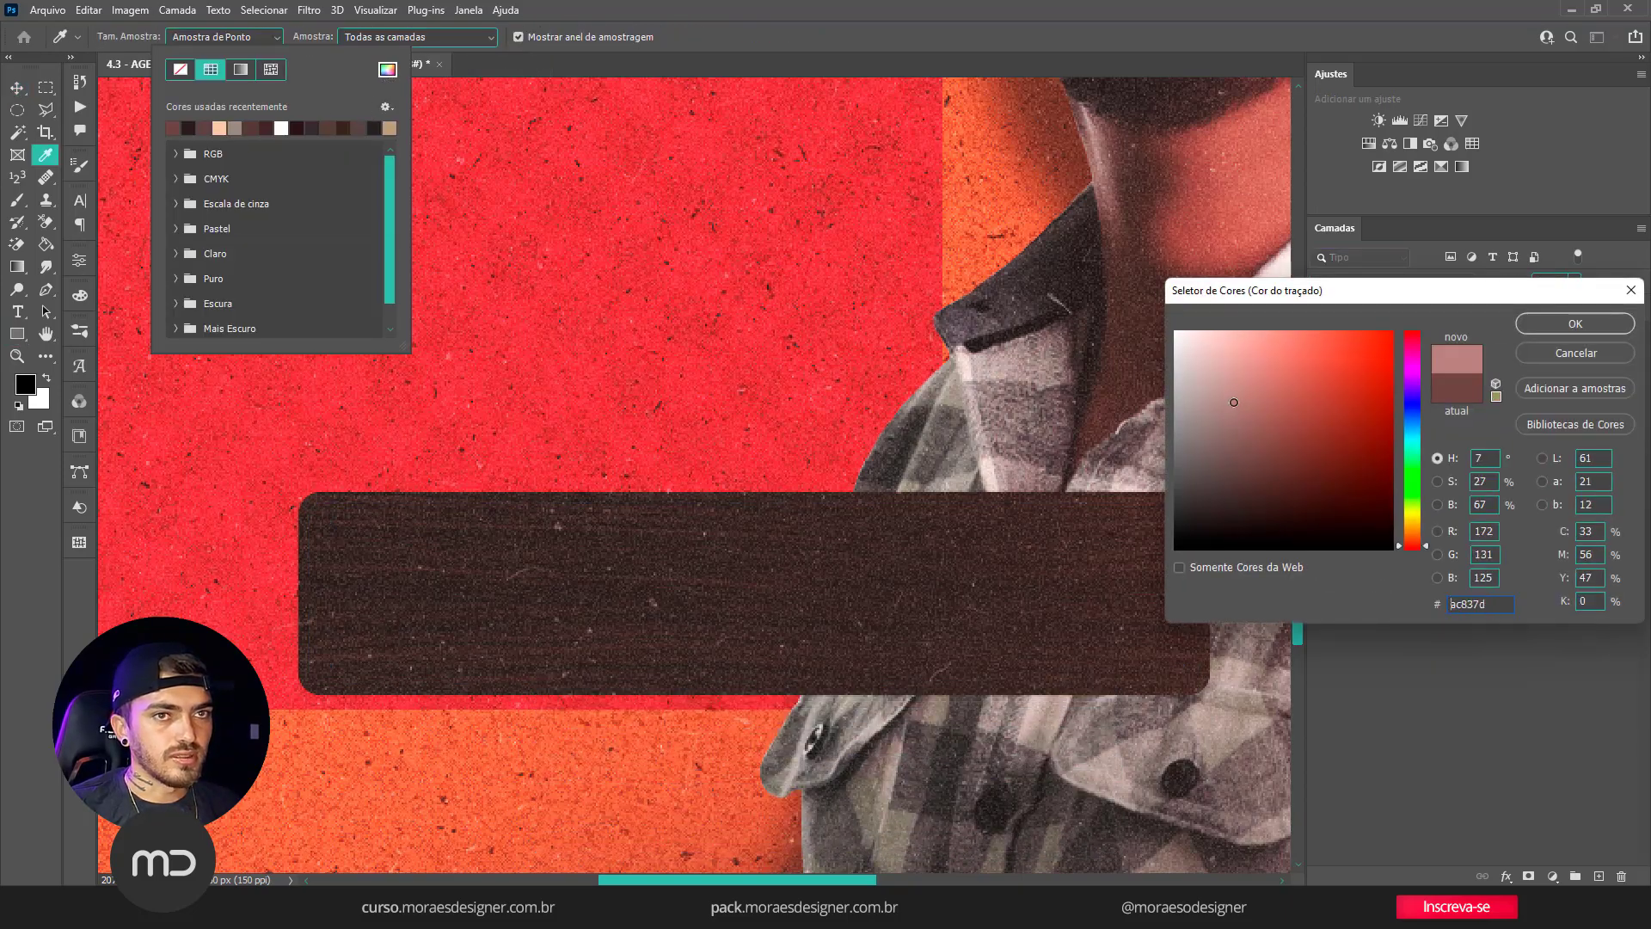
{"action": "left_click", "coordinate": [1546, 326]}
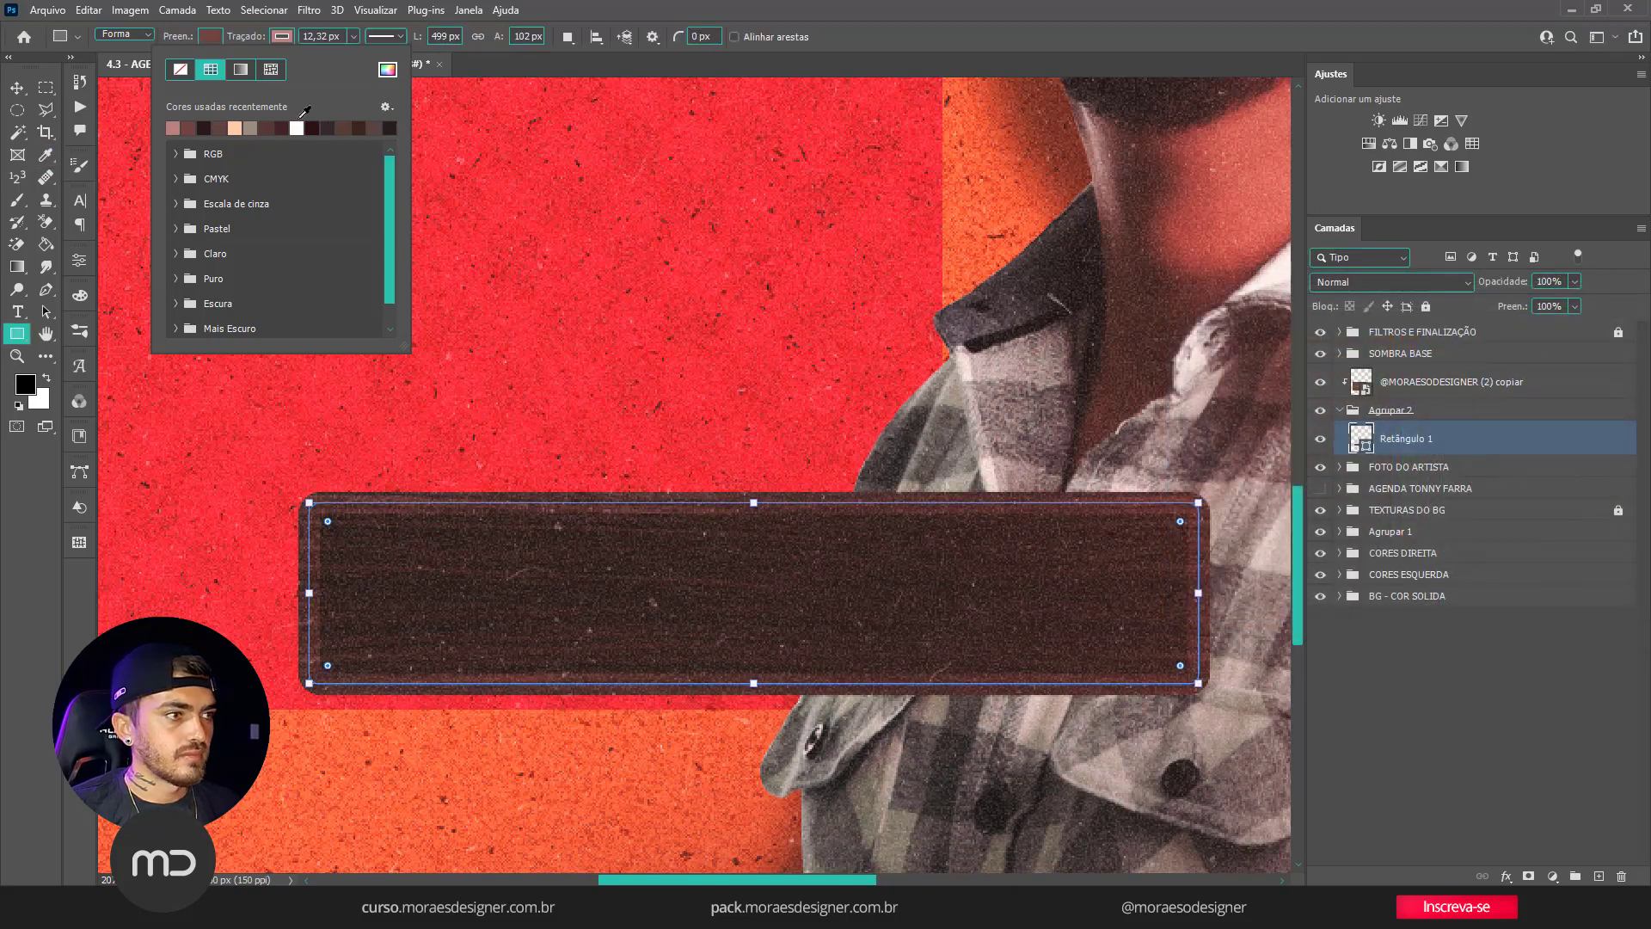
{"action": "left_click", "coordinate": [386, 70]}
{"action": "left_click", "coordinate": [1224, 369]}
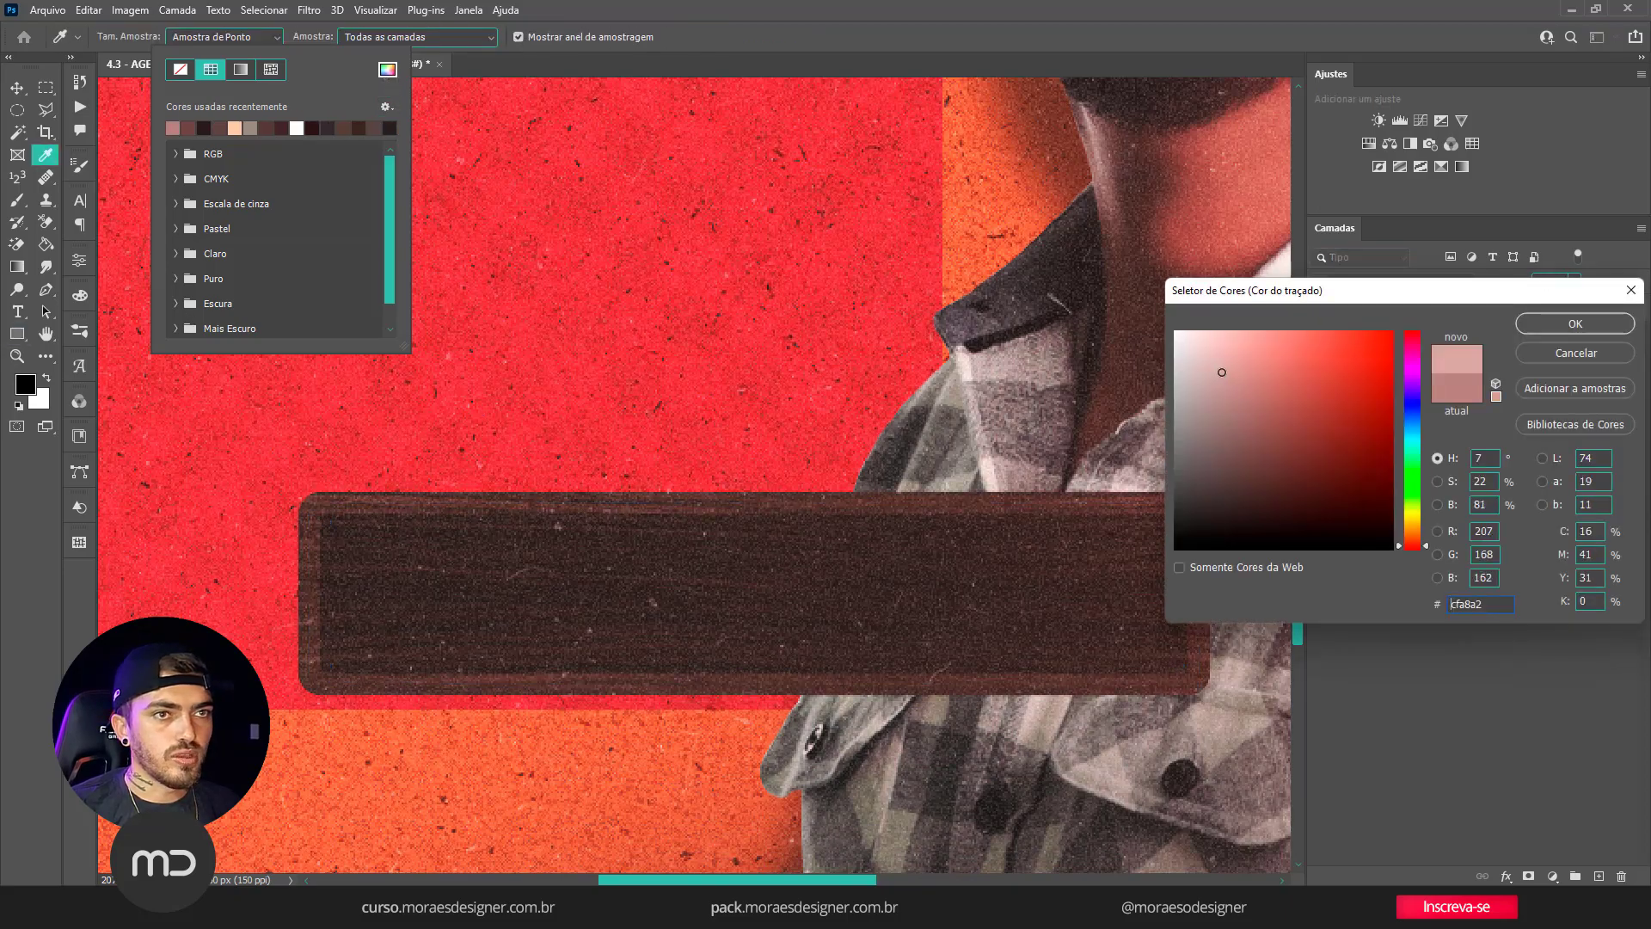
{"action": "left_click", "coordinate": [1587, 322]}
{"action": "left_click", "coordinate": [16, 87]}
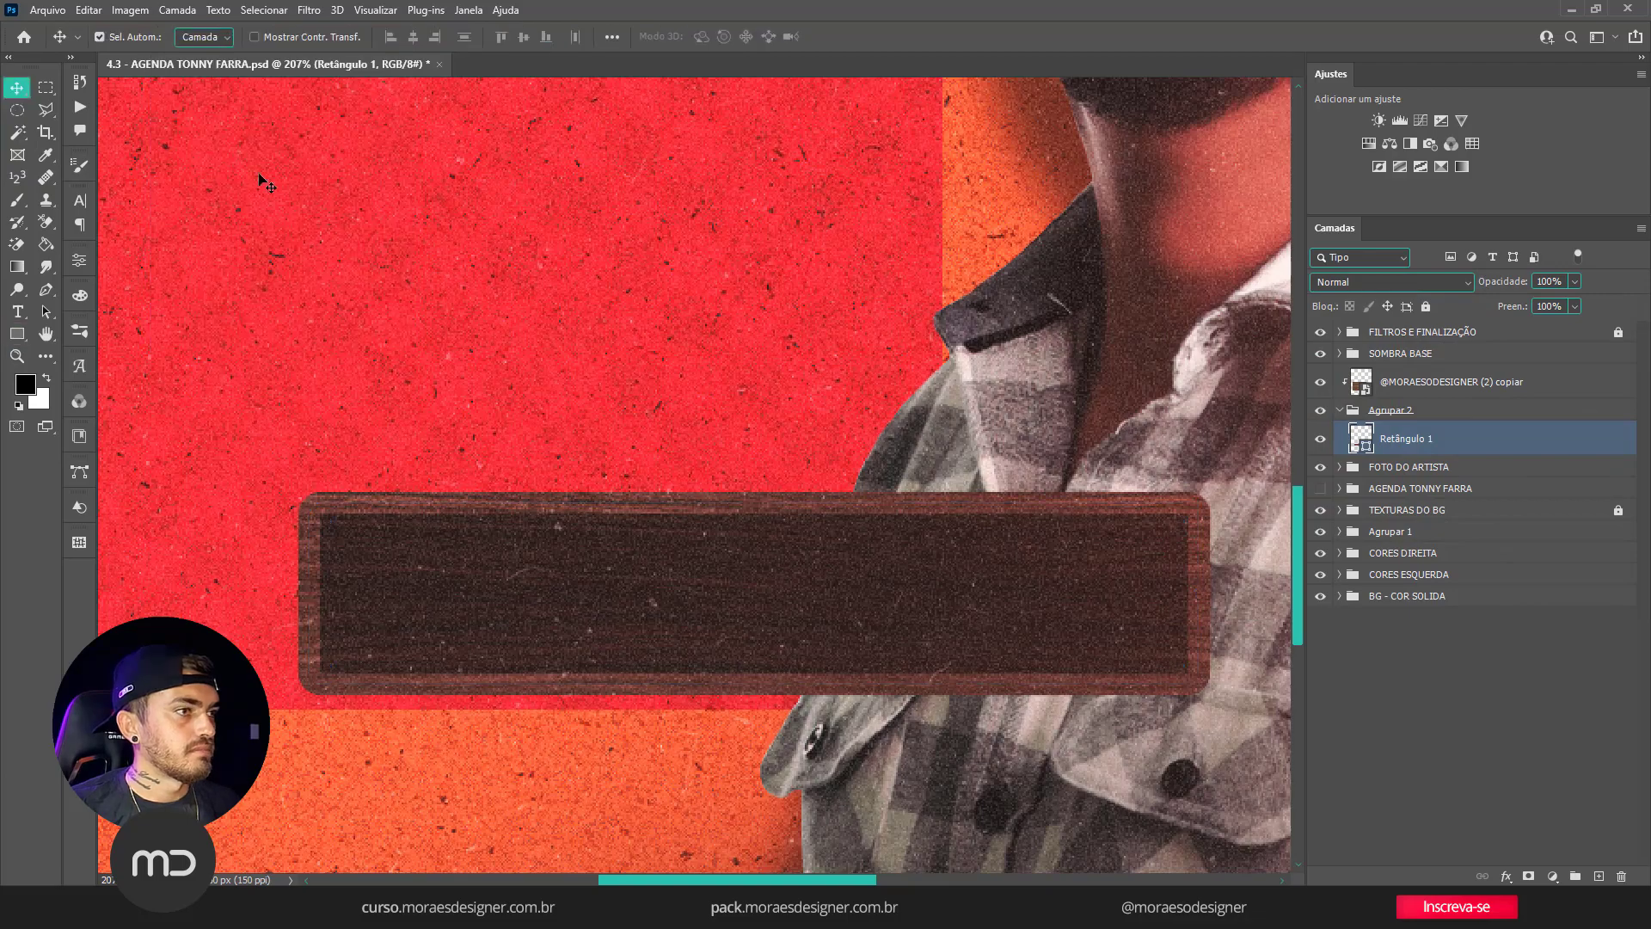
Lower the opacity of the wood texture clipped to Agrupar 2 to 85%.
{"action": "left_click", "coordinate": [1573, 284]}
{"action": "left_click", "coordinate": [1492, 385]}
{"action": "left_click", "coordinate": [1578, 284]}
{"action": "left_click_drag", "start_coordinate": [1567, 299], "coordinate": [1561, 299]}
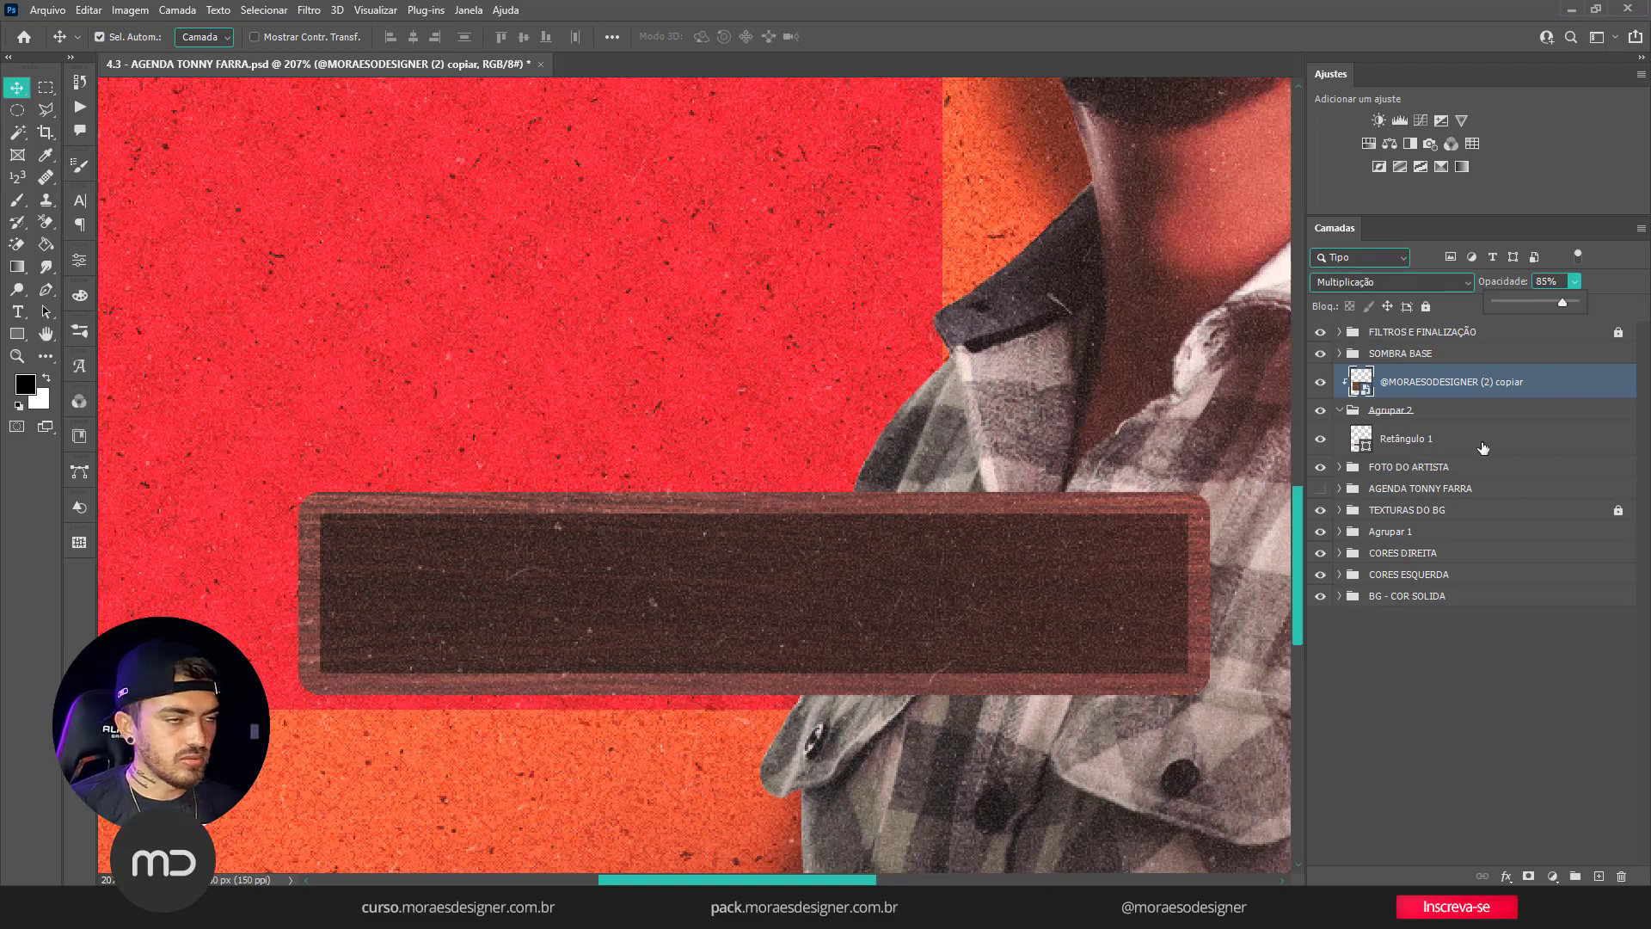
Collapse Agrupar 2, select it together with its clipped wood texture, and move the plate up to below the circular sign.
{"action": "scroll", "coordinate": [897, 346], "scroll_direction": "down", "scroll_amount": 3}
{"action": "scroll", "coordinate": [897, 346], "scroll_direction": "down", "scroll_amount": 5}
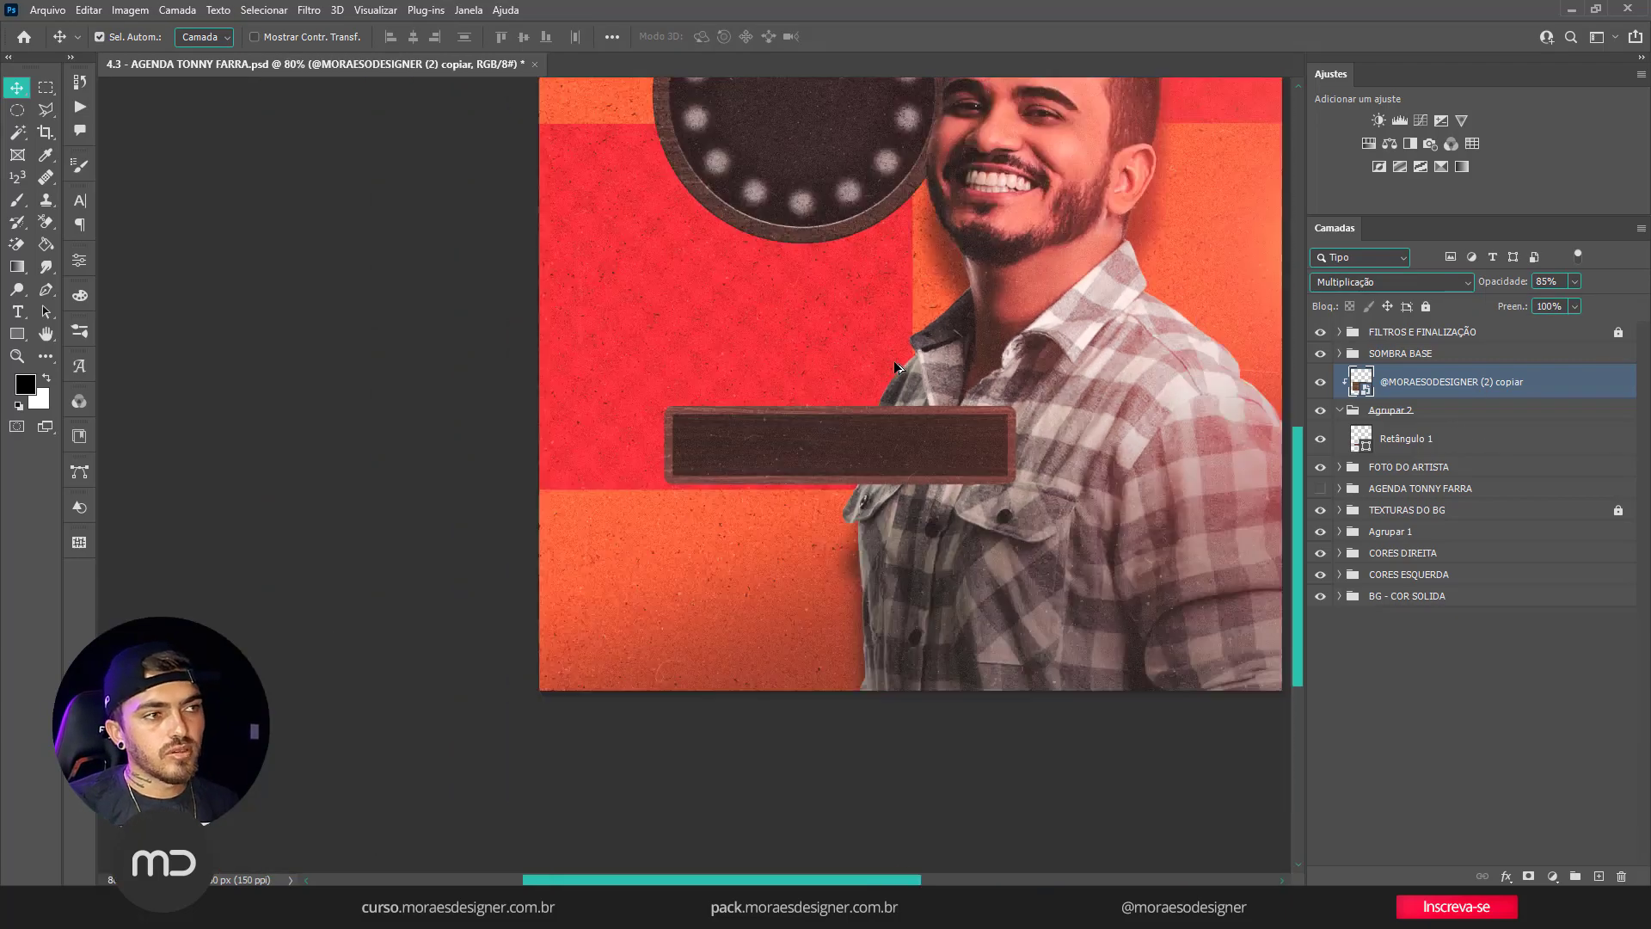
{"action": "scroll", "coordinate": [835, 640], "scroll_direction": "up", "scroll_amount": 2}
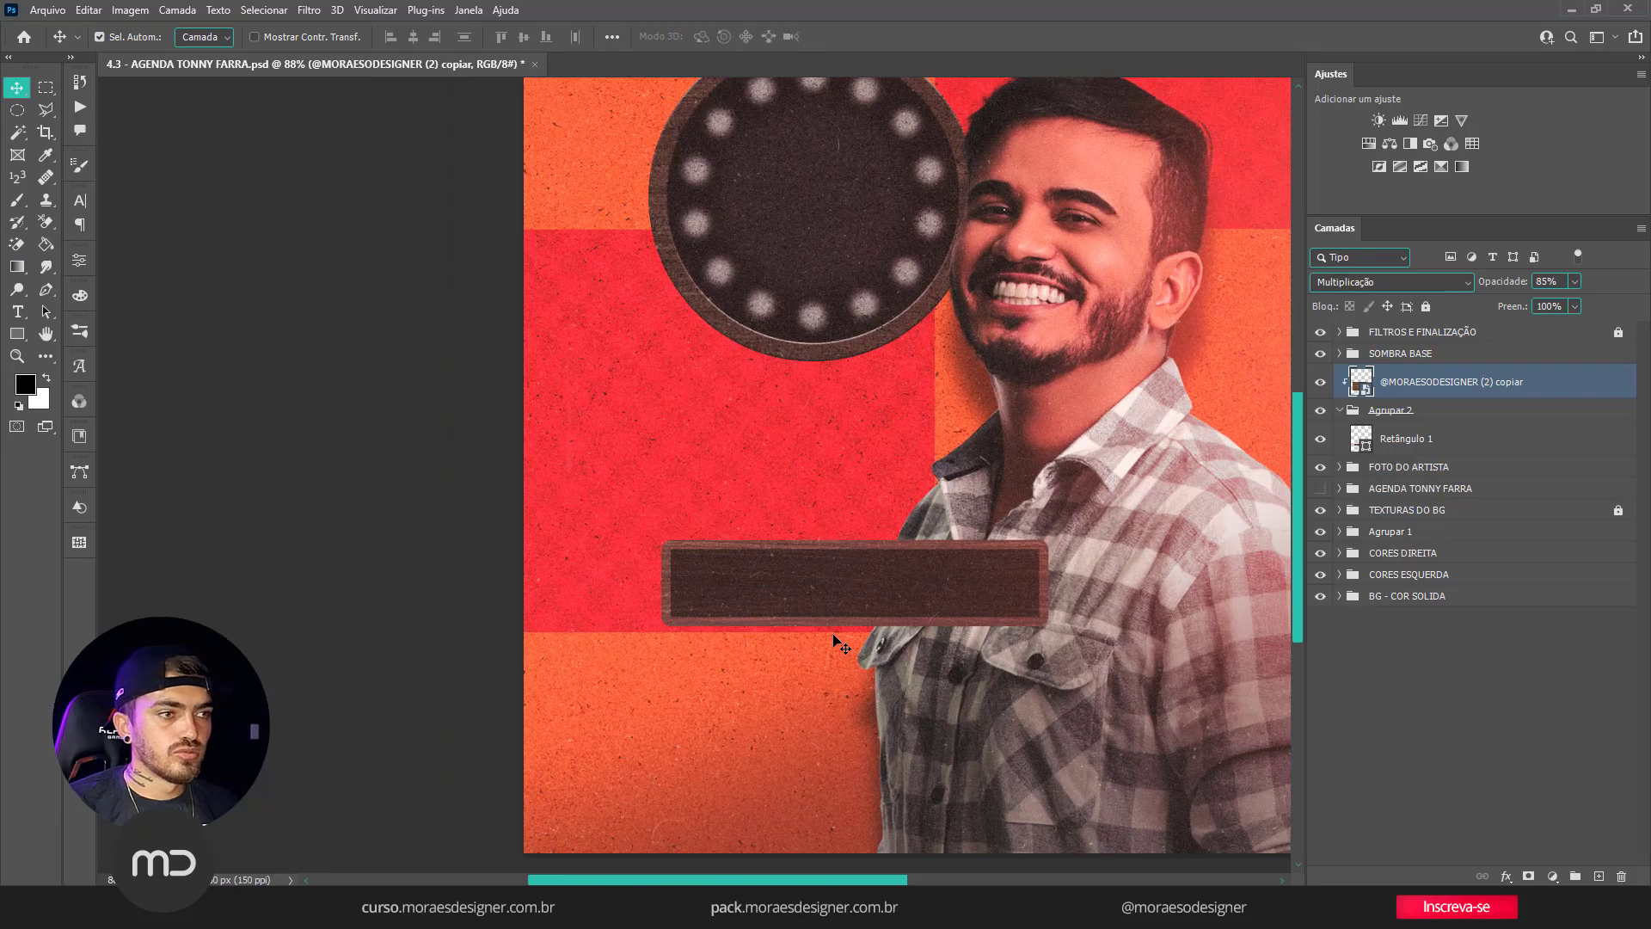
{"action": "left_click", "coordinate": [1343, 411]}
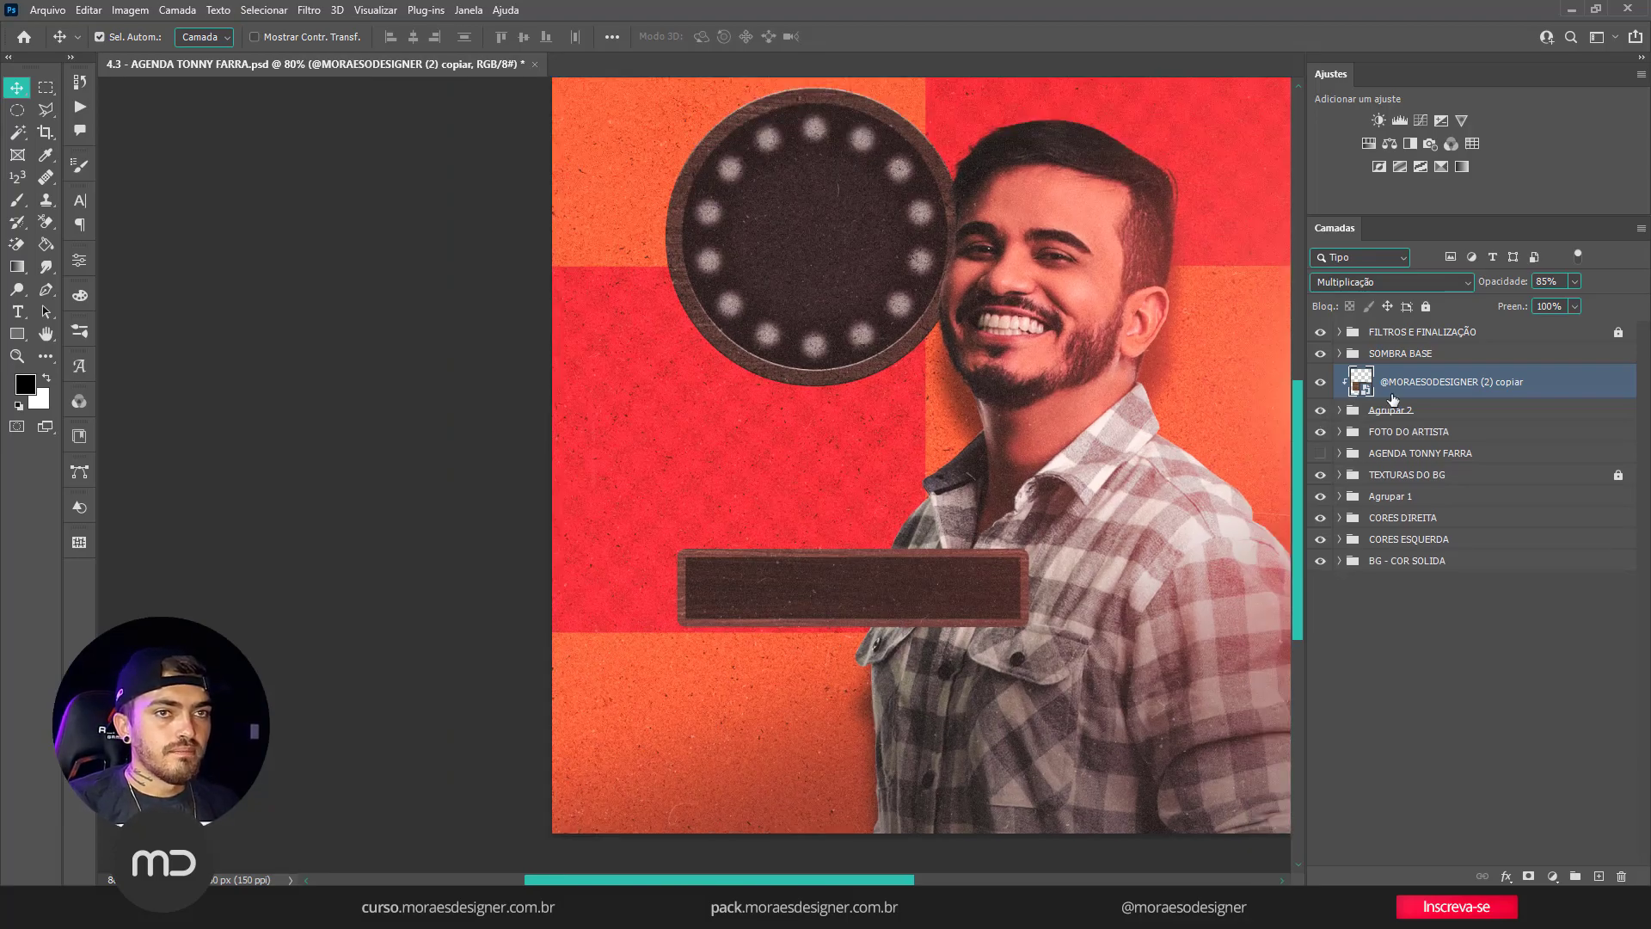
{"action": "left_click", "coordinate": [1397, 412]}
{"action": "left_click", "coordinate": [1400, 393], "text": "ctrl"}
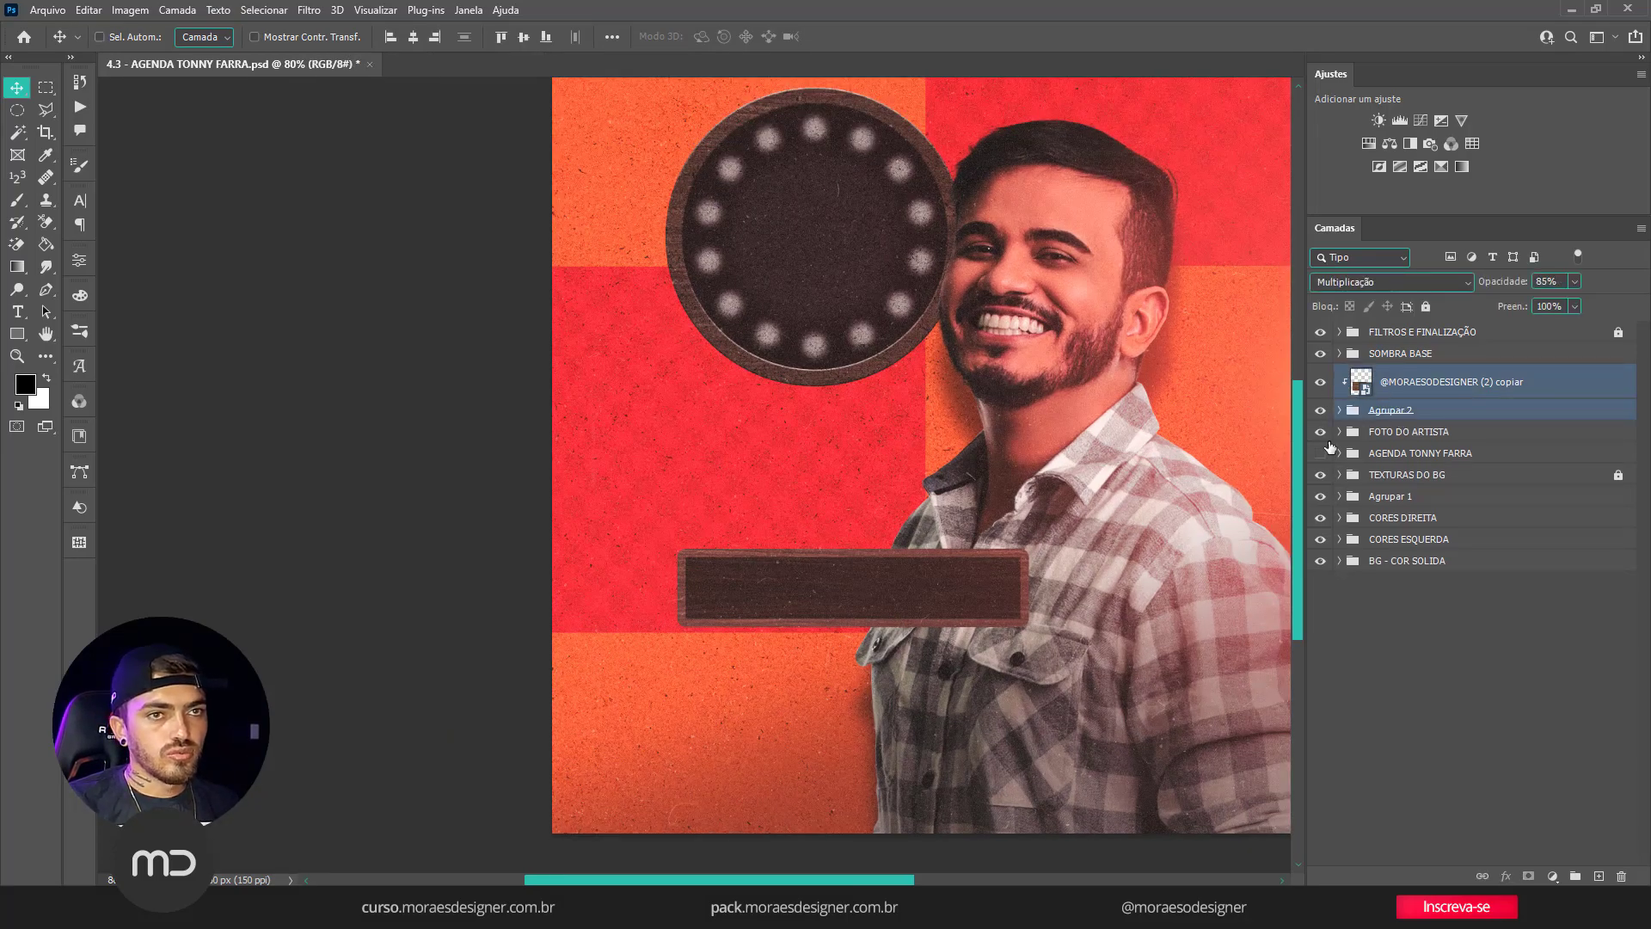
{"action": "left_click_drag", "start_coordinate": [948, 597], "coordinate": [927, 475]}
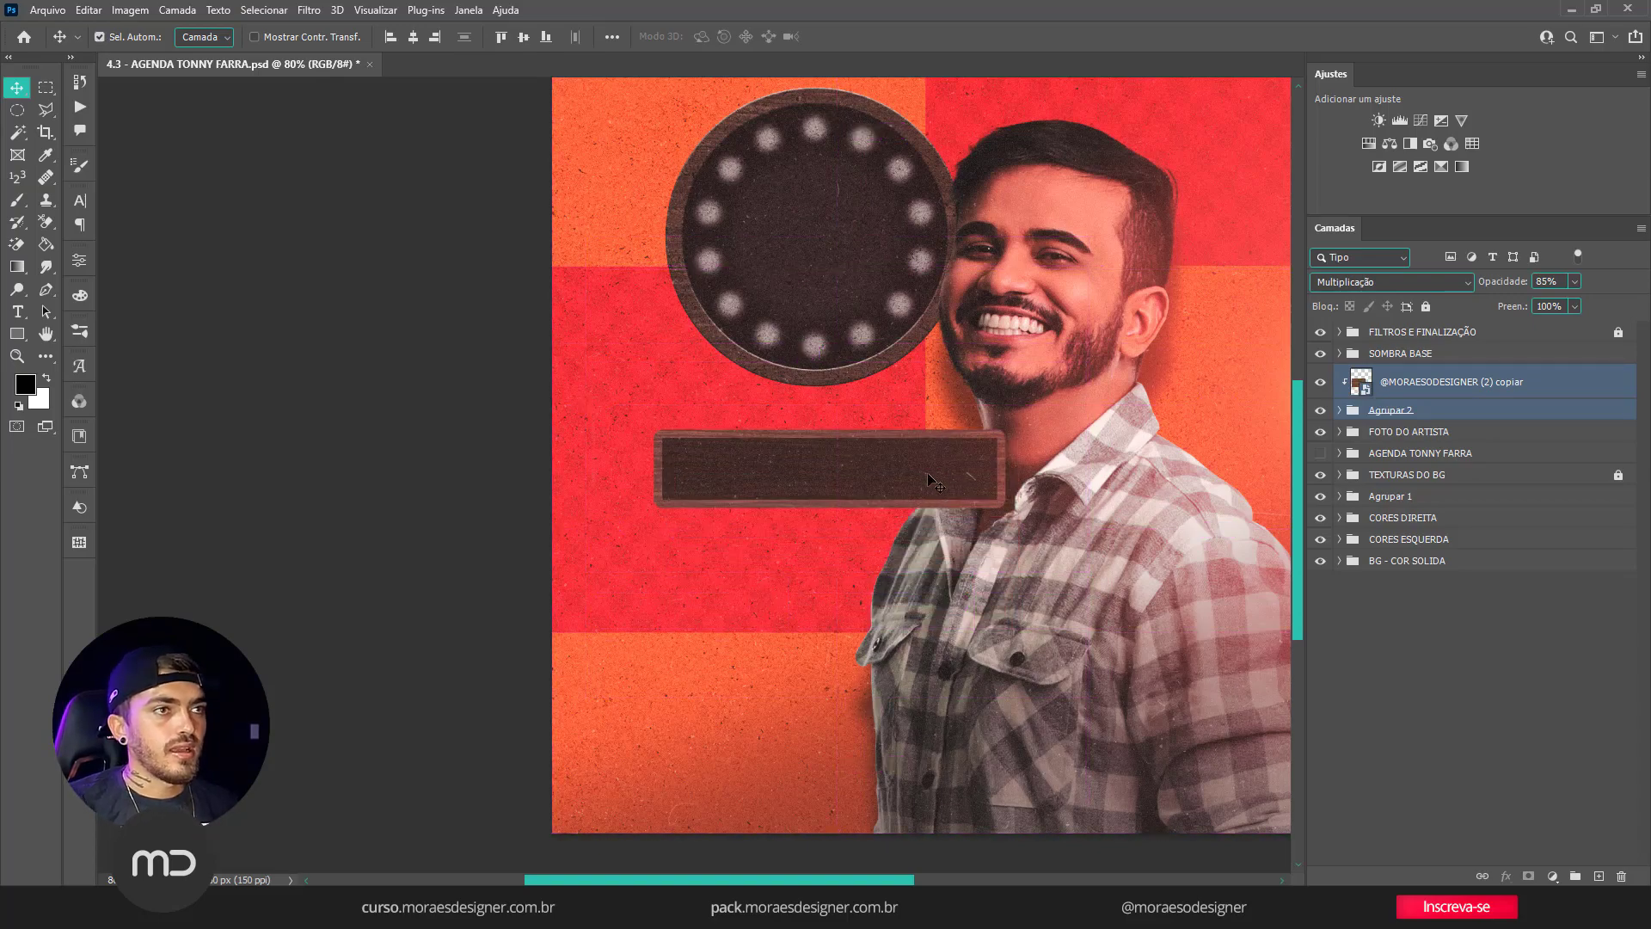
{"action": "scroll", "coordinate": [808, 280], "scroll_direction": "up", "scroll_amount": 3}
{"action": "scroll", "coordinate": [858, 313], "scroll_direction": "up", "scroll_amount": 1}
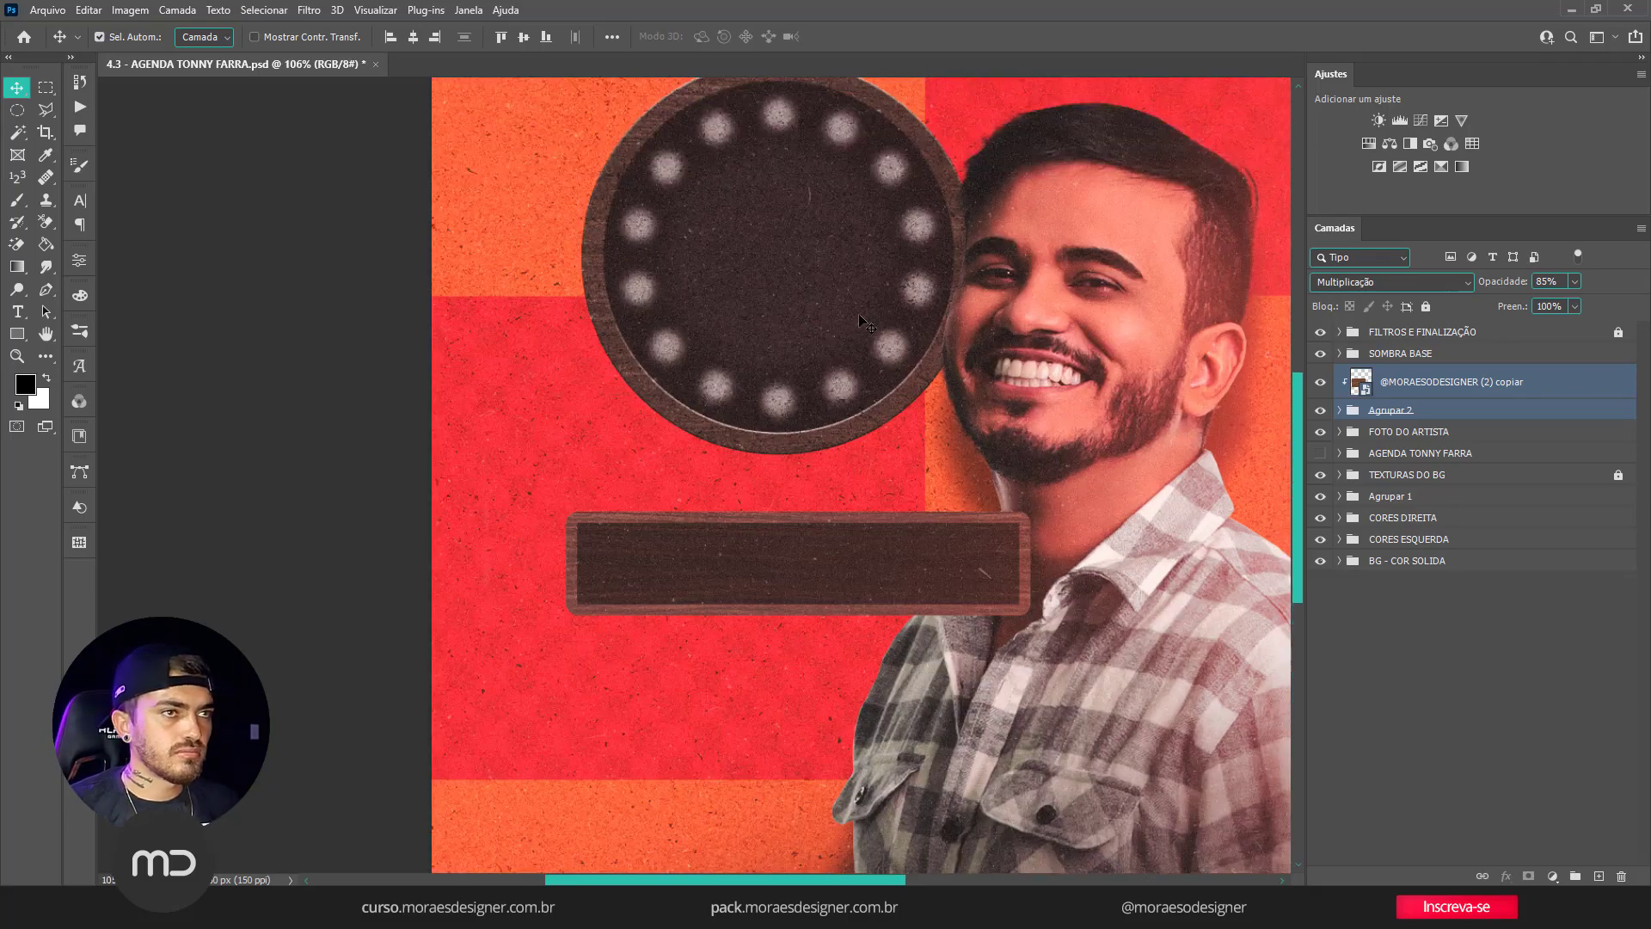
{"action": "scroll", "coordinate": [858, 313], "scroll_direction": "up", "scroll_amount": 2}
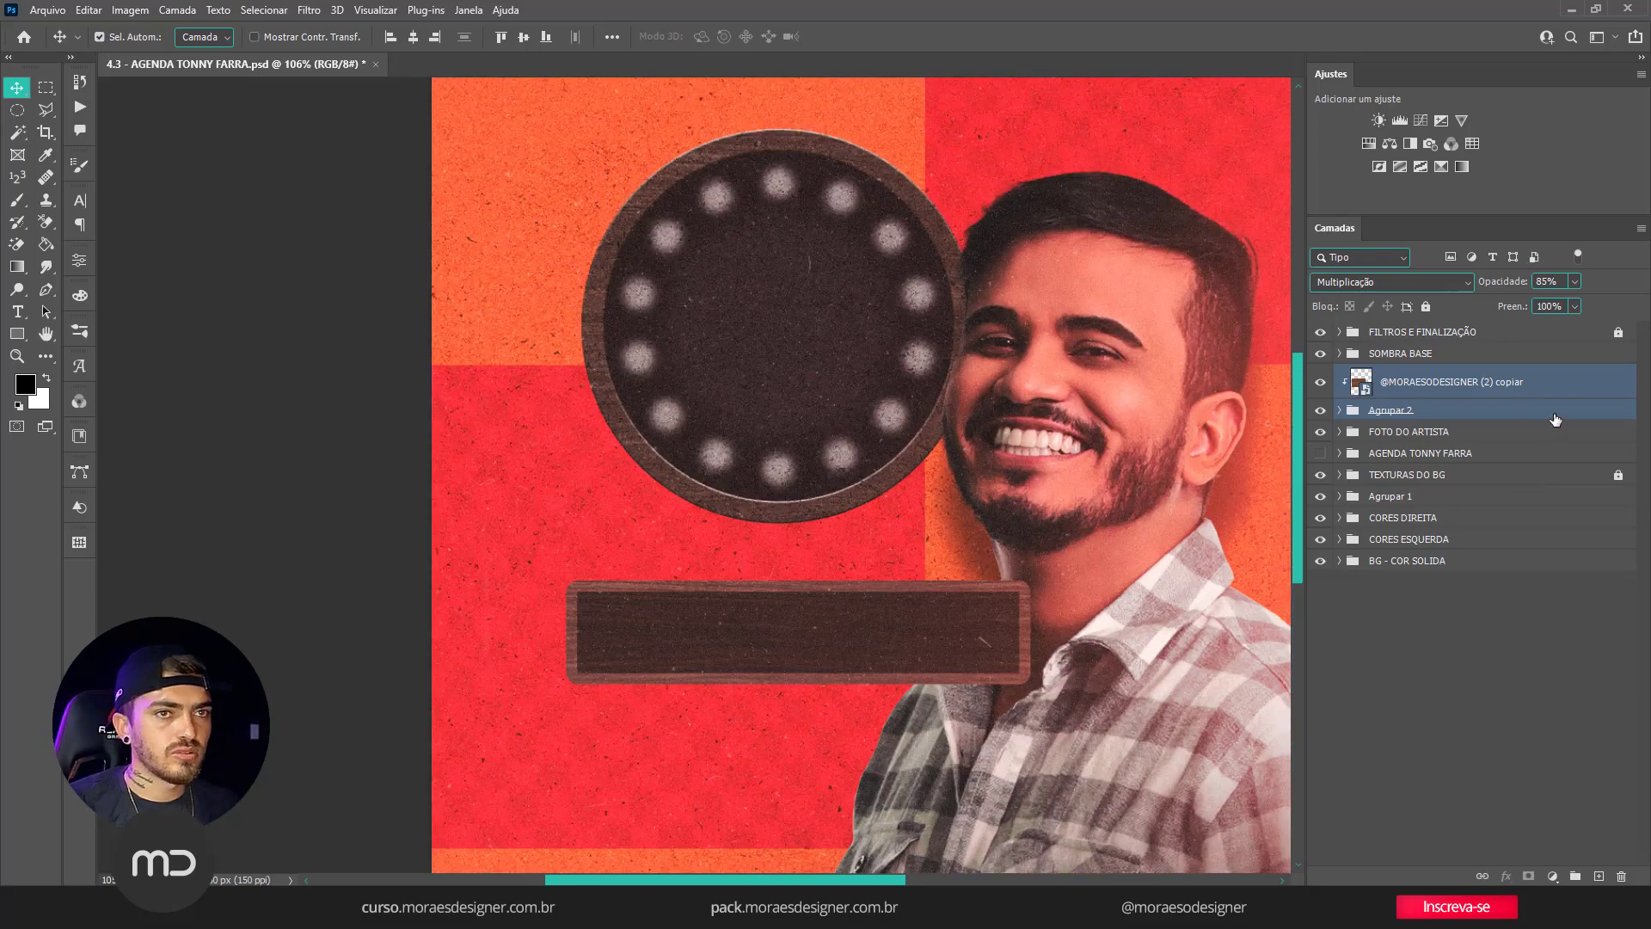
Apply a Matiz/Saturação adjustment to the plate's wood texture with saturation -27 and lightness -13.
{"action": "left_click", "coordinate": [1548, 393]}
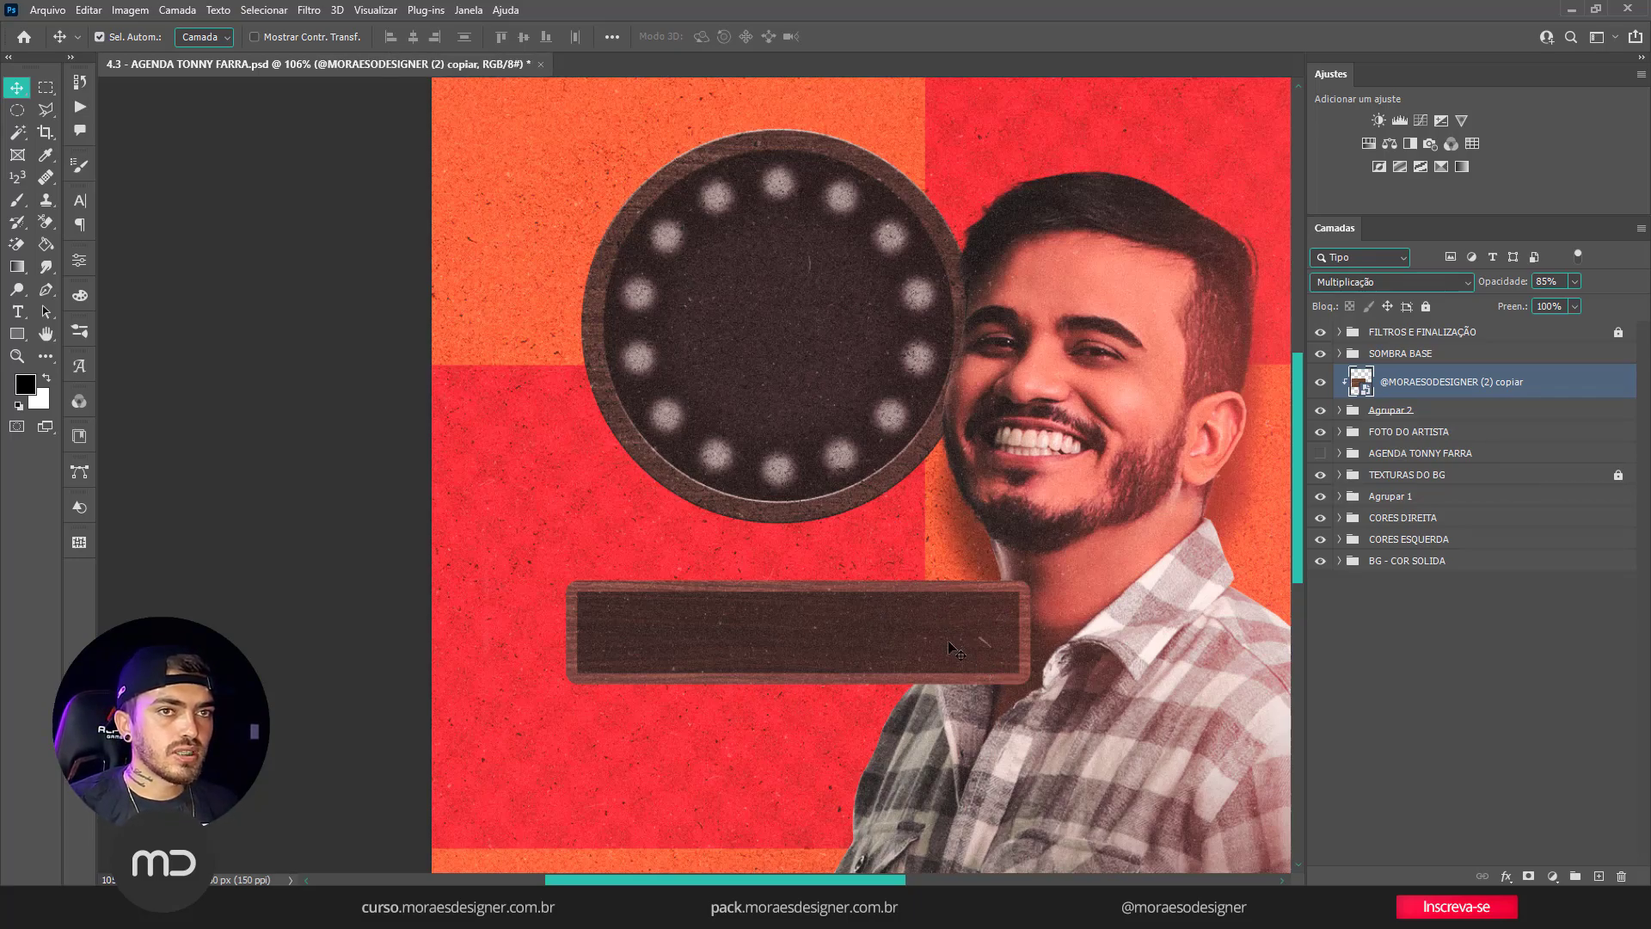
{"action": "left_click", "coordinate": [1338, 354]}
{"action": "left_click", "coordinate": [1338, 353]}
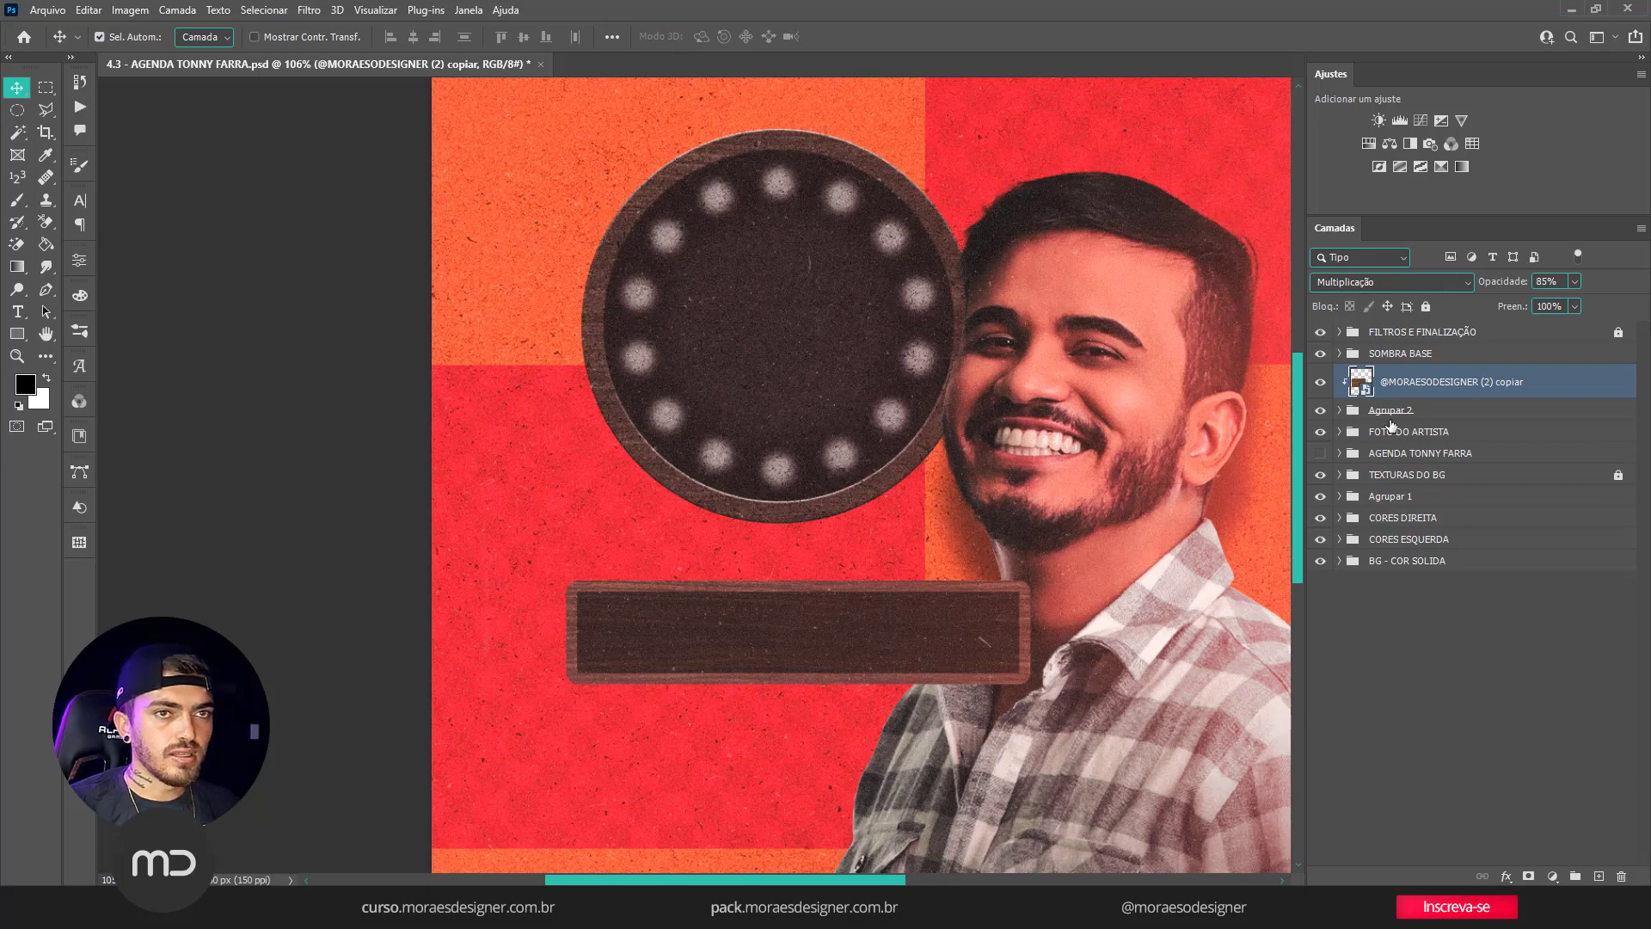
{"action": "key", "text": "ctrl+u"}
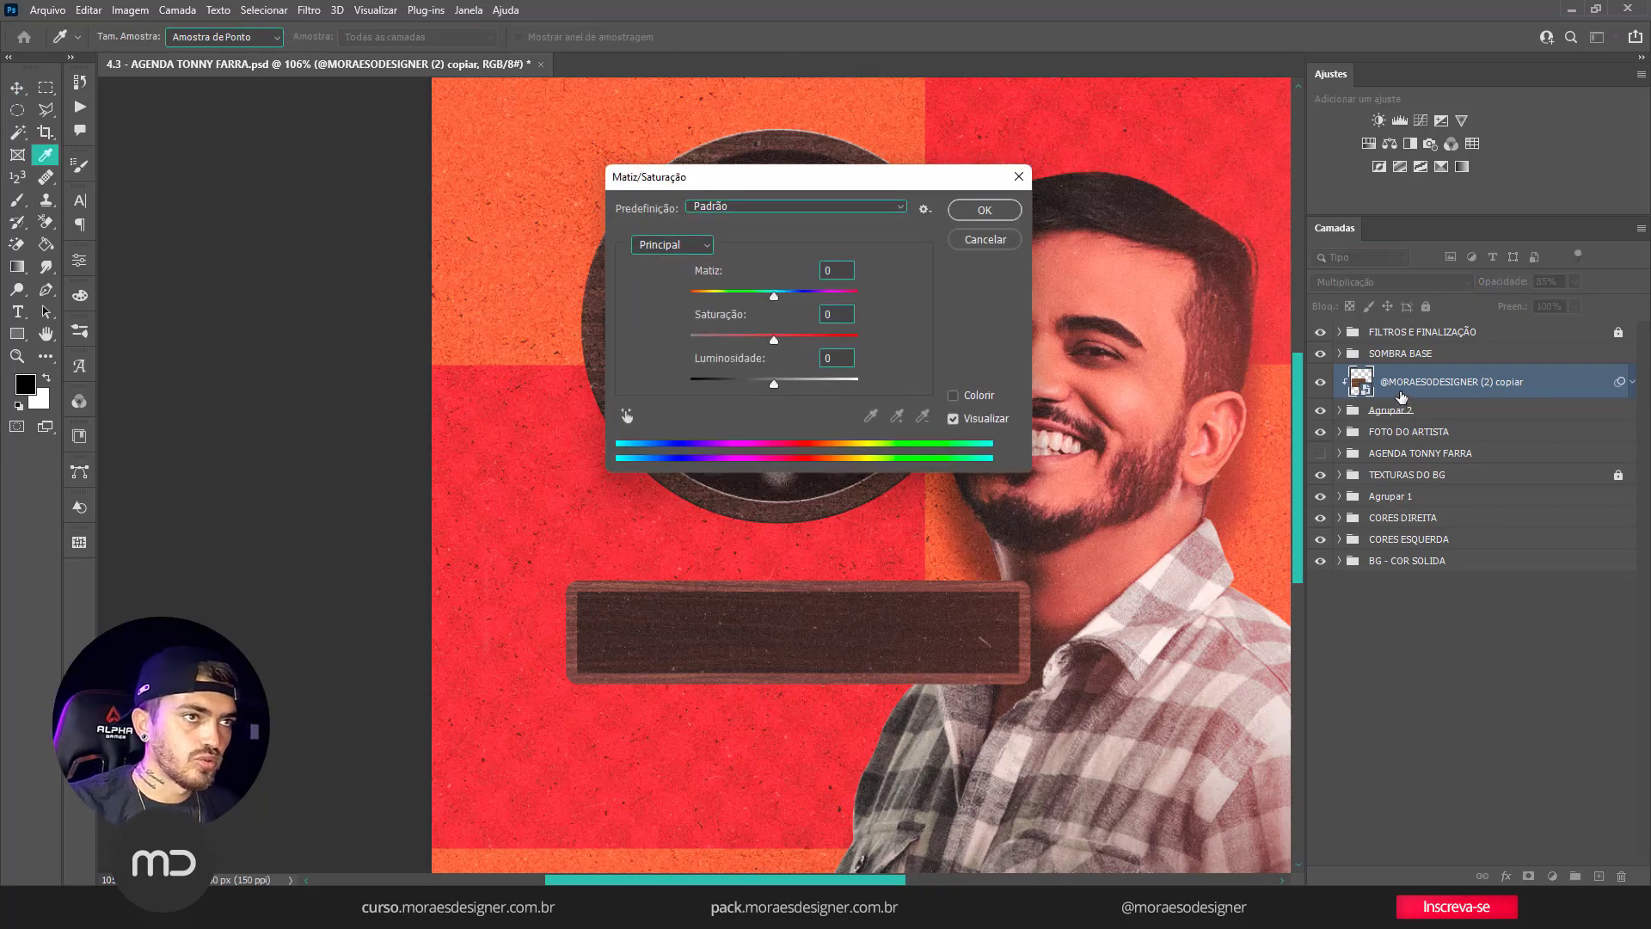
{"action": "left_click_drag", "start_coordinate": [855, 170], "coordinate": [1289, 211]}
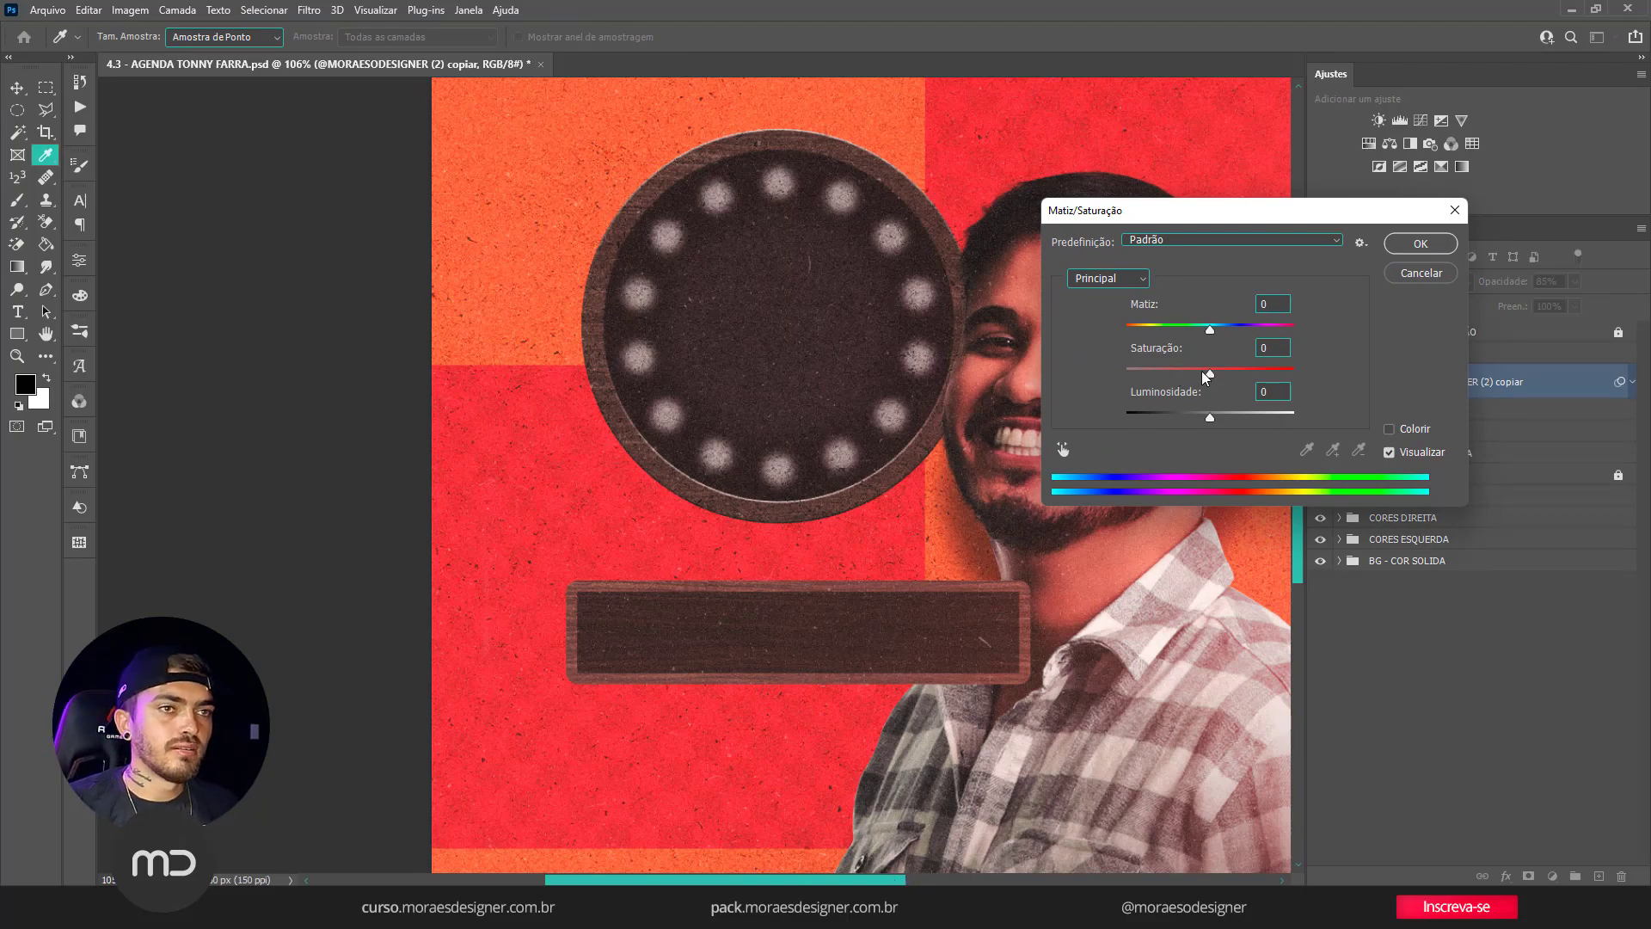
{"action": "left_click_drag", "start_coordinate": [1210, 412], "coordinate": [1194, 372]}
{"action": "left_click_drag", "start_coordinate": [1191, 376], "coordinate": [1189, 376]}
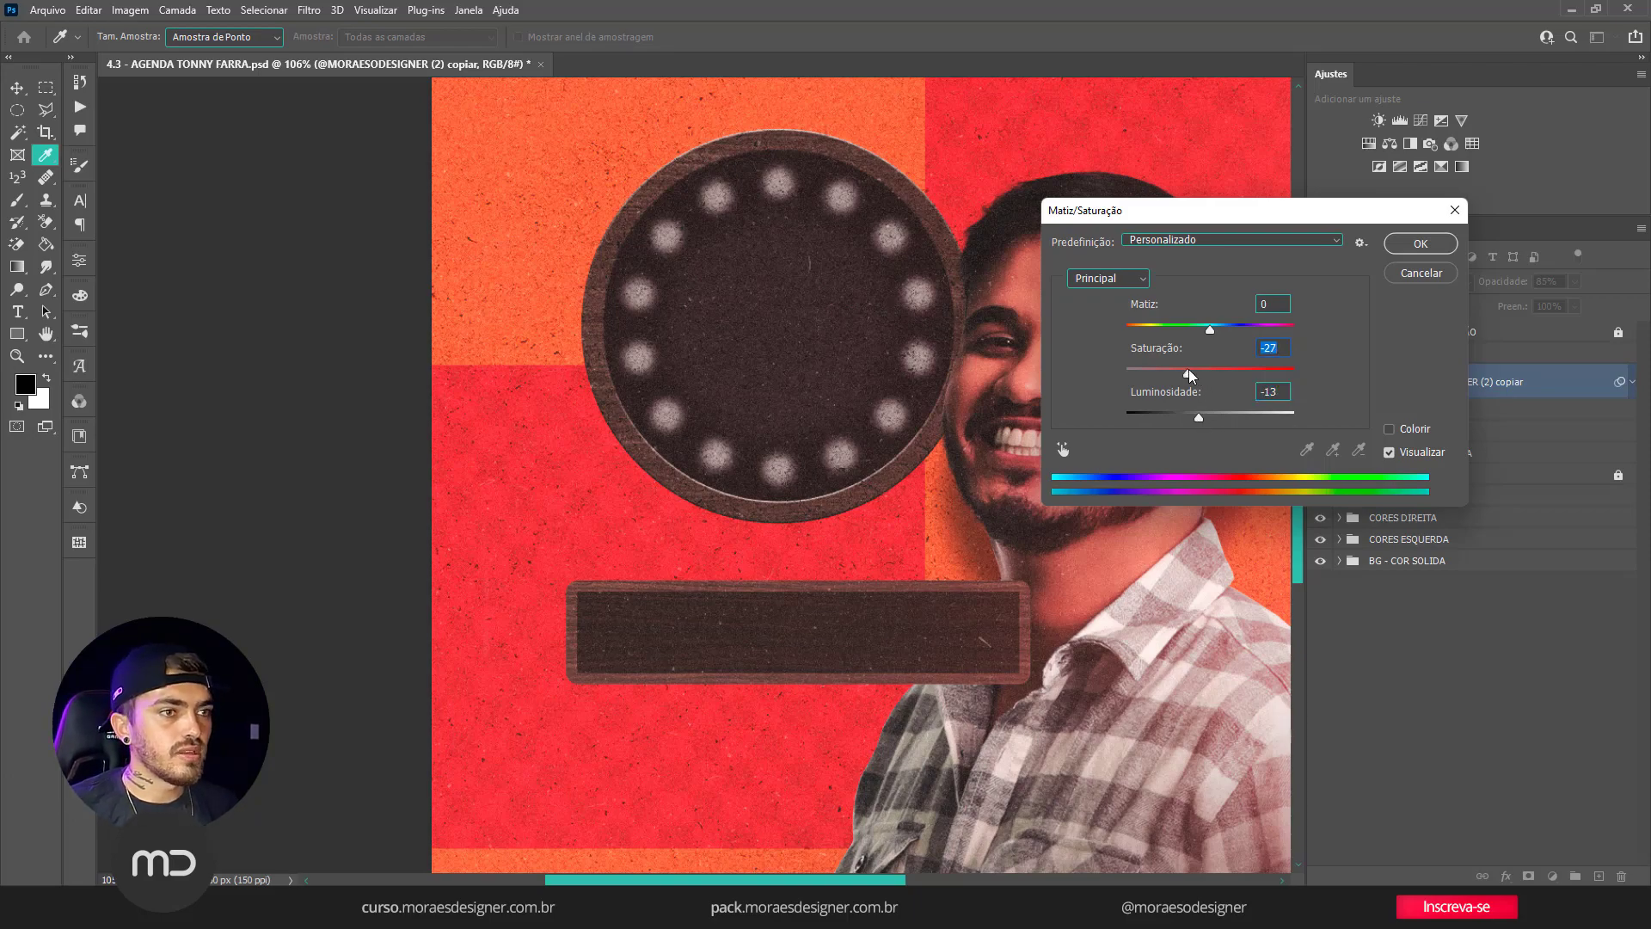
{"action": "left_click", "coordinate": [1421, 244]}
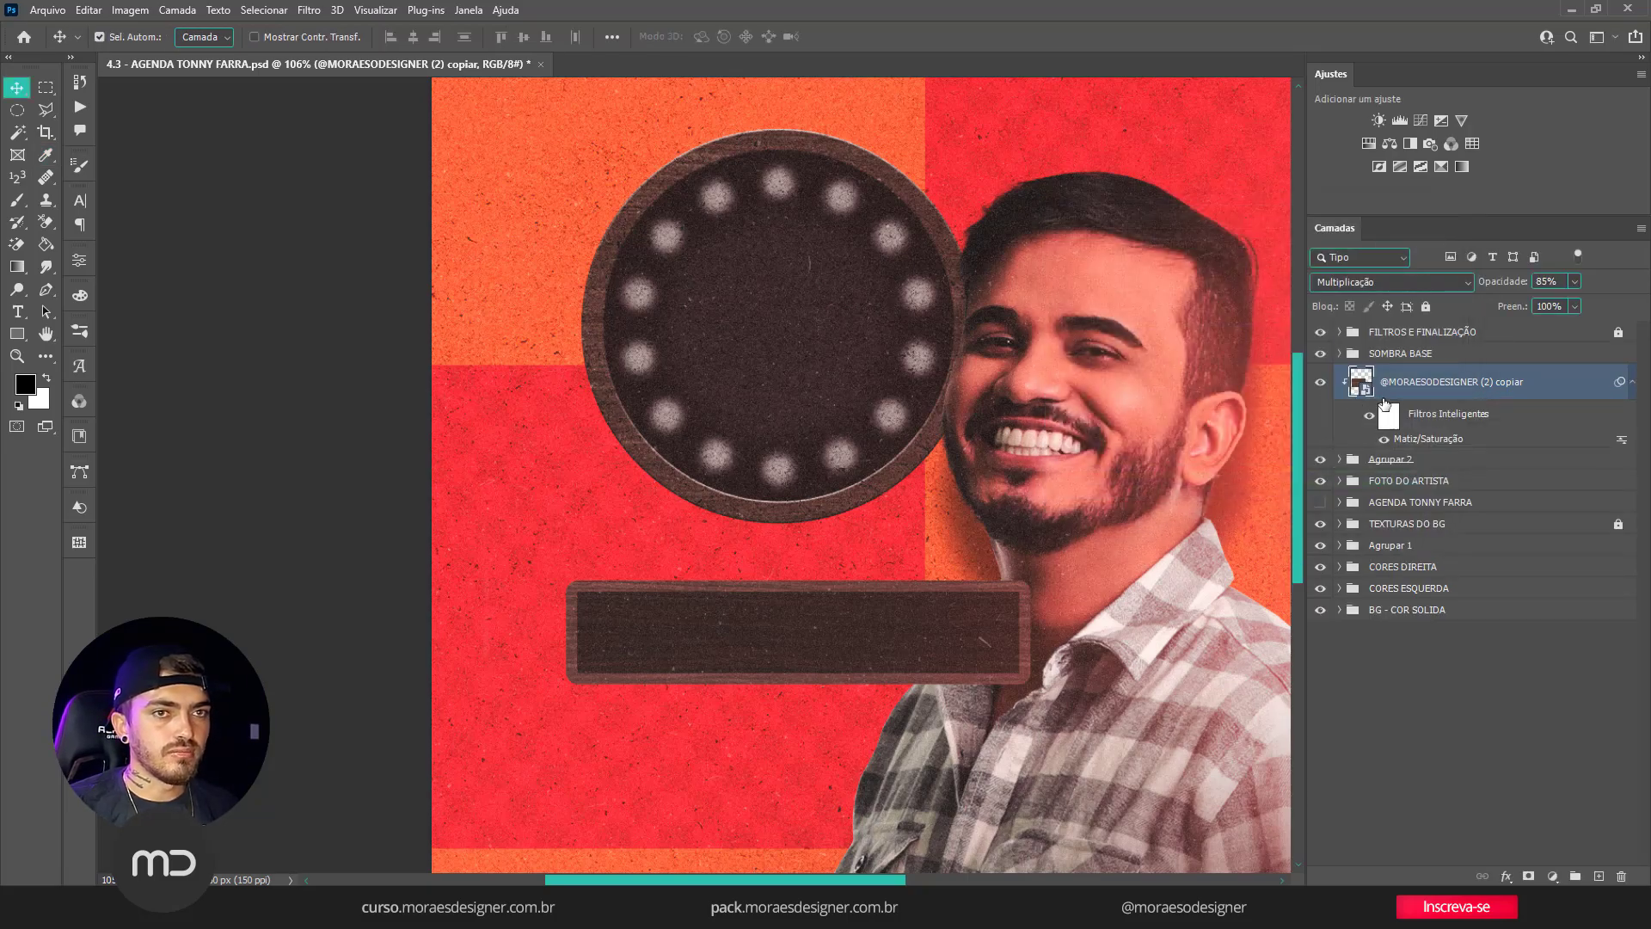
Add a drop shadow (Sombra Projetada) to Agrupar 2 and set its color to black, #000000.
{"action": "double_click", "coordinate": [1431, 460]}
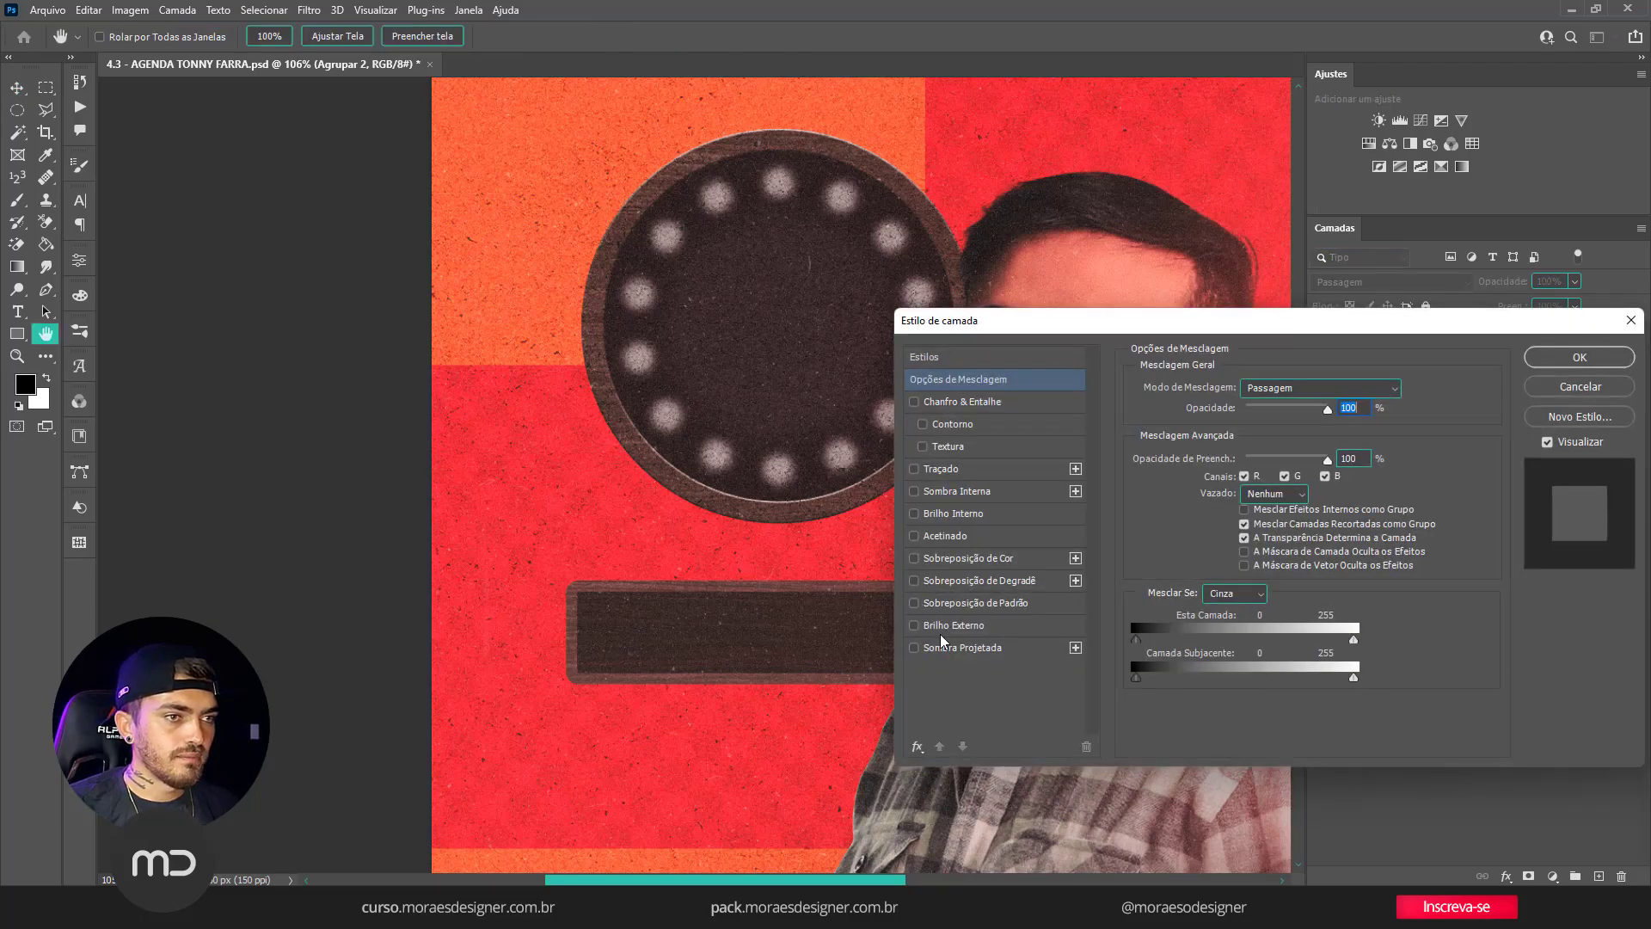
{"action": "left_click", "coordinate": [946, 643]}
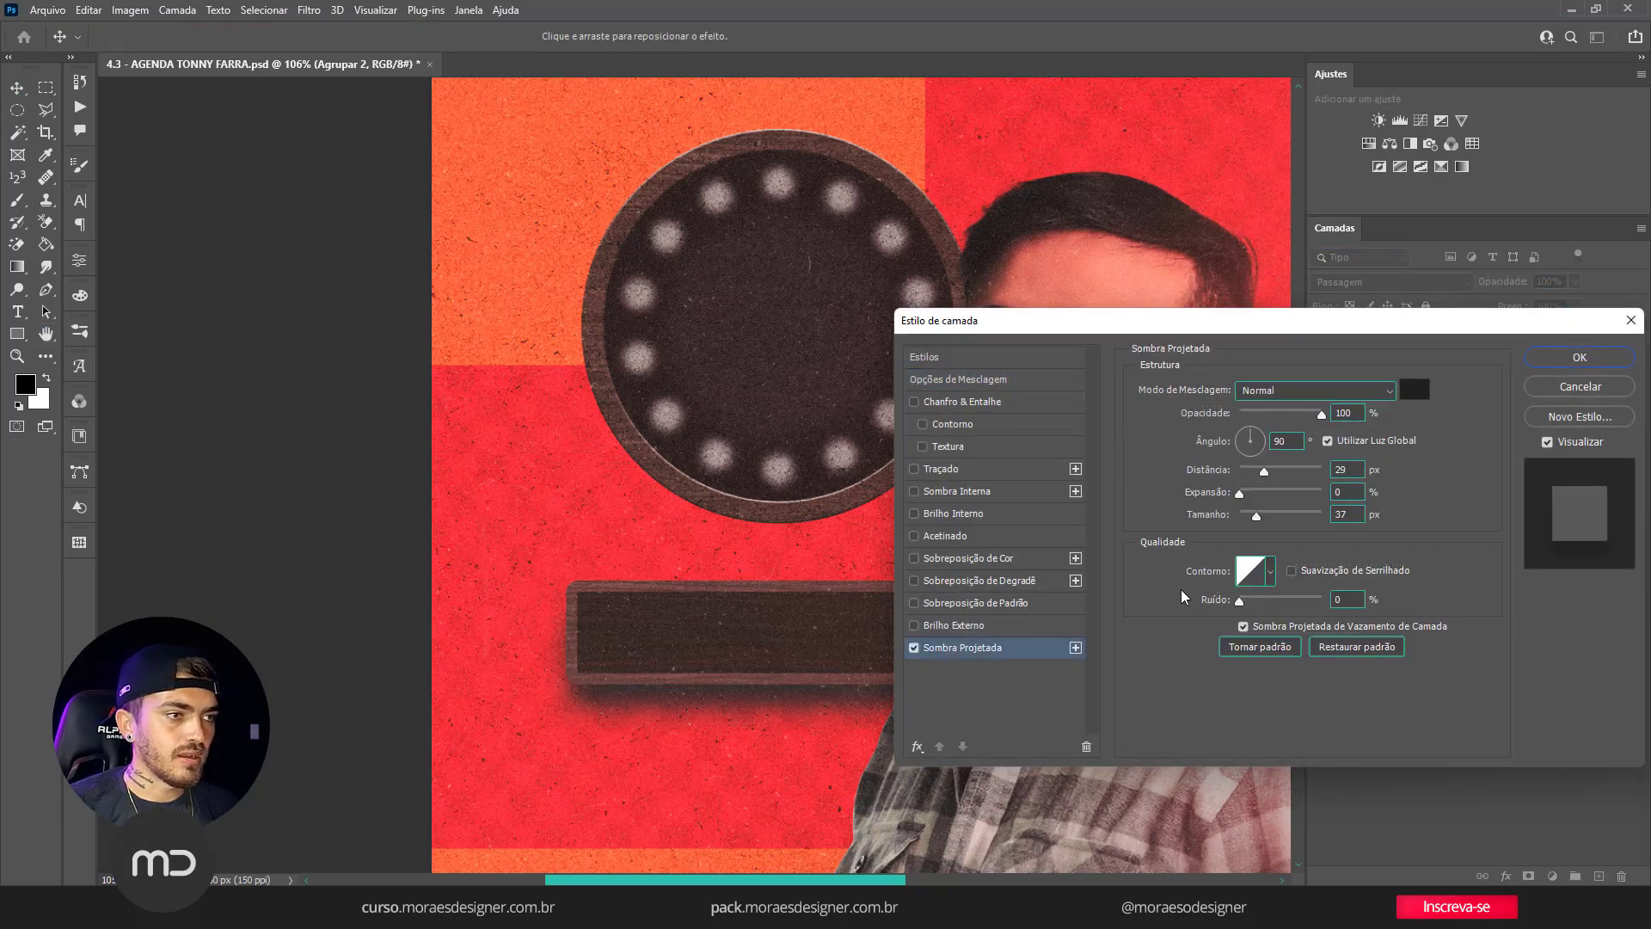
{"action": "left_click", "coordinate": [1408, 394]}
{"action": "type", "text": "000000"}
{"action": "left_click", "coordinate": [1579, 327]}
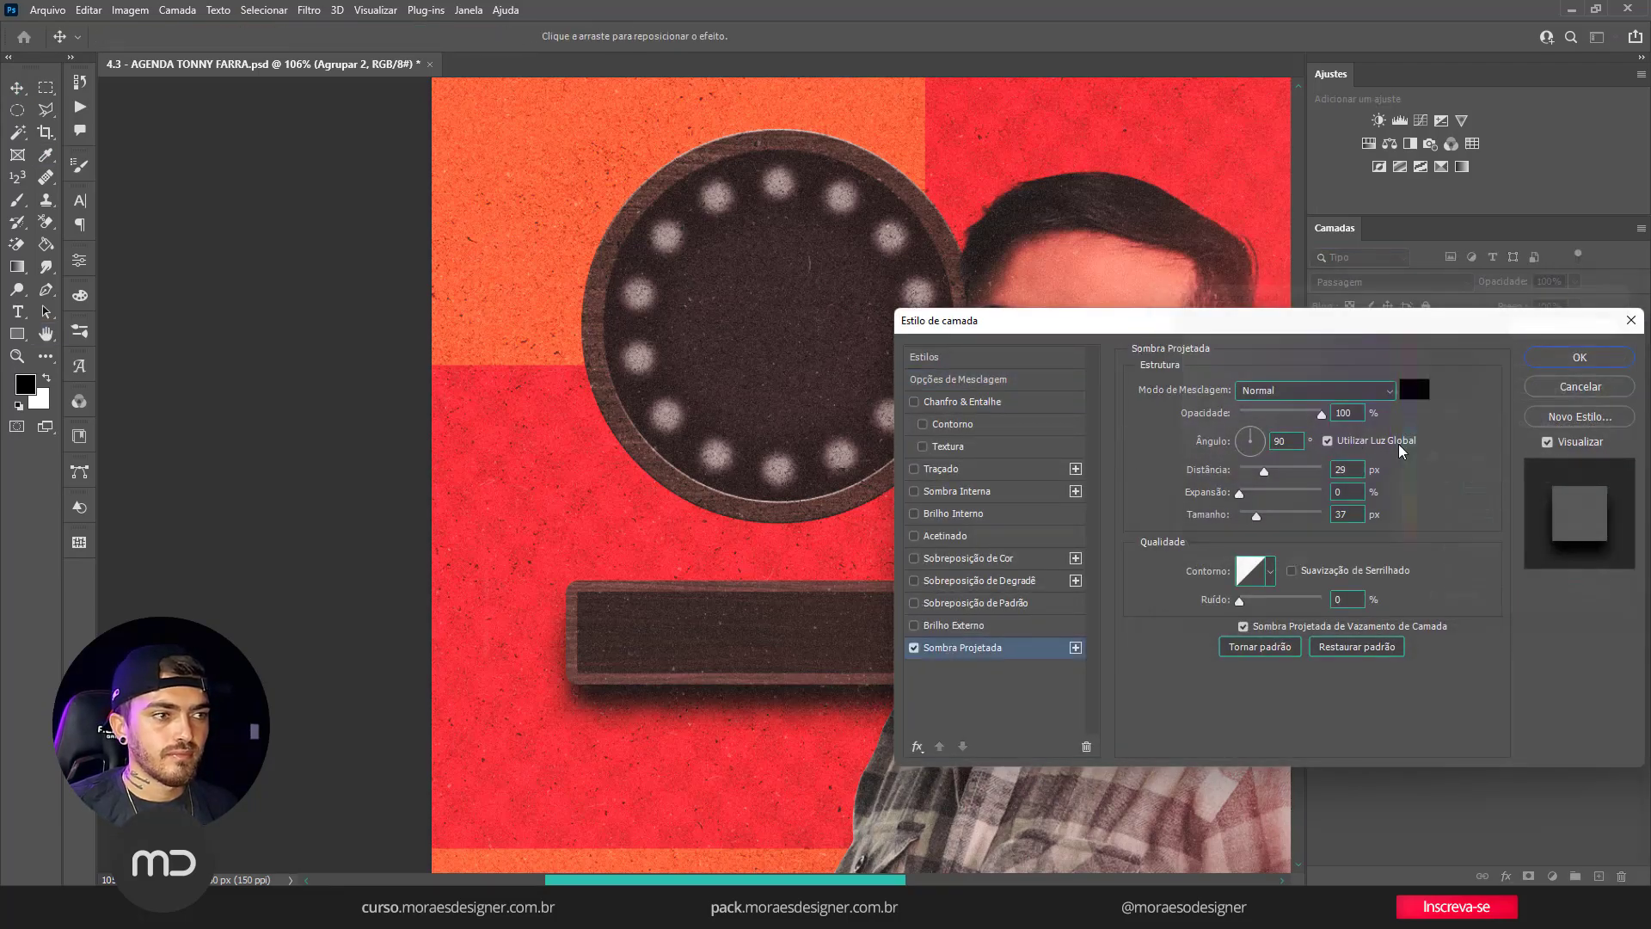
Soften the plate's drop shadow to 65% opacity, 18 px distance and 27 px size, and apply it.
{"action": "left_click_drag", "start_coordinate": [1325, 419], "coordinate": [1306, 417]}
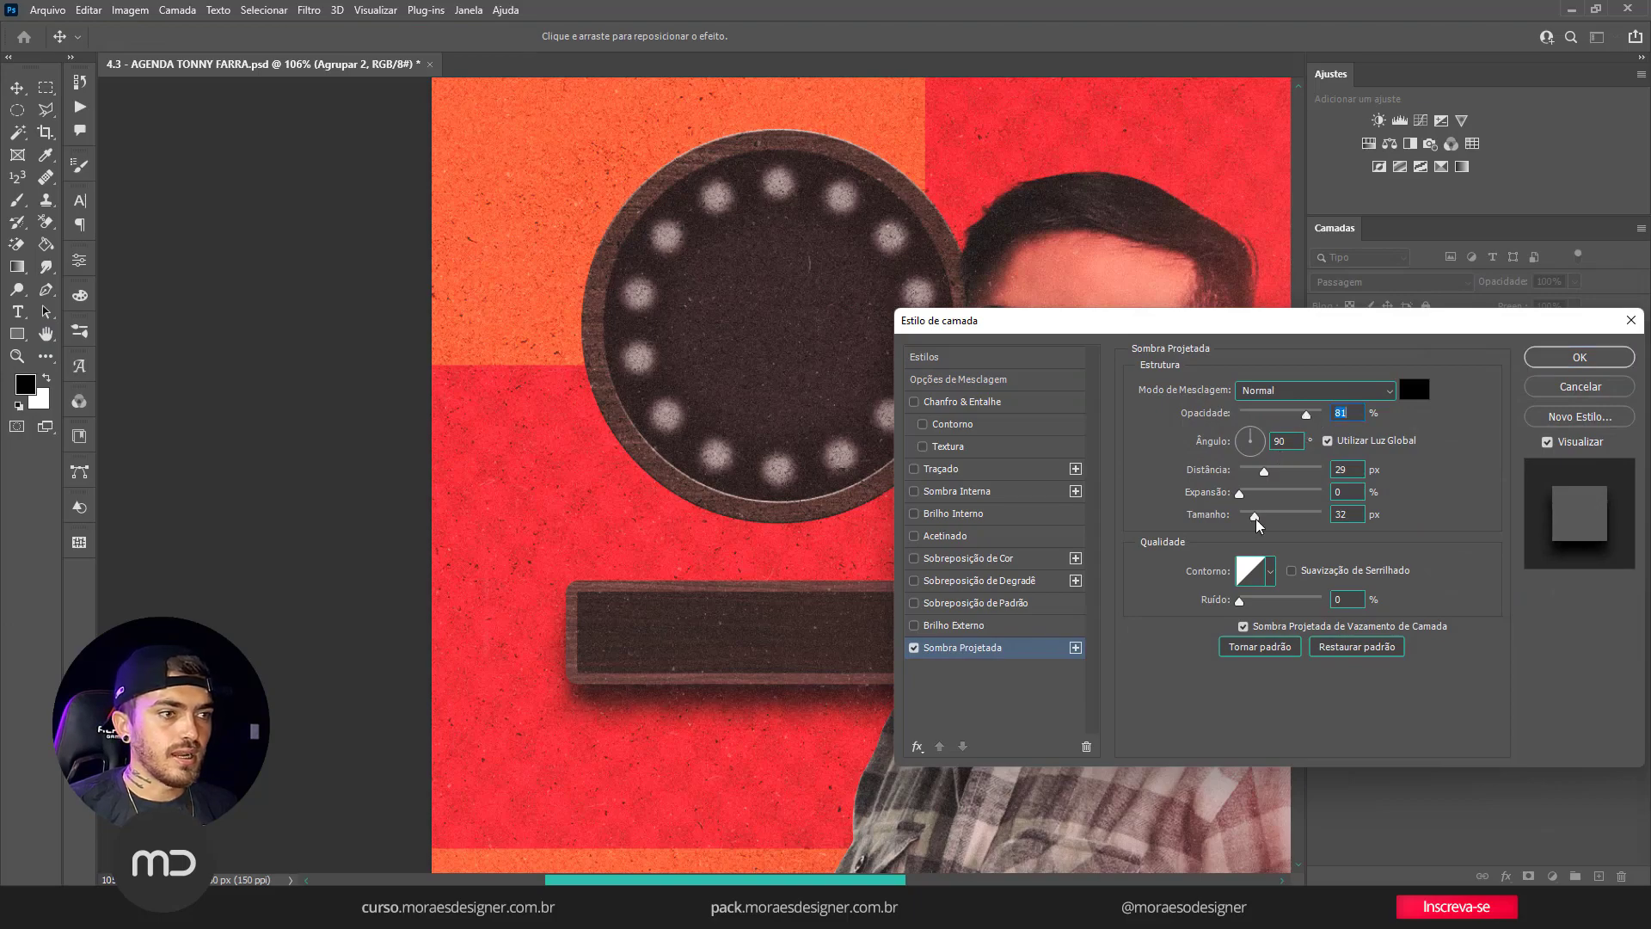
{"action": "left_click", "coordinate": [1254, 518]}
{"action": "left_click_drag", "start_coordinate": [1264, 471], "coordinate": [1255, 471]}
{"action": "left_click_drag", "start_coordinate": [1306, 414], "coordinate": [1291, 415]}
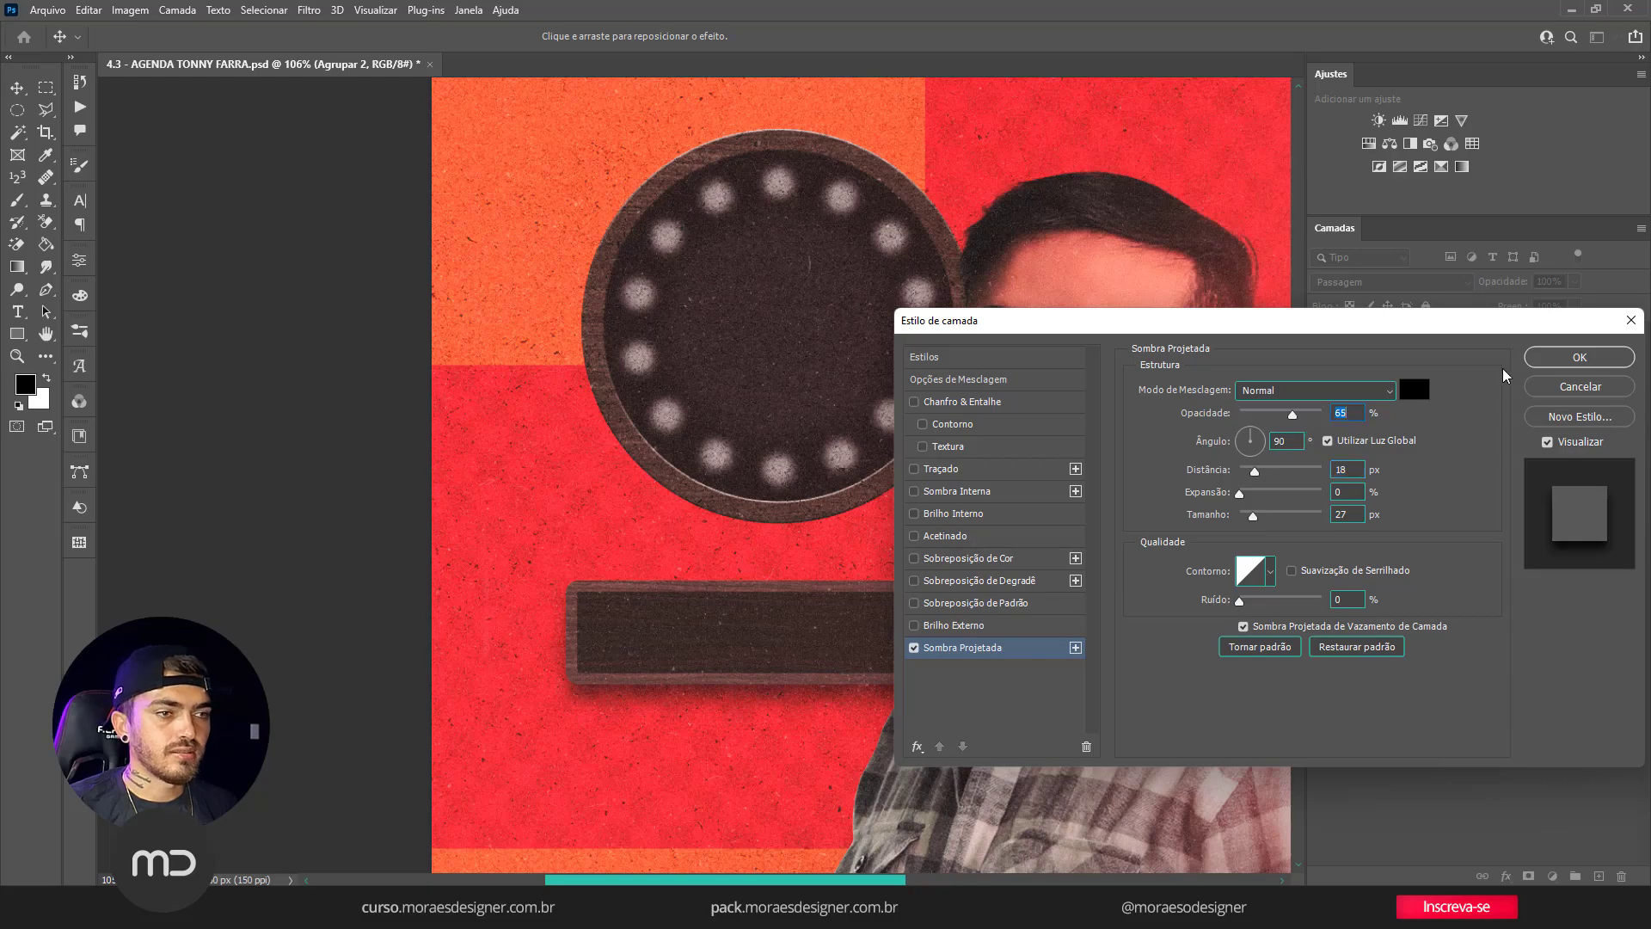
{"action": "left_click", "coordinate": [1578, 357]}
{"action": "scroll", "coordinate": [609, 727], "scroll_direction": "down", "scroll_amount": 2}
{"action": "scroll", "coordinate": [668, 700], "scroll_direction": "up", "scroll_amount": 1}
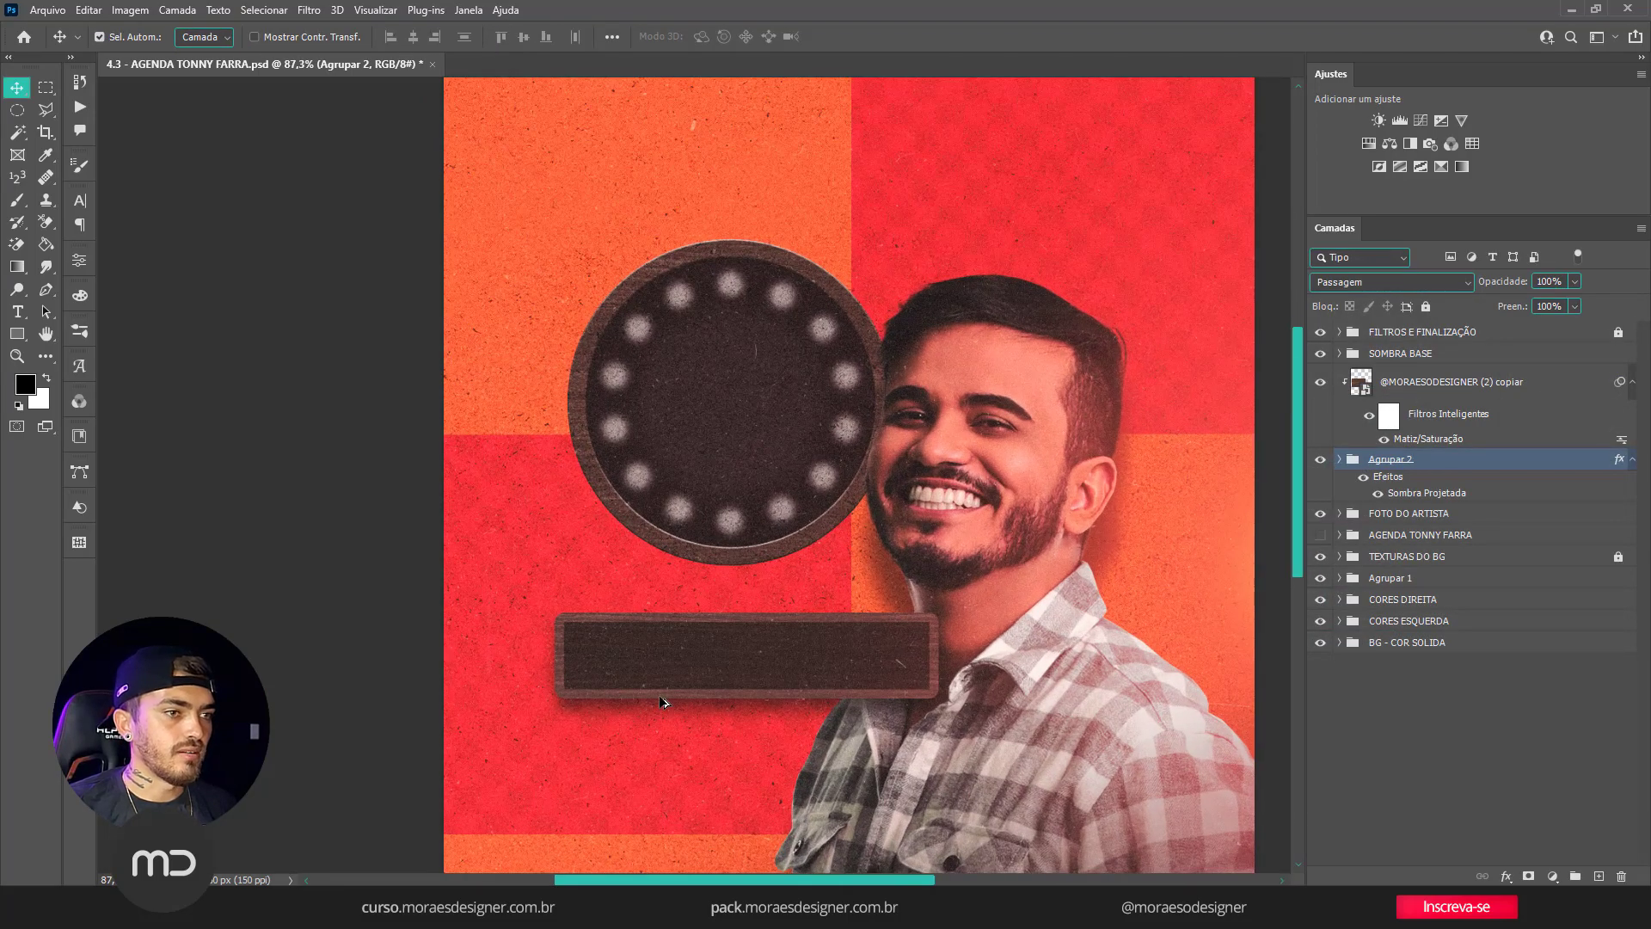
Add a drop shadow to Elipse 1, the base of the circular sign in Agrupar 1, and increase its distance.
{"action": "left_click", "coordinate": [726, 557]}
{"action": "left_click", "coordinate": [850, 414]}
{"action": "scroll", "coordinate": [1426, 752], "scroll_direction": "down", "scroll_amount": 3}
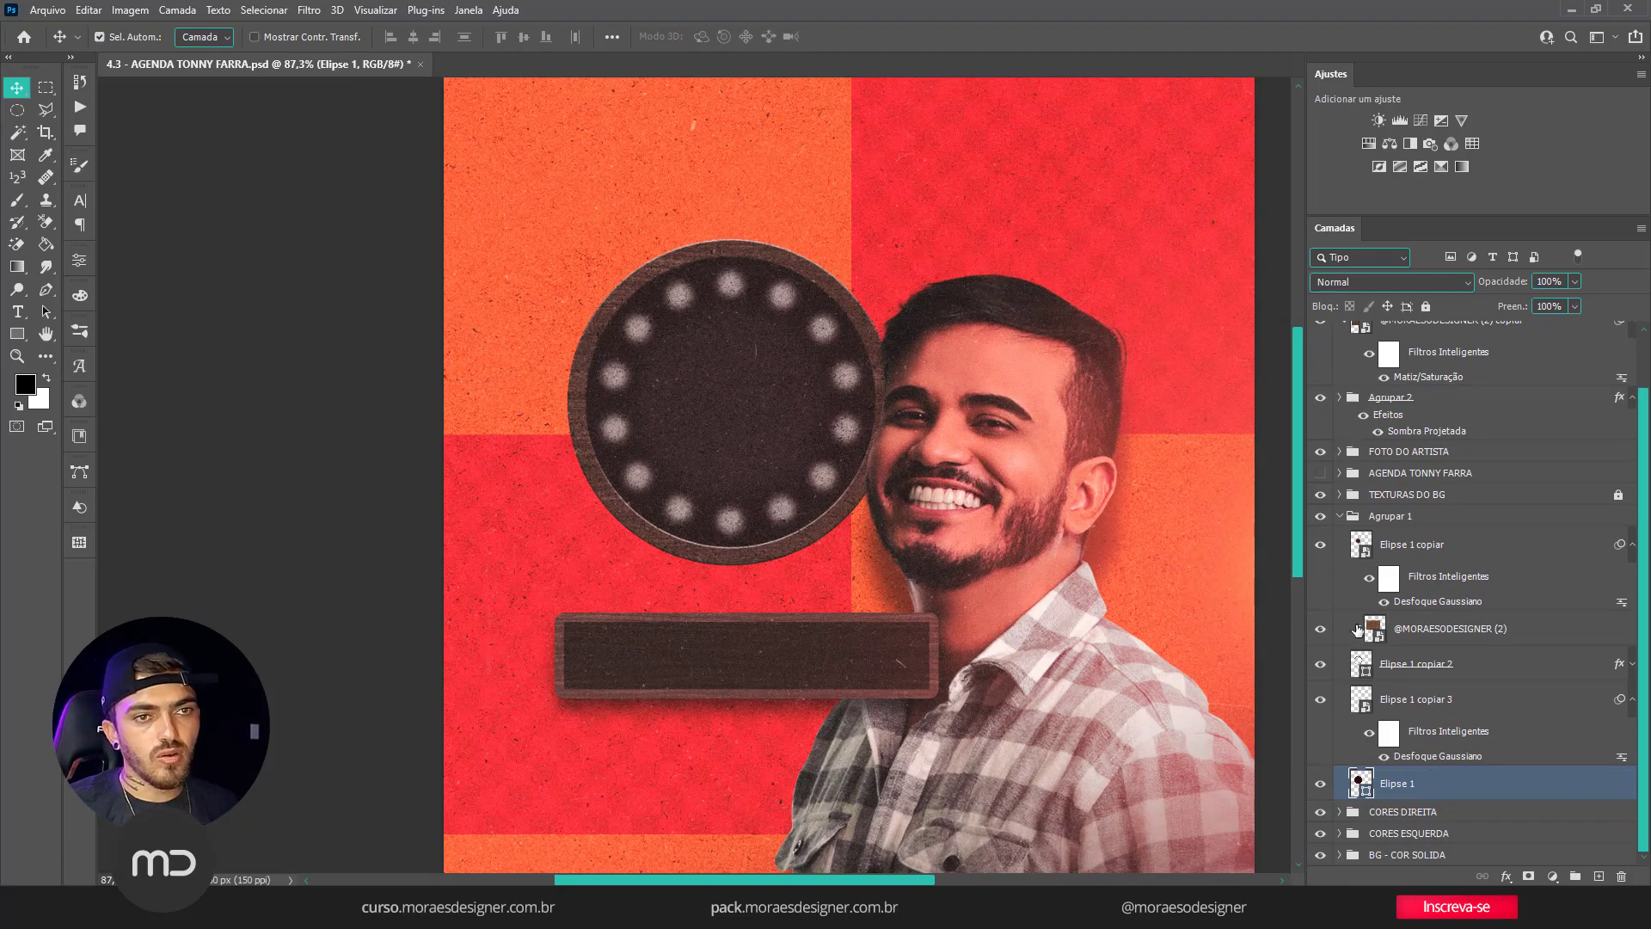
{"action": "double_click", "coordinate": [1449, 789]}
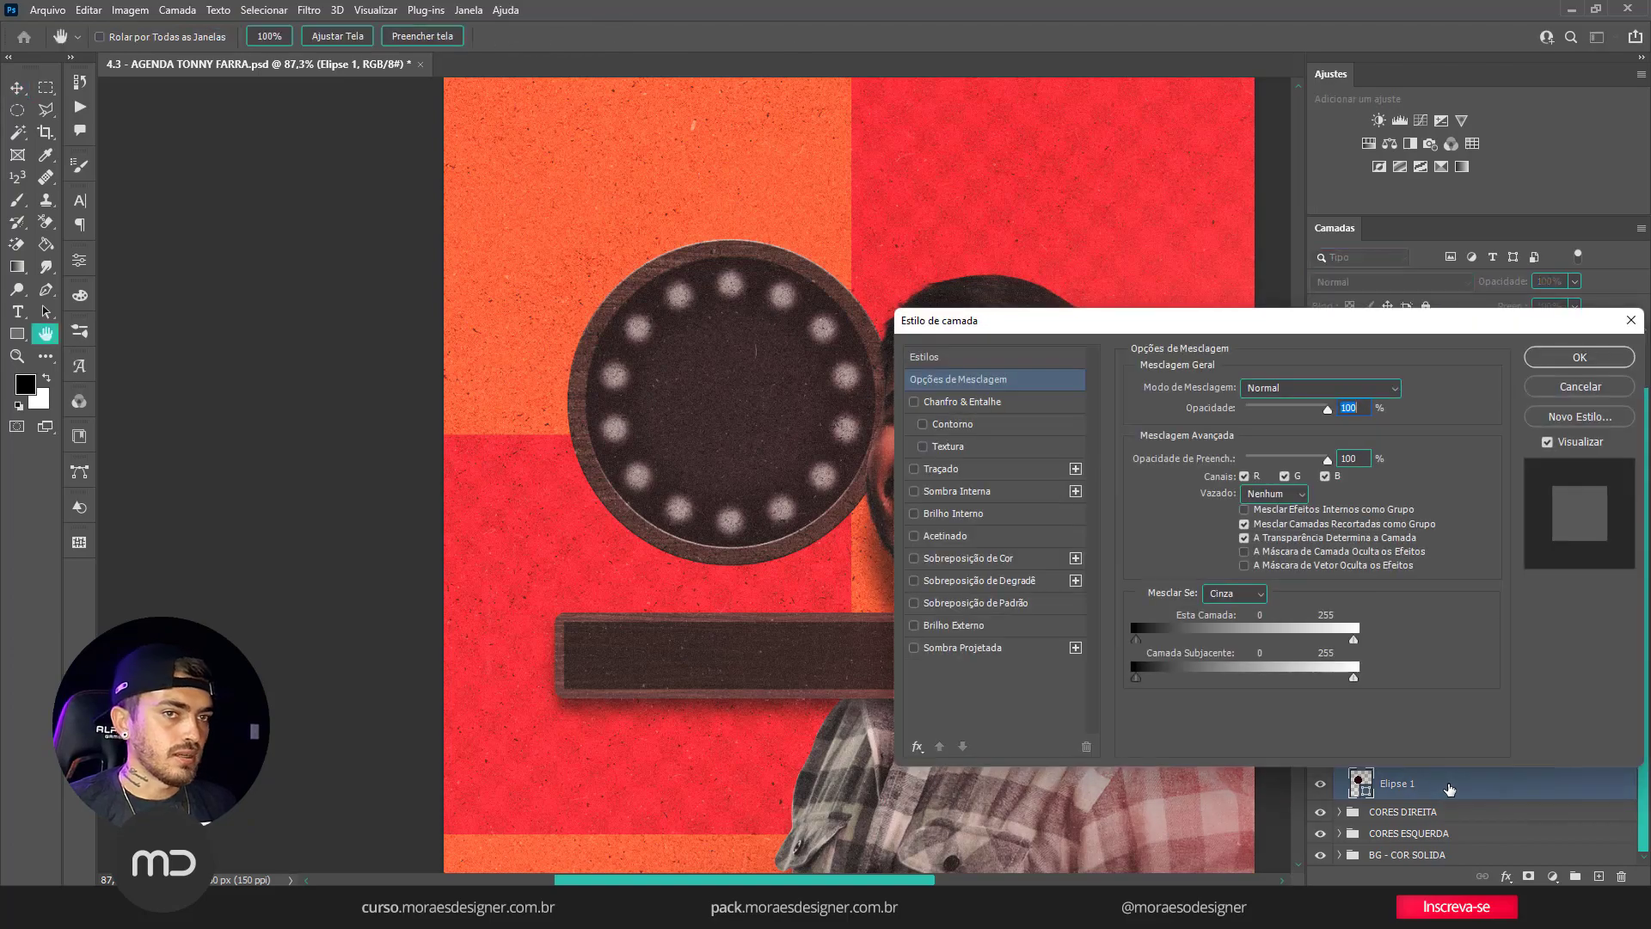
{"action": "left_click", "coordinate": [1010, 645]}
{"action": "mouse_move", "coordinate": [1260, 476]}
{"action": "left_mouse_down"}
{"action": "mouse_move", "coordinate": [1283, 470]}
{"action": "mouse_move", "coordinate": [1288, 415]}
{"action": "mouse_move", "coordinate": [1284, 472]}
{"action": "left_mouse_up"}
{"action": "left_click", "coordinate": [1556, 362]}
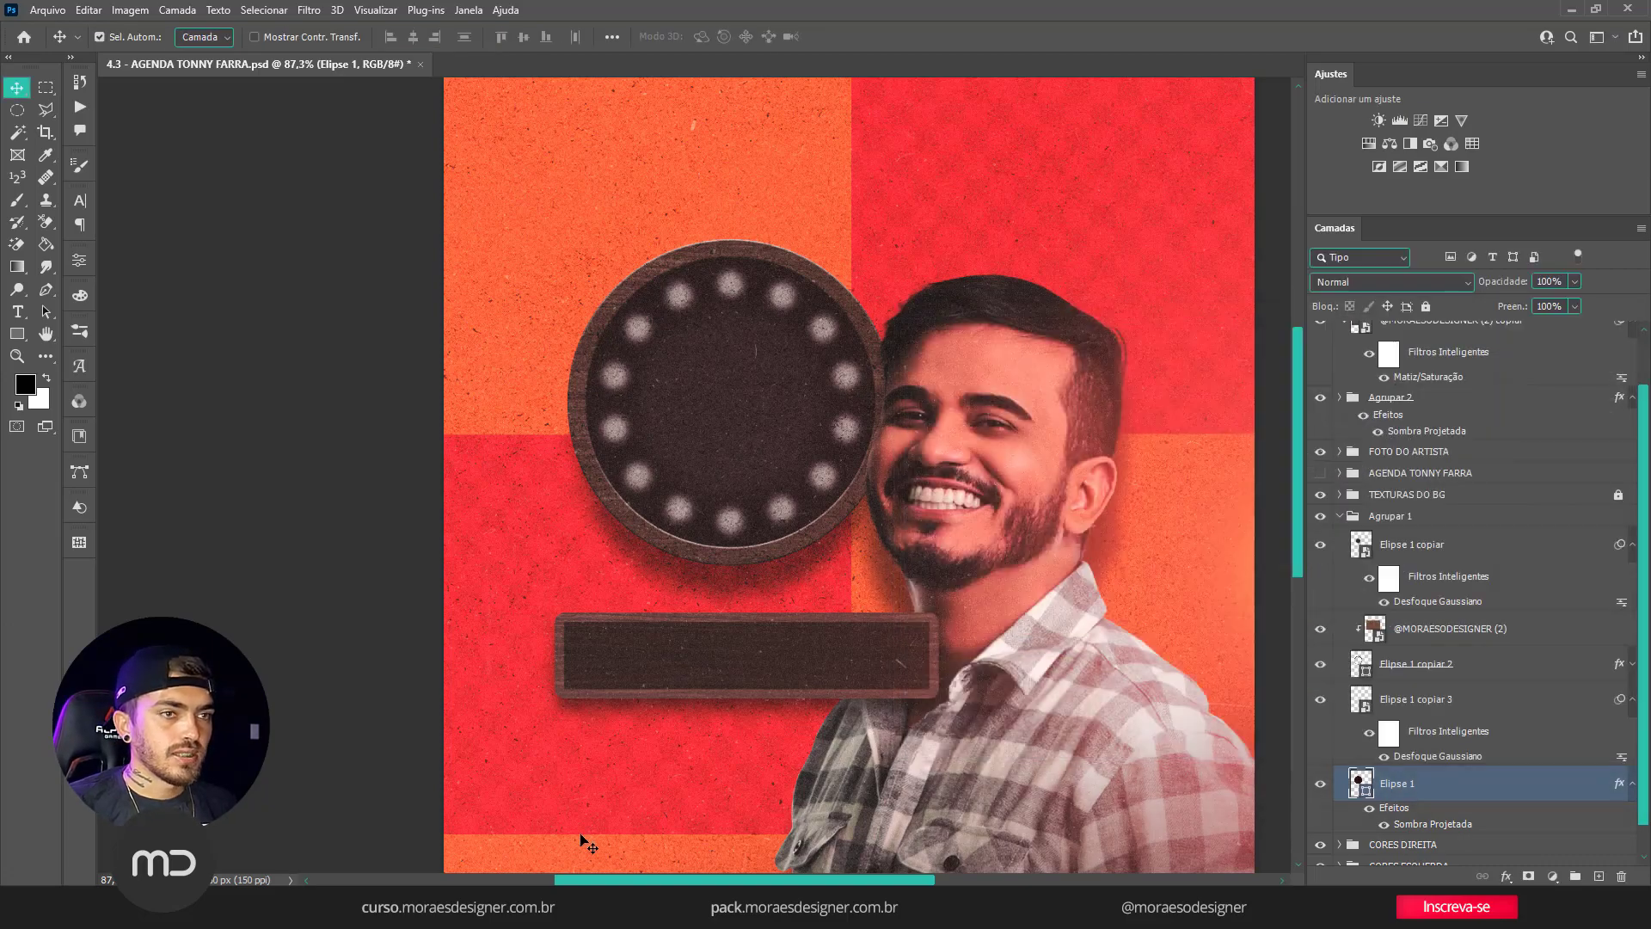
{"action": "scroll", "coordinate": [672, 672], "scroll_direction": "down", "scroll_amount": 5}
{"action": "scroll", "coordinate": [671, 672], "scroll_direction": "up", "scroll_amount": 5}
{"action": "scroll", "coordinate": [673, 671], "scroll_direction": "down", "scroll_amount": 2}
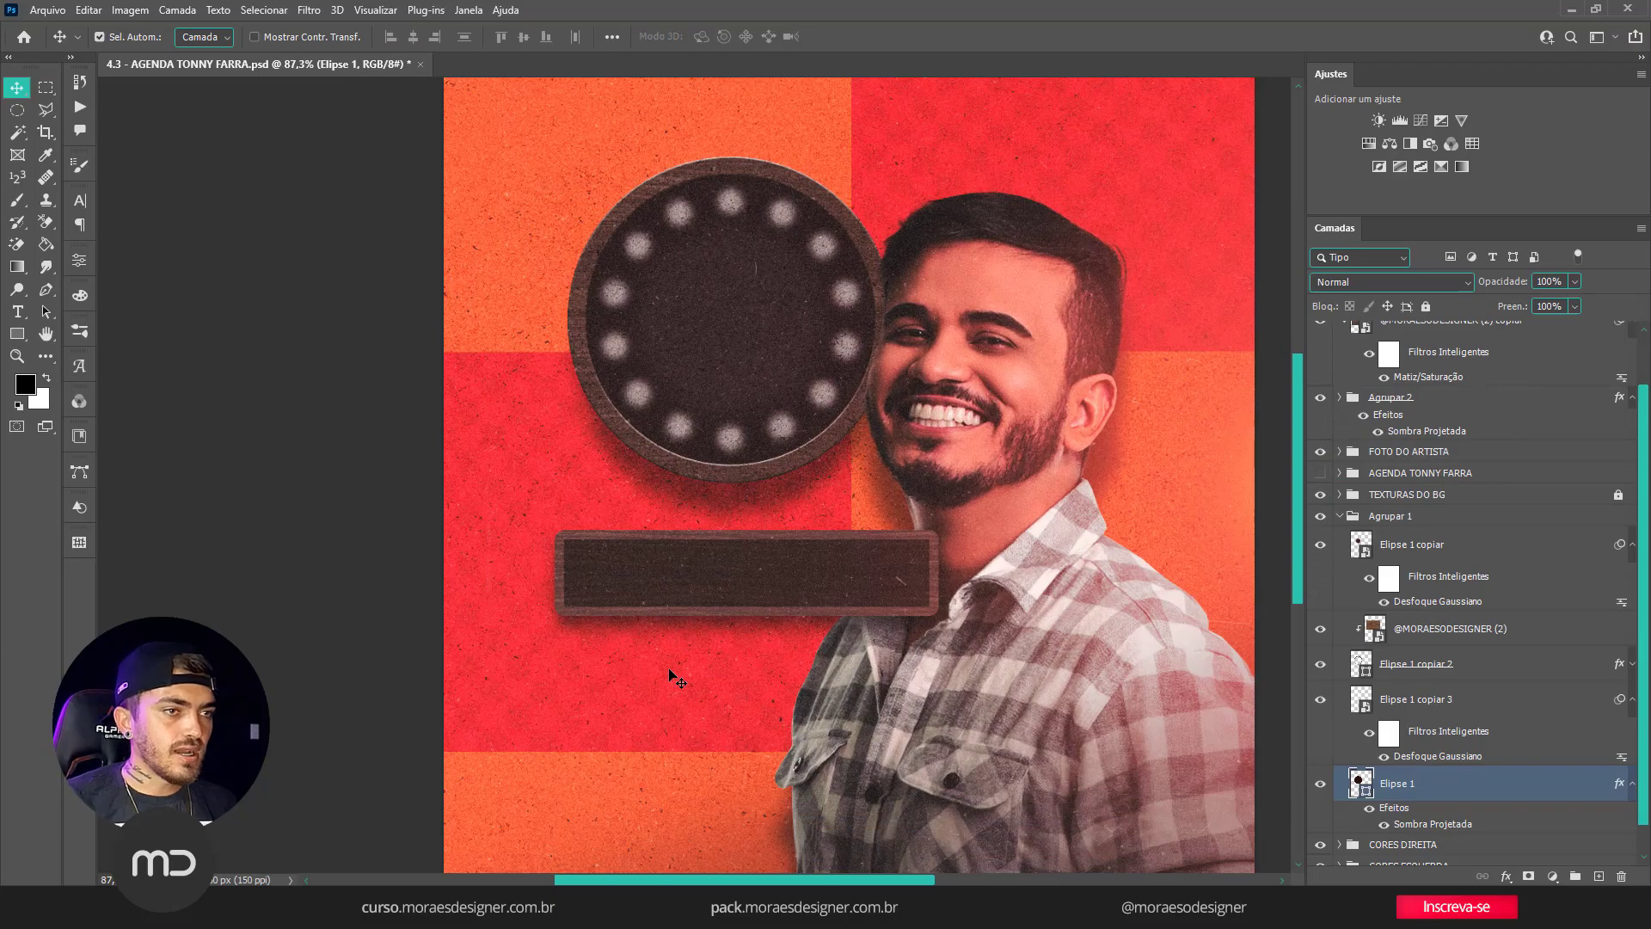
{"action": "scroll", "coordinate": [1492, 392], "scroll_direction": "up", "scroll_amount": 2}
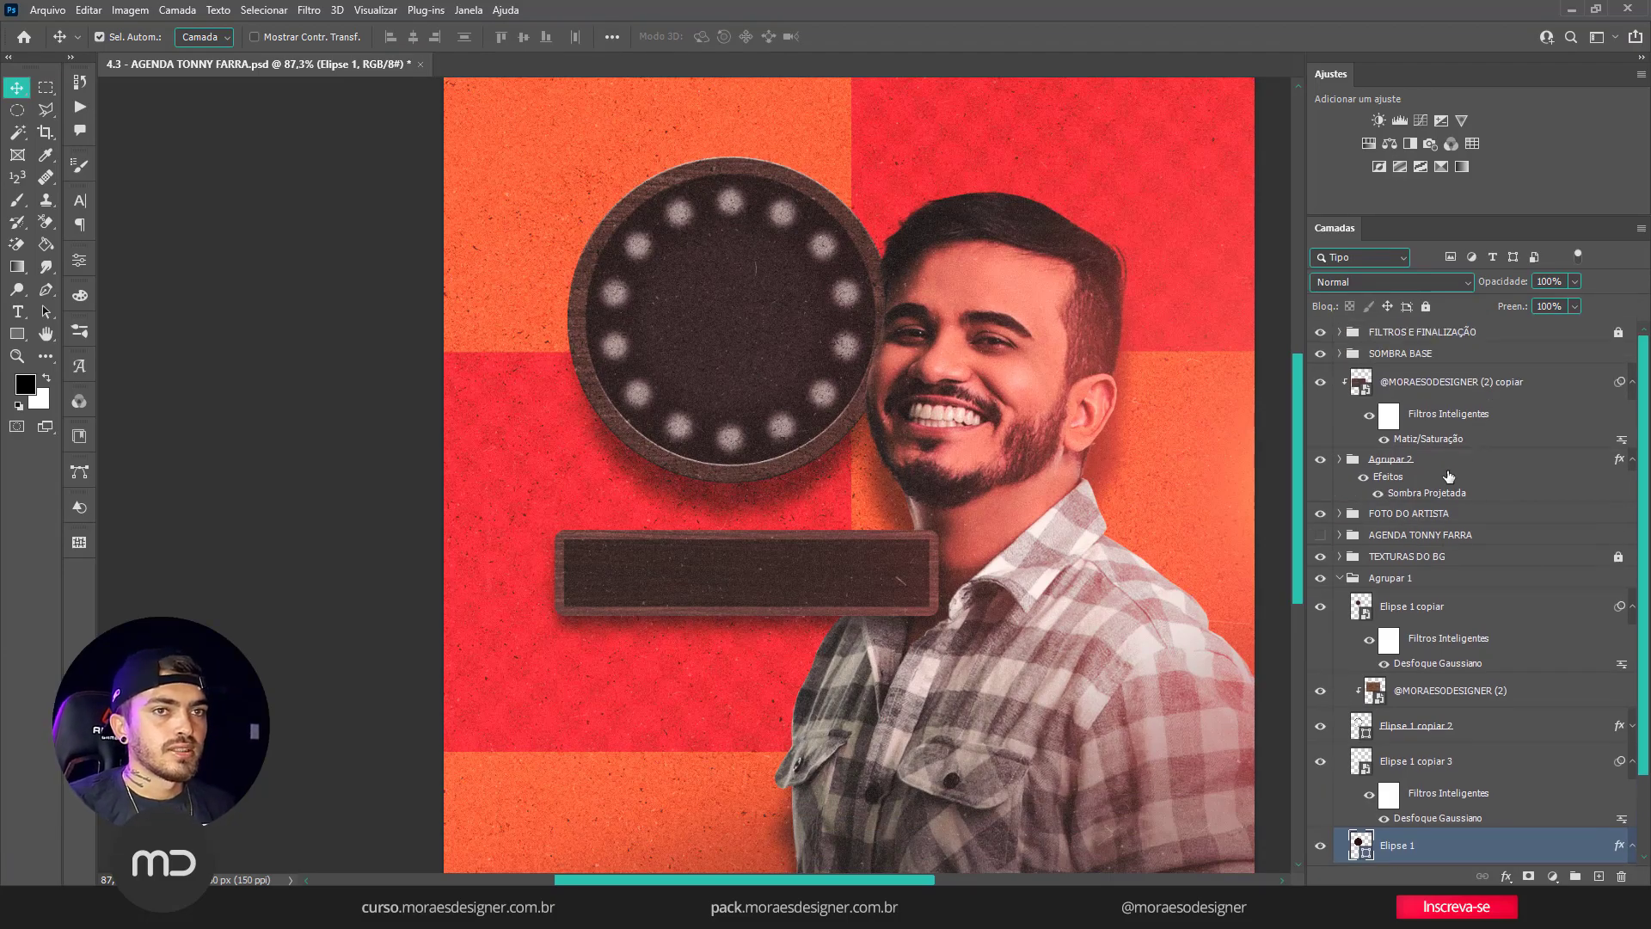
Group Agrupar 2 with the plate's wood texture layer above it, and place a duplicate of the new group directly below the original plate.
{"action": "left_click", "coordinate": [1451, 468], "text": "ctrl"}
{"action": "left_click", "coordinate": [1450, 469]}
{"action": "left_click", "coordinate": [1453, 391], "text": "ctrl"}
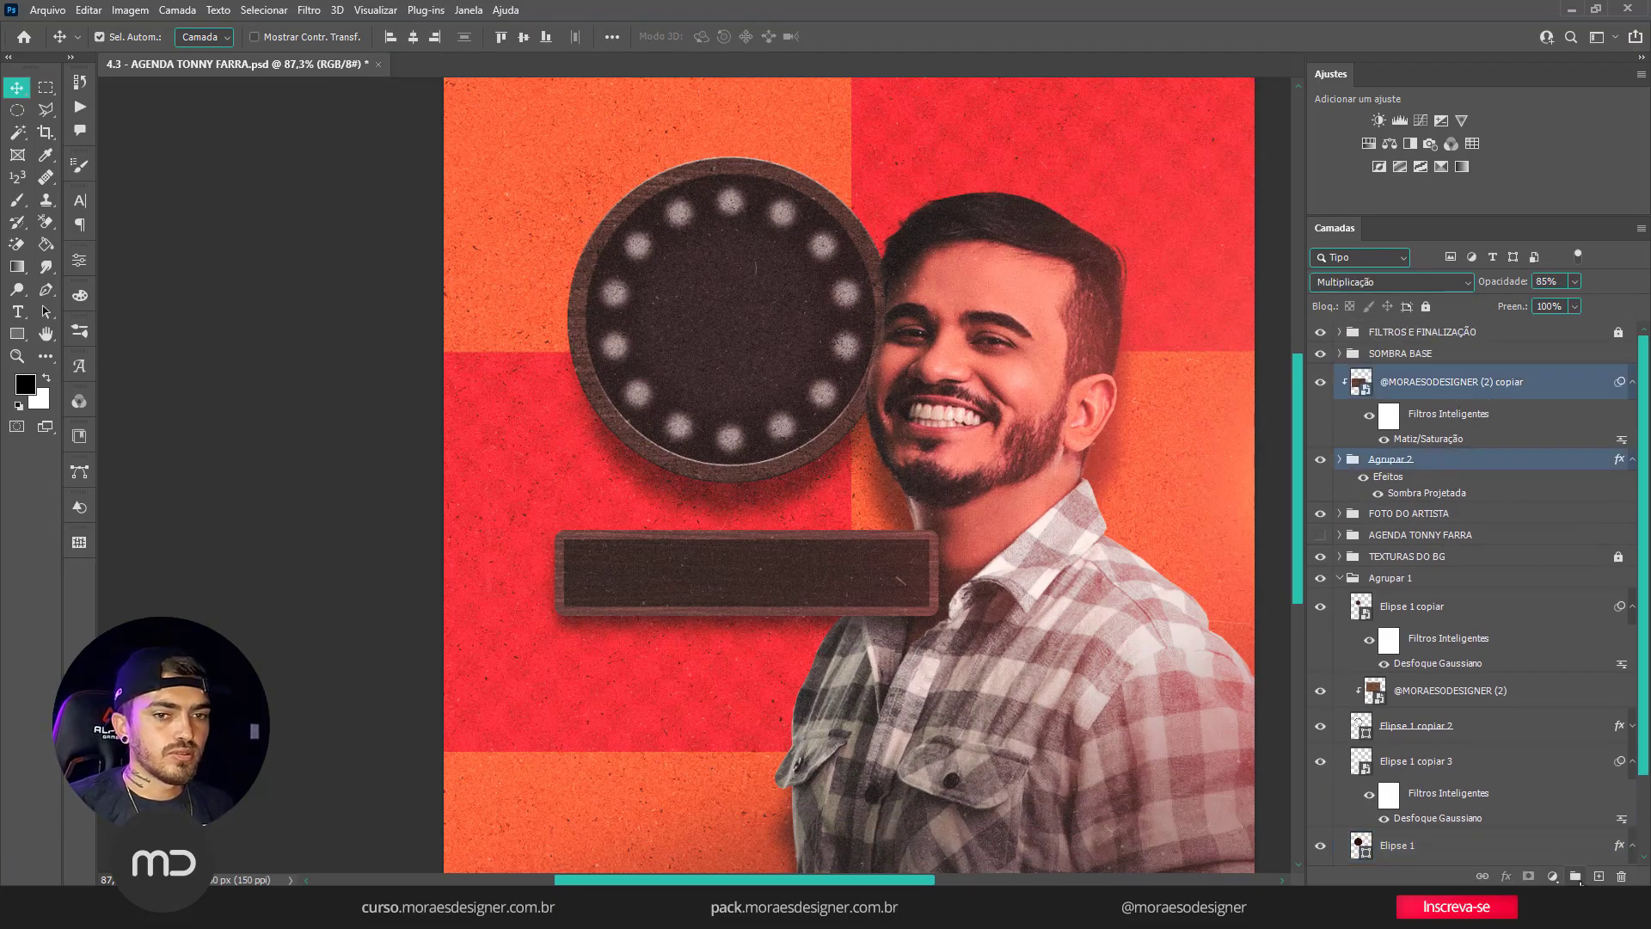
{"action": "left_click", "coordinate": [1575, 875]}
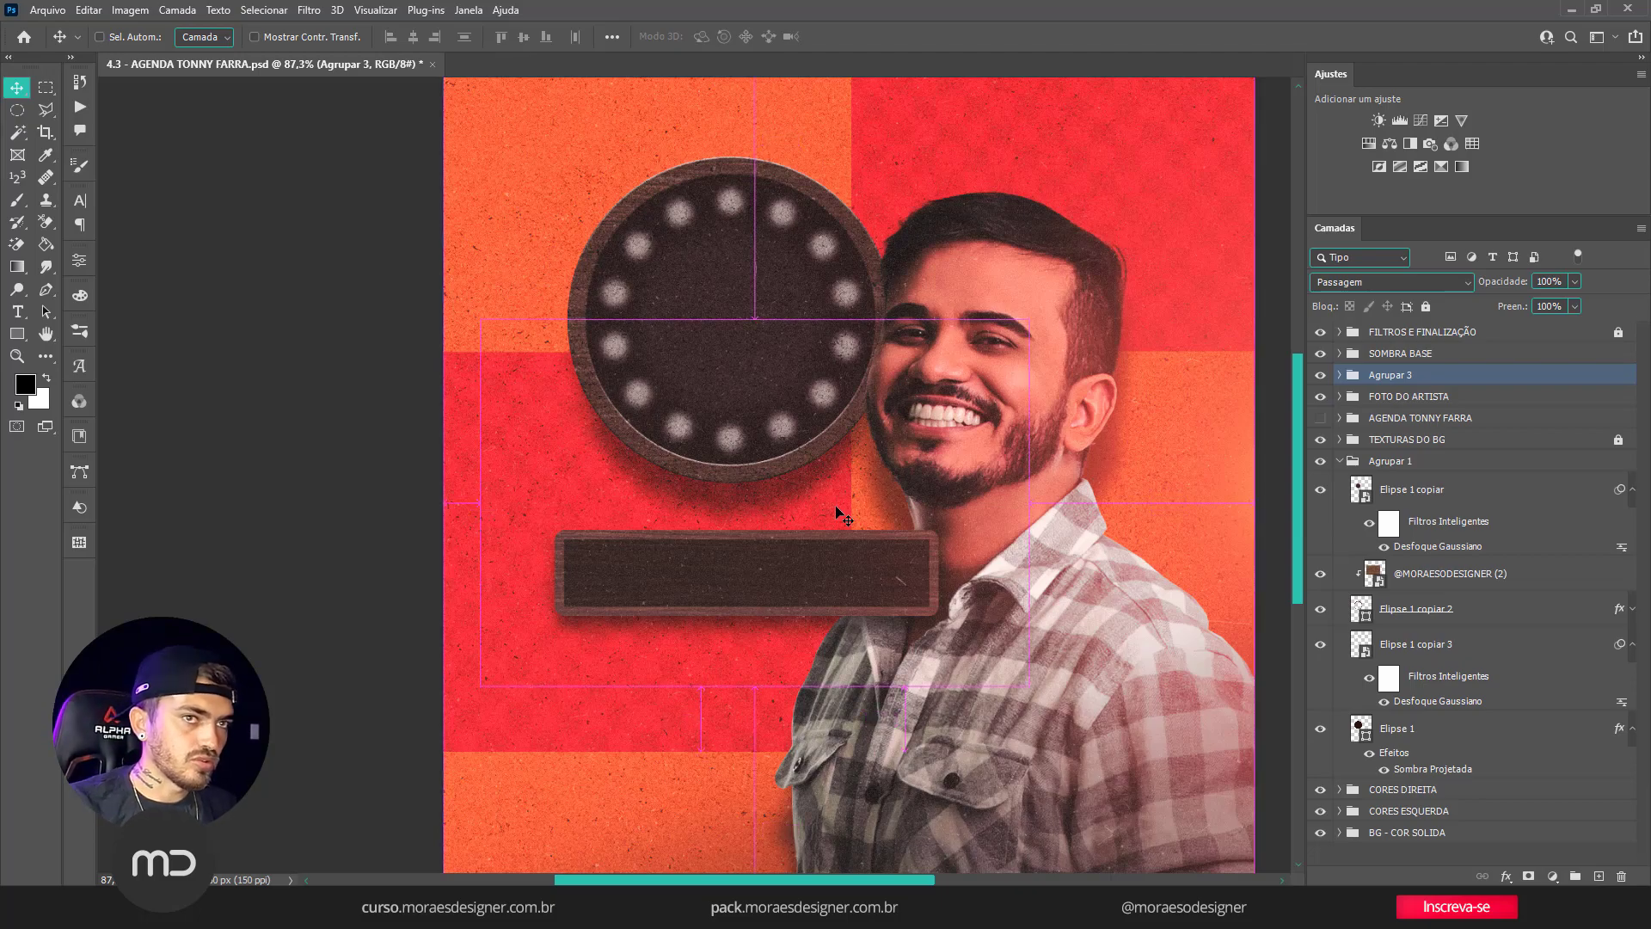
{"action": "left_click_drag", "start_coordinate": [814, 555], "coordinate": [818, 679]}
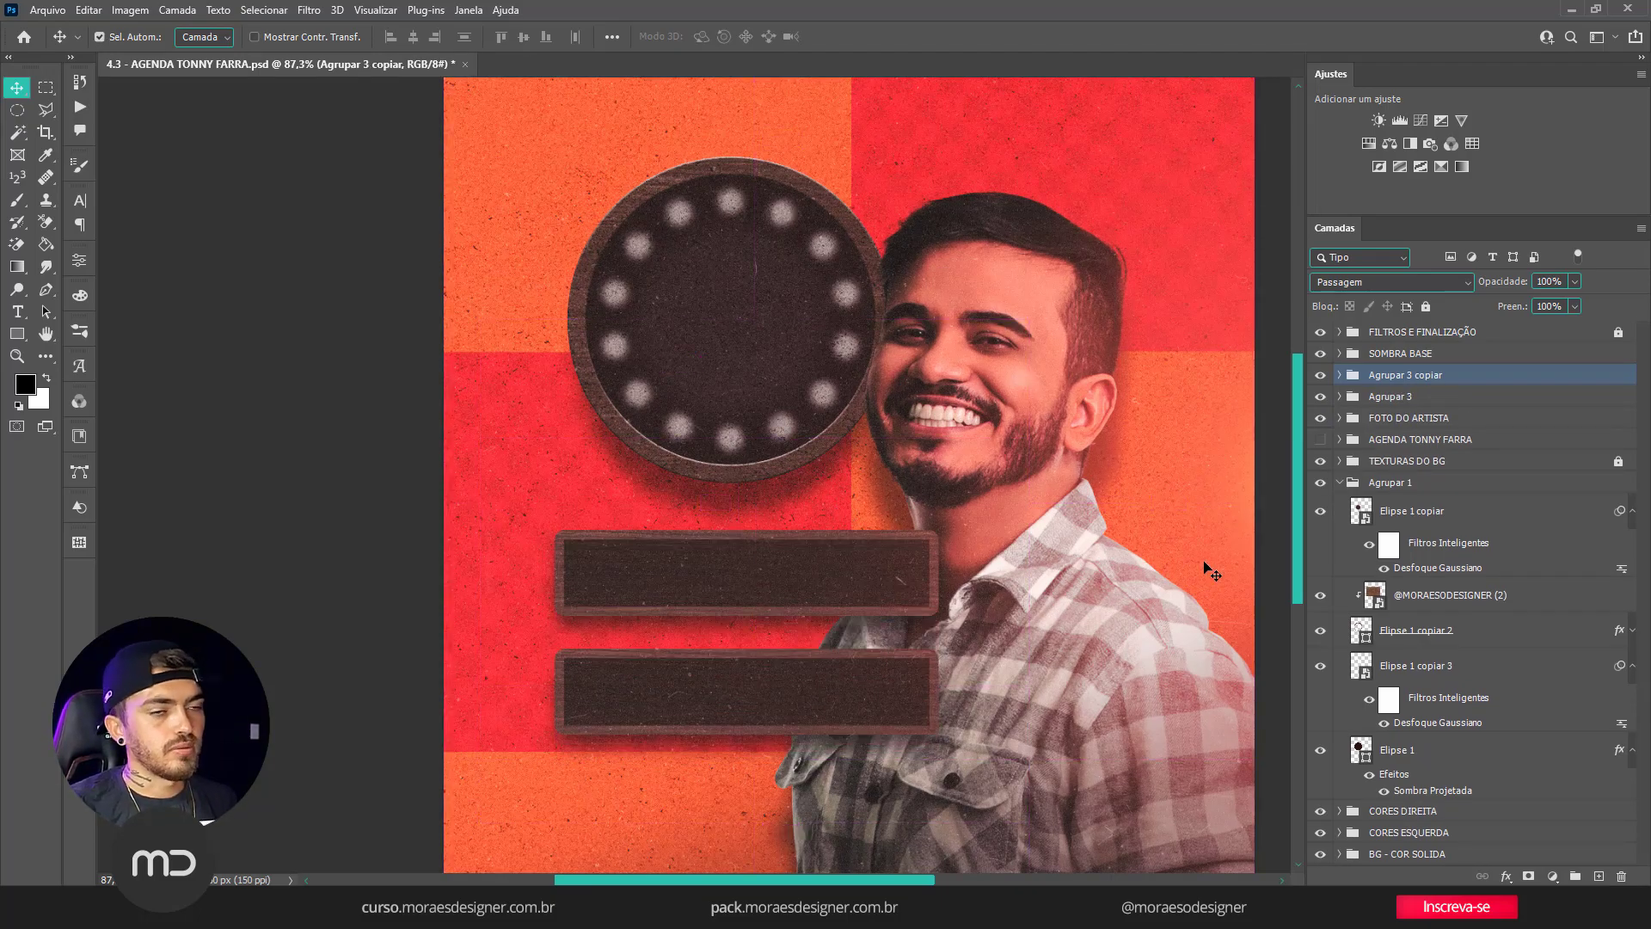
{"action": "scroll", "coordinate": [858, 551], "scroll_direction": "down", "scroll_amount": 2}
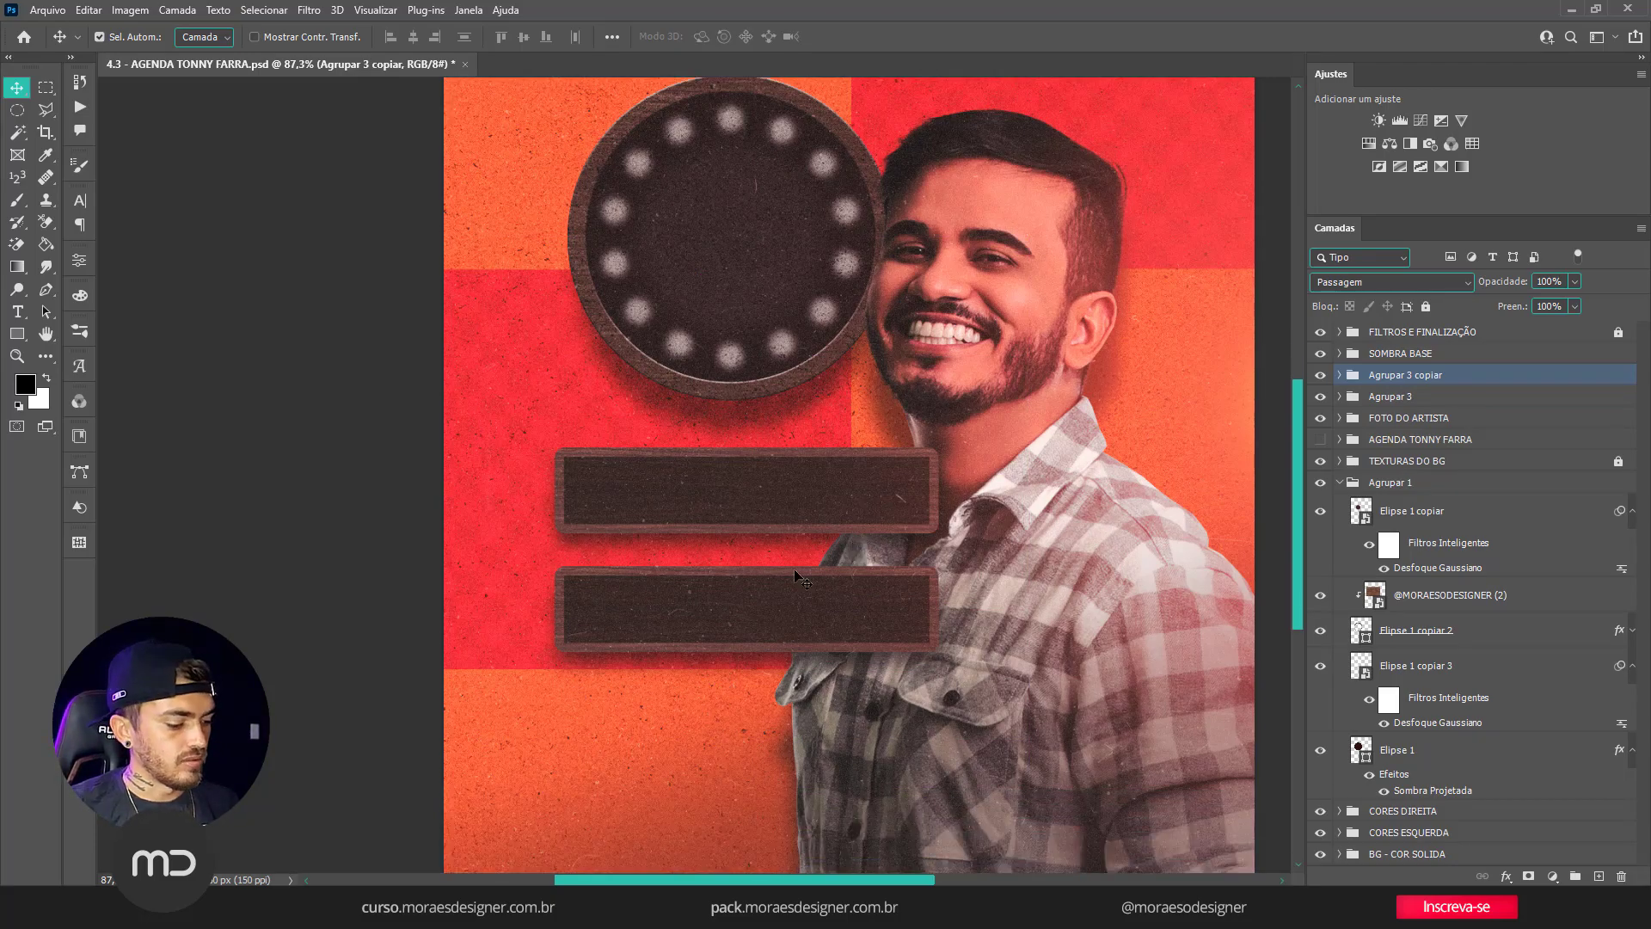
{"action": "scroll", "coordinate": [868, 477], "scroll_direction": "down", "scroll_amount": 2}
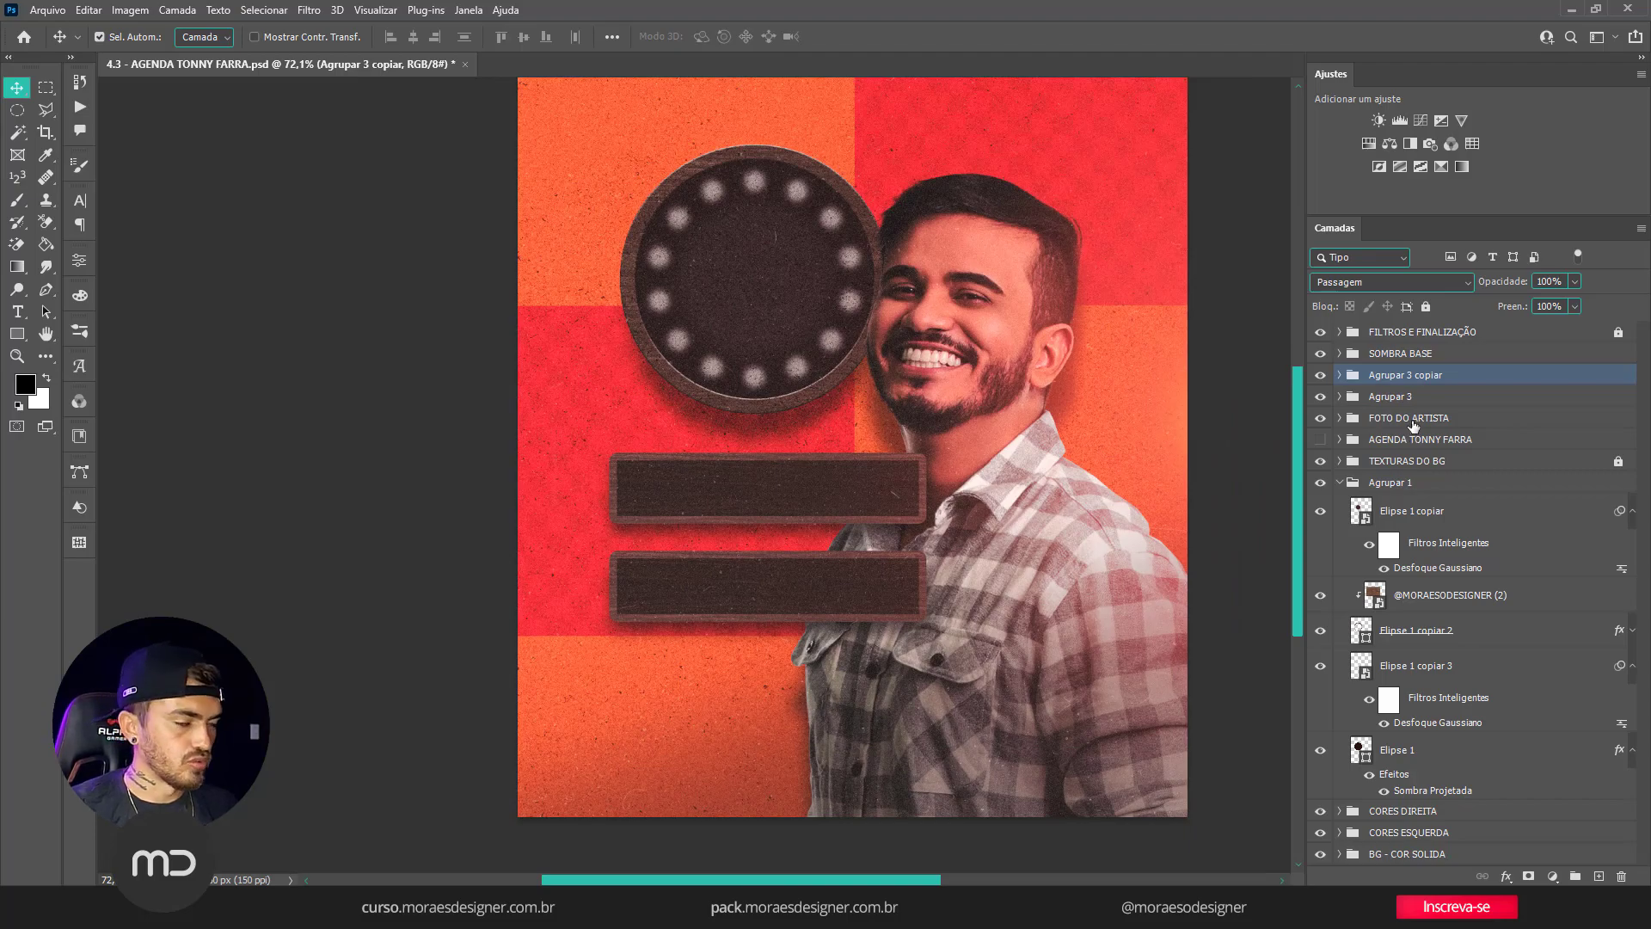
{"action": "scroll", "coordinate": [996, 445], "scroll_direction": "down", "scroll_amount": 4}
{"action": "scroll", "coordinate": [966, 449], "scroll_direction": "up", "scroll_amount": 4}
{"action": "scroll", "coordinate": [937, 462], "scroll_direction": "up", "scroll_amount": 3}
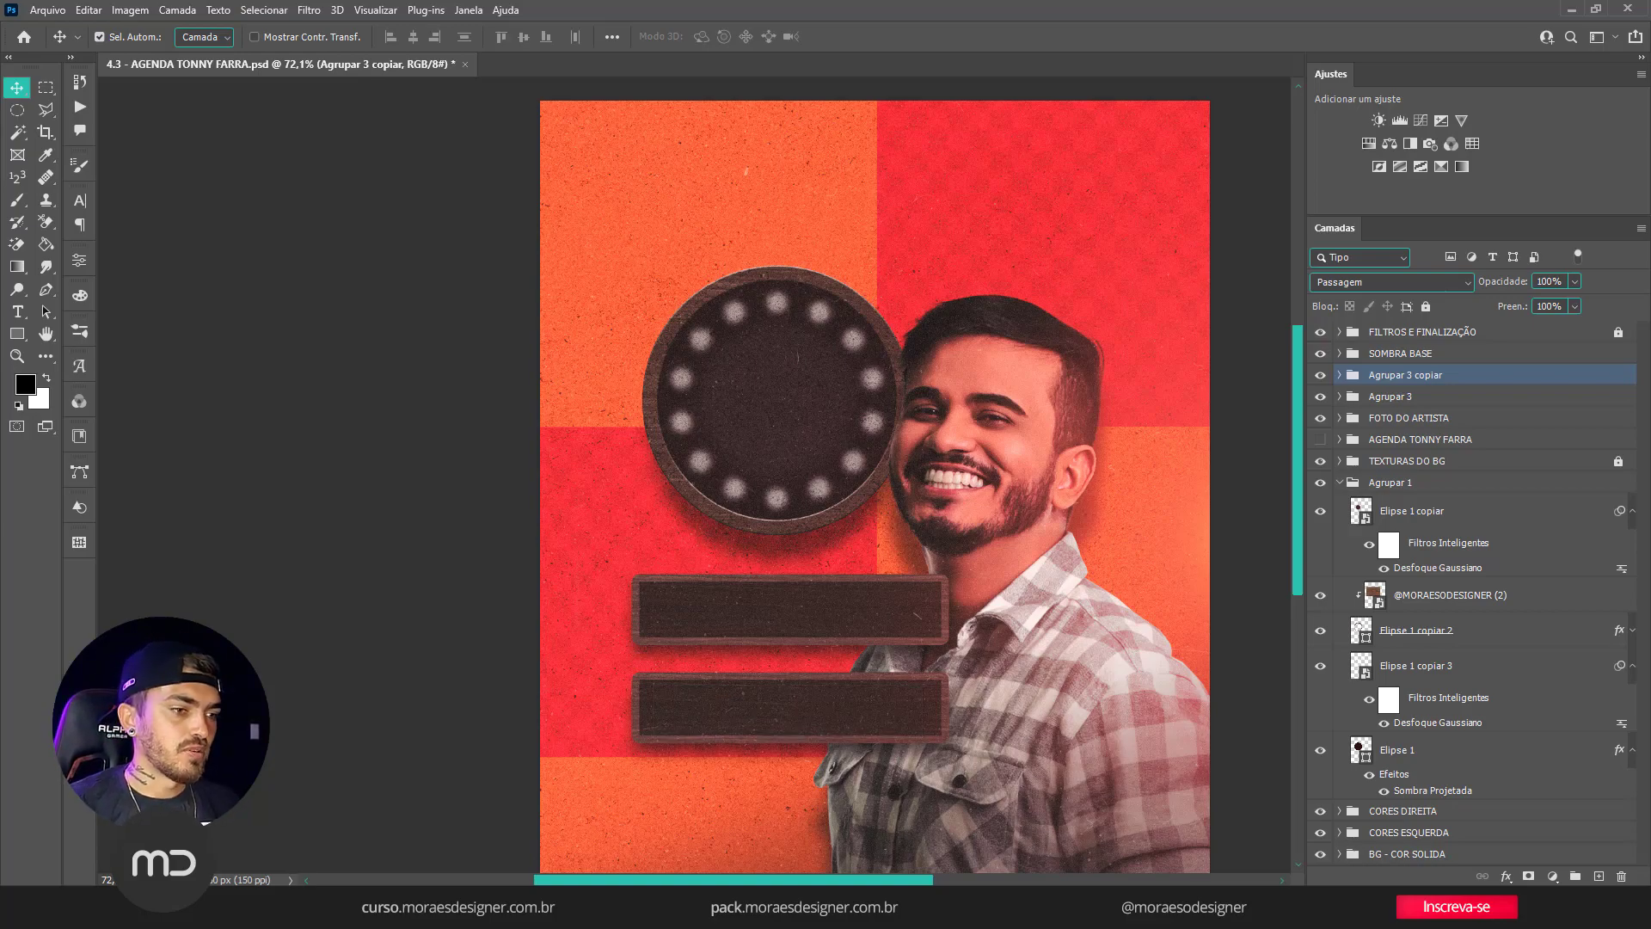
{"action": "mouse_move", "coordinate": [788, 908]}
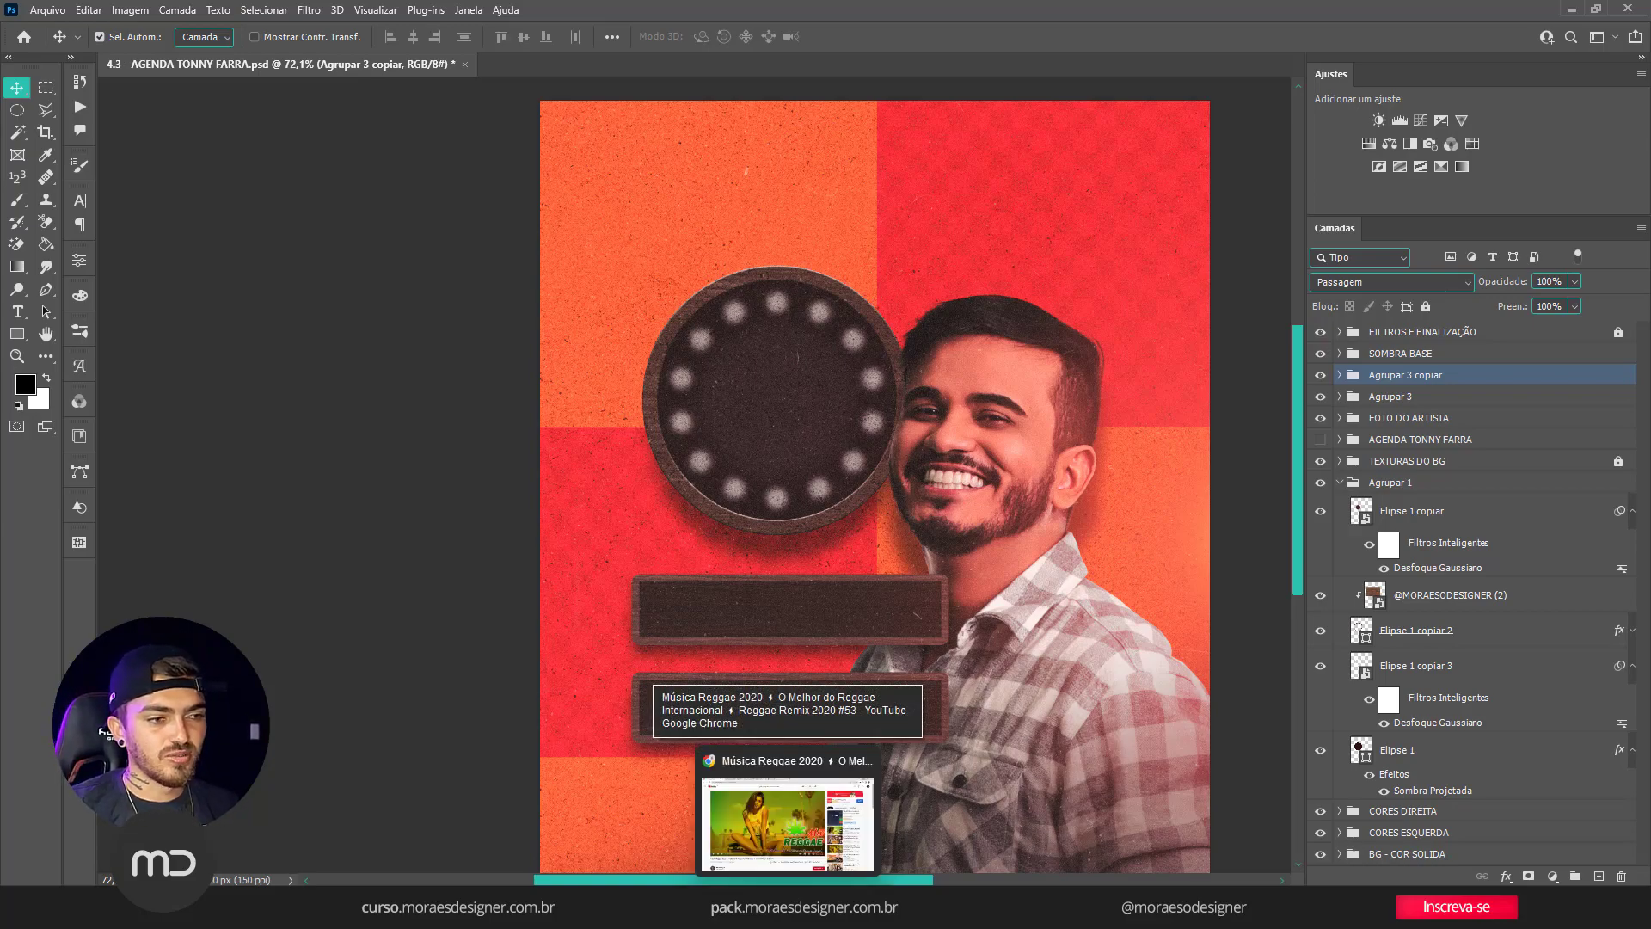